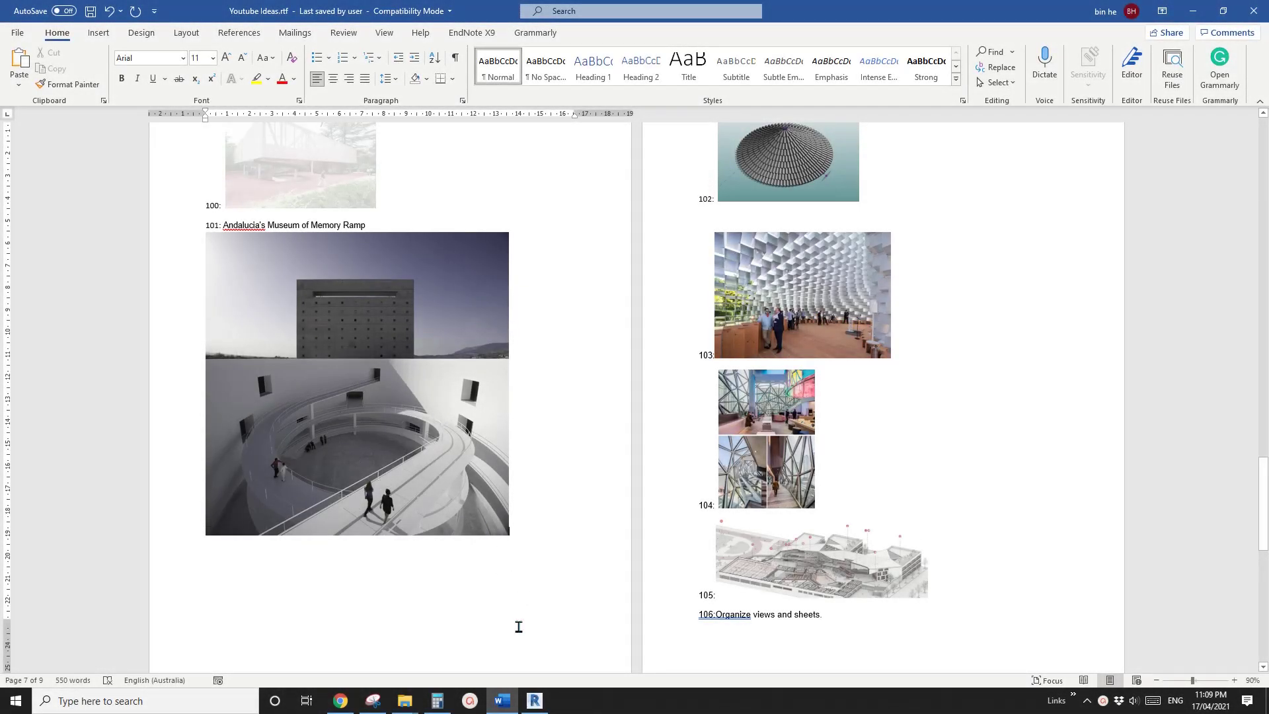
Switch to Revit and create a new project from a template
click(535, 701)
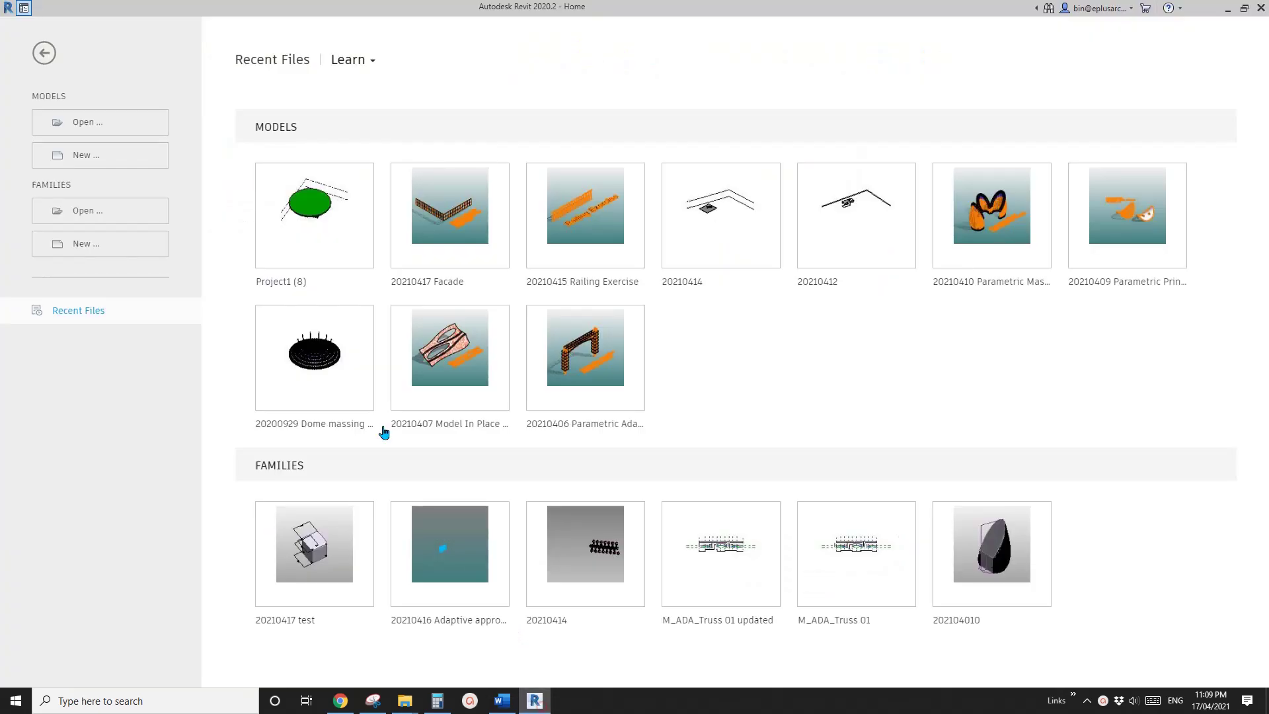
click(105, 156)
click(360, 394)
click(305, 425)
click(332, 467)
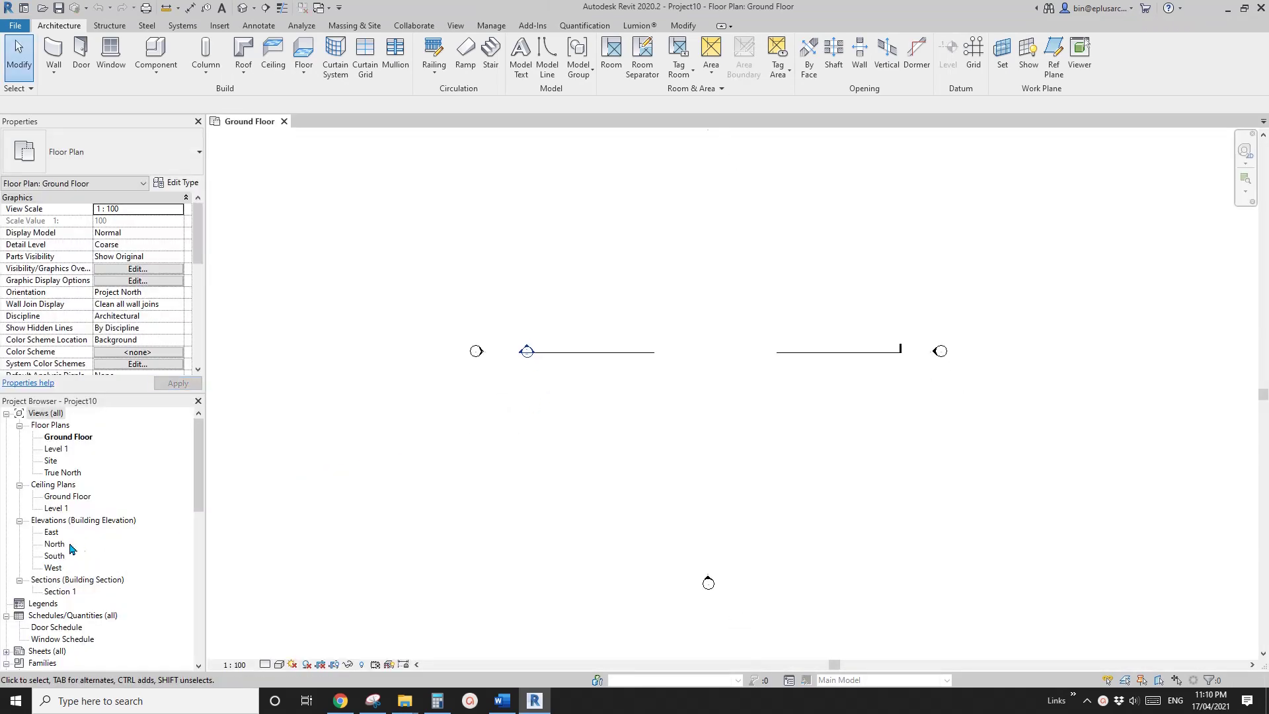
In the North elevation, copy Level 1 upward twice to create levels at 8000 and 12000 mm
double_click(56, 545)
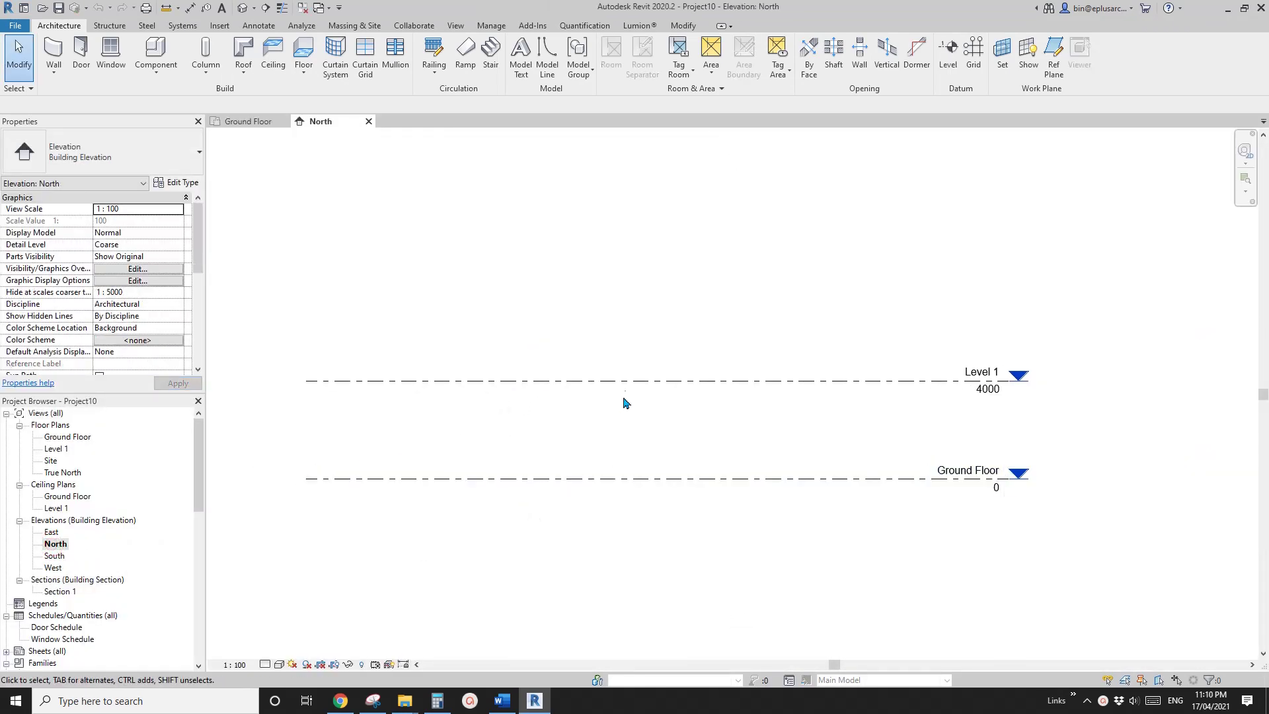
click(631, 382)
middle_drag(814, 431, 804, 437)
key(c)
key(o)
key(c)
key(o)
click(707, 483)
click(712, 386)
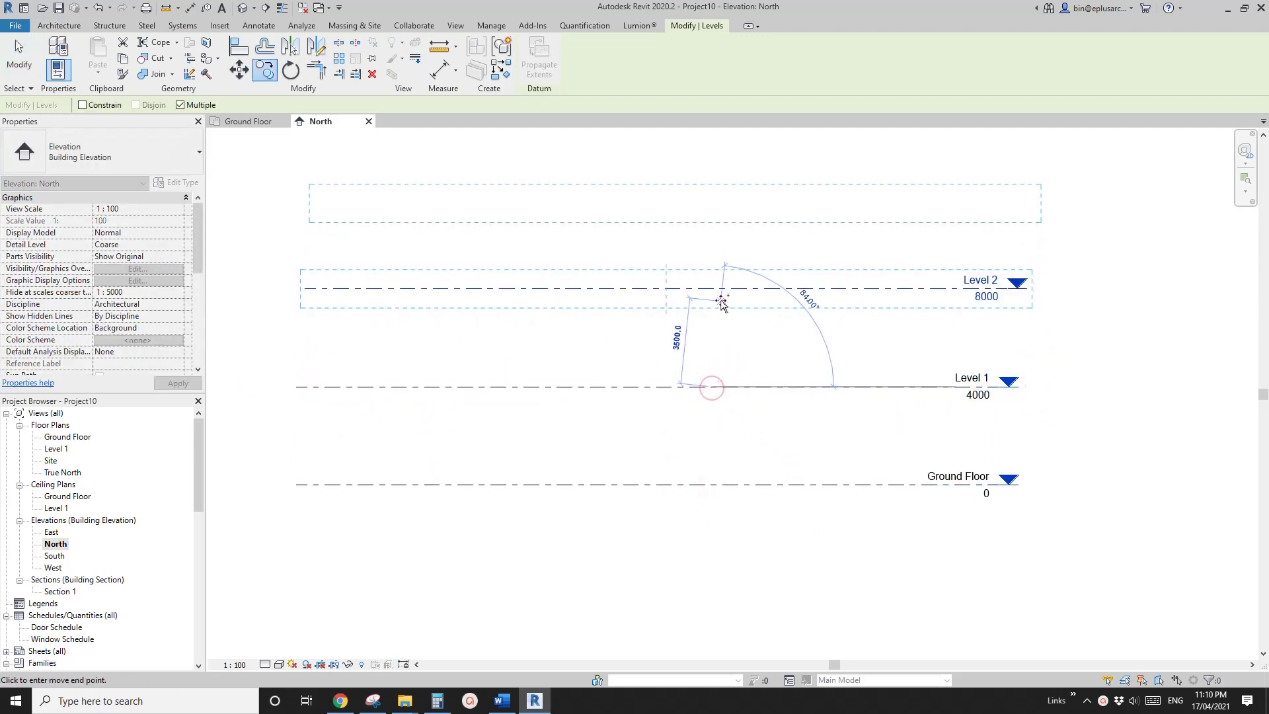
click(723, 288)
key(Escape)
scroll(523, 390, down, 2)
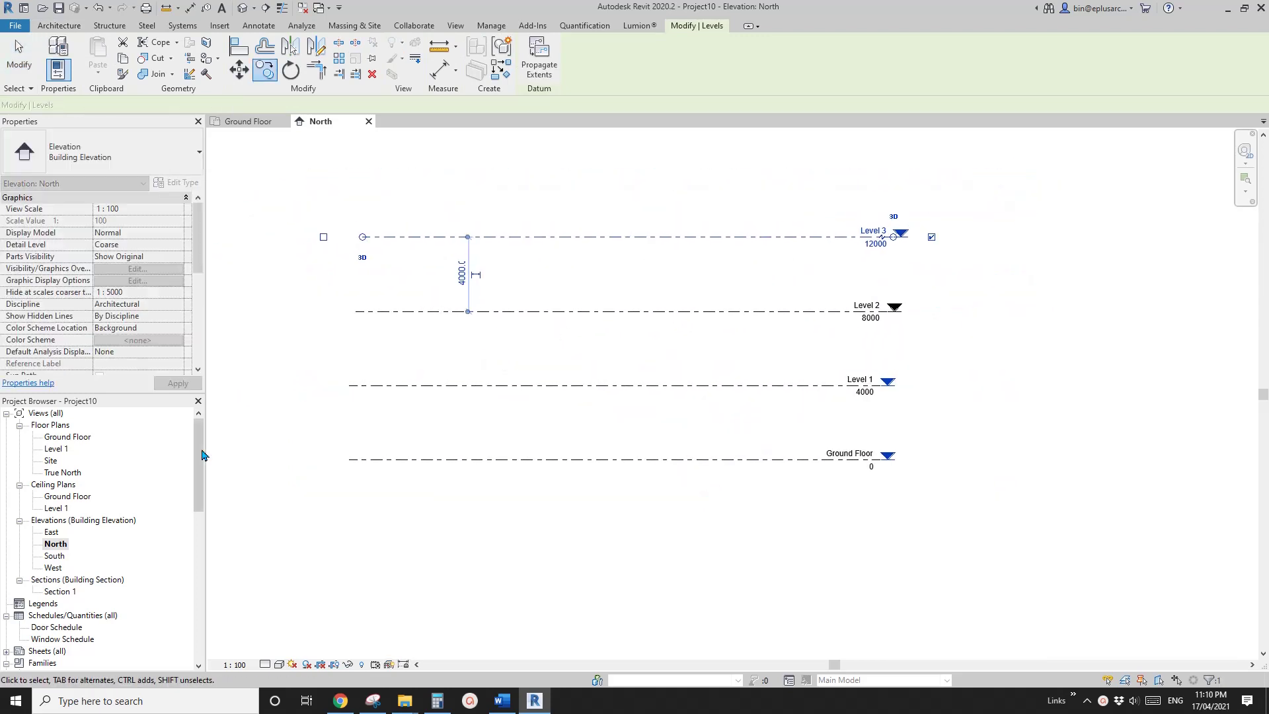
Delete all elevation markers and the section line from the Ground Floor plan
double_click(67, 437)
mouse_move(657, 387)
middle_down()
mouse_move(646, 363)
mouse_move(663, 377)
middle_up()
drag(397, 195, 893, 638)
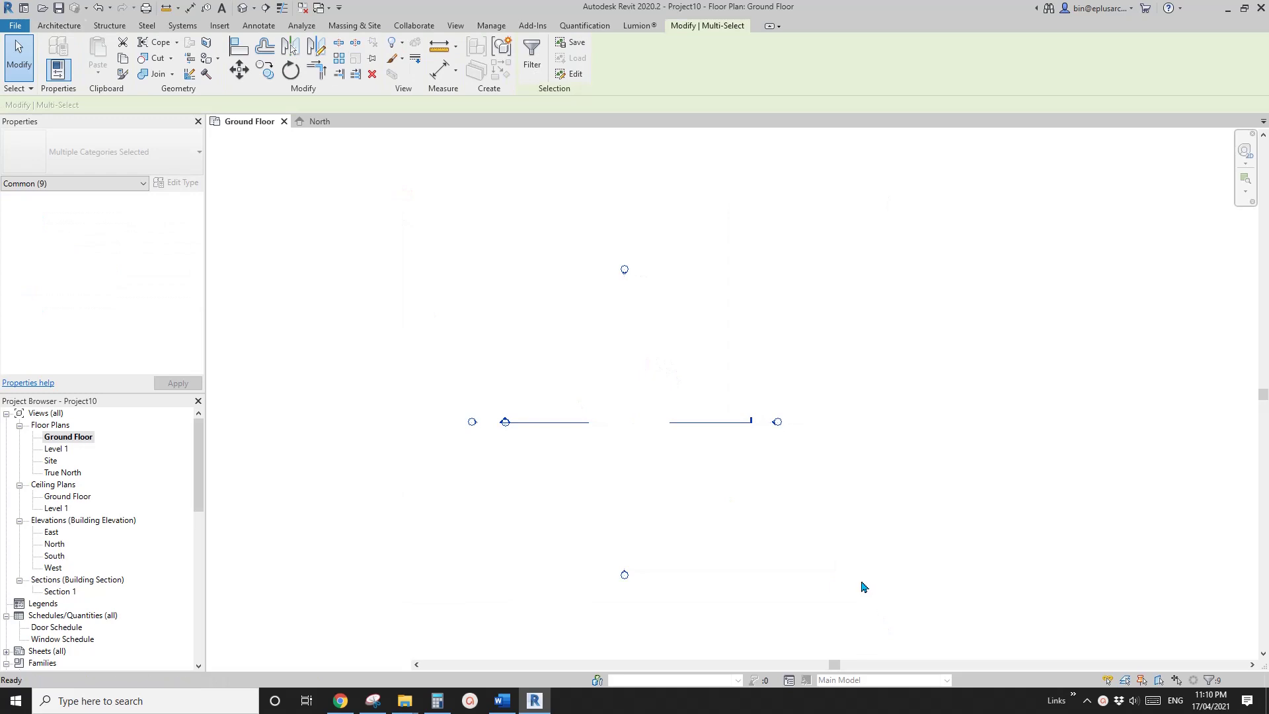
key(Delete)
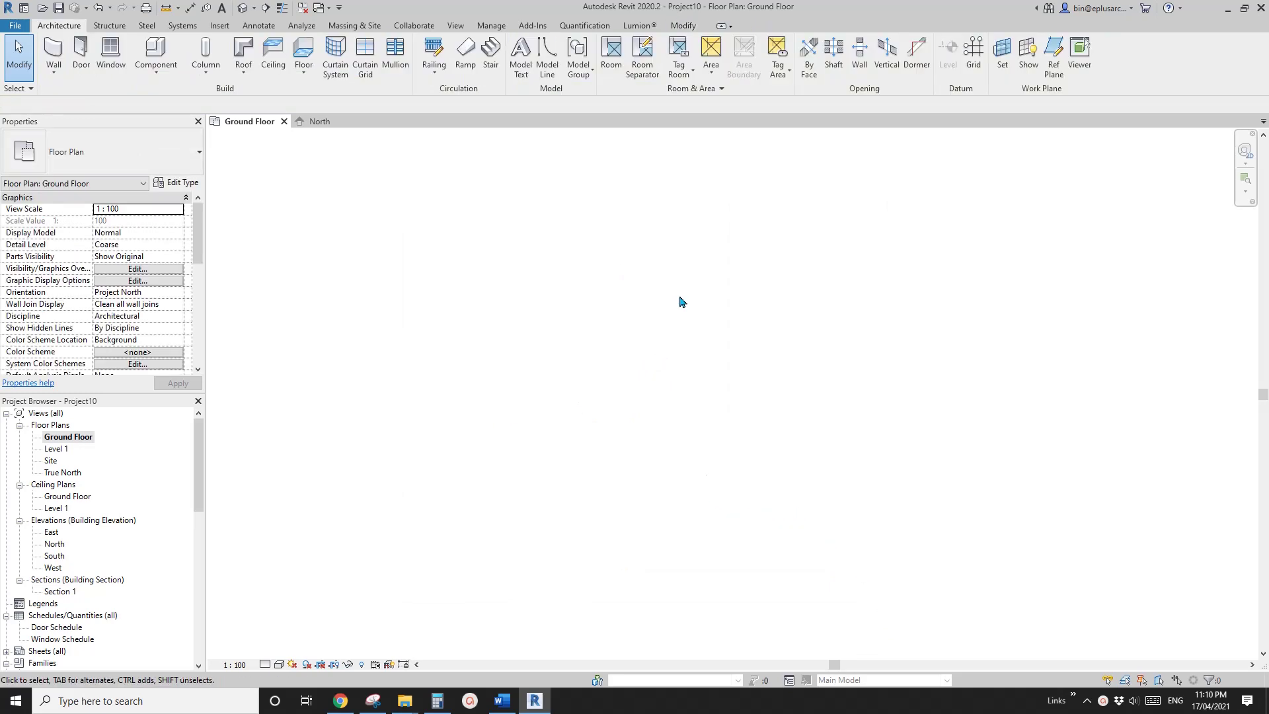
Draw one horizontal and one vertical grid line crossing near the middle of the Ground Floor plan
click(974, 50)
click(478, 391)
click(910, 391)
click(670, 599)
click(670, 153)
key(Escape)
key(Escape)
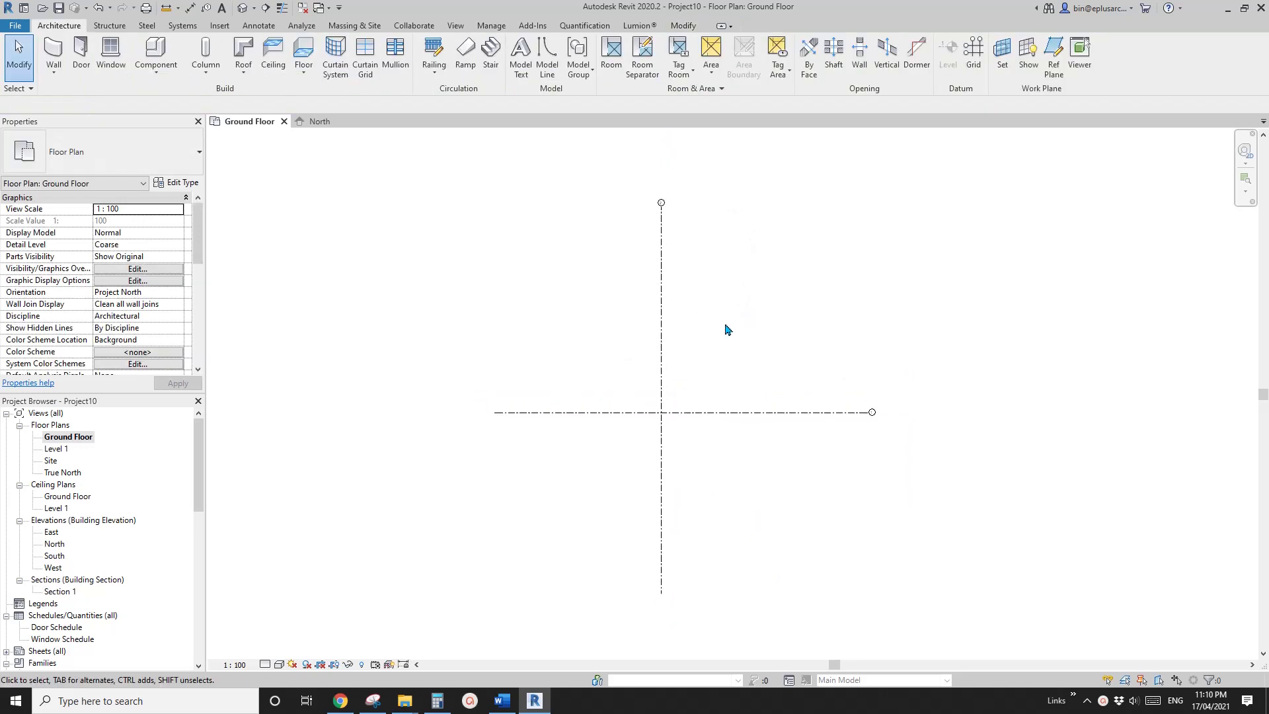
Draw a horizontal Double brick - 270 wall about 34000 mm long across the upper part of the vertical grid
key(w)
key(a)
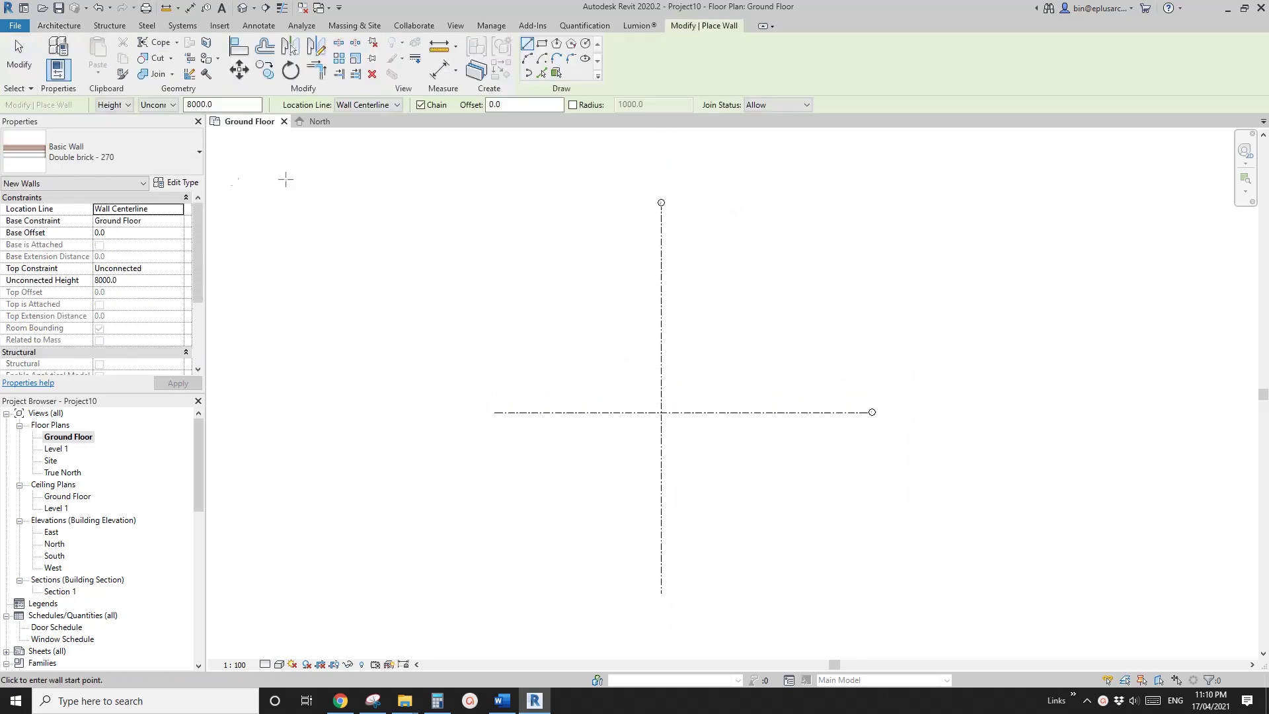
click(575, 232)
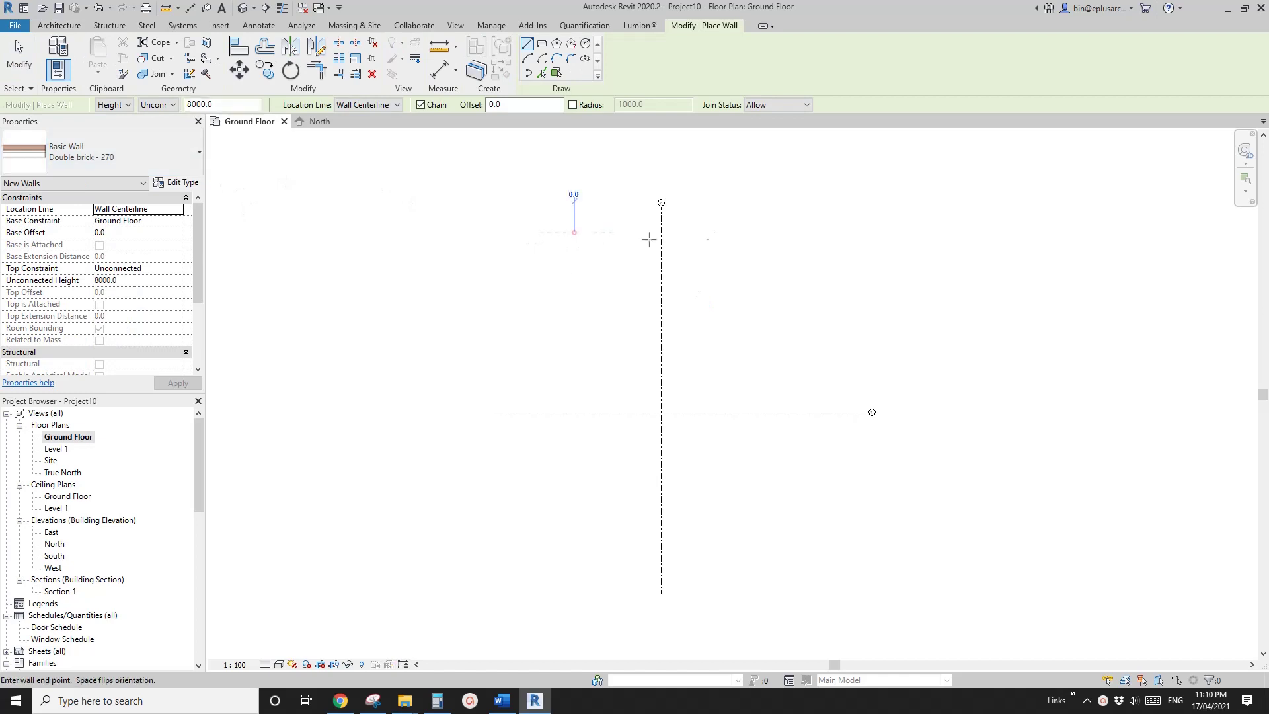
click(754, 232)
key(Escape)
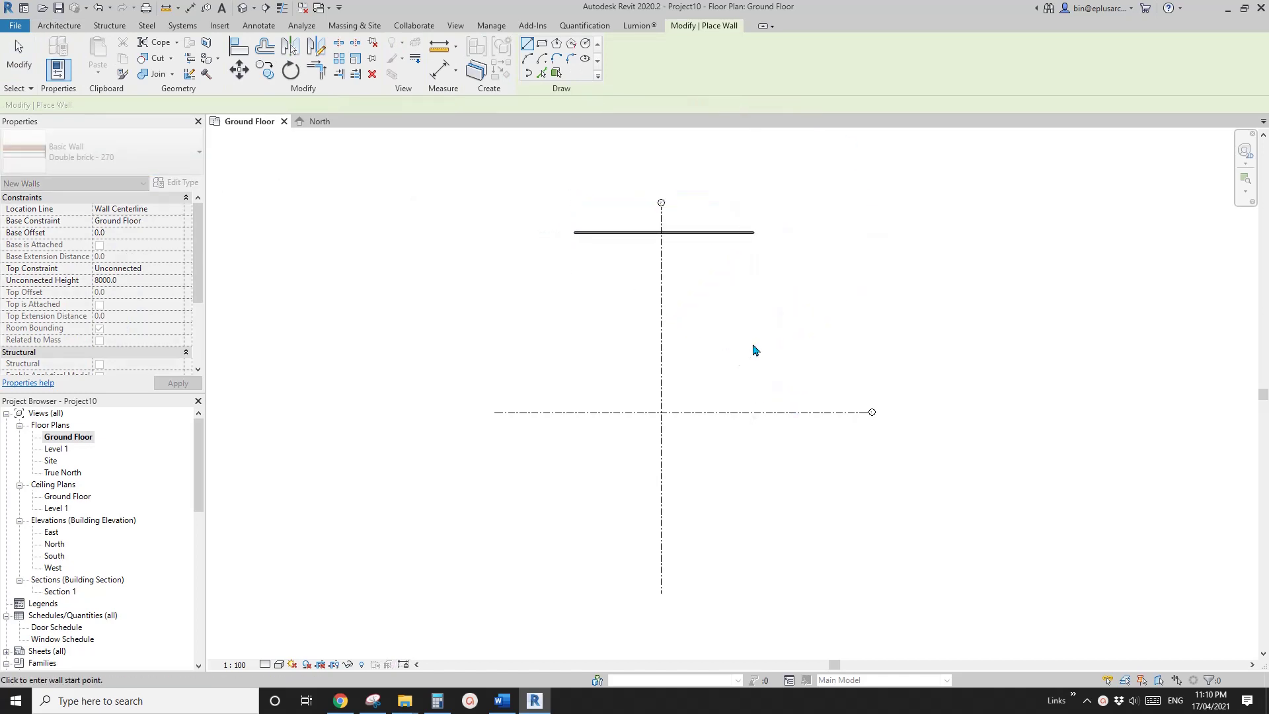
key(Escape)
Set the wall's distance from the horizontal grid to 33000 mm
click(734, 233)
click(788, 322)
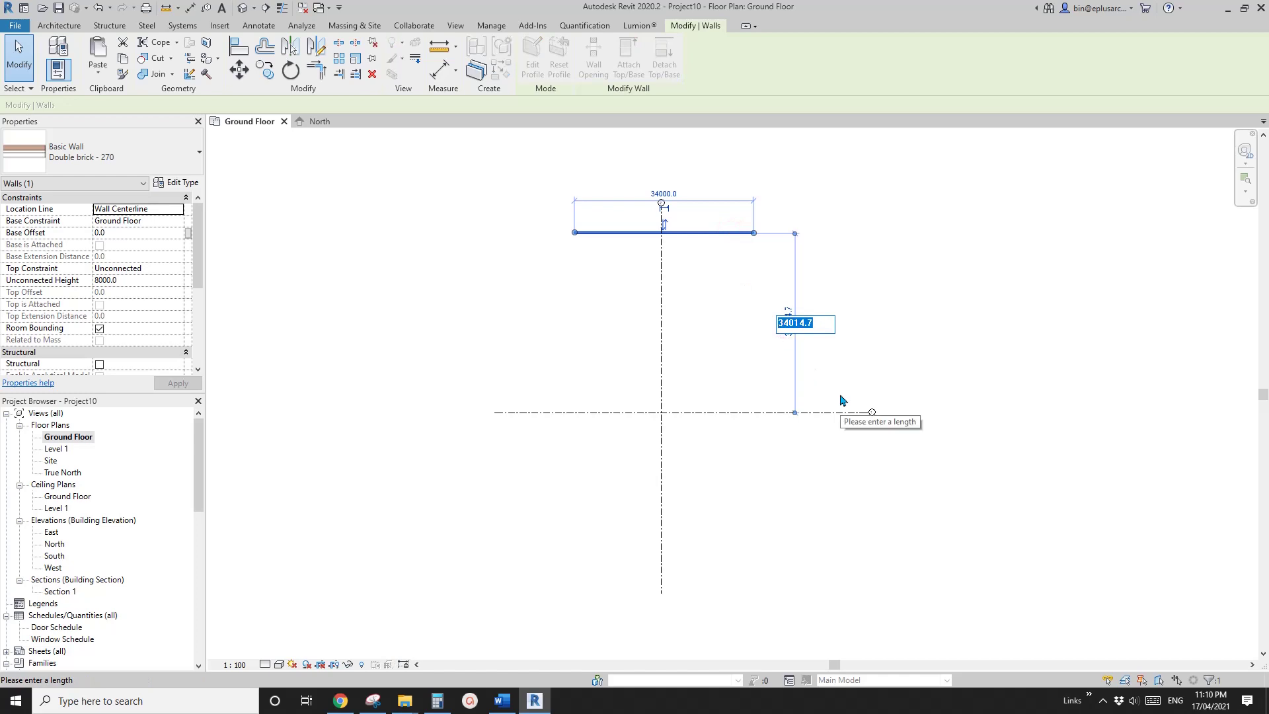
text(30)
key(BackSpace)
text(3)
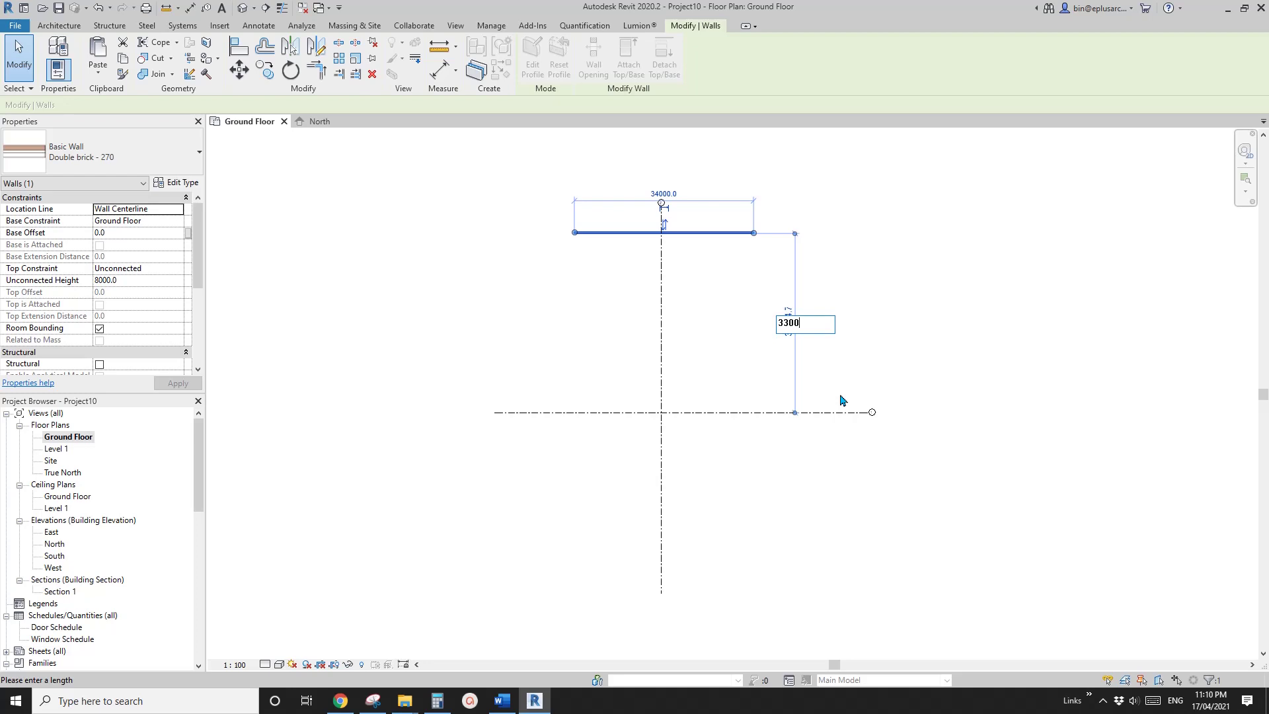
text(000)
key(Return)
click(831, 371)
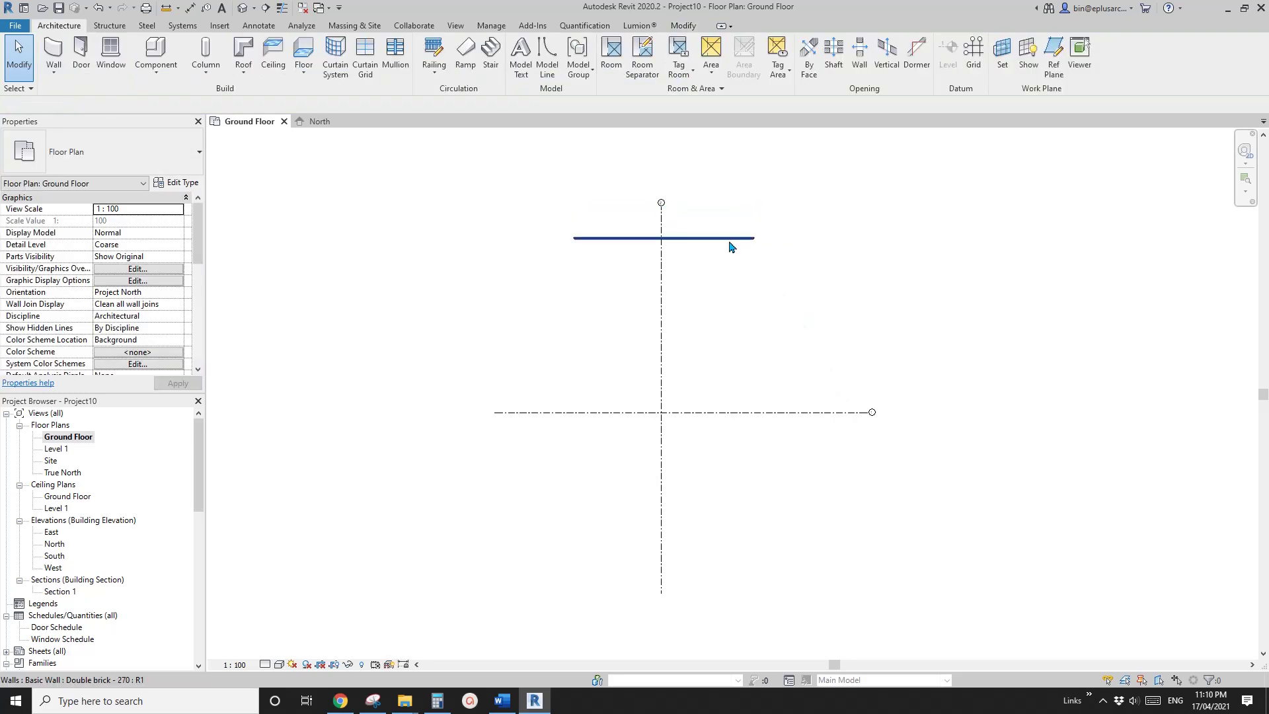
Mirror the upper wall about the horizontal grid to make a matching wall below it
click(712, 245)
middle_drag(739, 341, 718, 285)
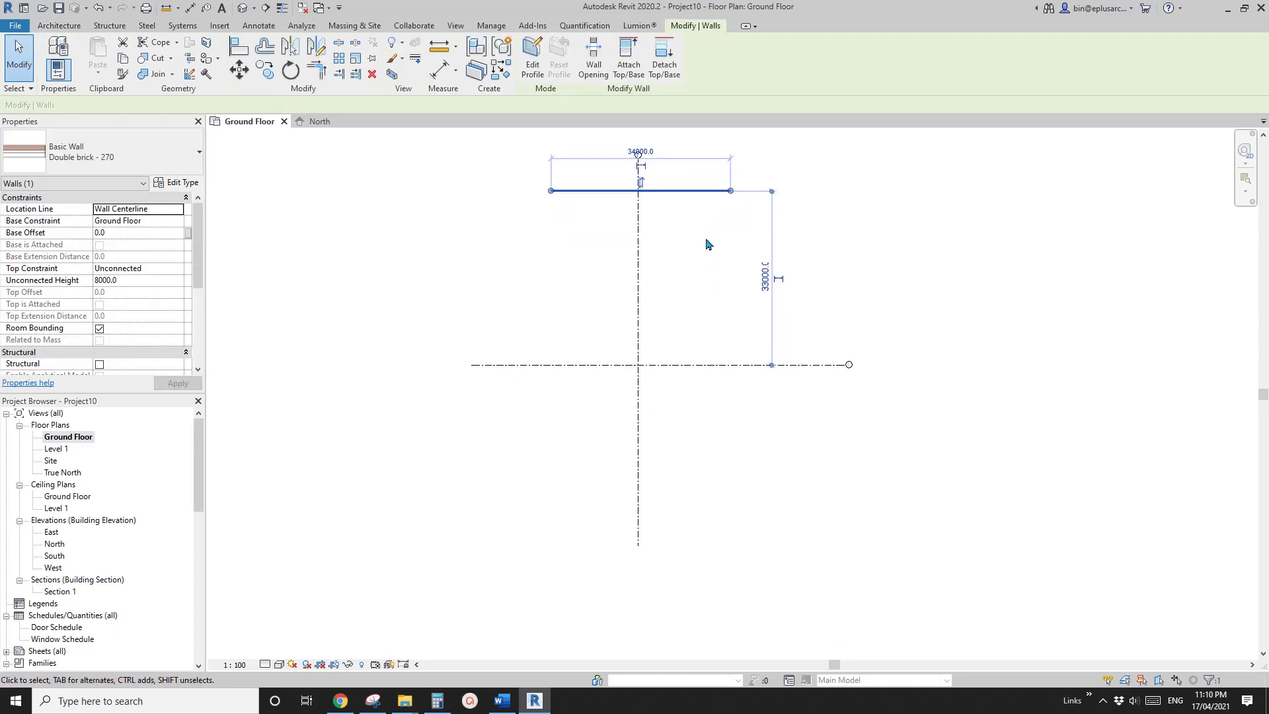
key(m)
key(m)
click(751, 365)
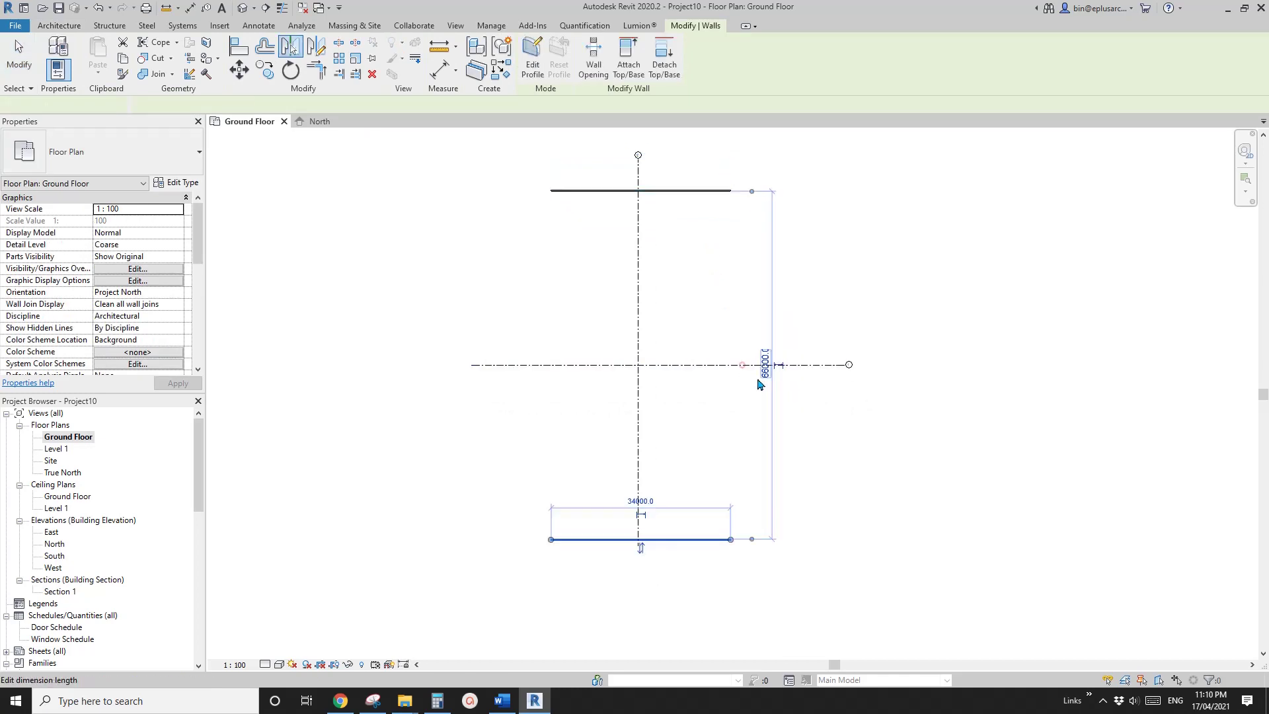
click(660, 560)
mouse_move(712, 462)
middle_down()
mouse_move(714, 491)
mouse_move(707, 470)
middle_up()
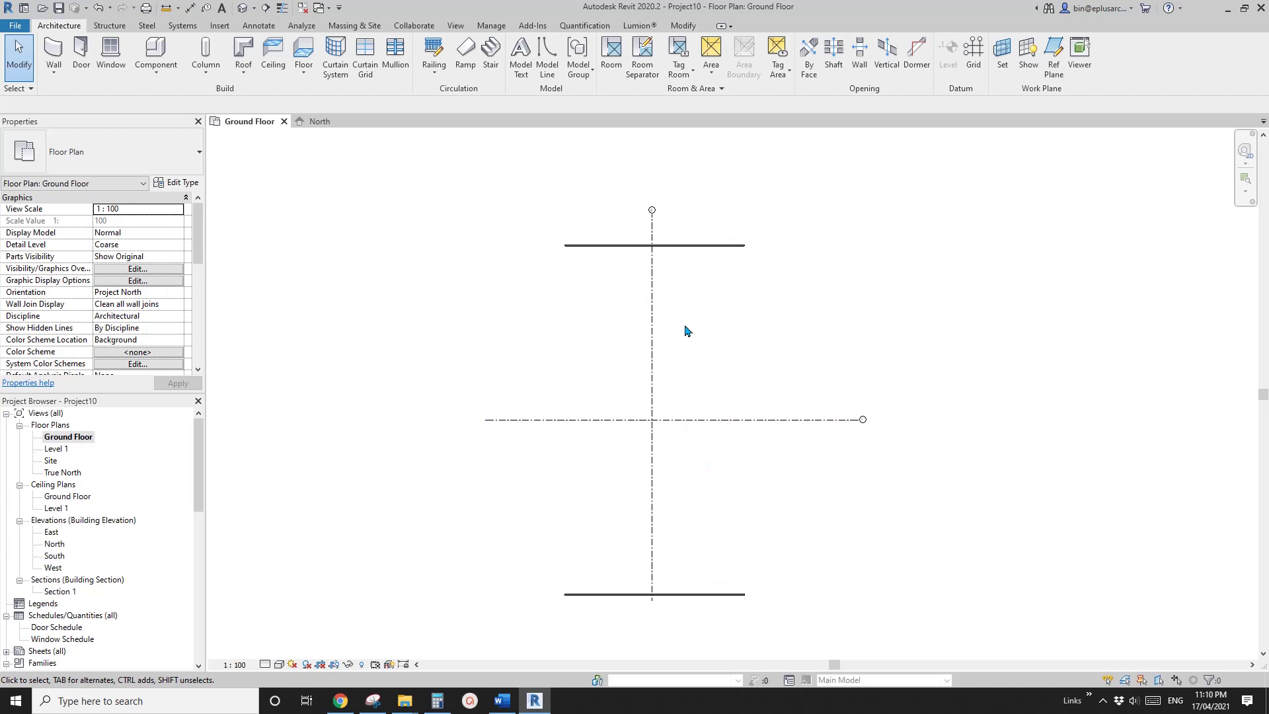
Load the Door-Opening family from the Structural subfolder of the Doors library for placement
key(d)
key(r)
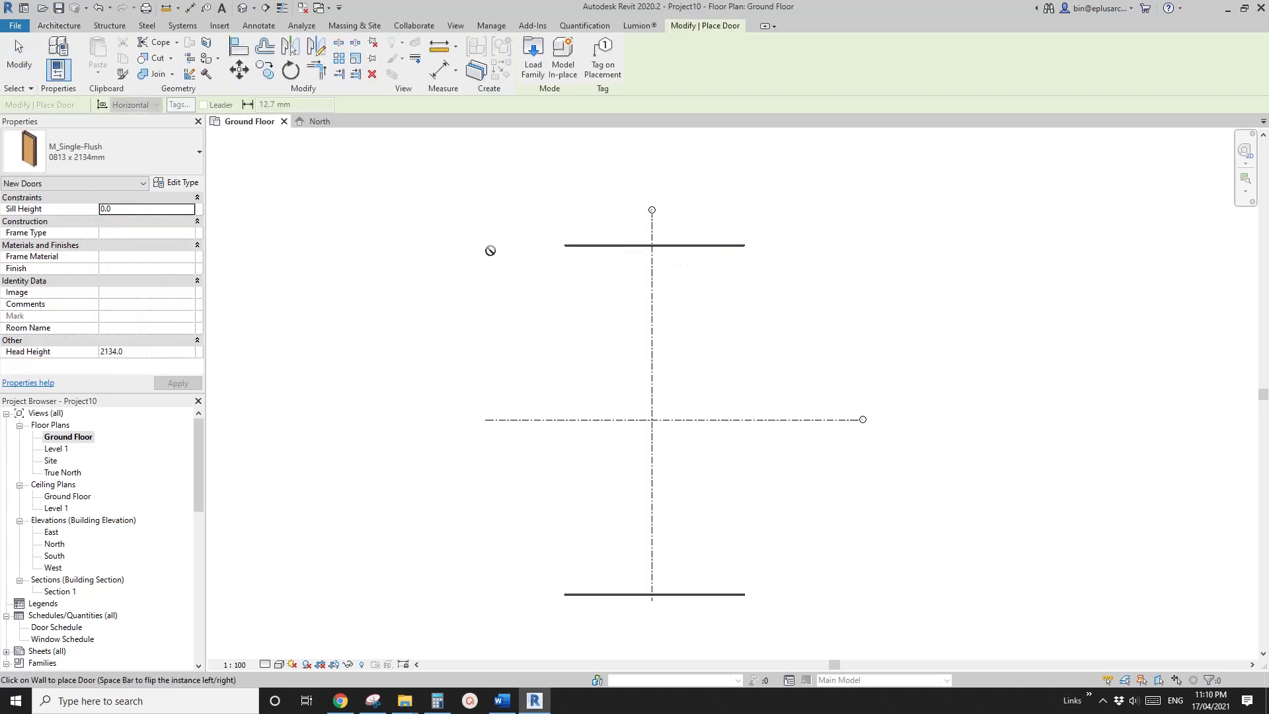
click(533, 61)
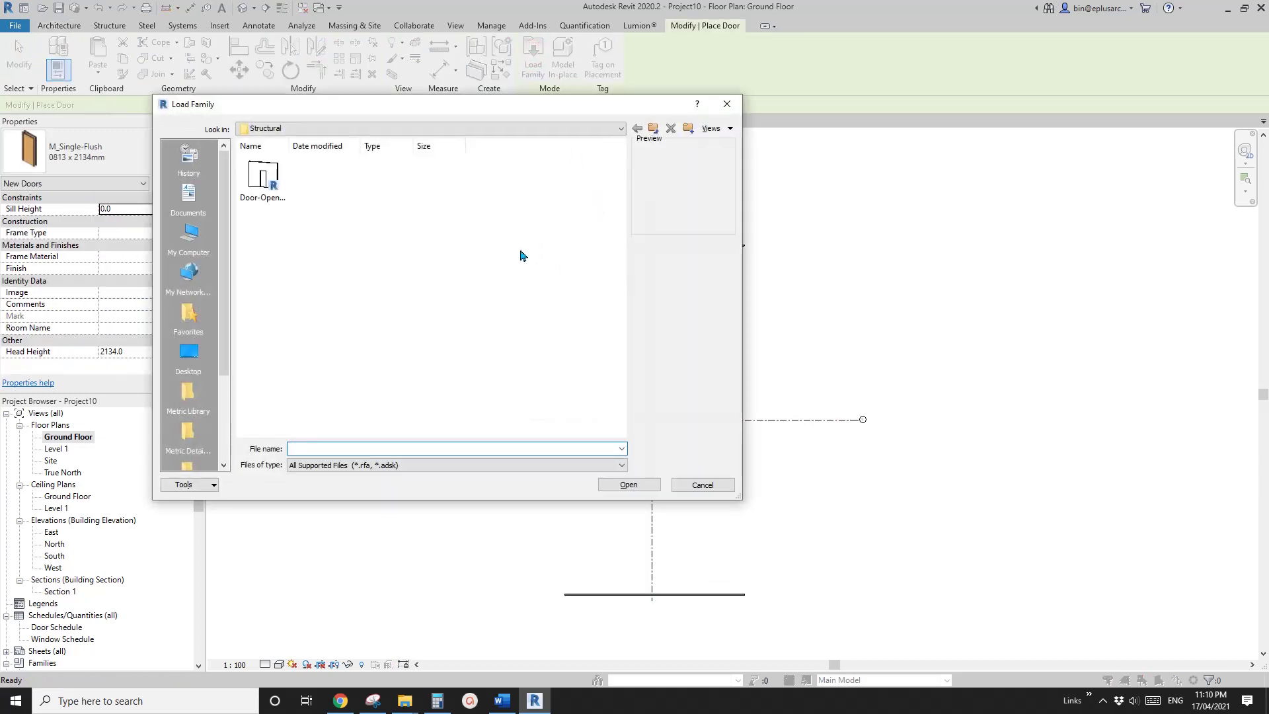
click(265, 180)
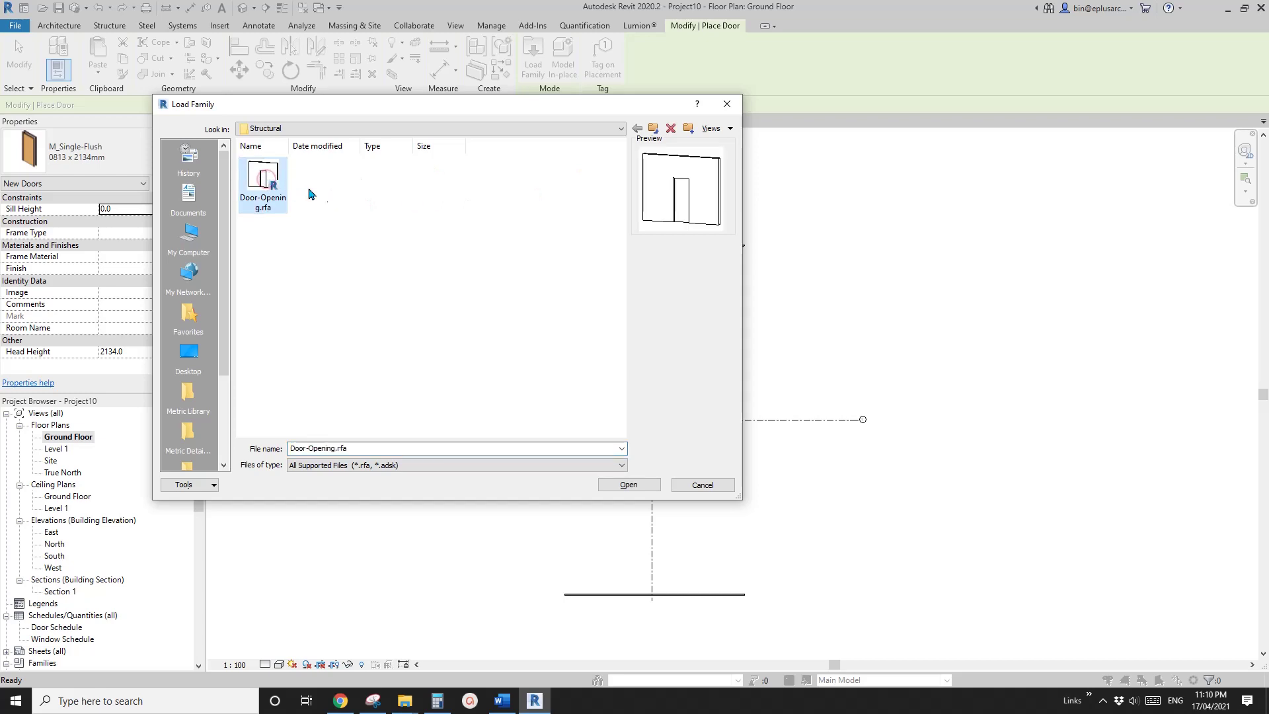
click(654, 128)
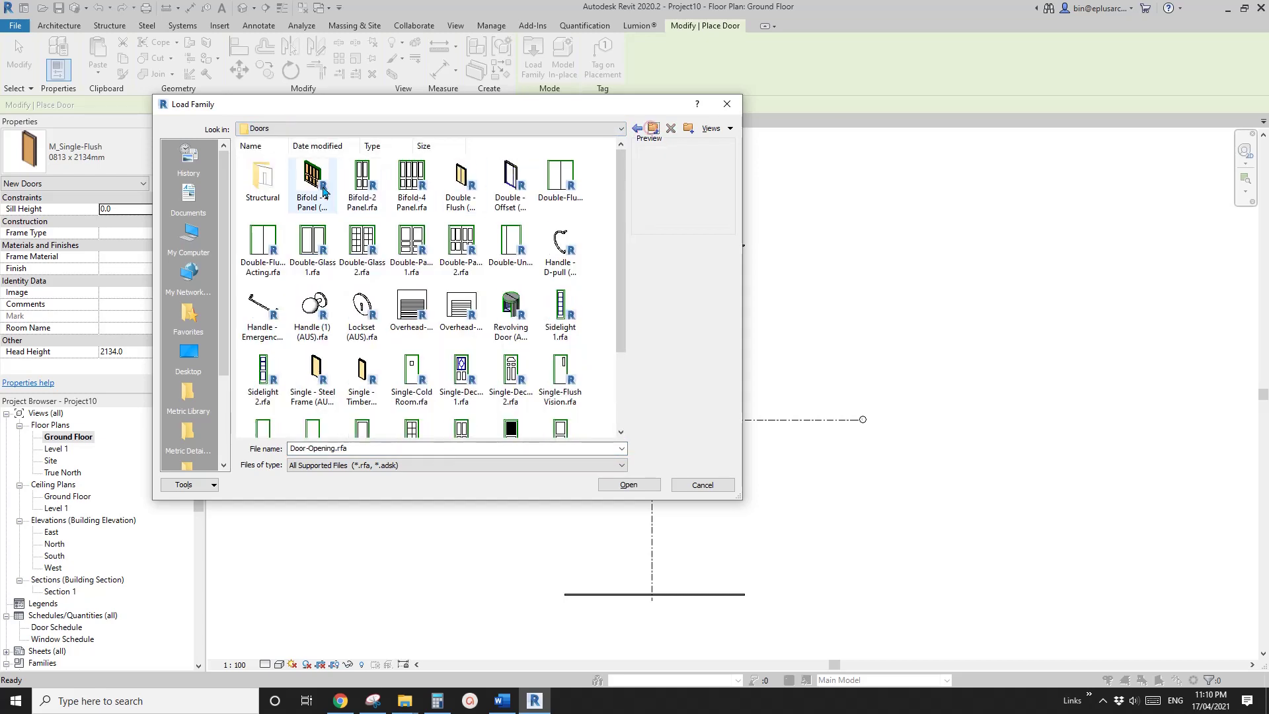
double_click(258, 189)
double_click(258, 188)
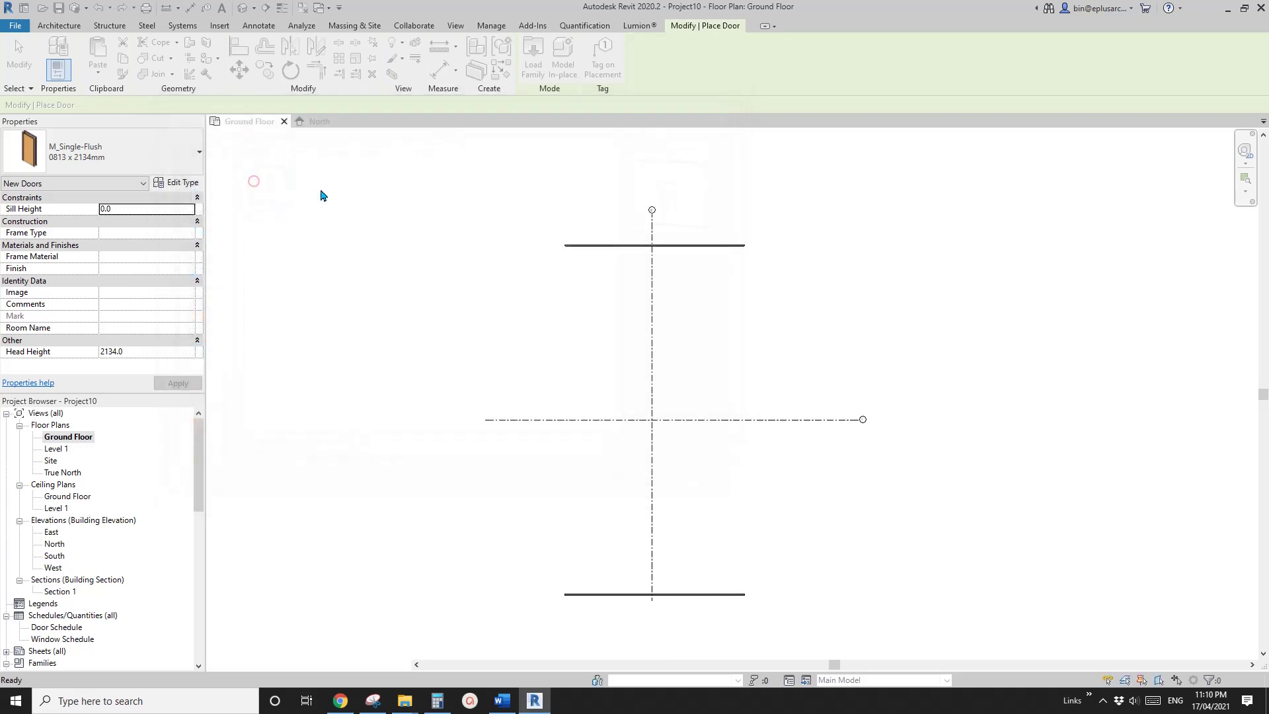
Duplicate the door type as 2400x2400 and set its rough width and rough height to 2400 mm
click(180, 188)
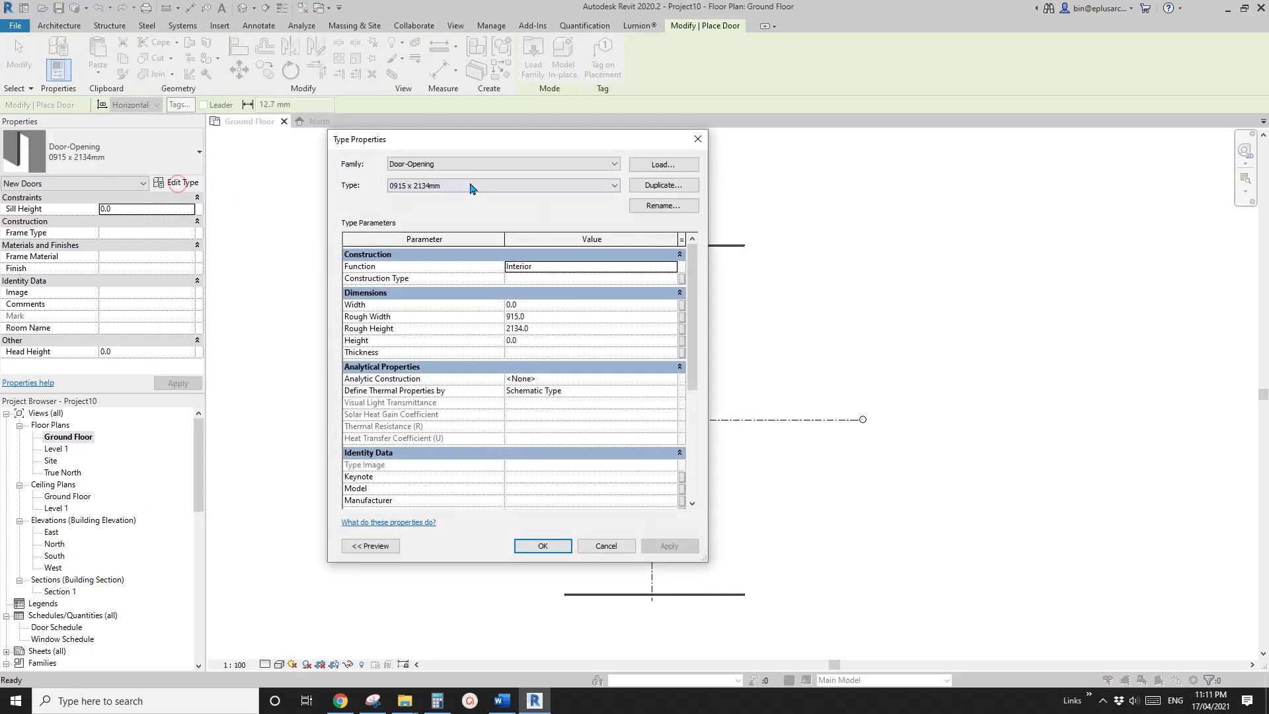
click(662, 184)
text(2400x2400)
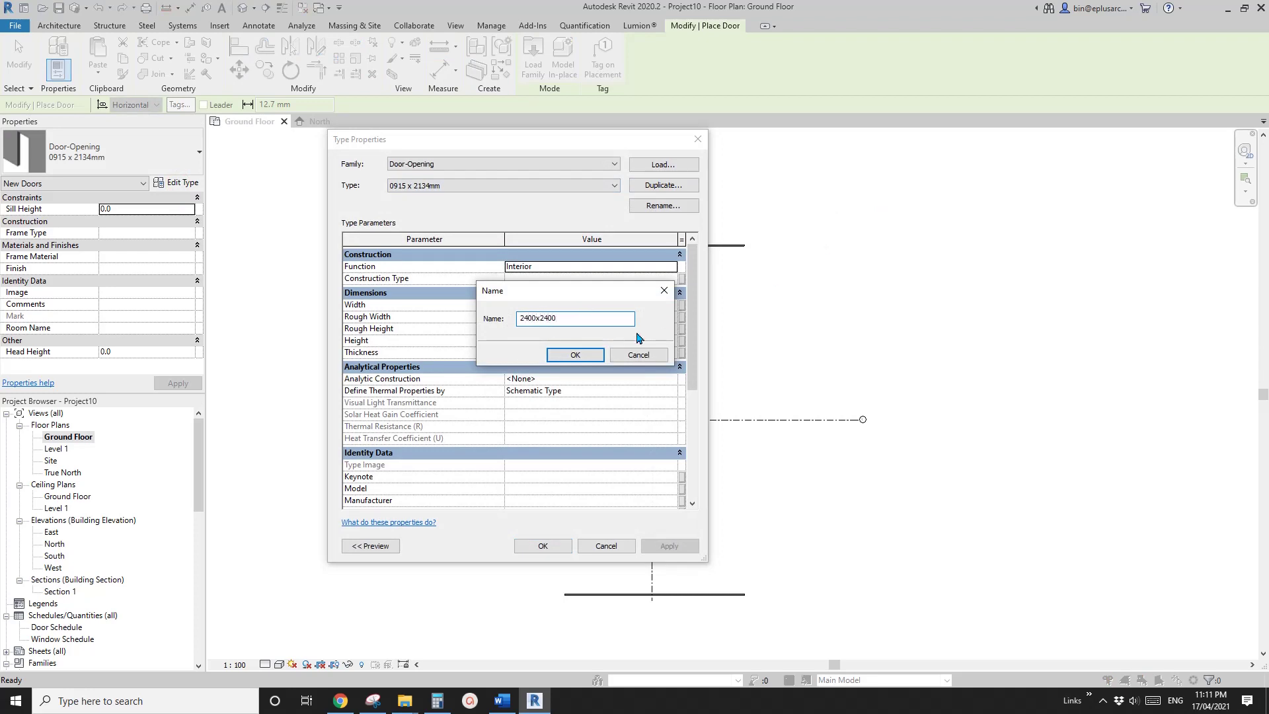
click(576, 355)
click(554, 316)
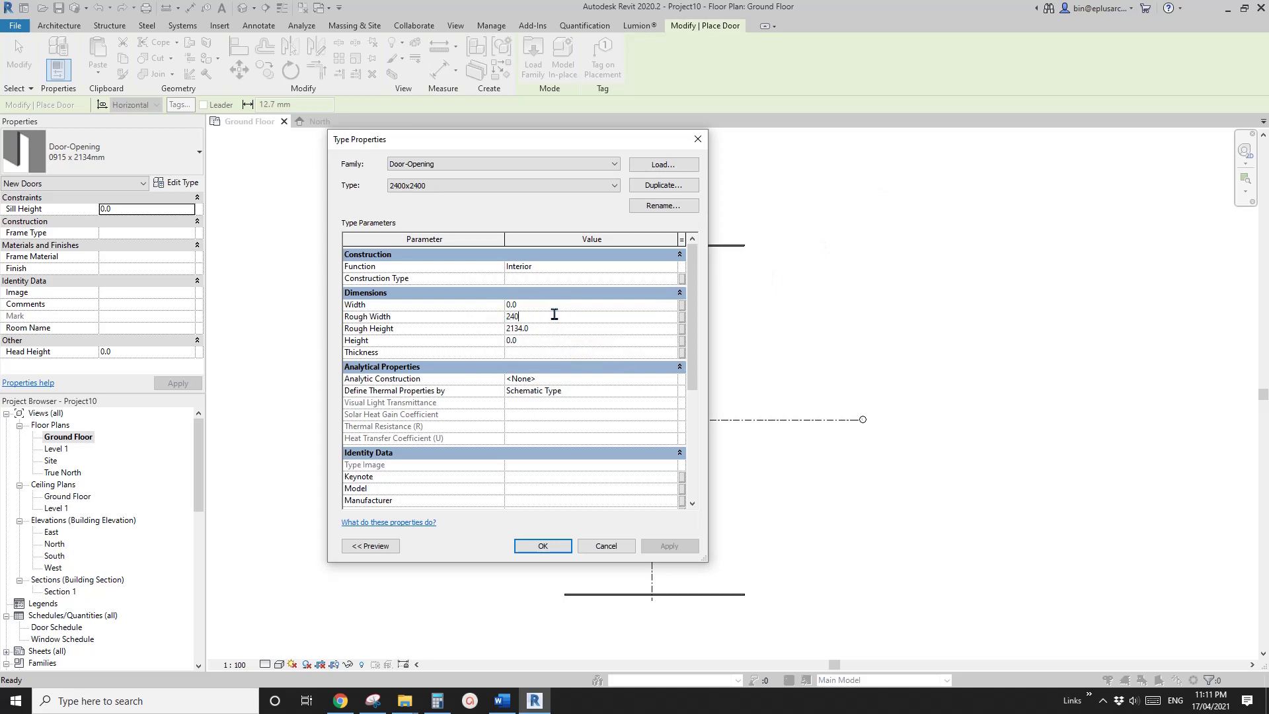
key(Tab)
text(2)
click(543, 546)
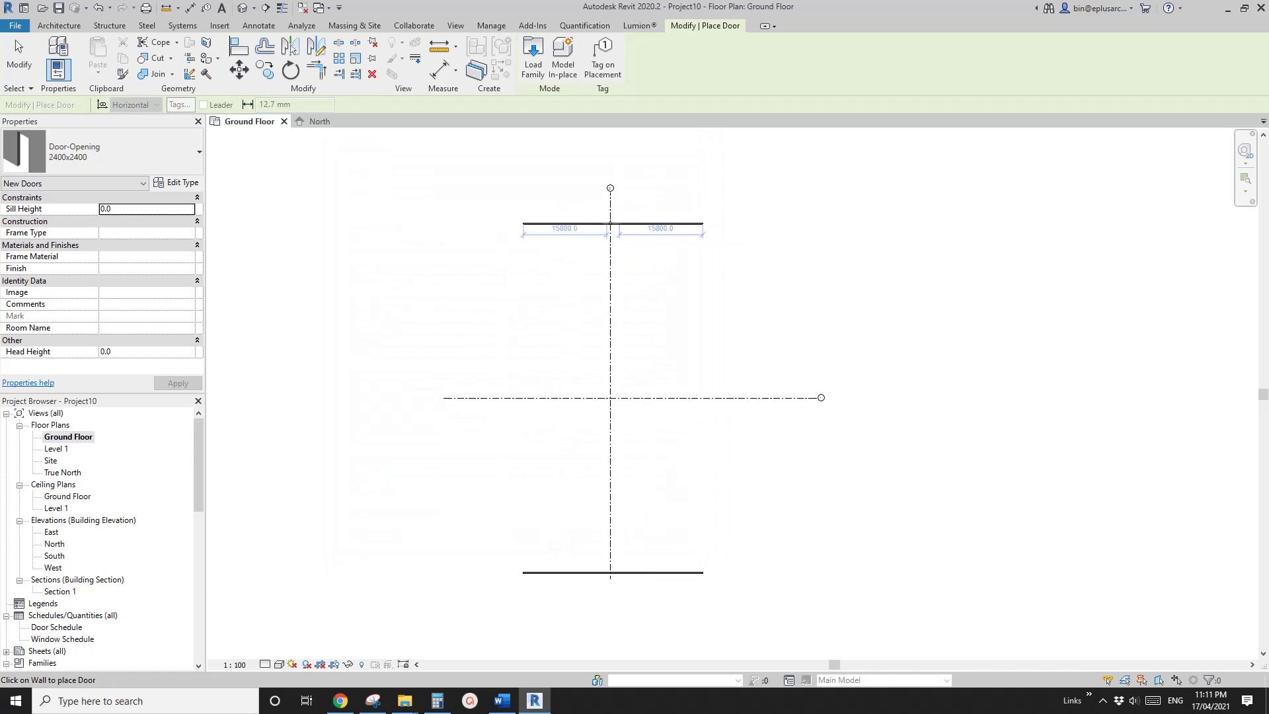
Place a 2400x2400 door opening in the upper wall and align its center to the vertical grid
click(624, 225)
key(Escape)
scroll(614, 256, up, 2)
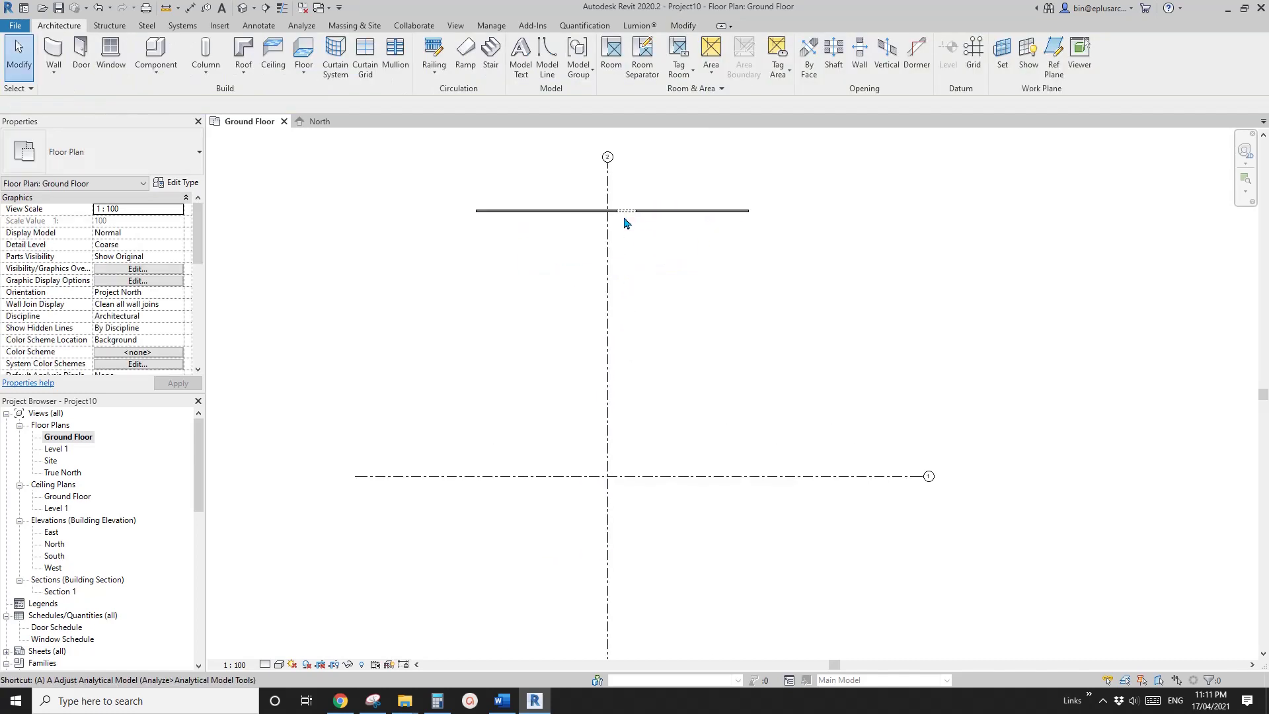
key(a)
key(l)
scroll(629, 212, up, 3)
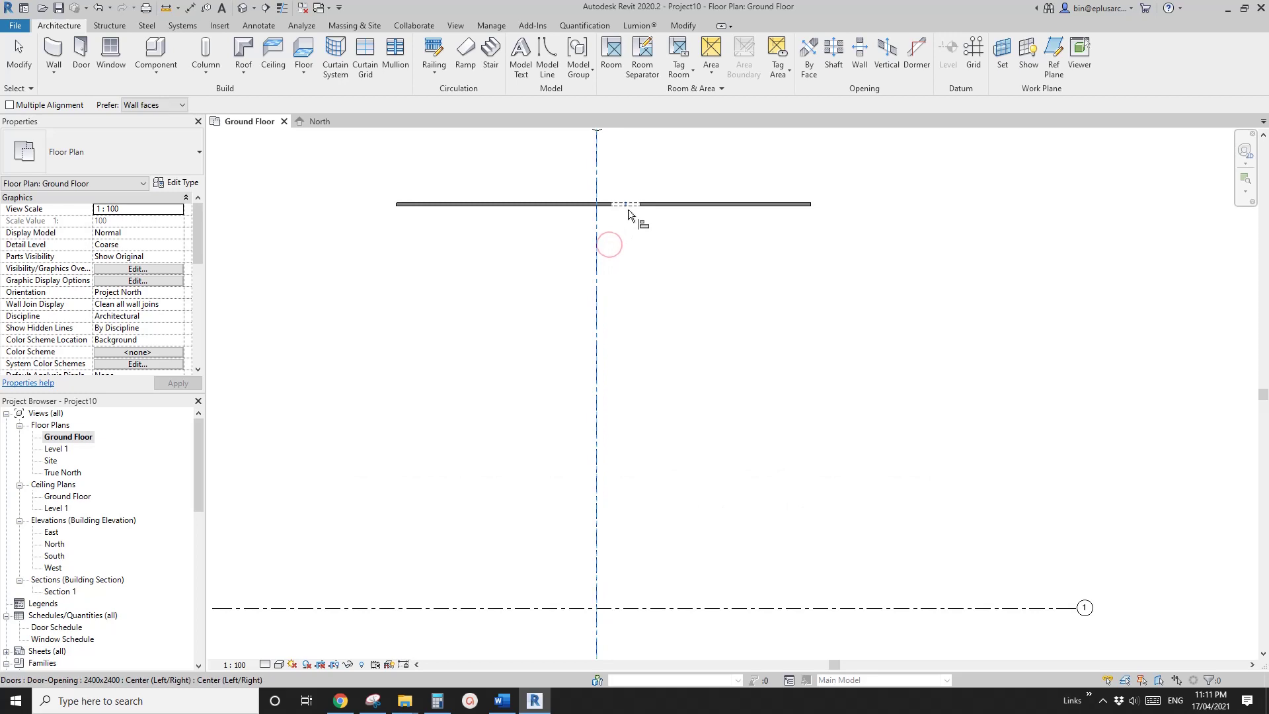
key(Escape)
Mirror the door opening about the horizontal grid into the lower wall
click(602, 211)
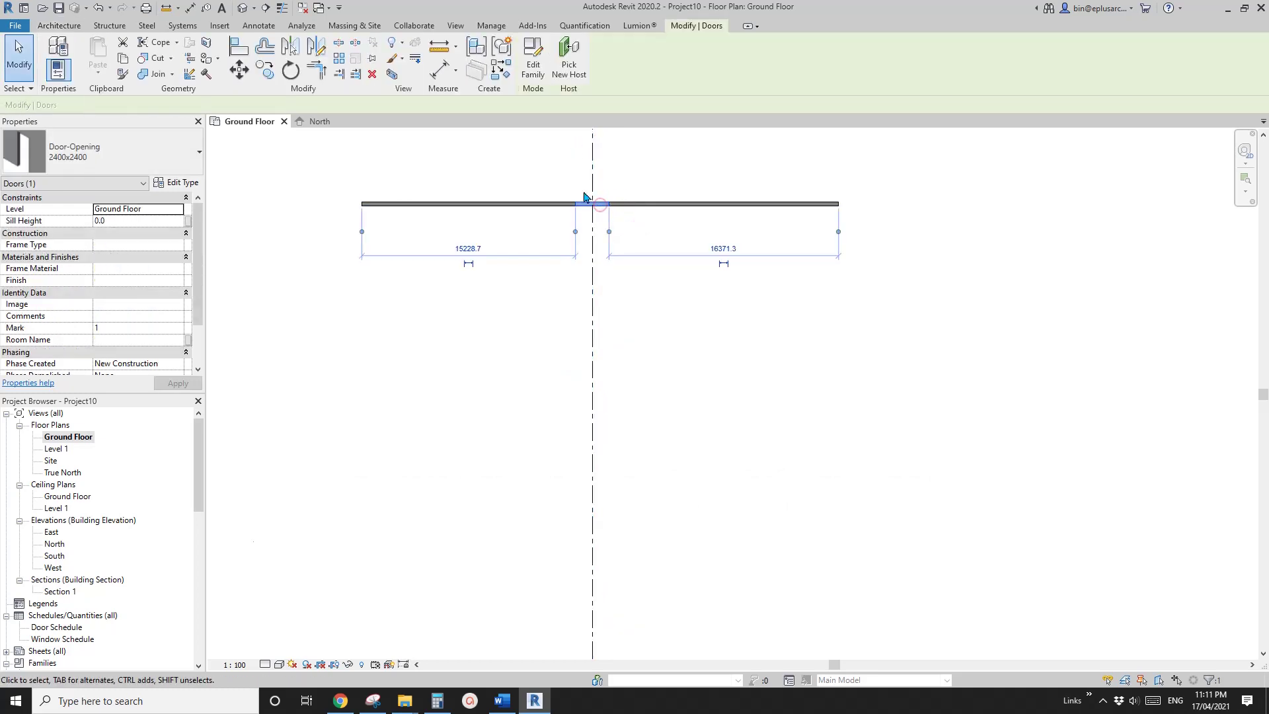
scroll(598, 208, down, 6)
middle_drag(602, 311, 602, 258)
scroll(602, 265, down, 2)
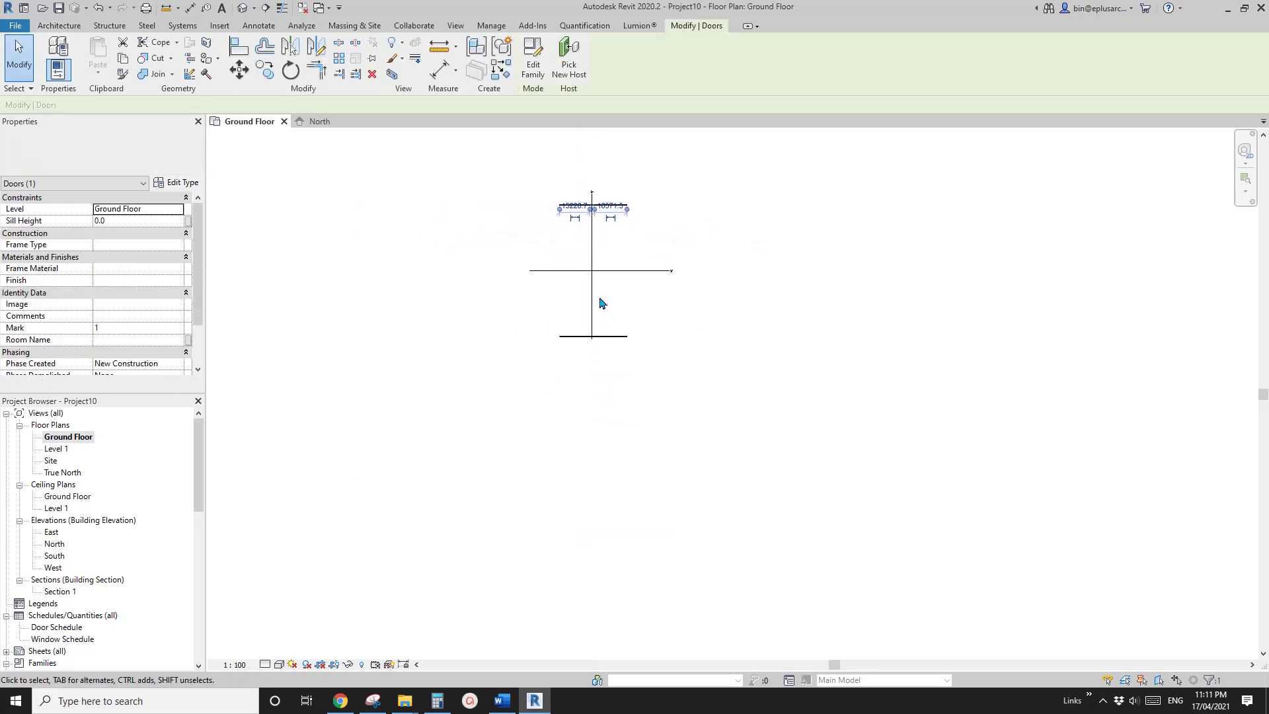
scroll(599, 298, up, 4)
middle_drag(592, 198, 599, 287)
key(m)
key(m)
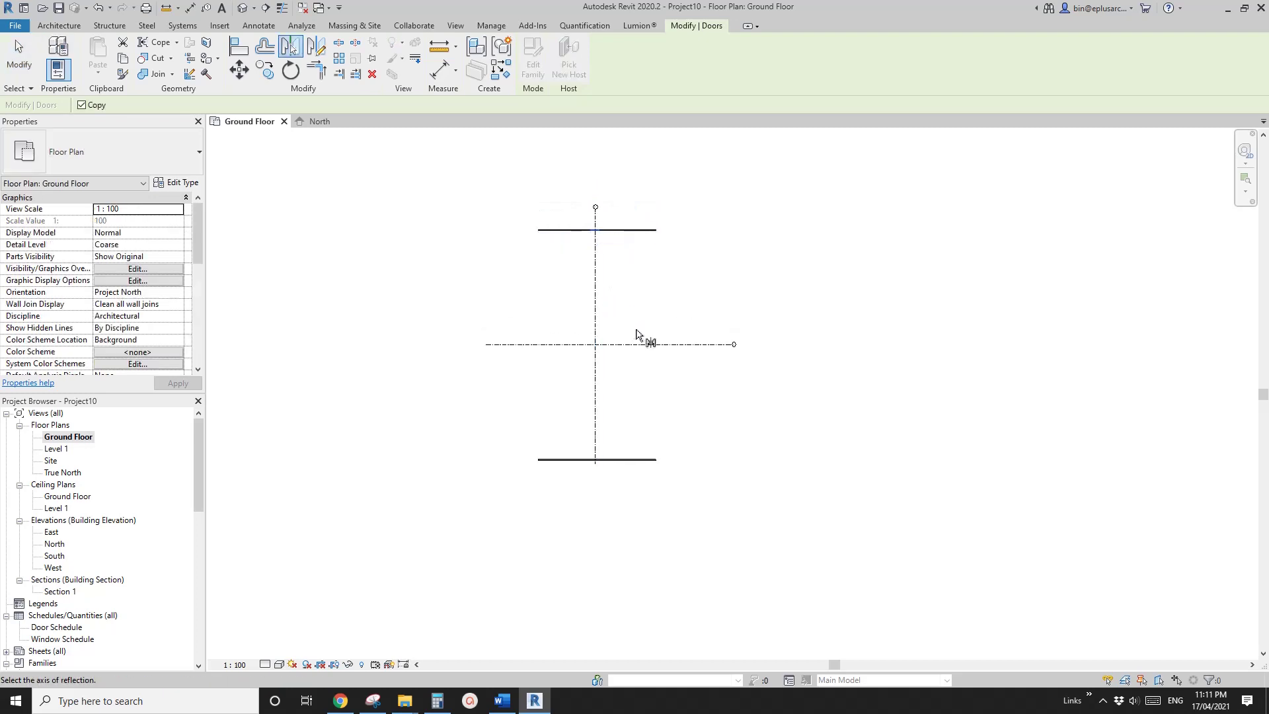
scroll(607, 265, up, 2)
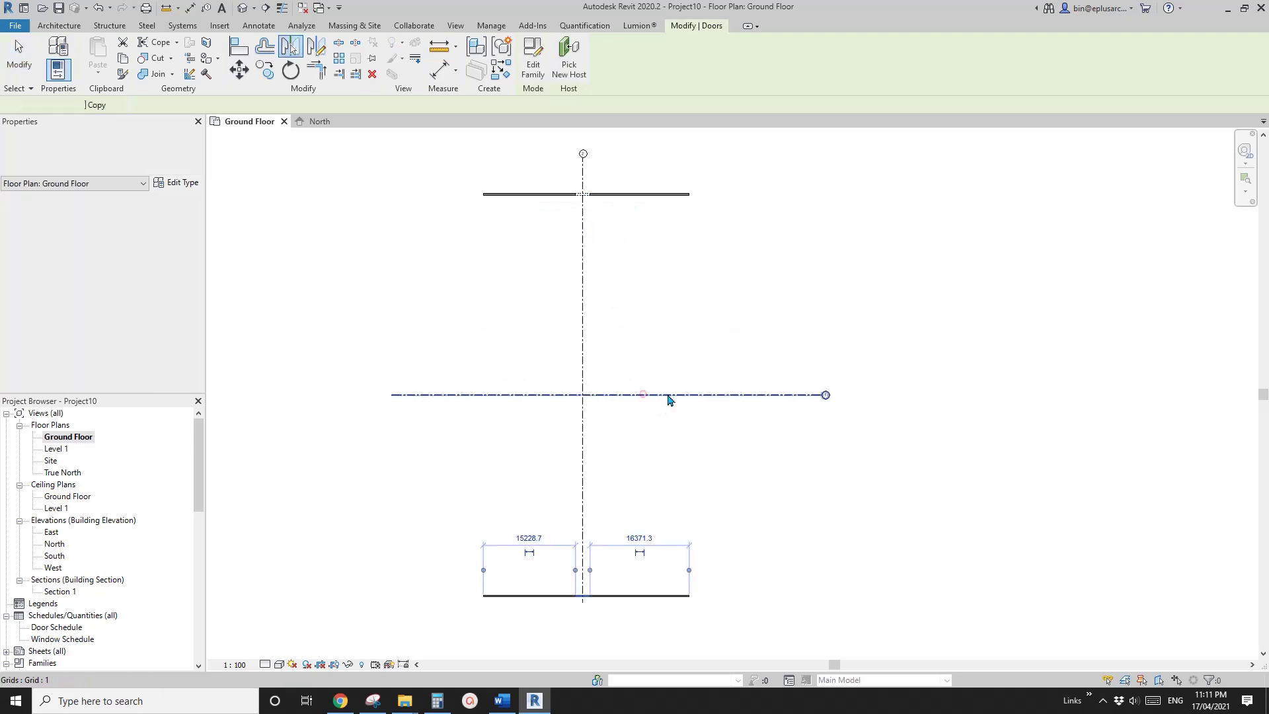
click(666, 395)
middle_drag(600, 591, 626, 581)
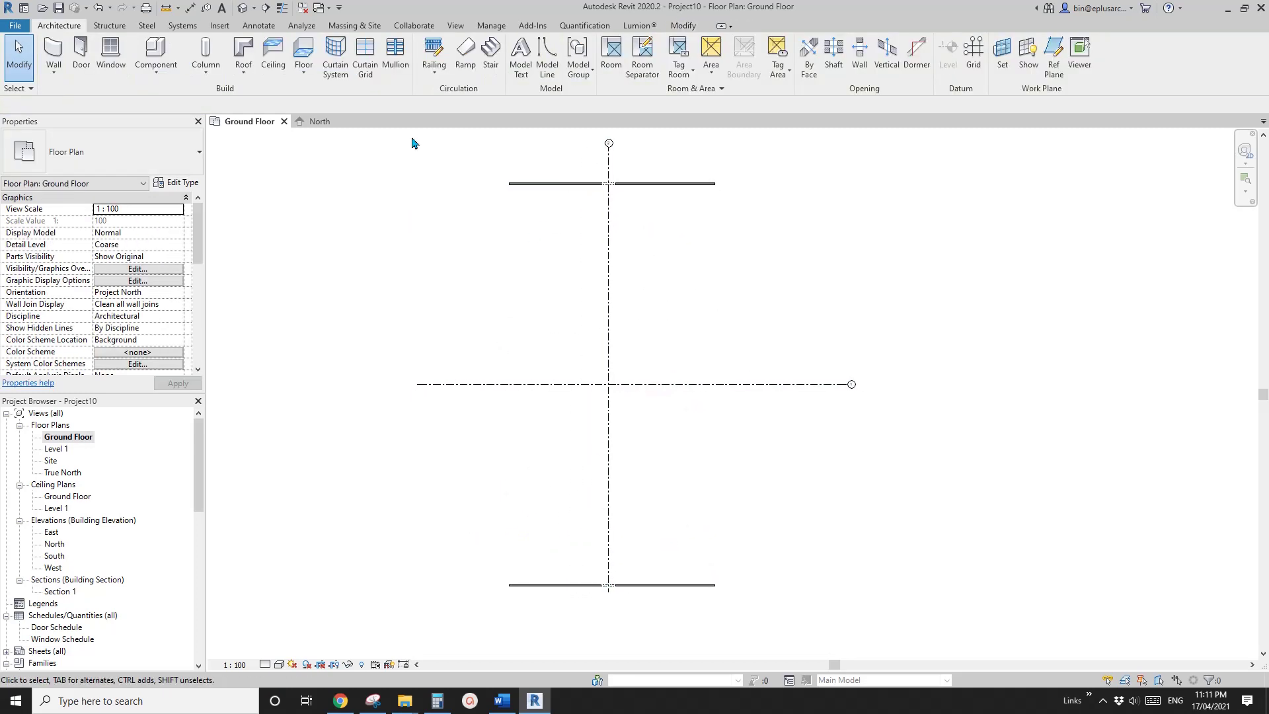
Open the default 3D view of the model
click(243, 8)
shift+middle_drag(668, 334, 645, 268)
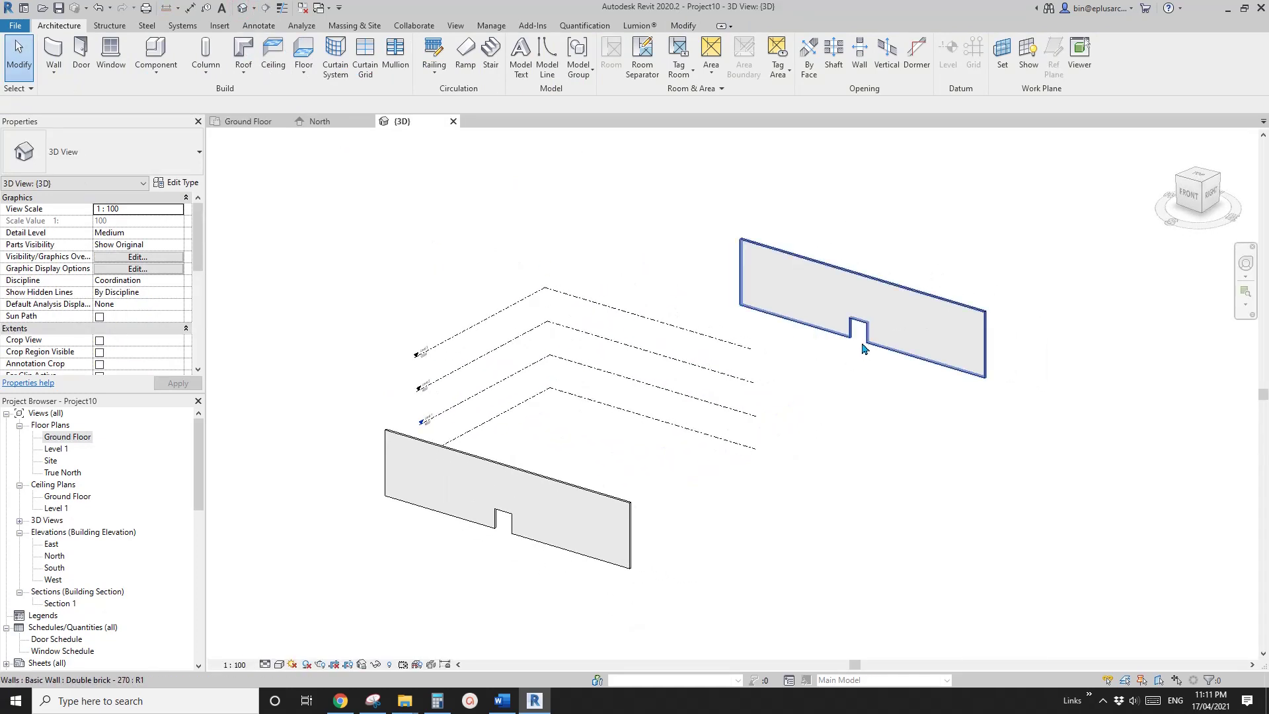
Try to assign both 2400x2400 door openings to a higher level while the walls keep their current height
click(854, 338)
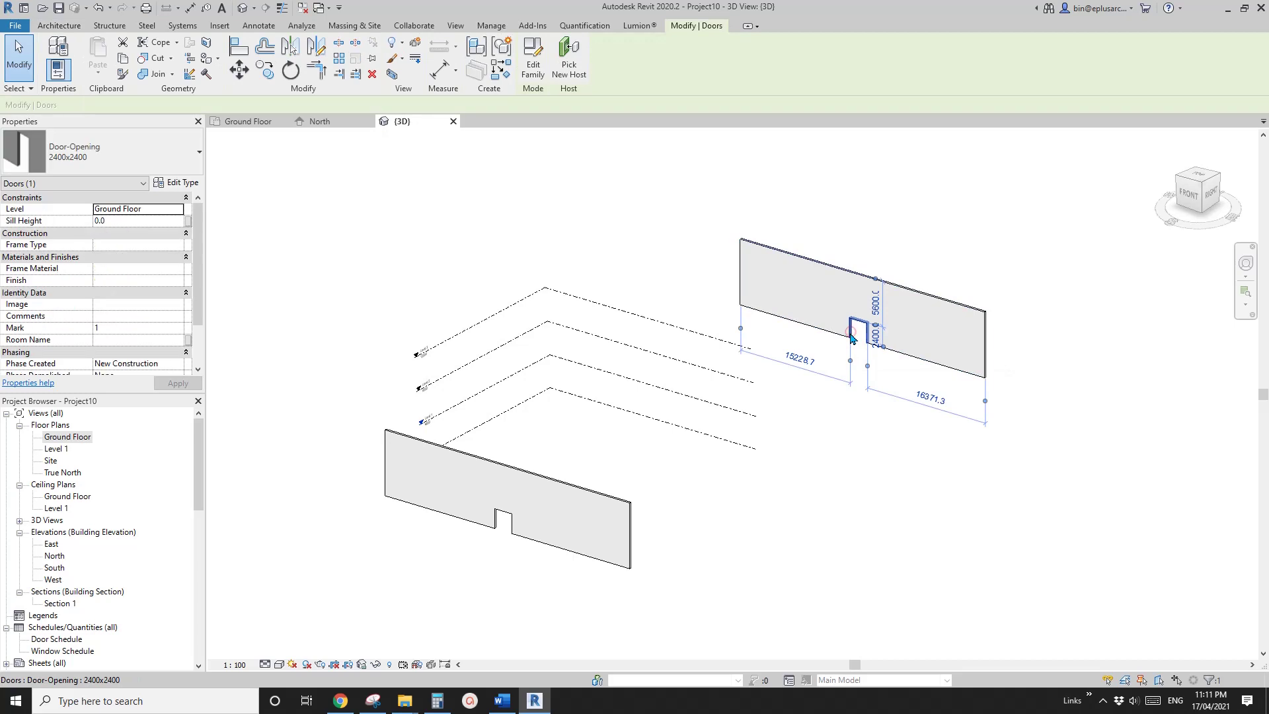
ctrl+click(499, 526)
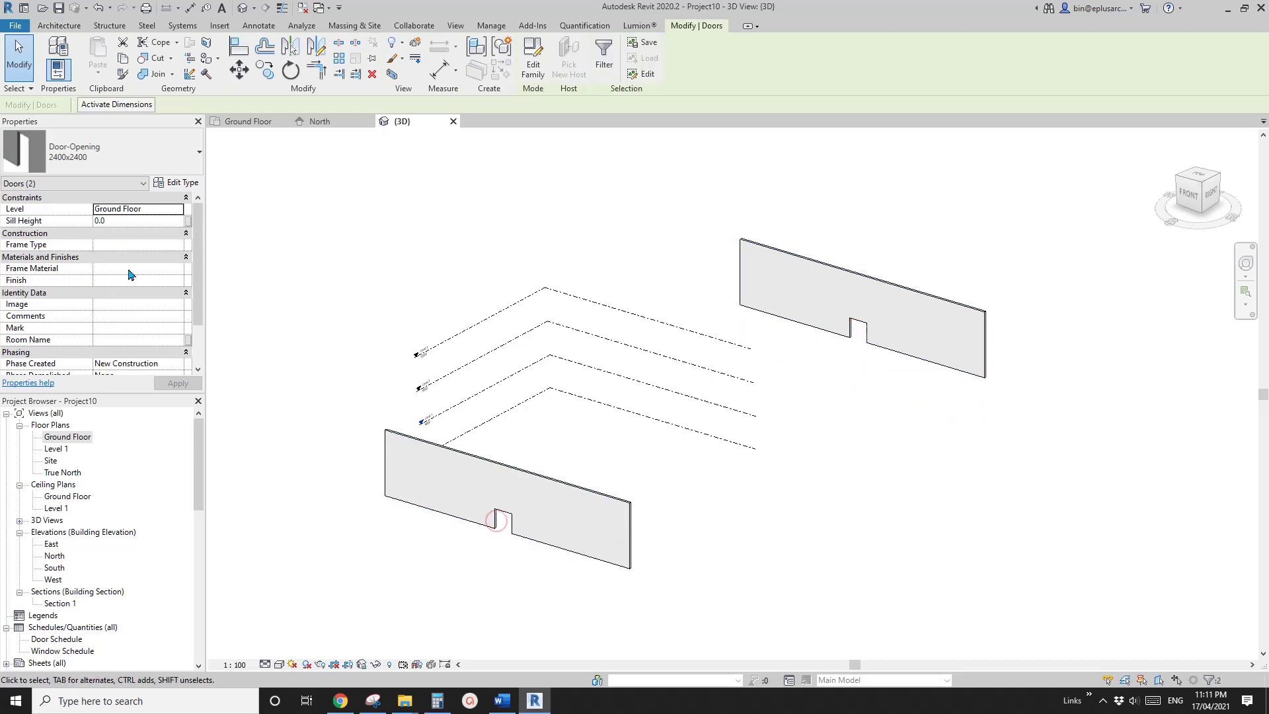
scroll(173, 216, down, 1)
click(178, 213)
click(178, 212)
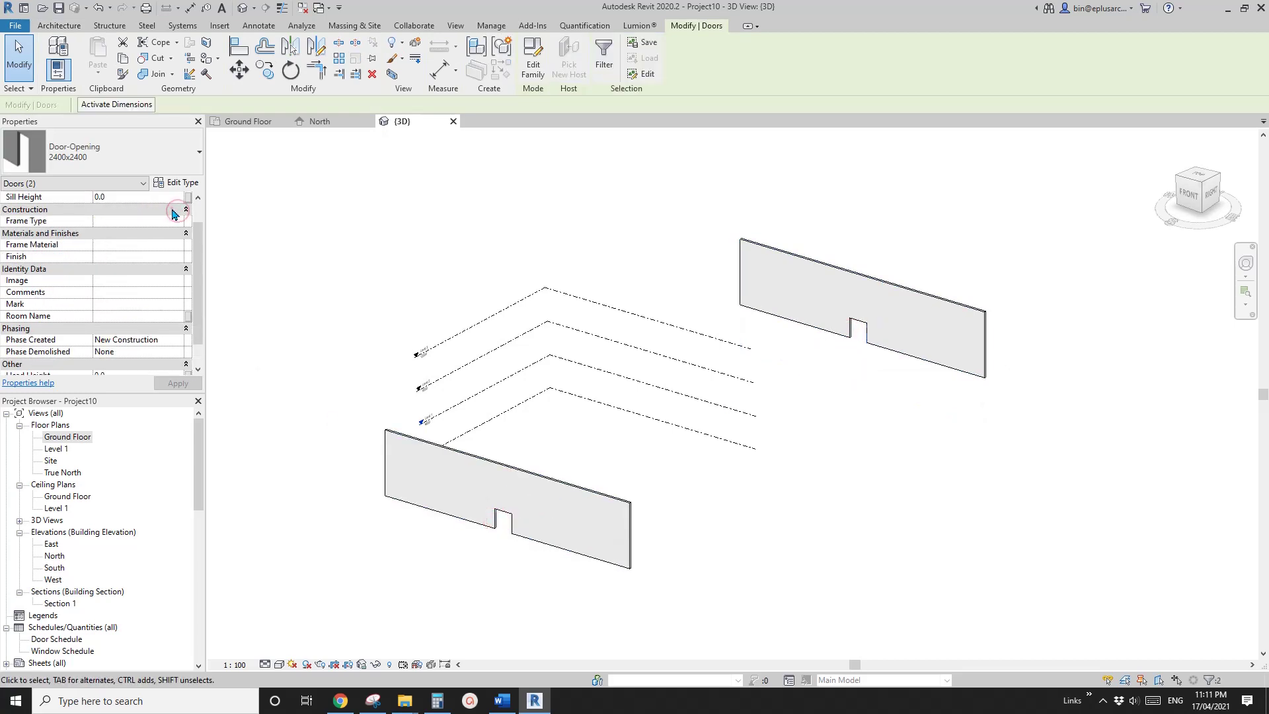
drag(197, 230, 197, 211)
click(177, 209)
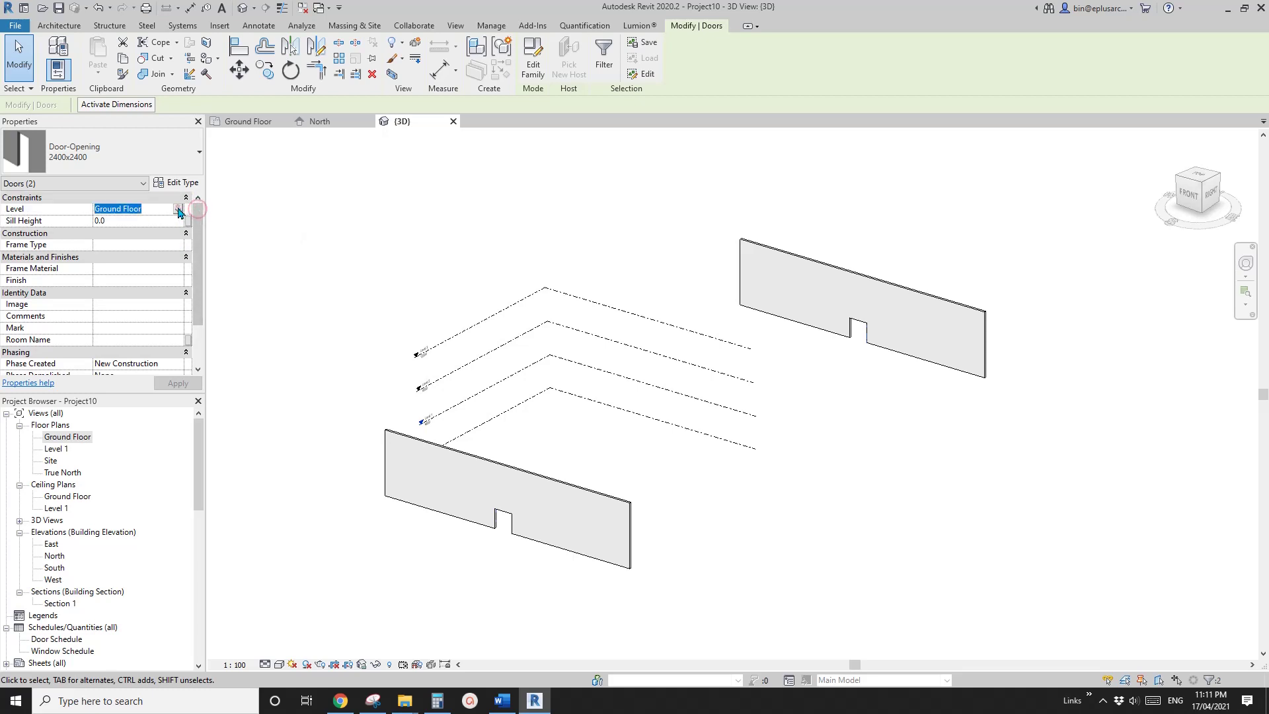
click(113, 241)
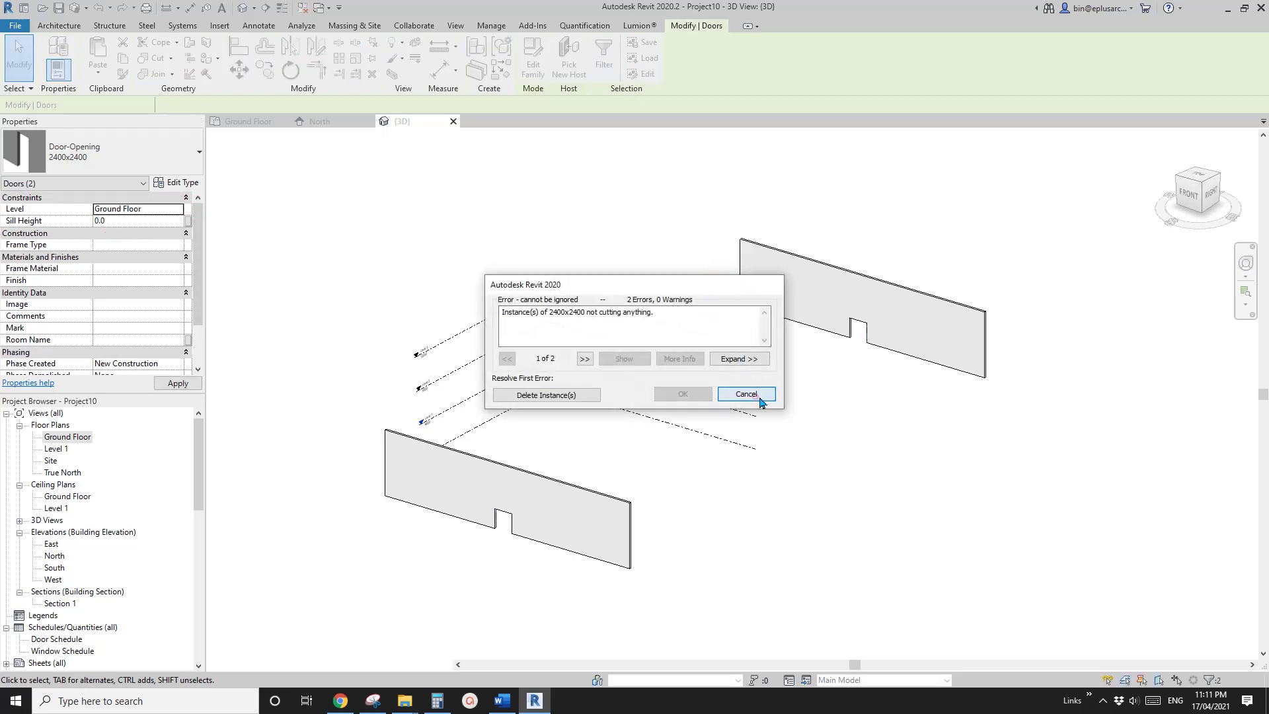
click(747, 394)
Set the top constraint of both double brick walls to Level 3
click(830, 288)
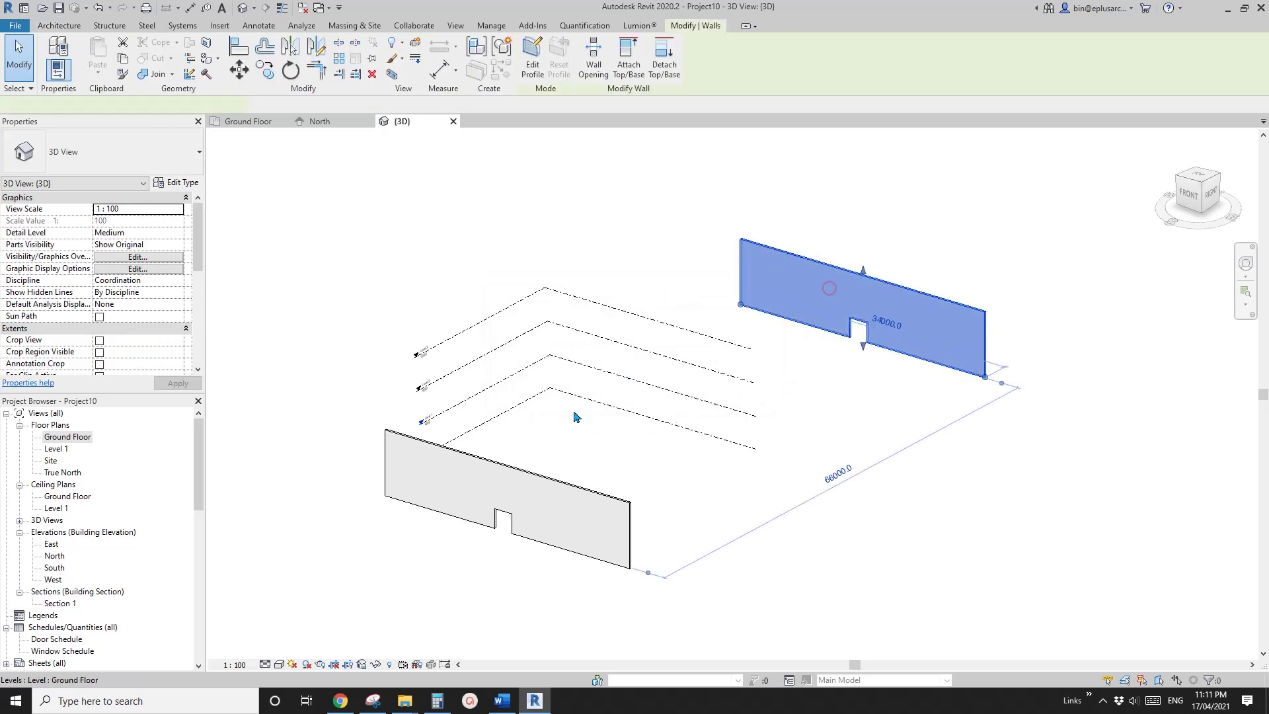
ctrl+click(472, 473)
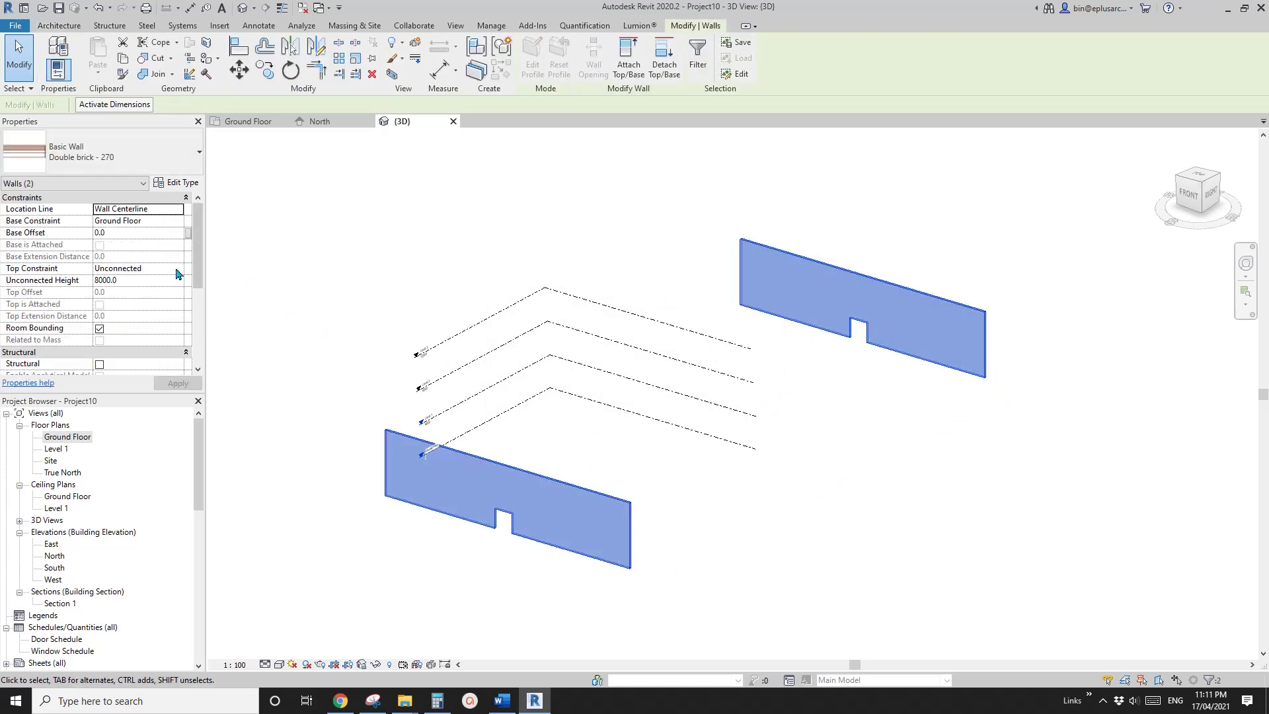
click(176, 269)
click(144, 321)
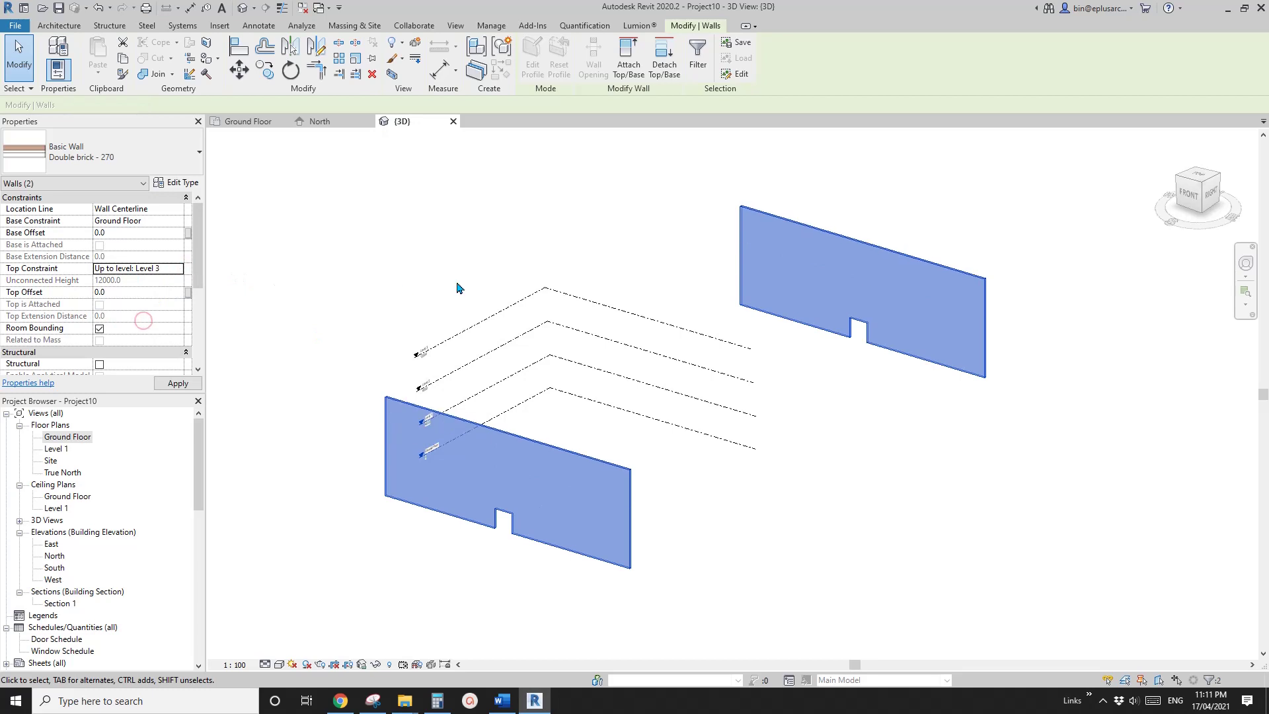
middle_drag(619, 209, 594, 204)
click(594, 203)
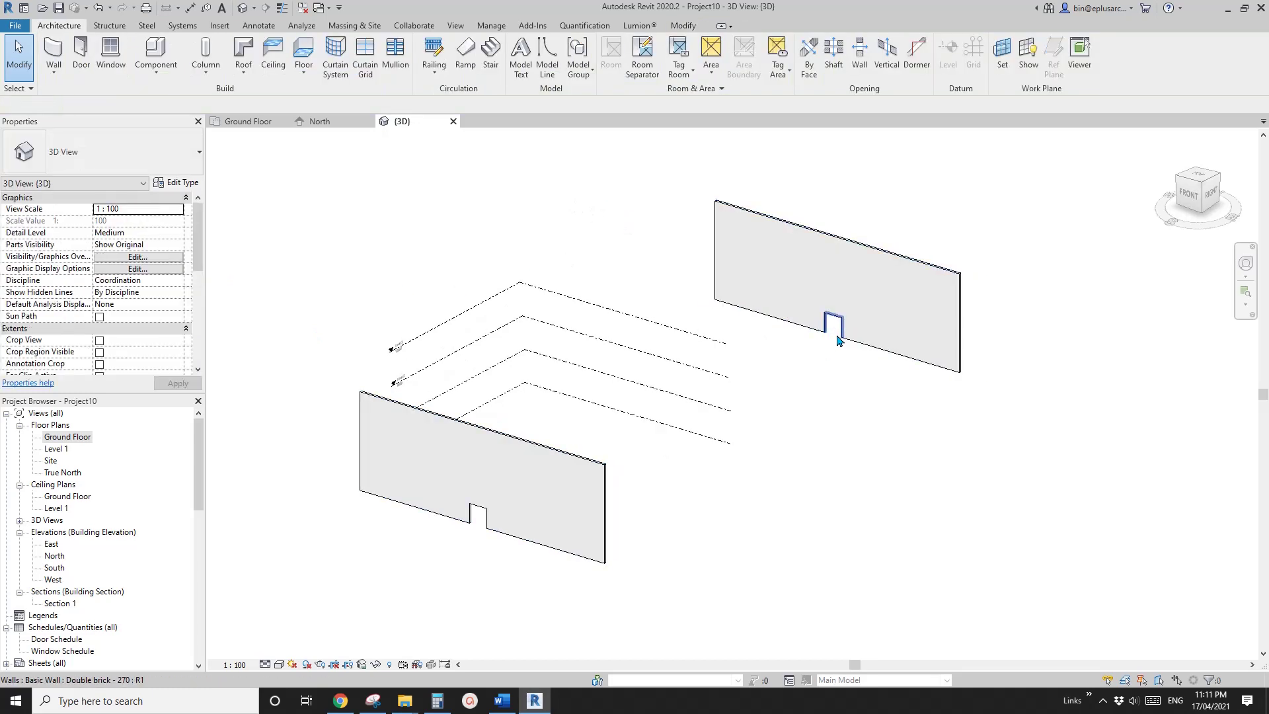
Reassign both door openings from the Ground Floor to an upper level so they sit high in the walls
click(836, 339)
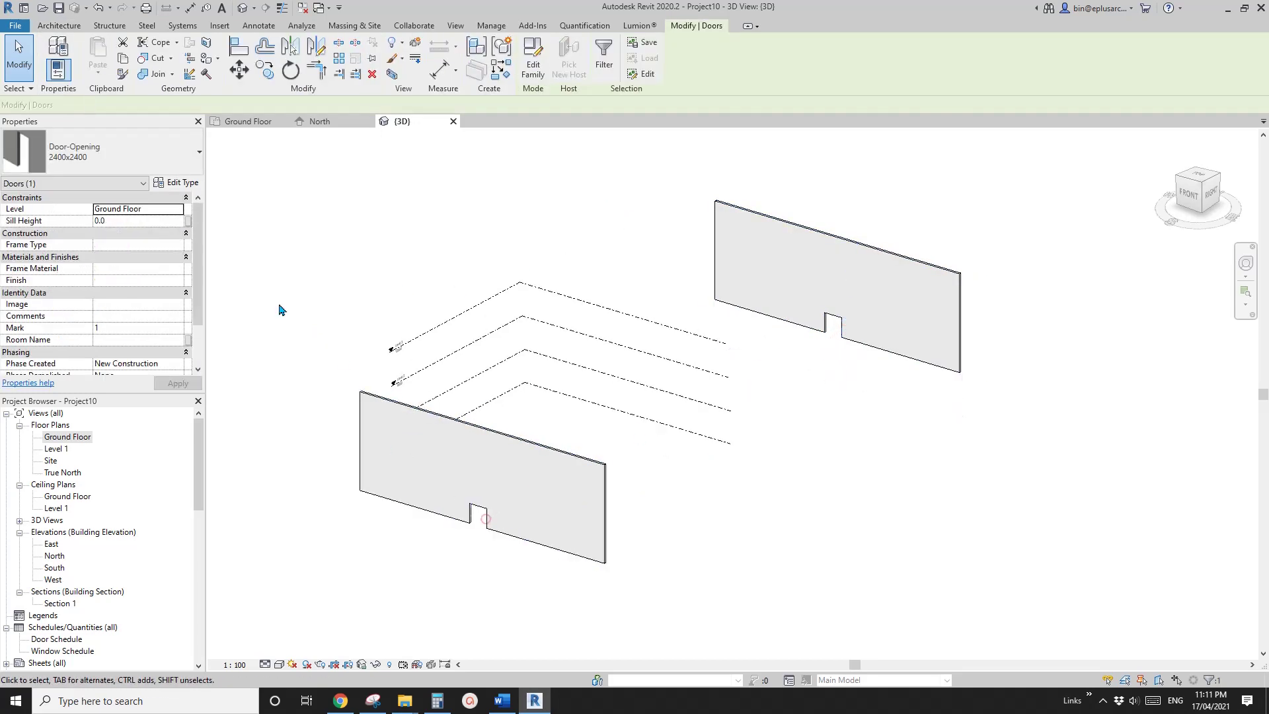
click(177, 208)
click(122, 236)
shift+middle_drag(582, 191, 620, 283)
shift+middle_drag(720, 321, 669, 307)
drag(751, 307, 680, 382)
right_click(673, 305)
click(745, 397)
shift+middle_drag(813, 335, 692, 359)
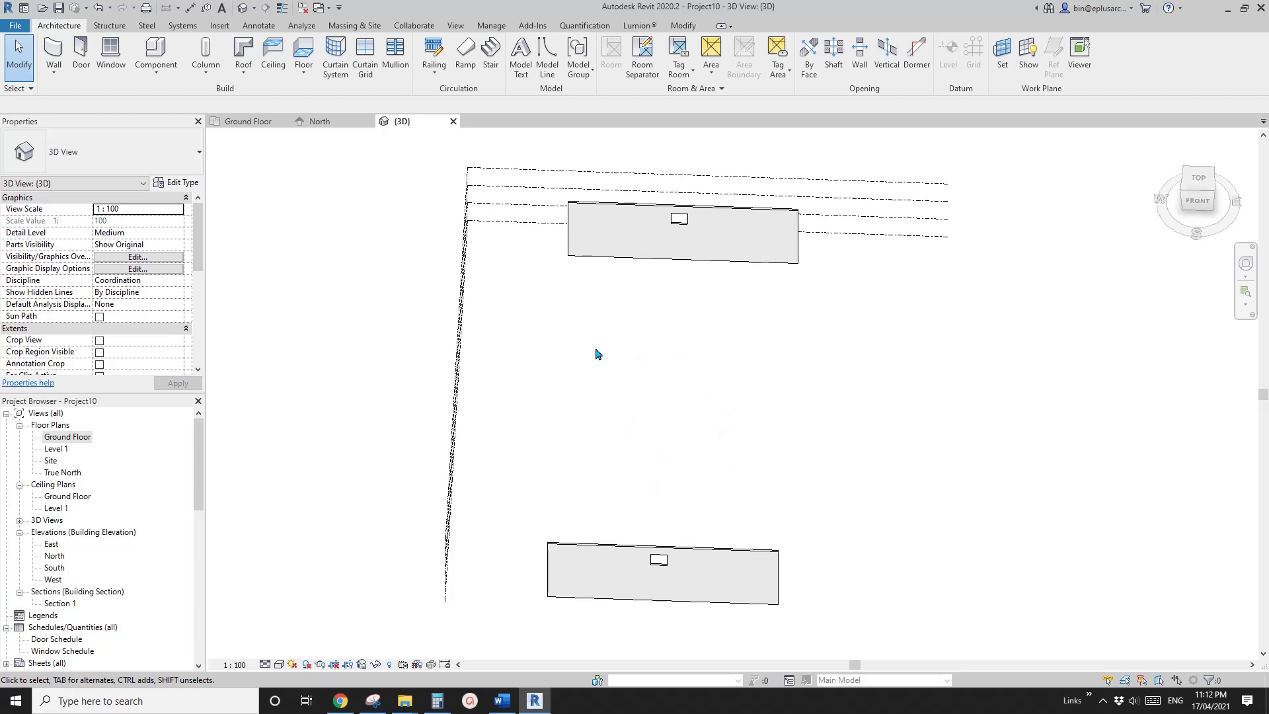
Switch to the Word document, examine the Andalucia's Museum of Memory Ramp photos and return to Revit
click(504, 698)
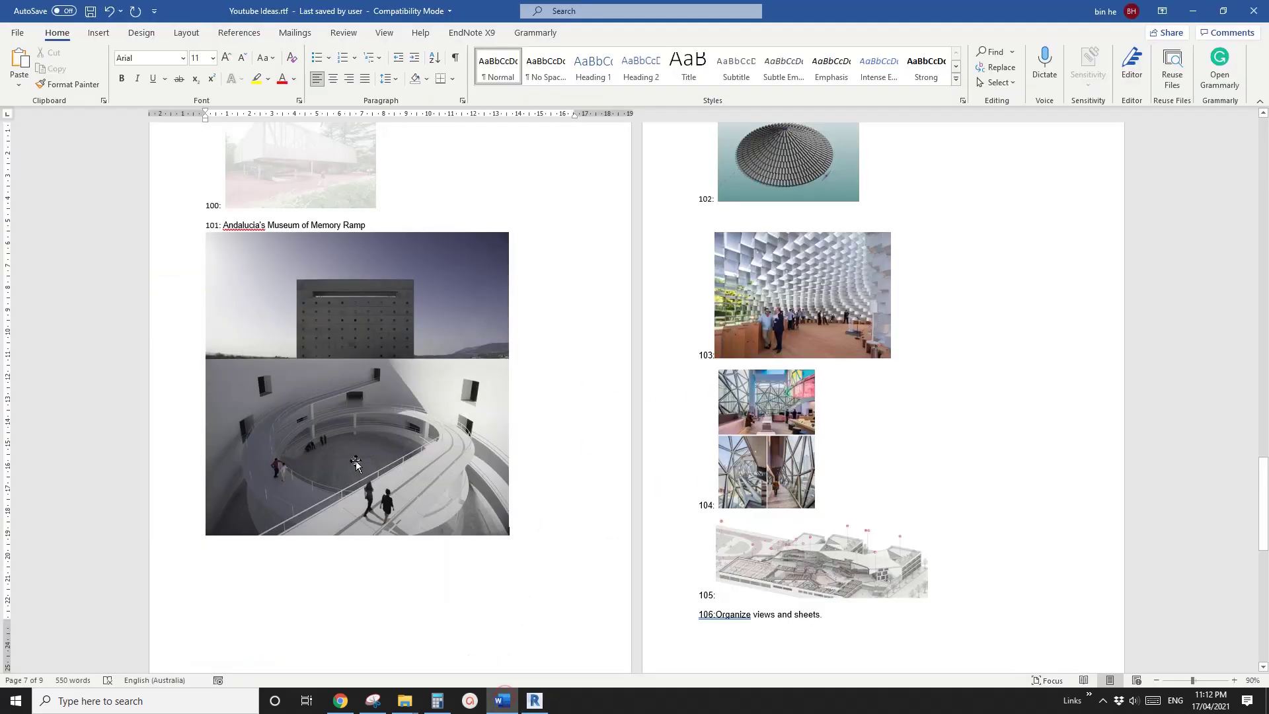
scroll(295, 458, up, 1)
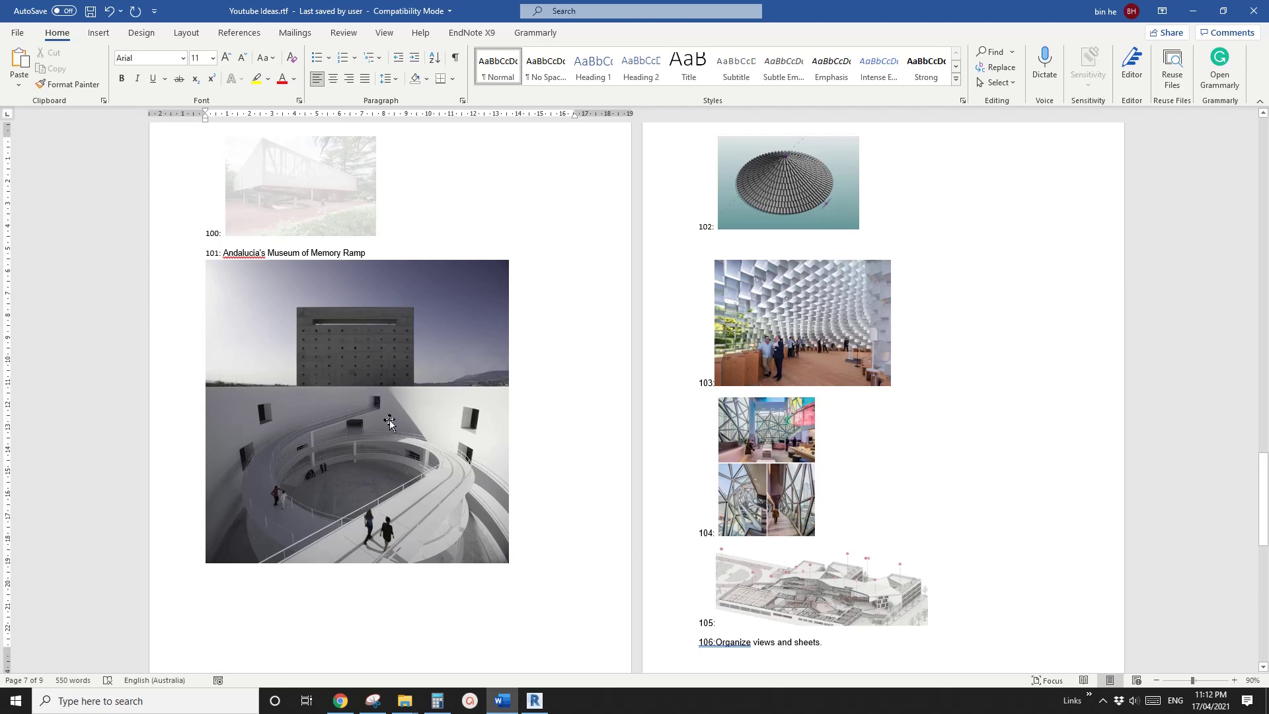
click(535, 701)
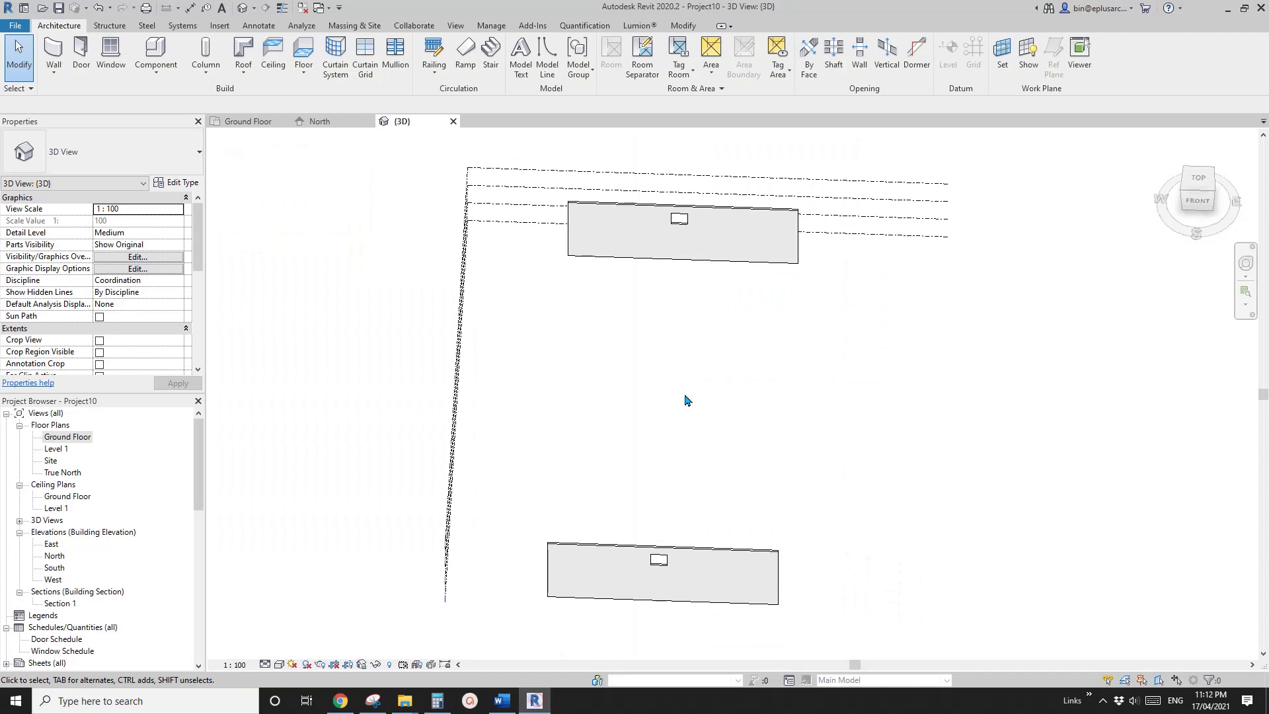
Start a ramp, check the reference photo in Word, and set type Ramp 1's maximum incline length to 999999 and ramp max slope (1/x) to 2
middle_drag(682, 431, 665, 402)
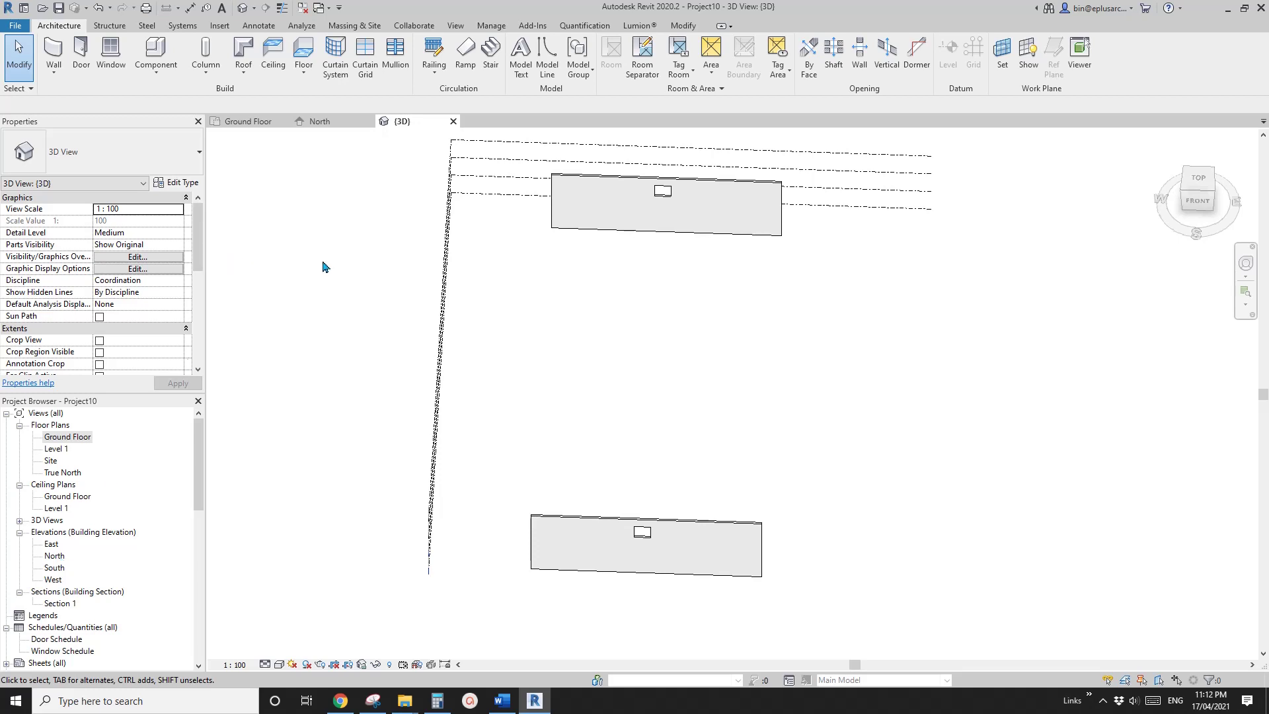
click(466, 53)
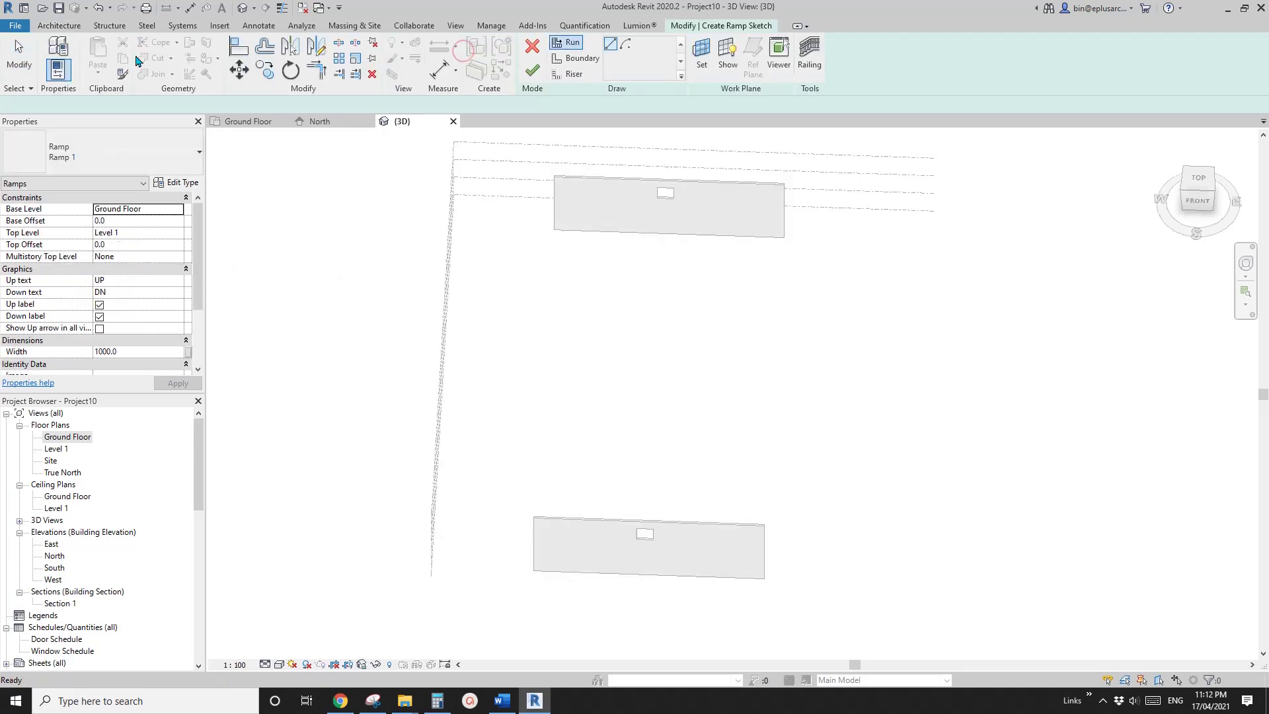
click(60, 30)
click(700, 26)
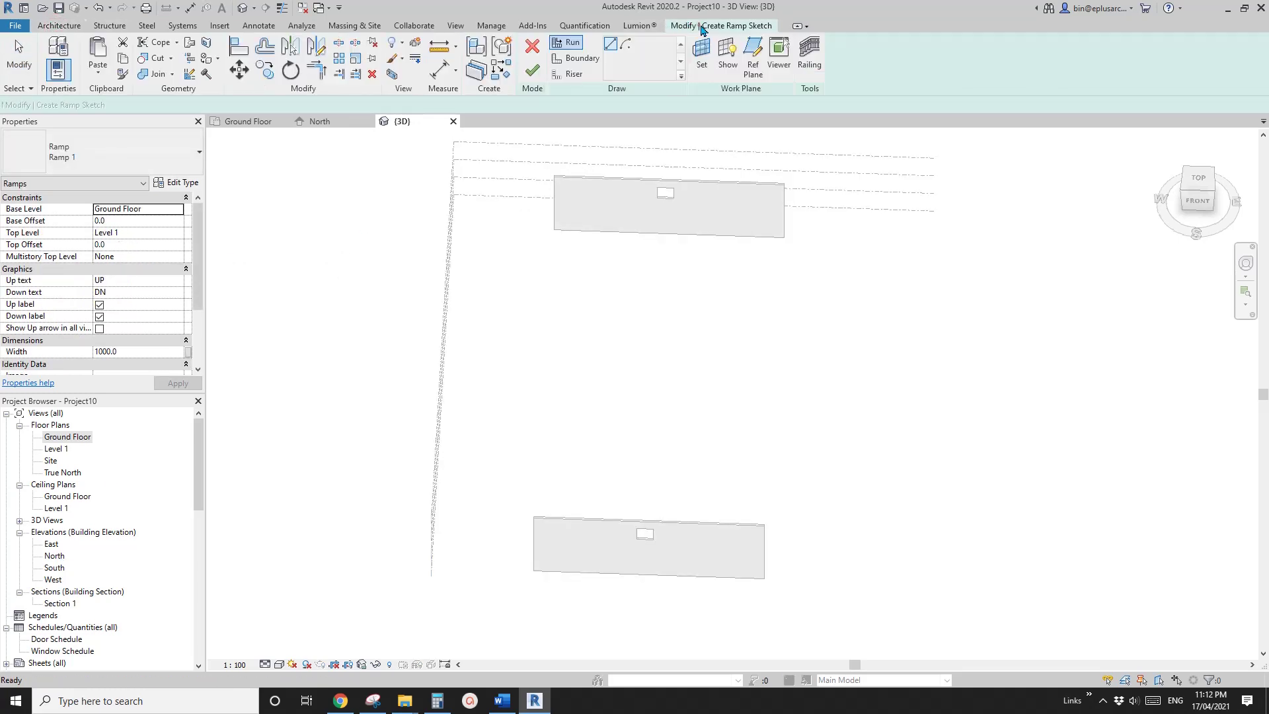
click(177, 184)
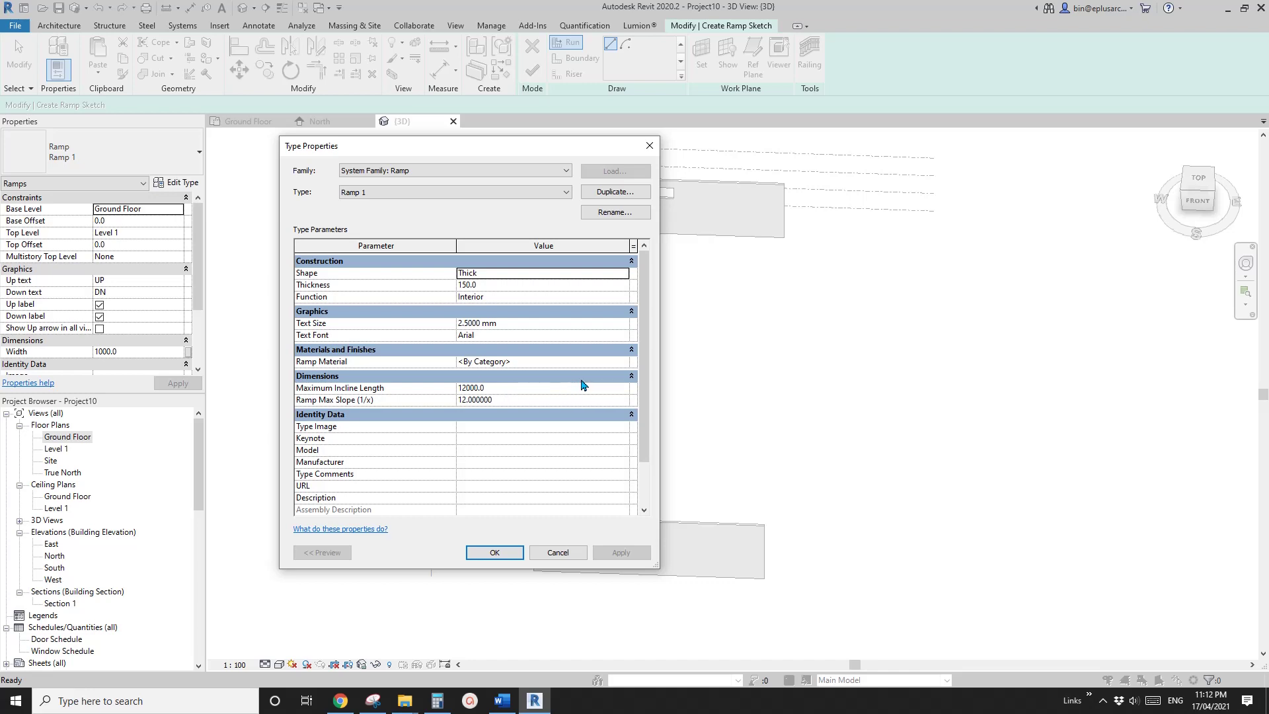
click(502, 701)
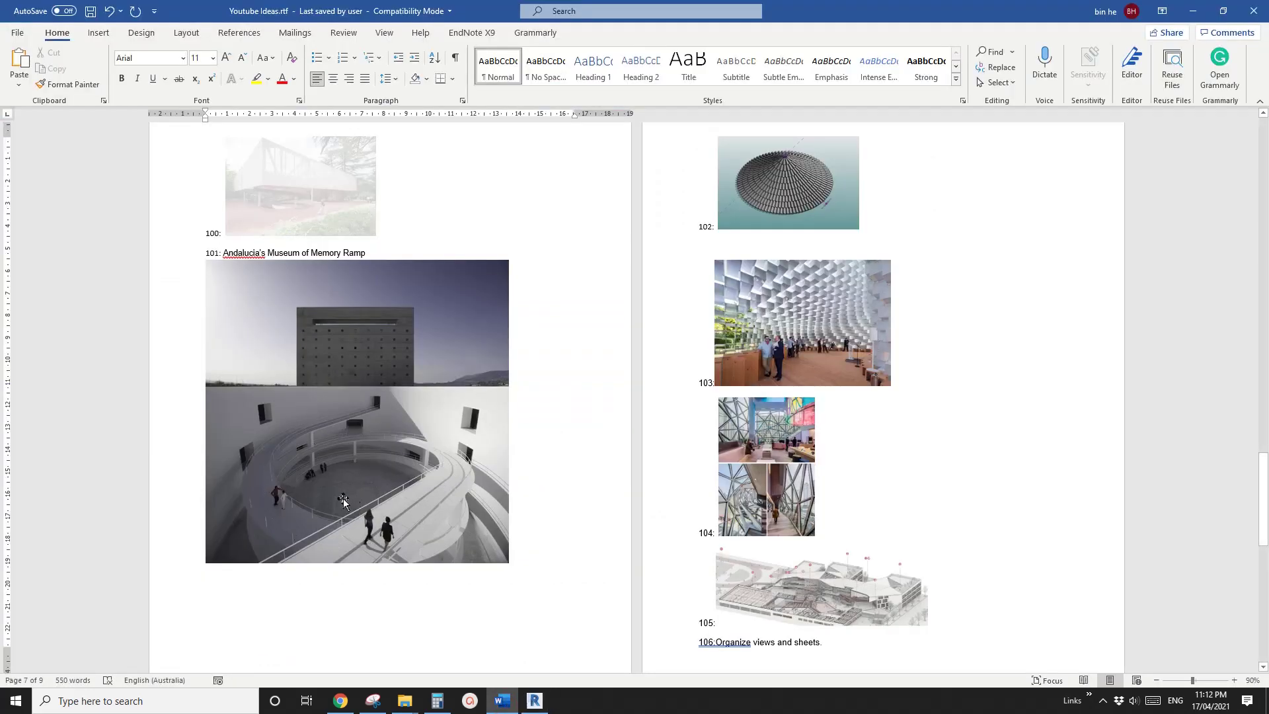
click(535, 701)
click(493, 388)
text(999999)
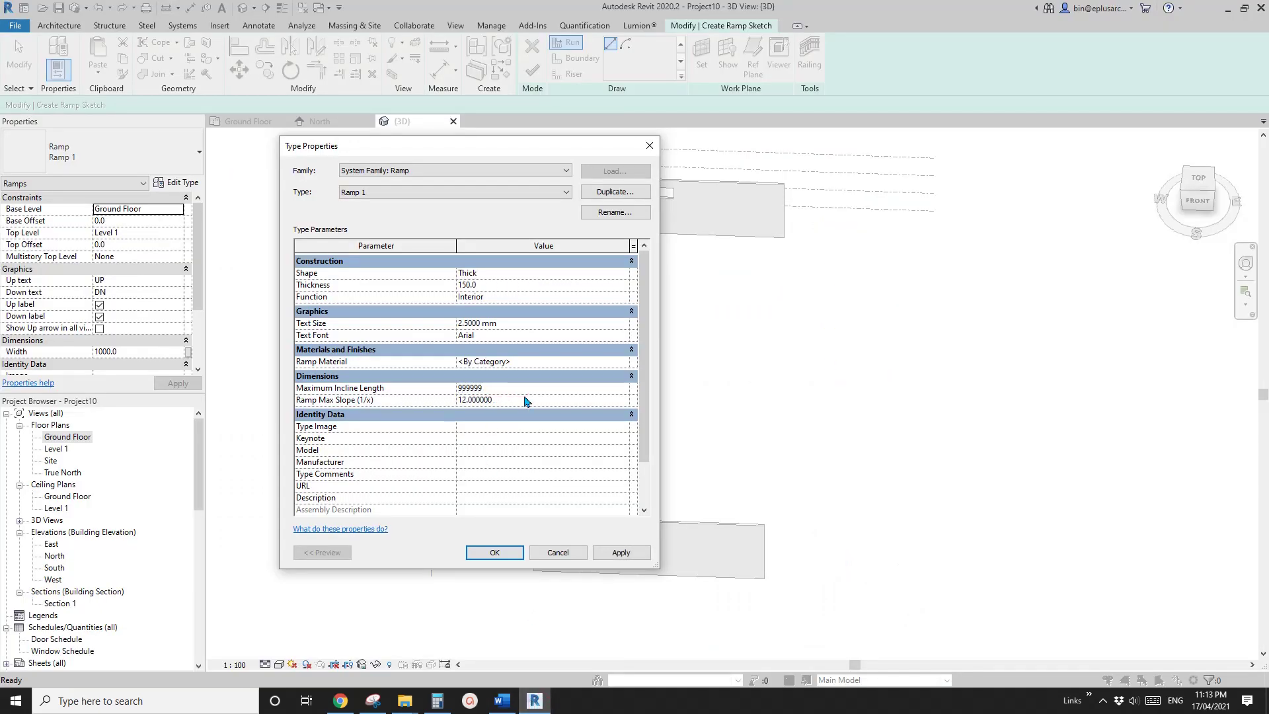
click(524, 400)
text(20)
click(438, 398)
click(495, 401)
click(494, 554)
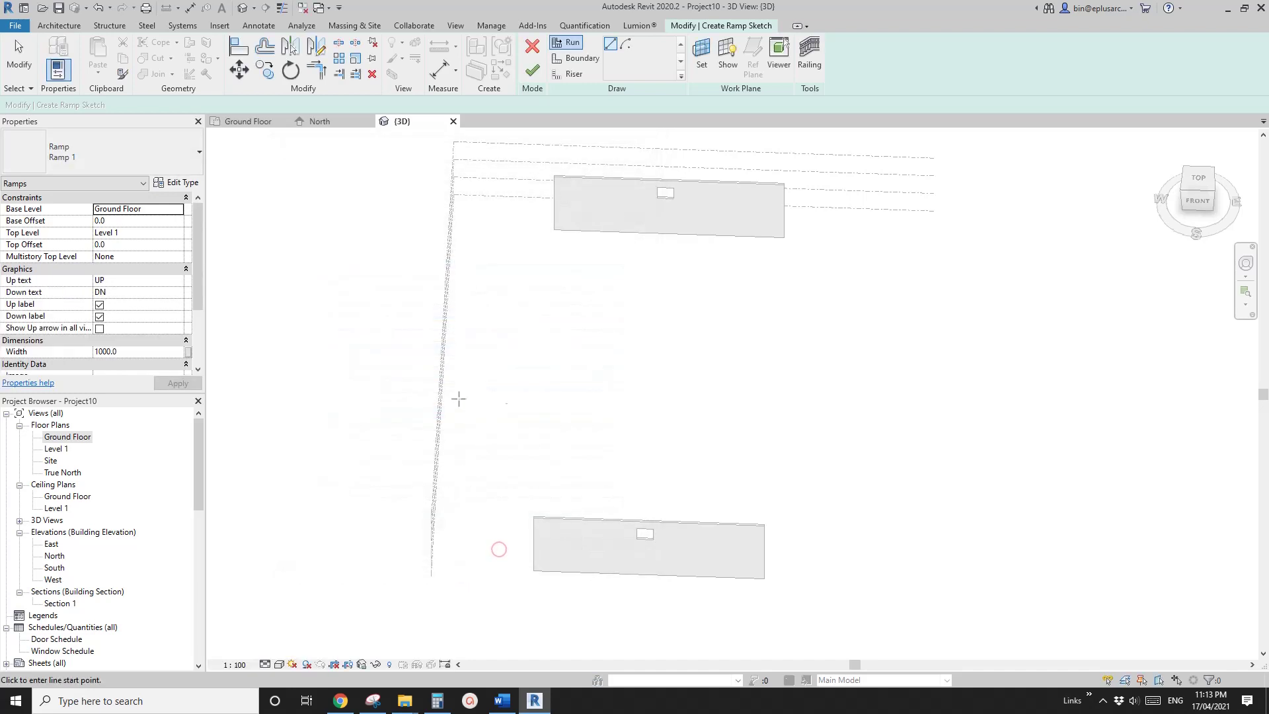
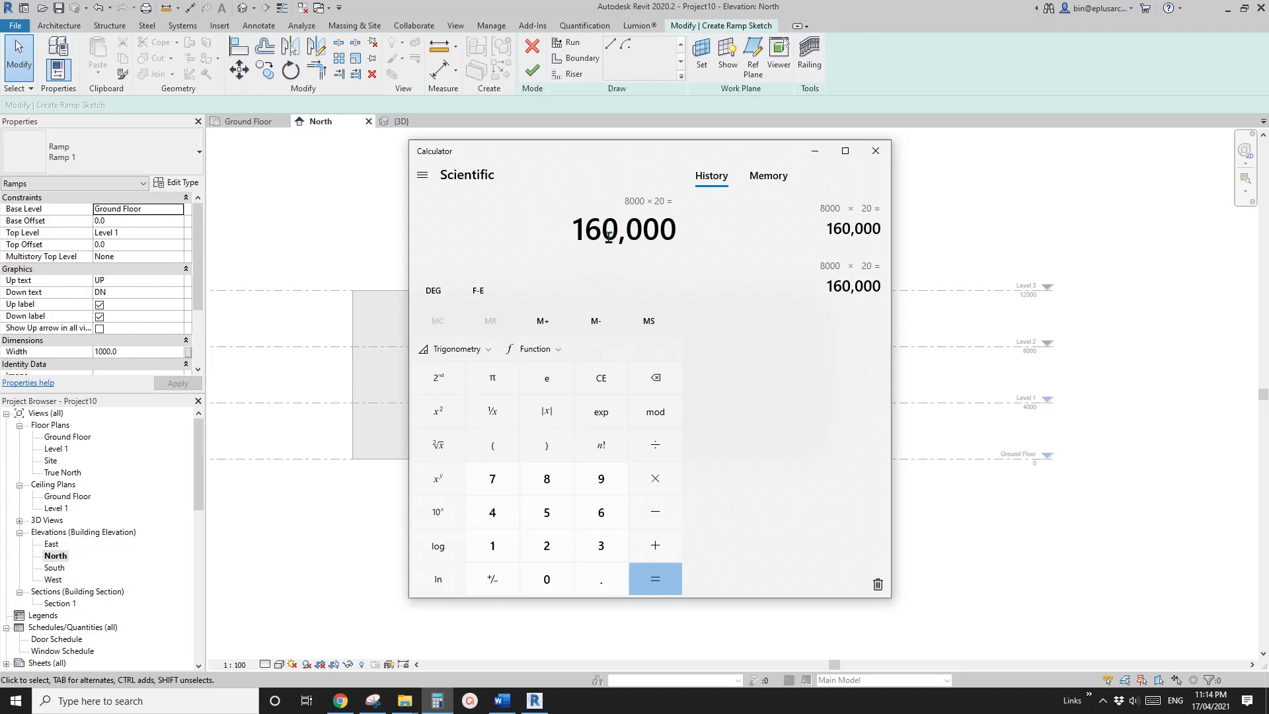
Return to Revit, set the ramp's top level to Level 2 in the Ground Floor plan and start its run
click(537, 702)
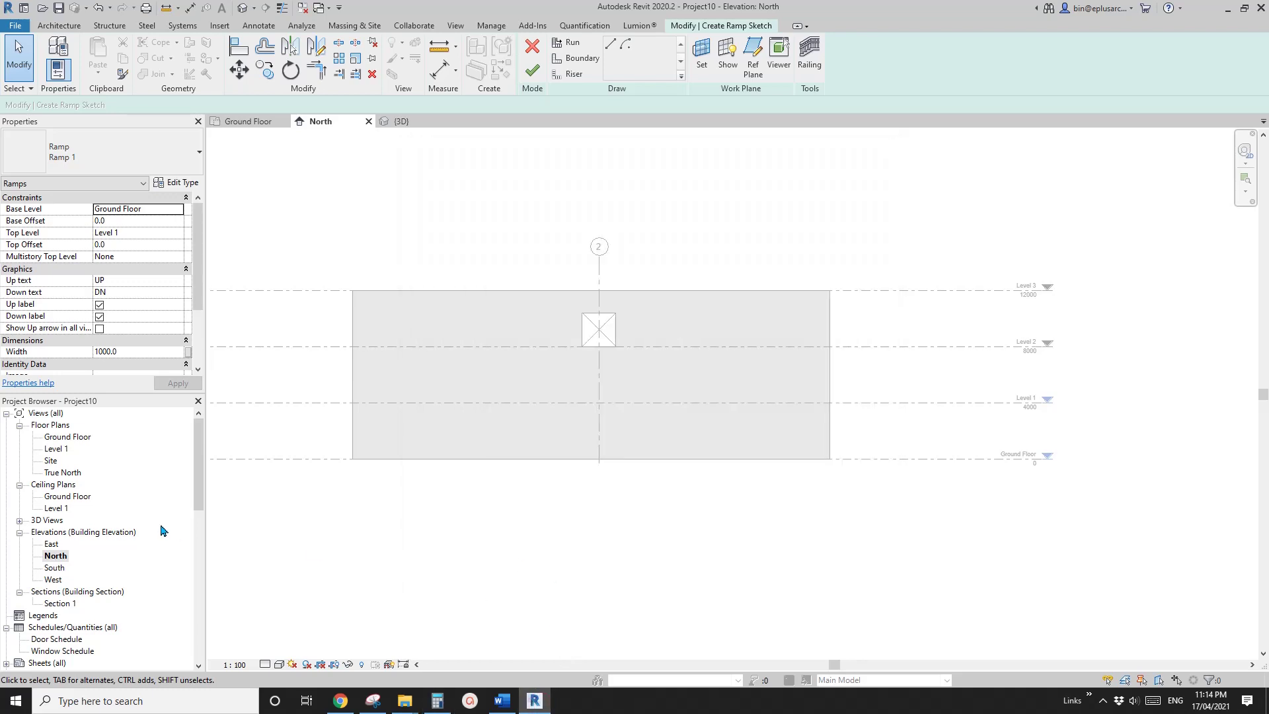
double_click(61, 437)
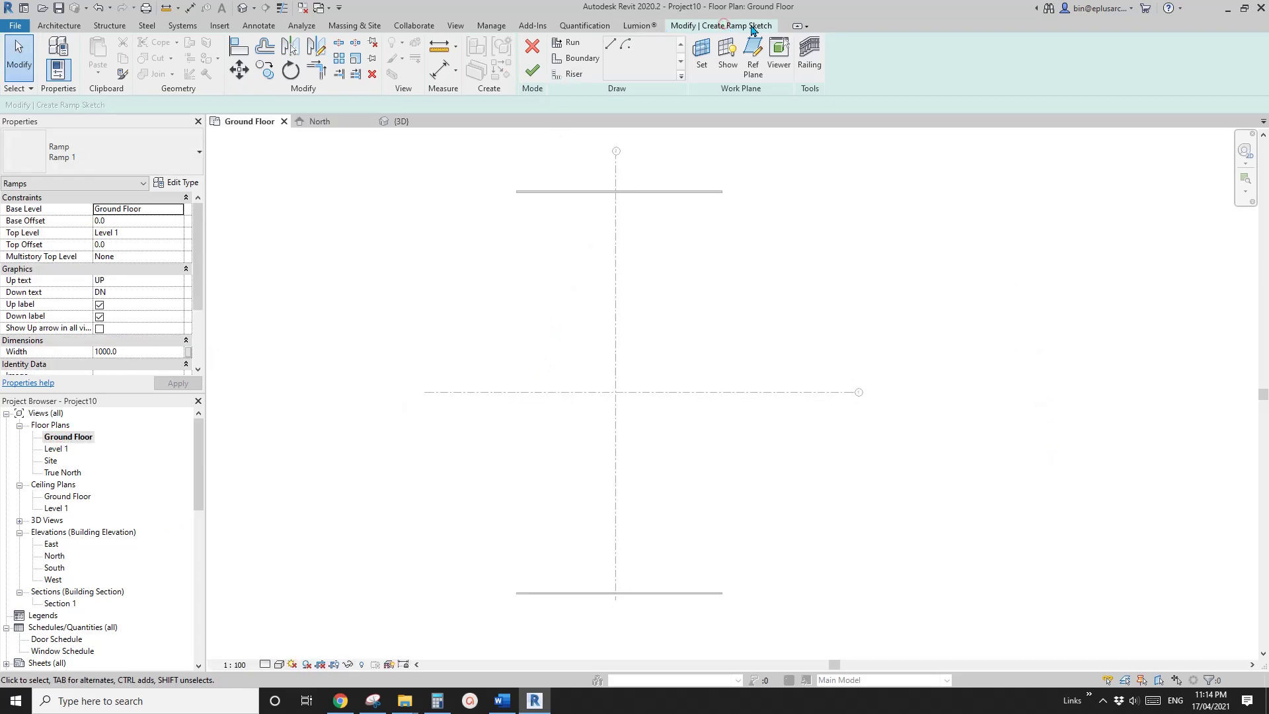
middle_drag(646, 249, 589, 272)
scroll(592, 254, down, 1)
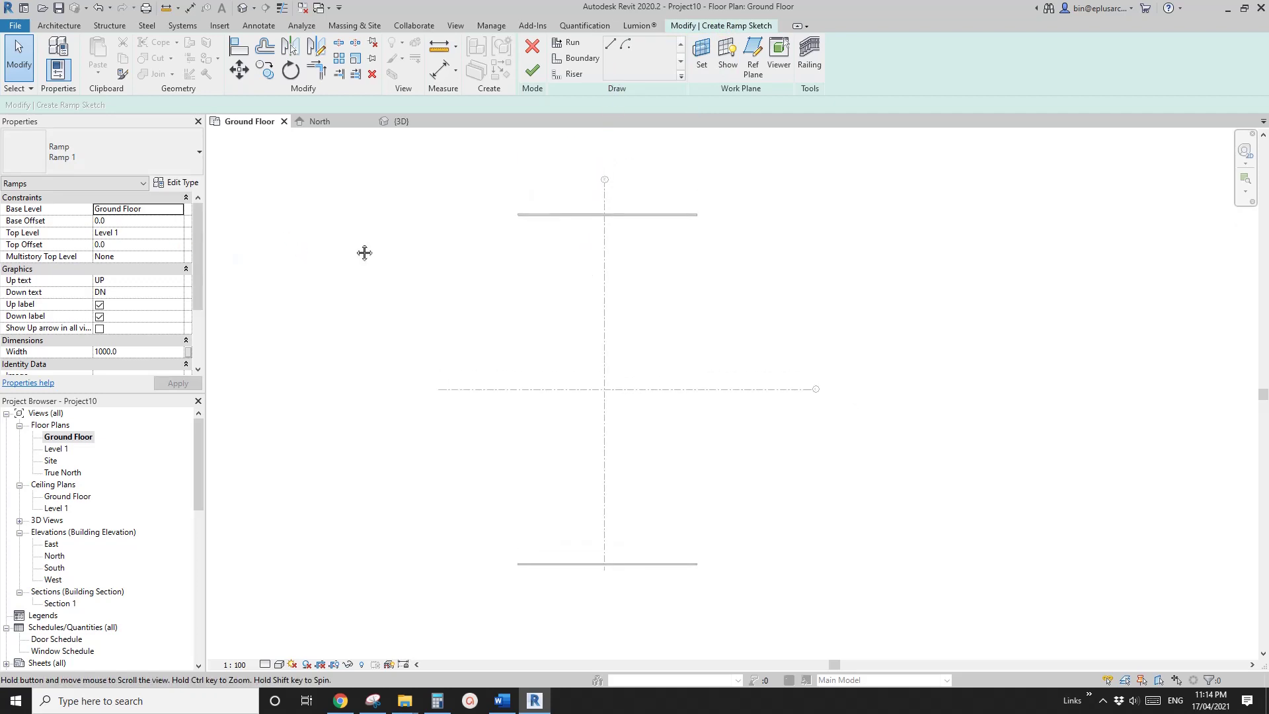
click(139, 233)
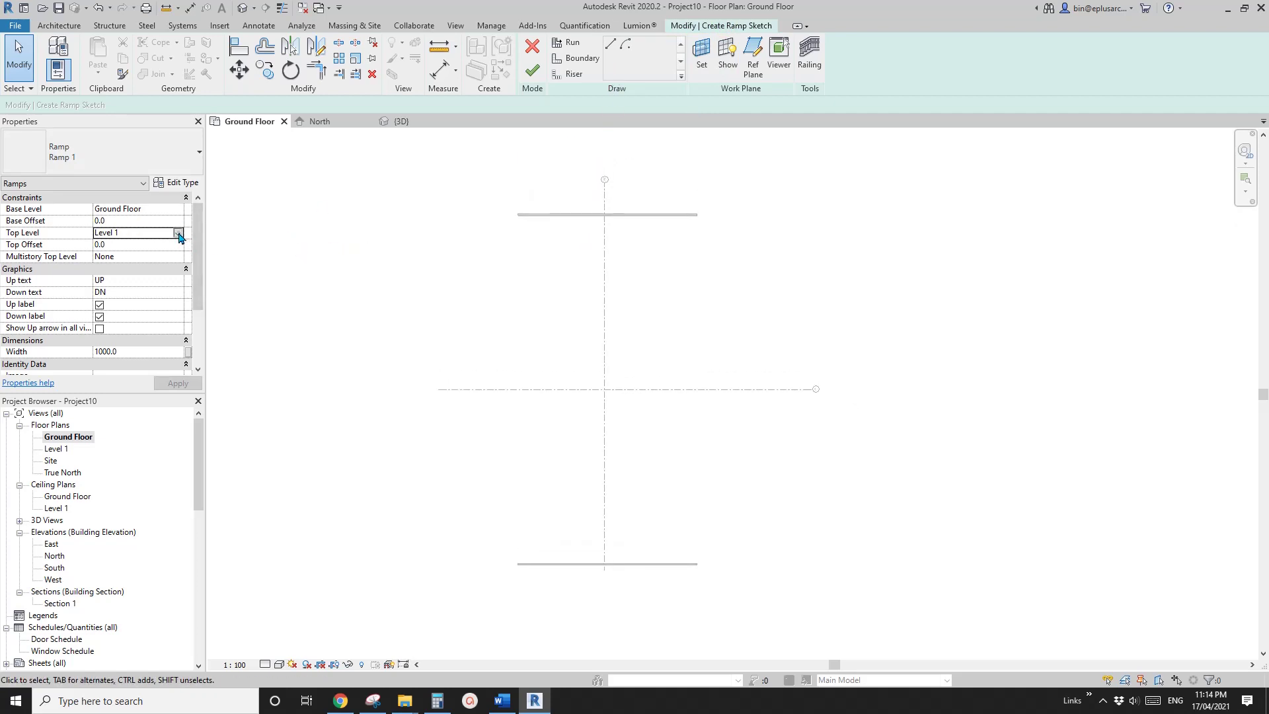
click(177, 233)
click(115, 272)
click(573, 42)
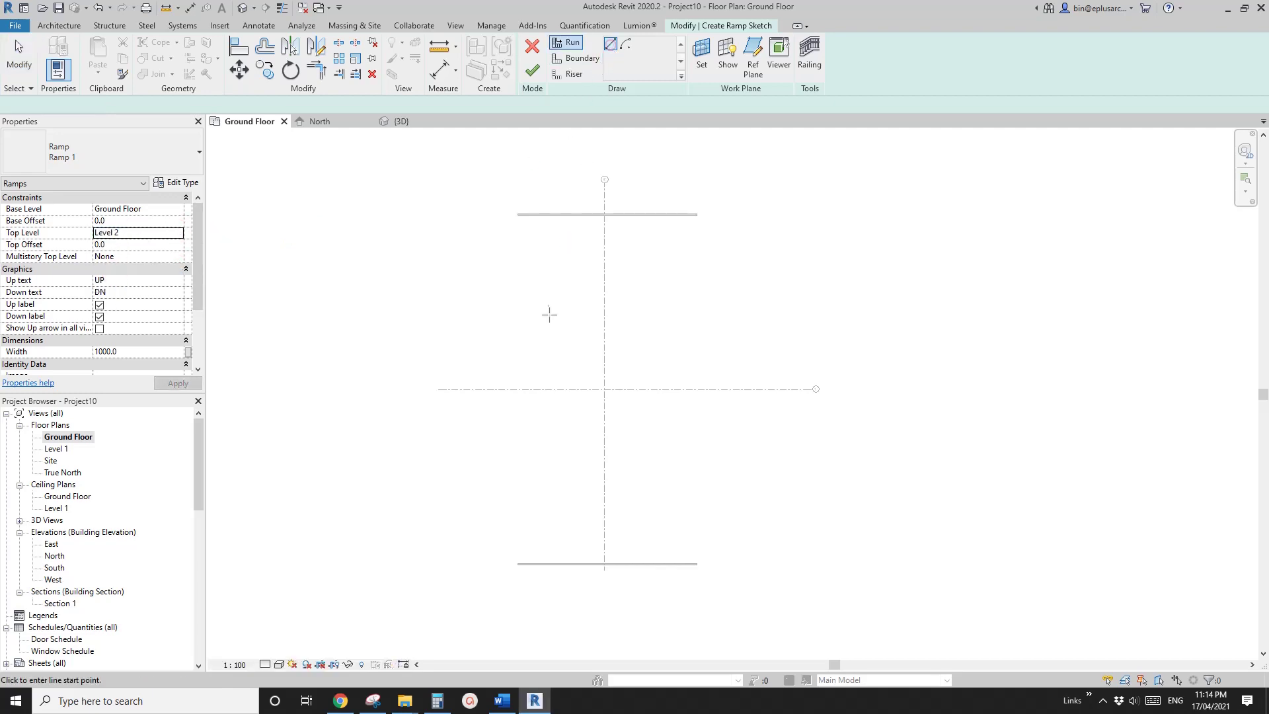
scroll(549, 297, down, 2)
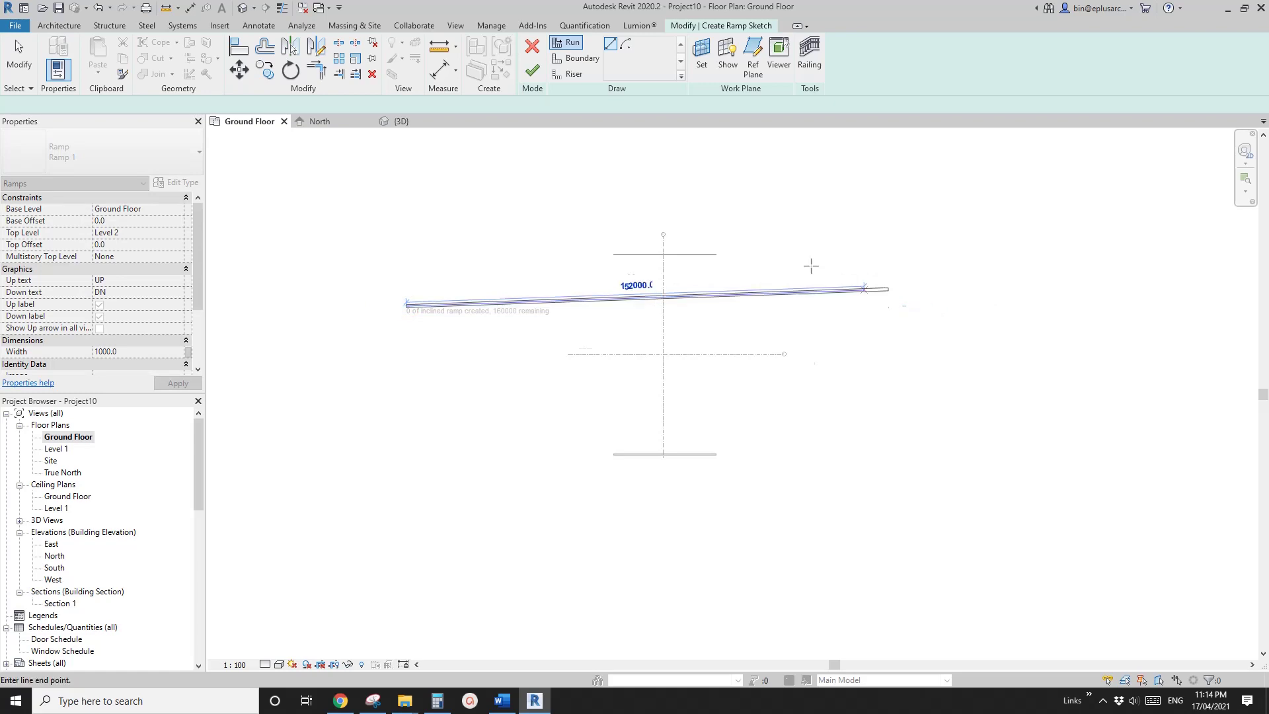
key(Escape)
scroll(678, 247, up, 1)
middle_drag(675, 248, 637, 249)
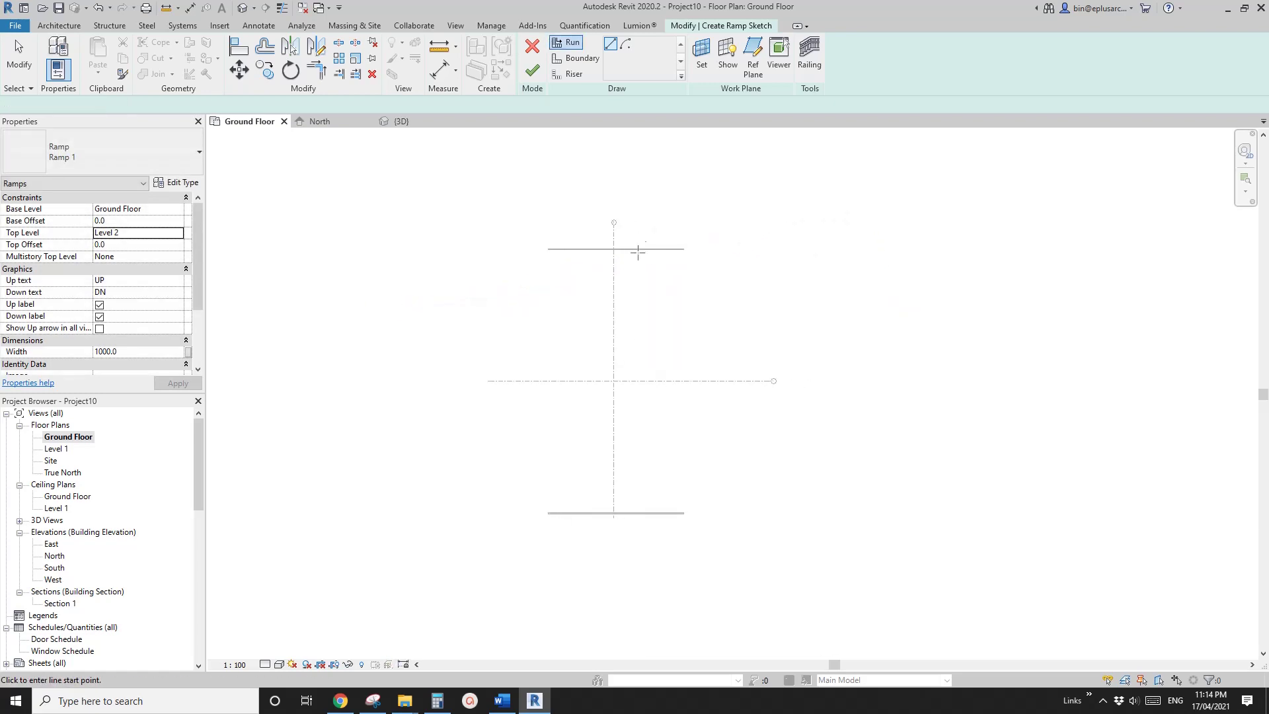
scroll(644, 258, up, 1)
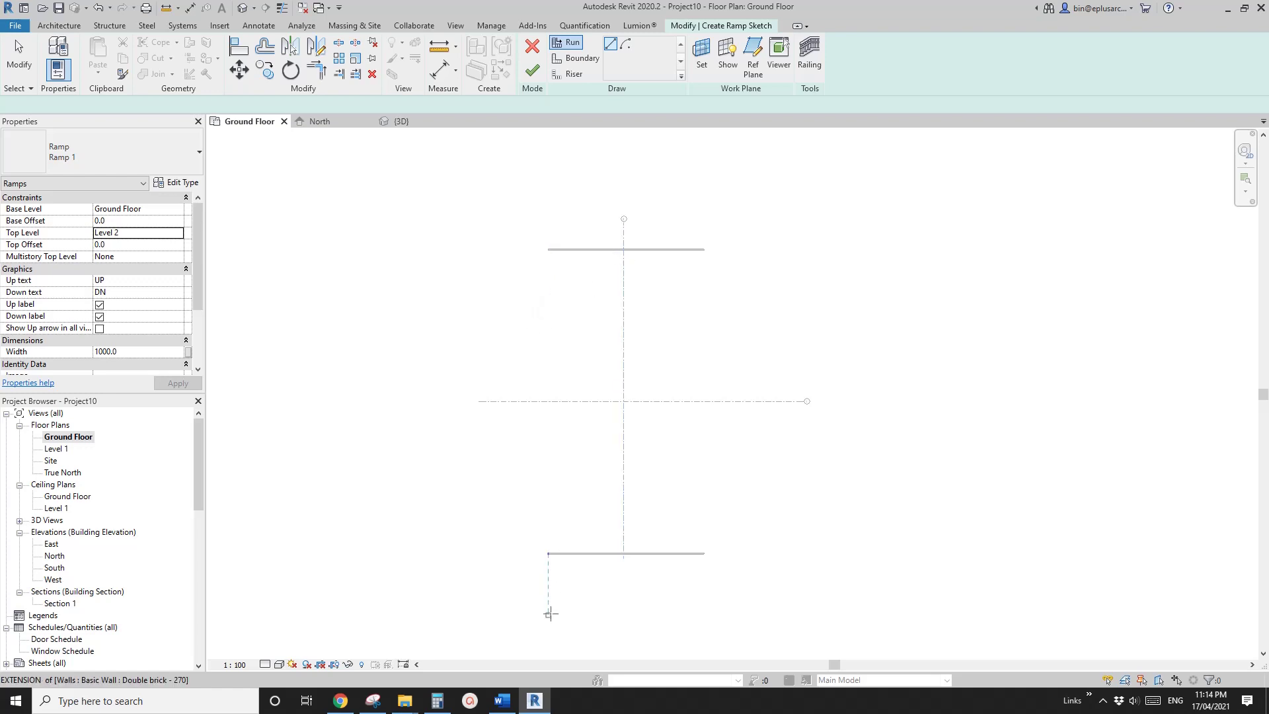
Switch to Calculator and divide the 160000 ramp length by 3.1415926 to find the full circle's diameter
click(438, 709)
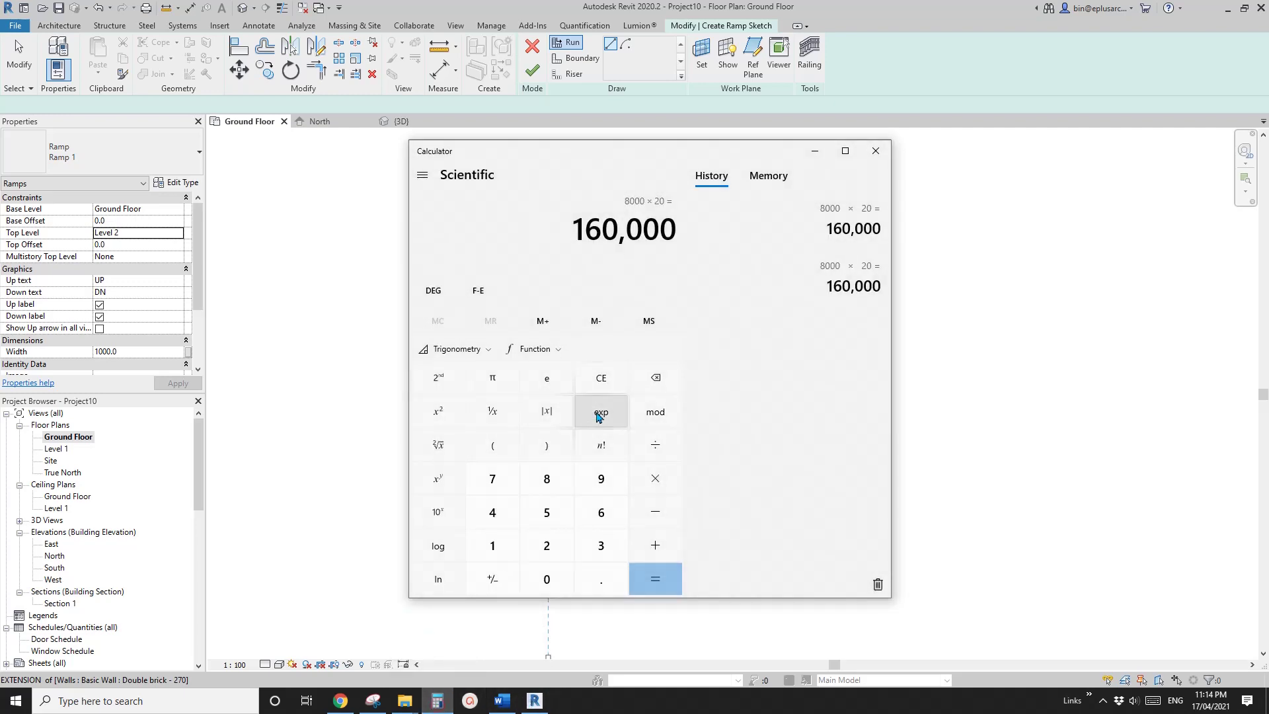
drag(662, 156, 883, 148)
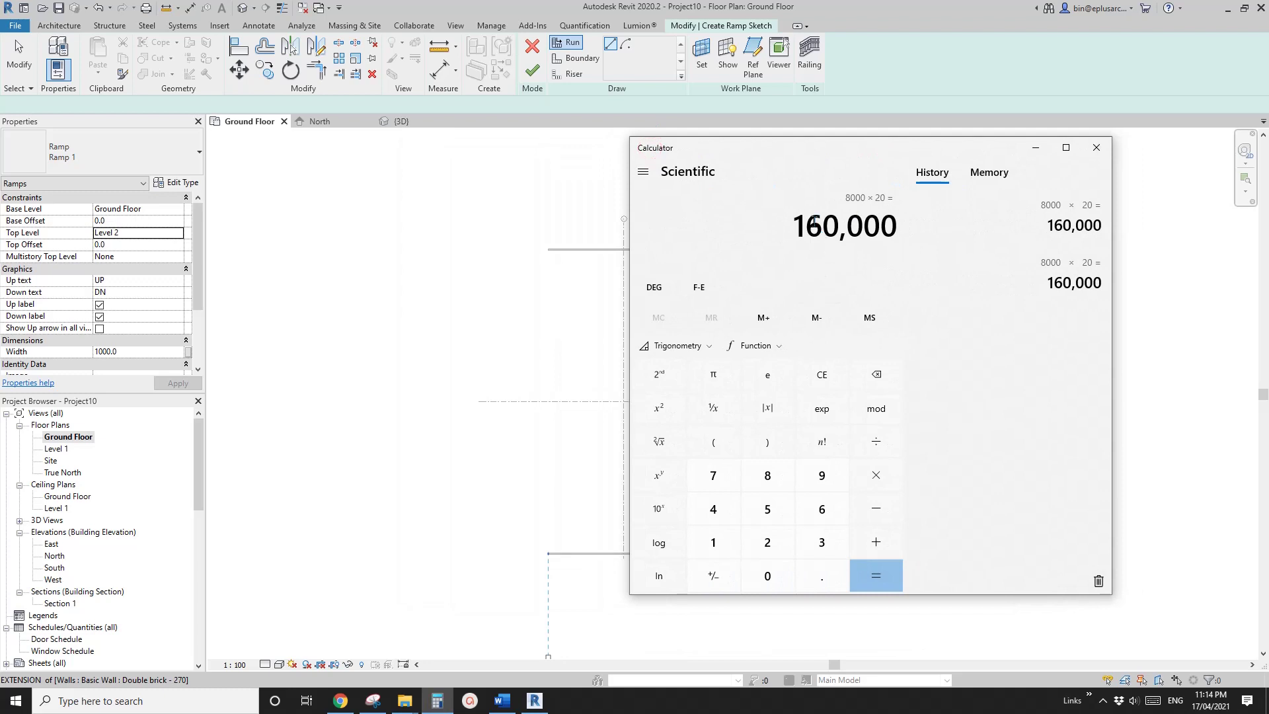
click(821, 542)
click(822, 575)
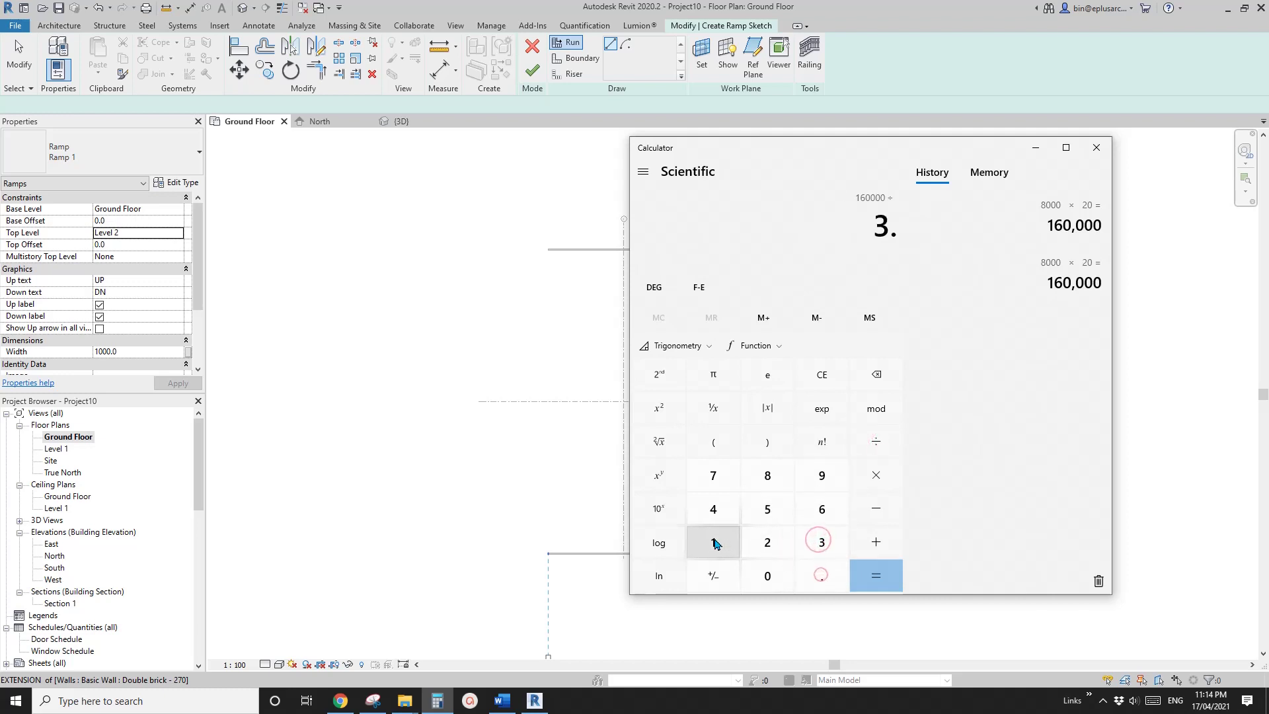
click(713, 543)
click(713, 509)
click(718, 545)
click(768, 509)
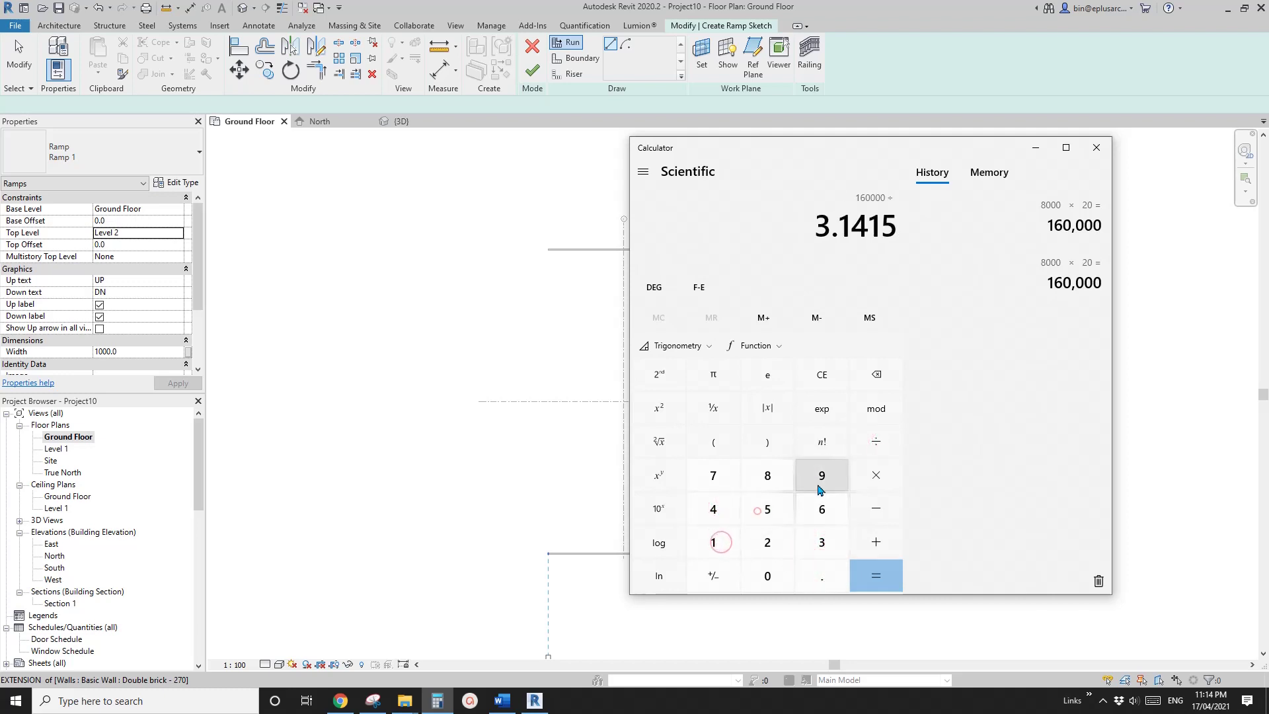
click(821, 475)
click(768, 543)
click(819, 519)
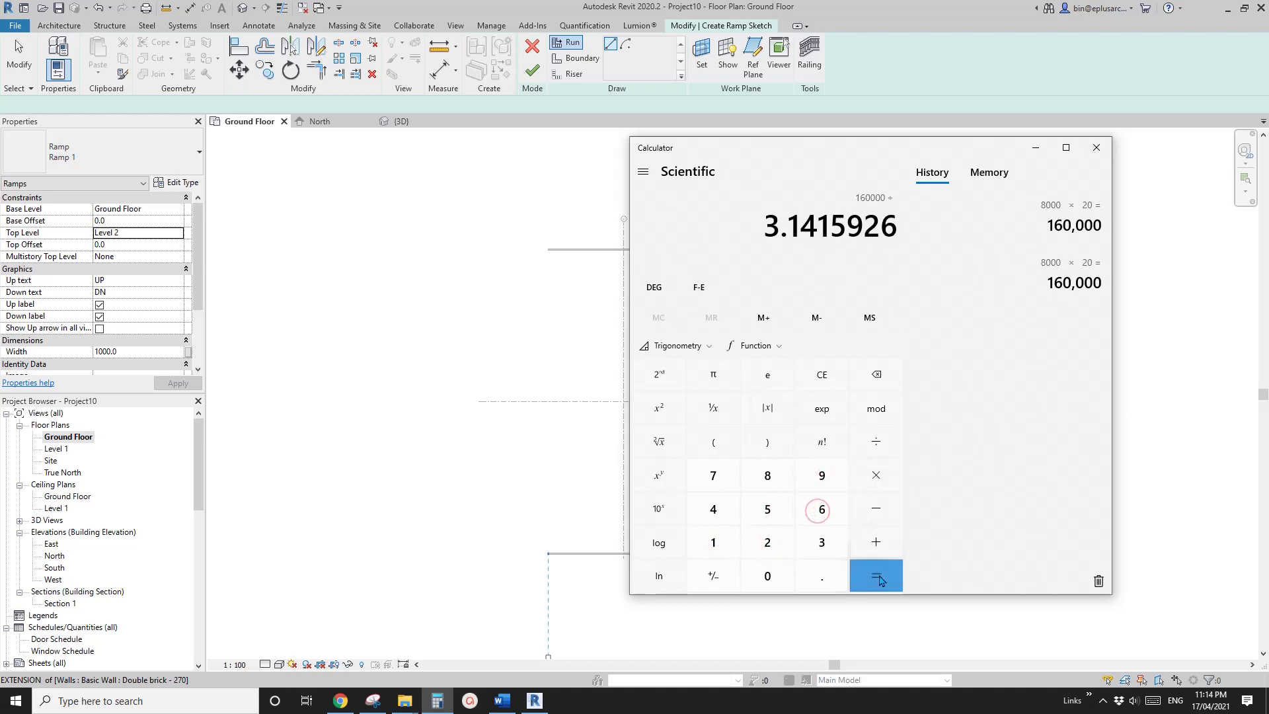
click(877, 579)
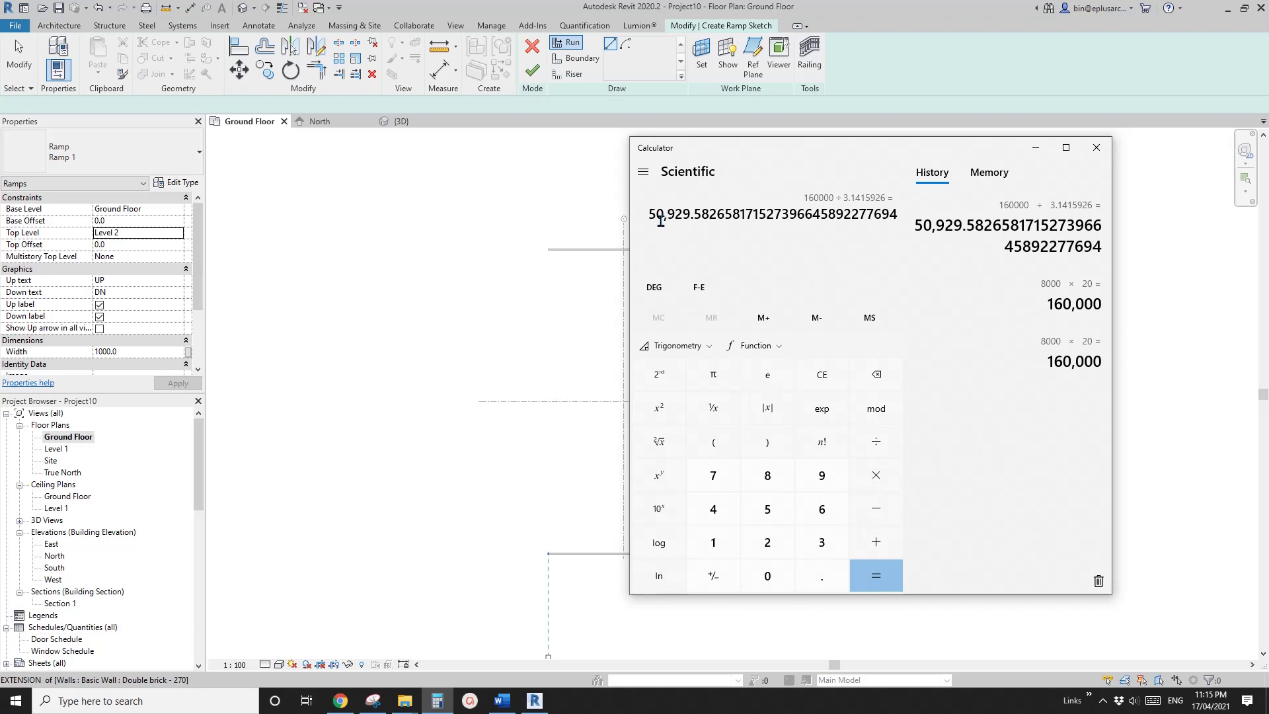
Halve the calculated diameter to get the circle's radius and return to Revit
click(879, 446)
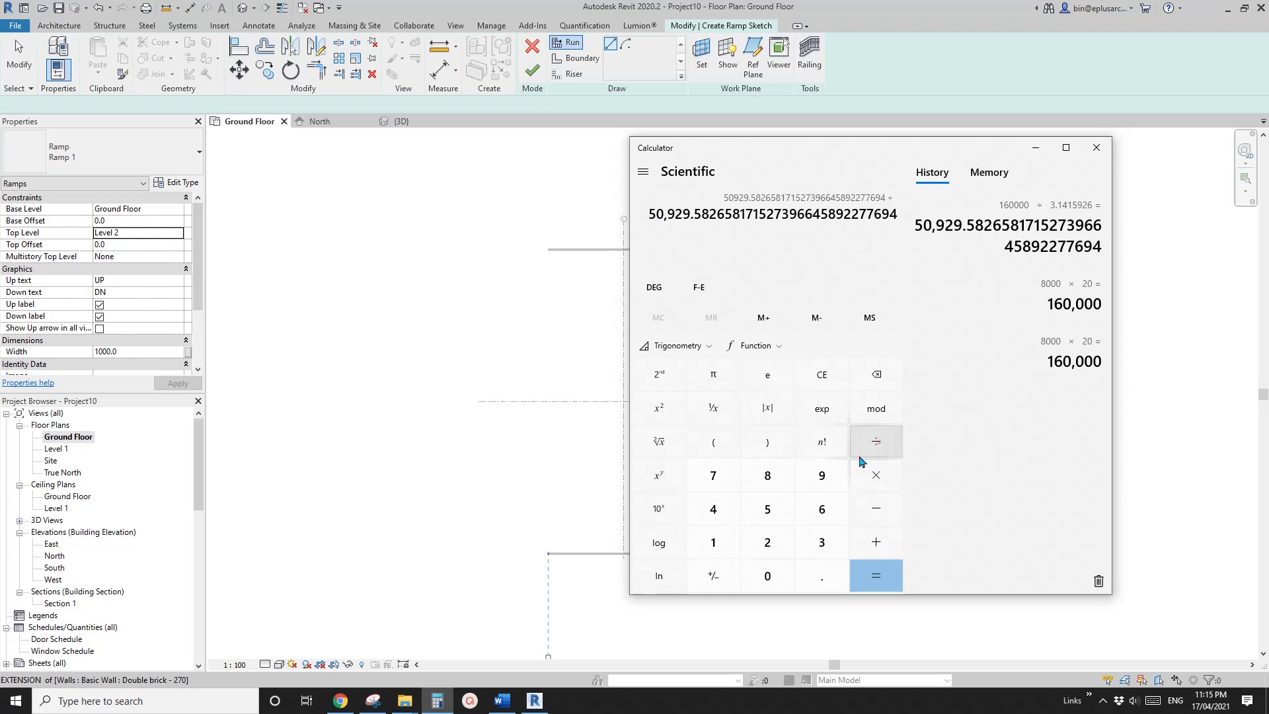
click(768, 543)
click(876, 575)
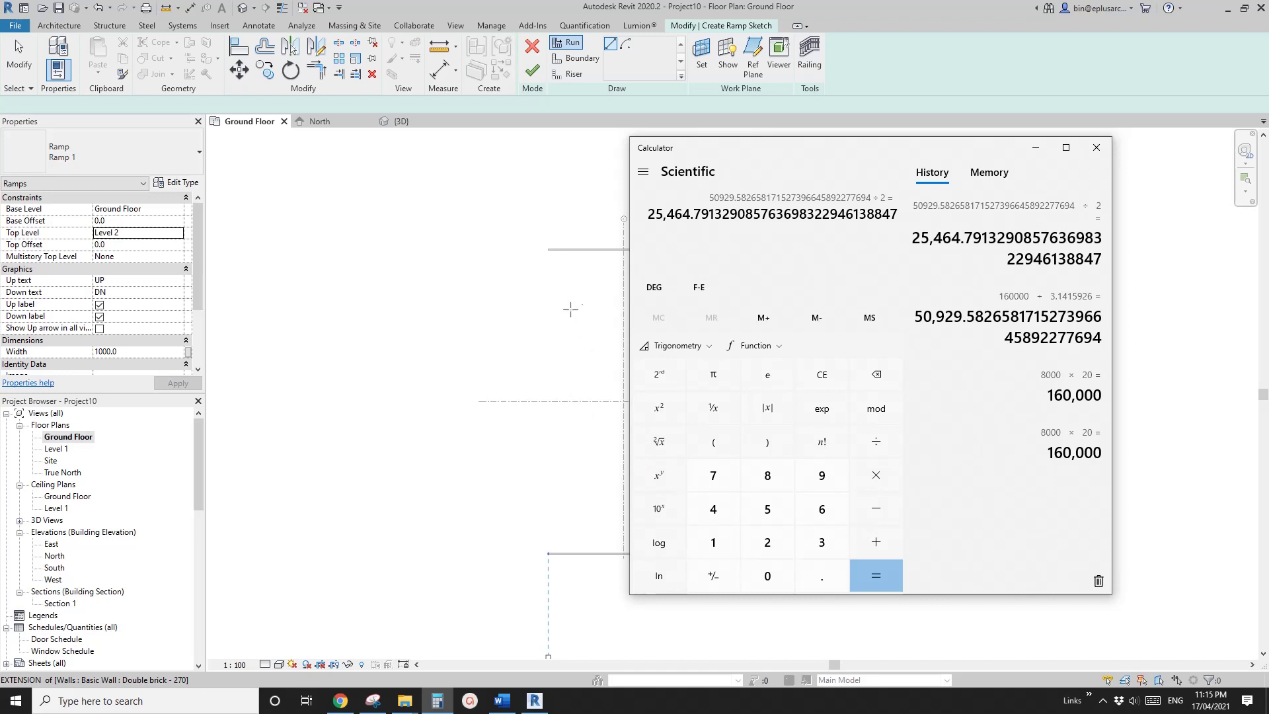
click(553, 335)
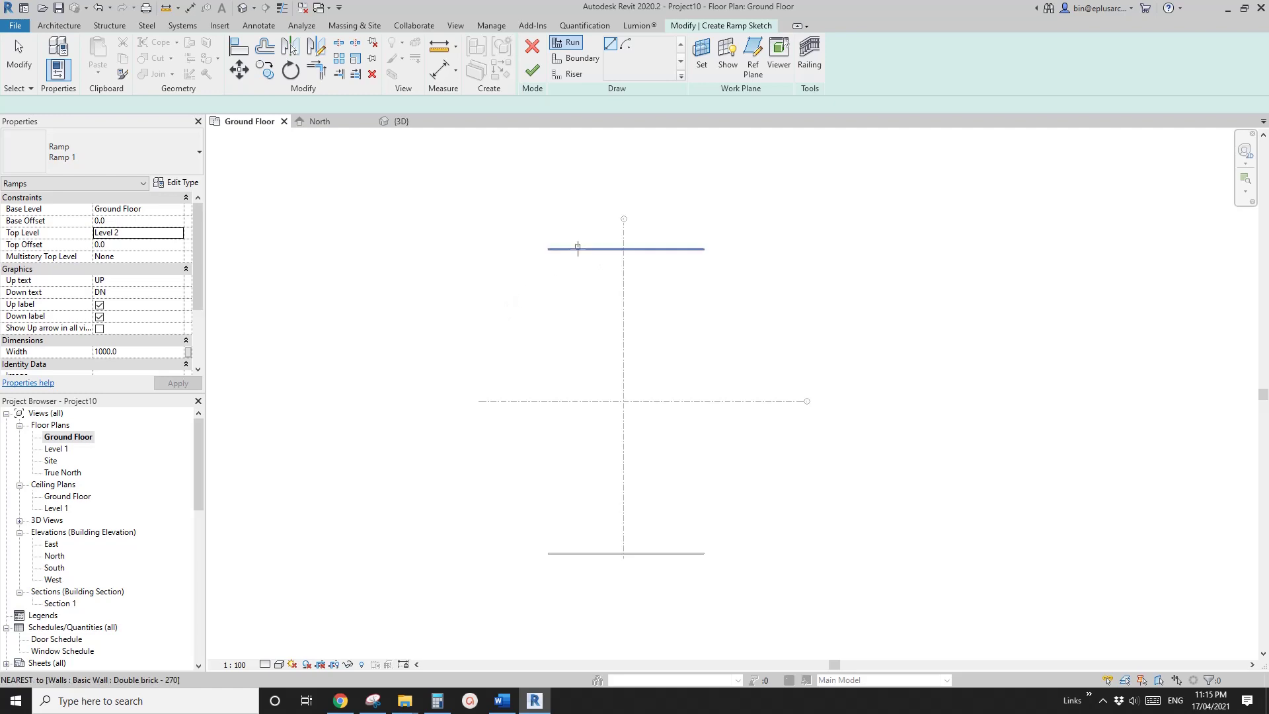
click(609, 41)
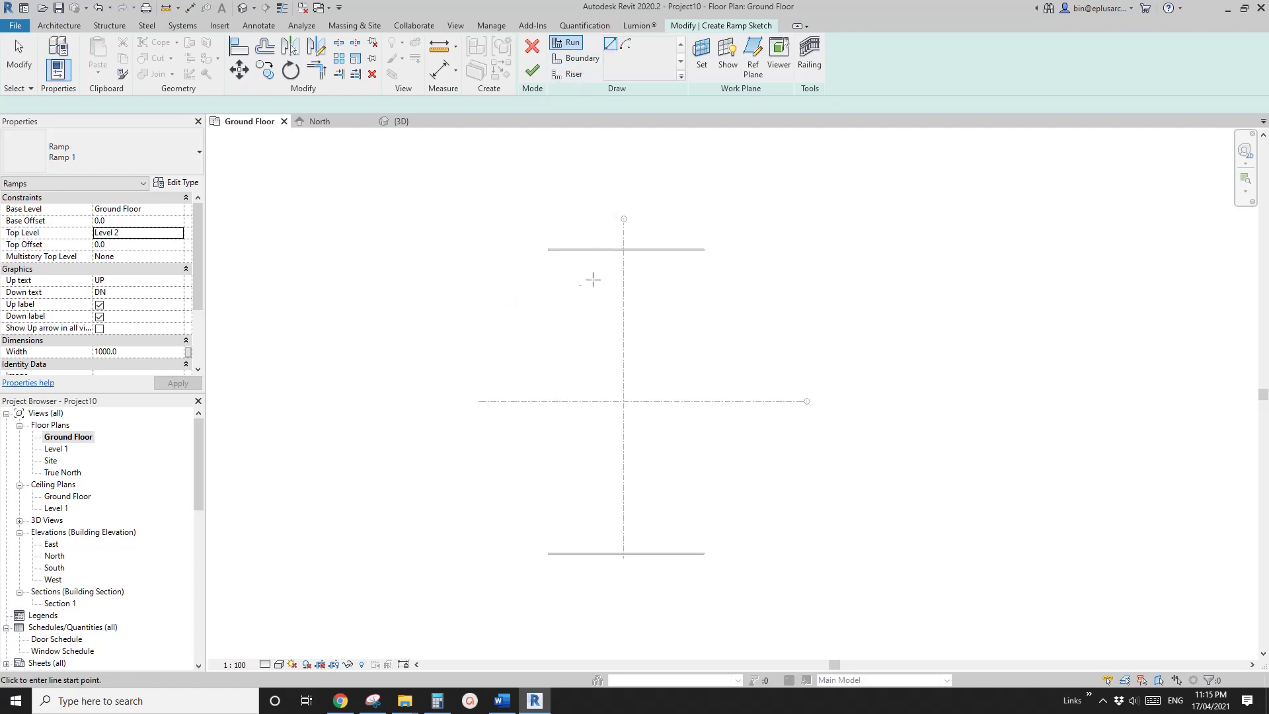
click(624, 250)
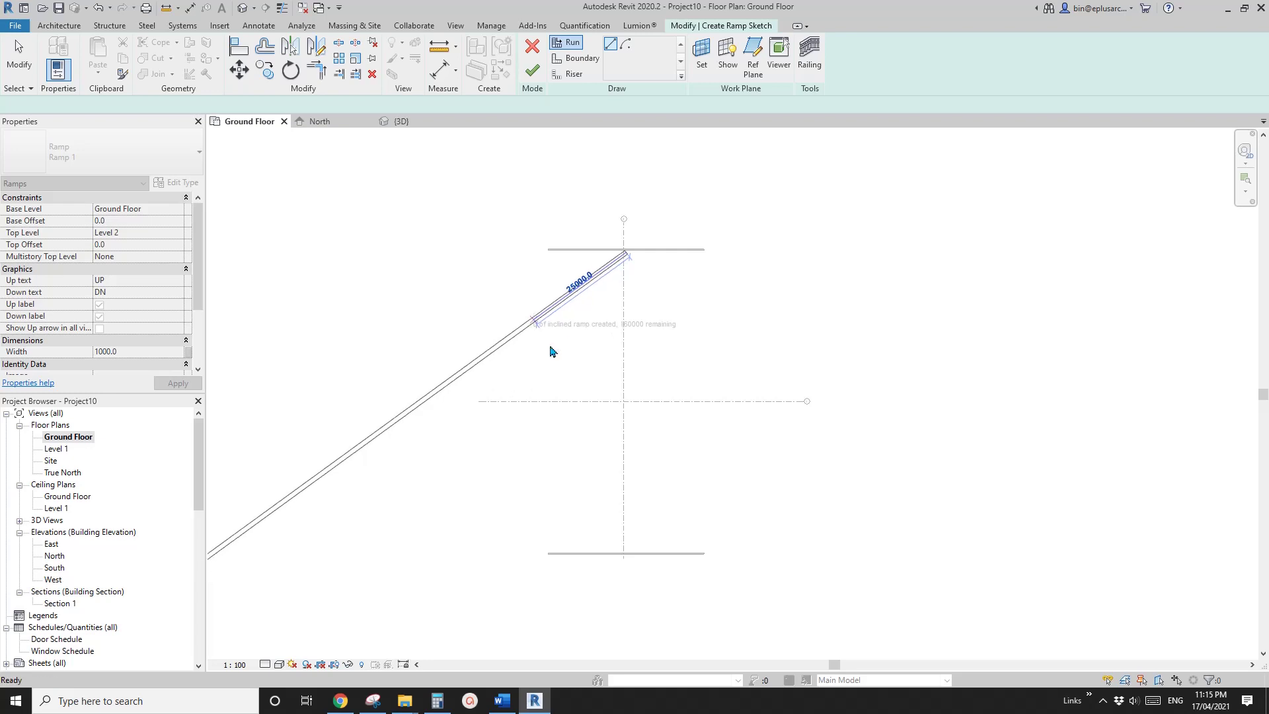
key(Escape)
Switch to Calculator and subtract the 25000 straight portion from the 160000 total ramp length
click(439, 703)
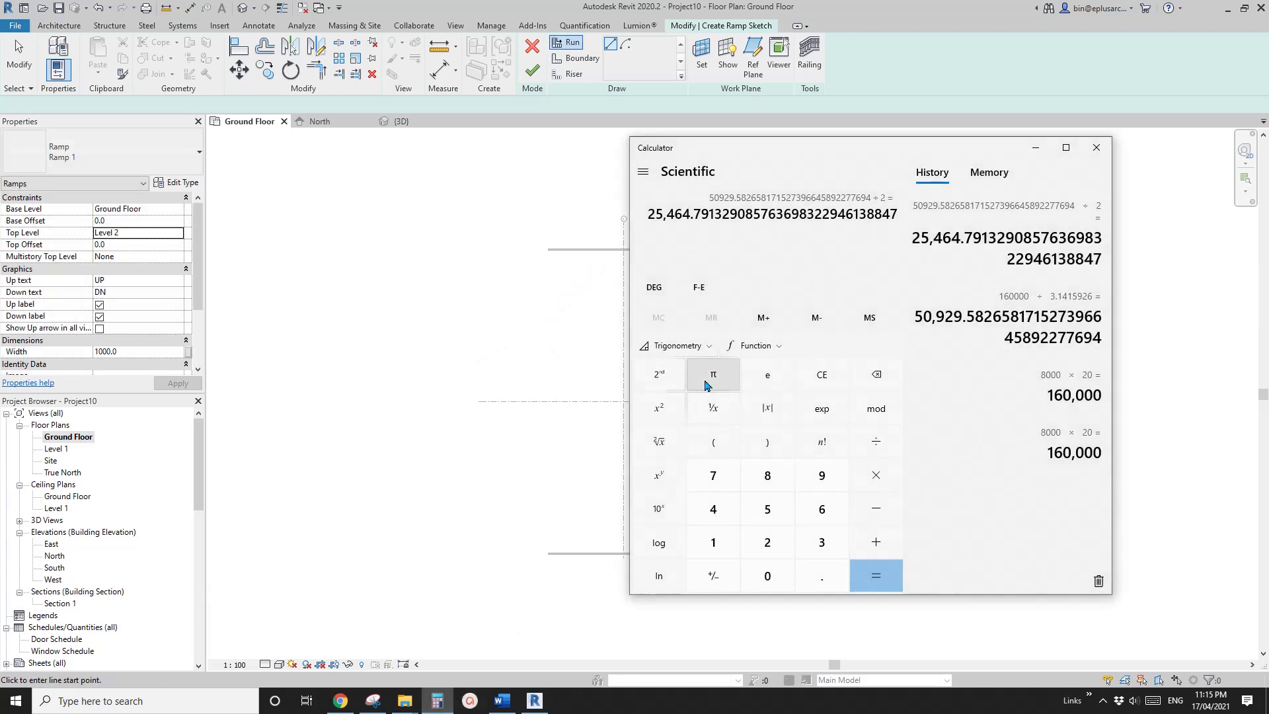
click(717, 544)
click(768, 543)
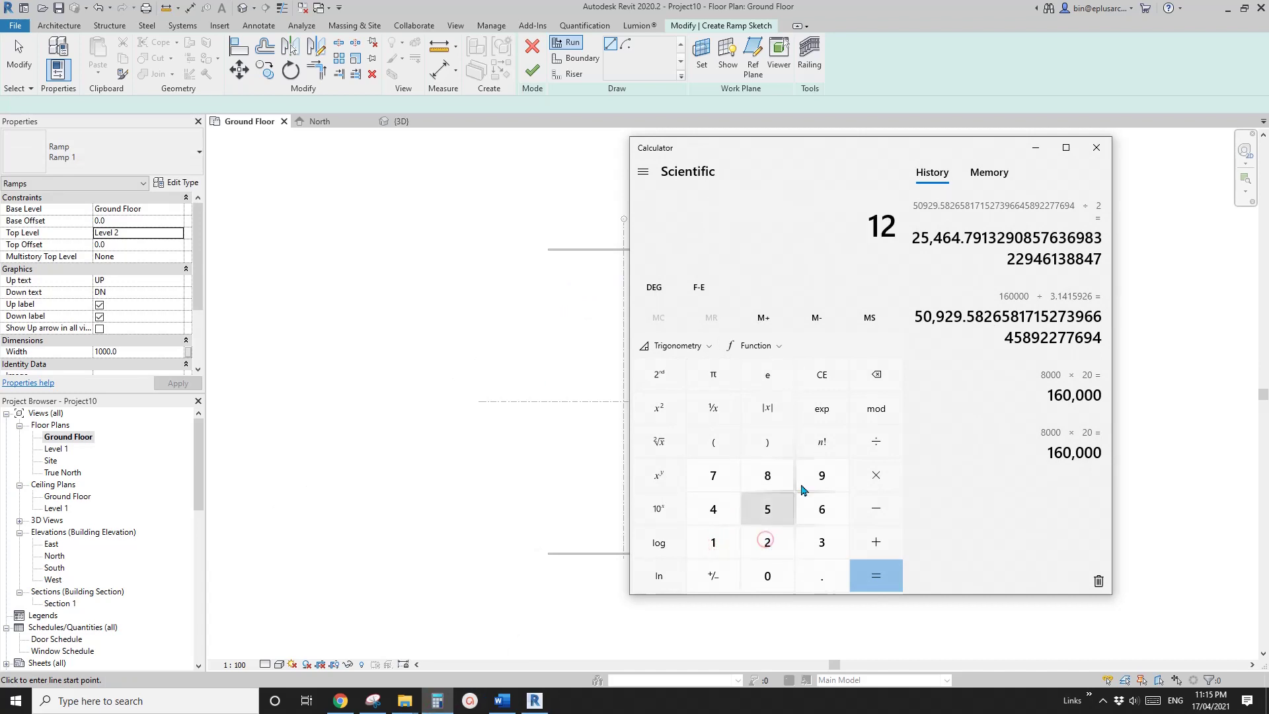
click(823, 375)
click(727, 554)
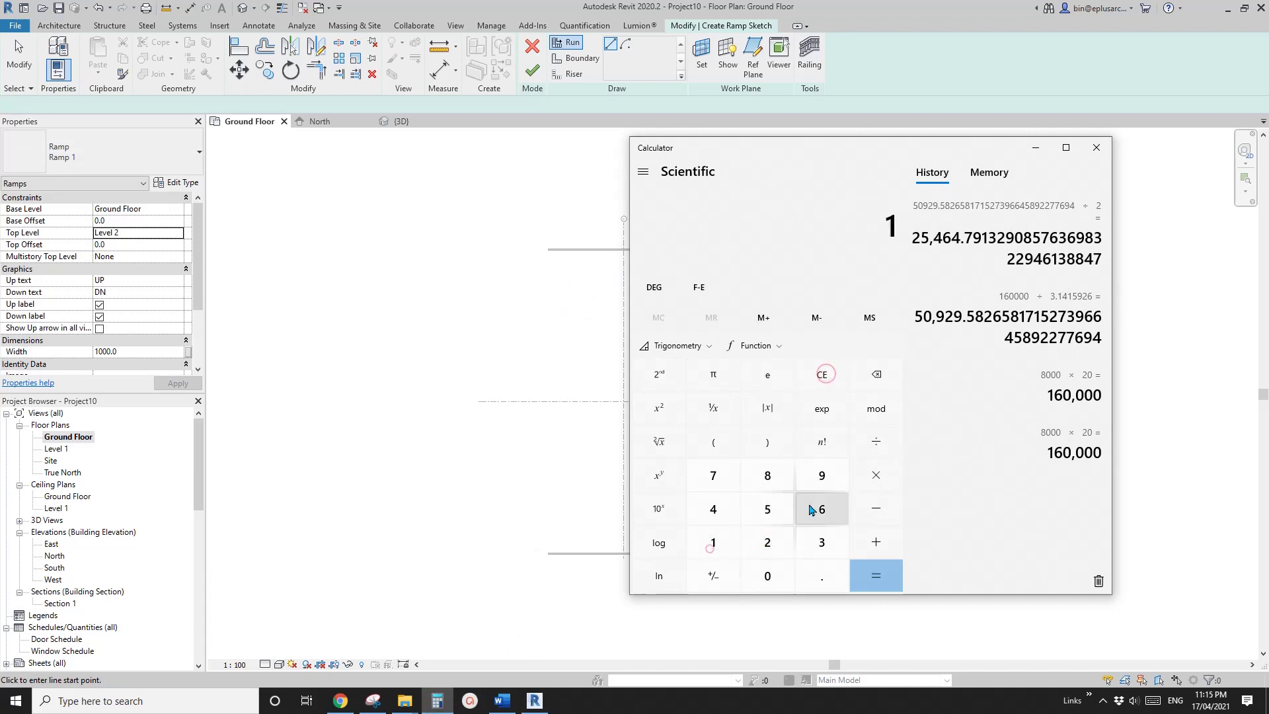
click(820, 509)
click(768, 582)
triple_click(769, 582)
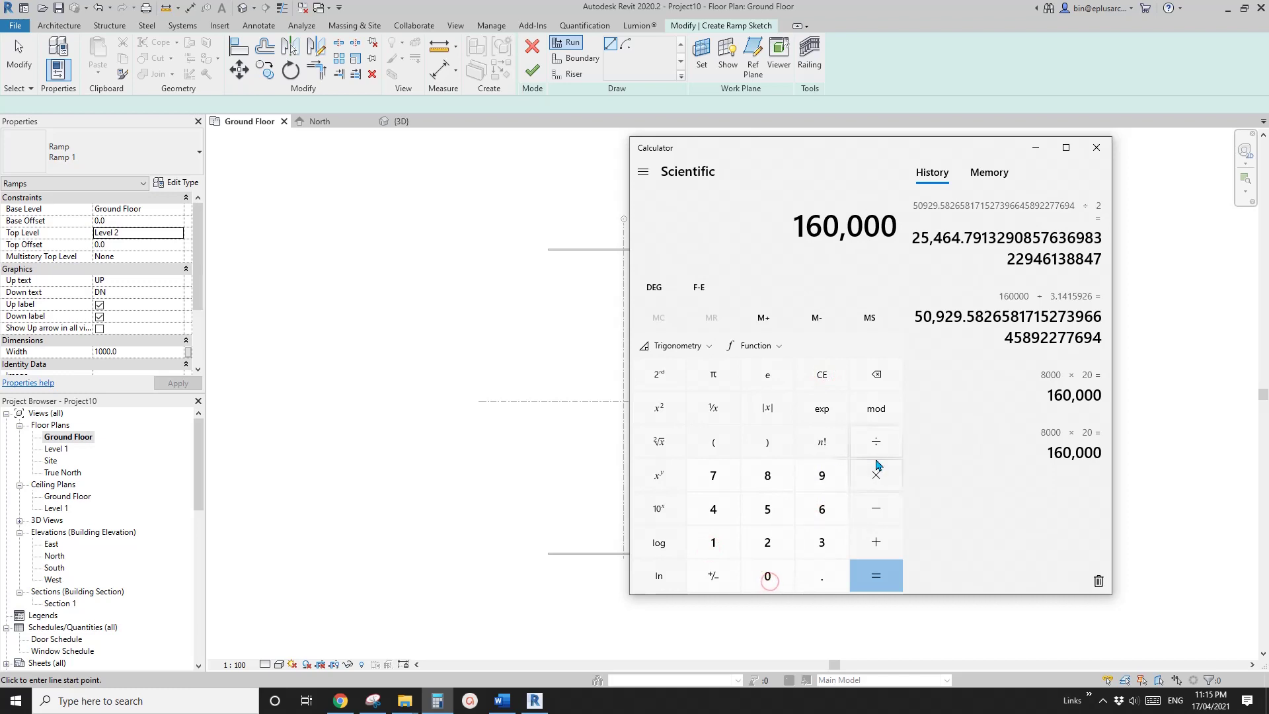
click(876, 505)
click(773, 549)
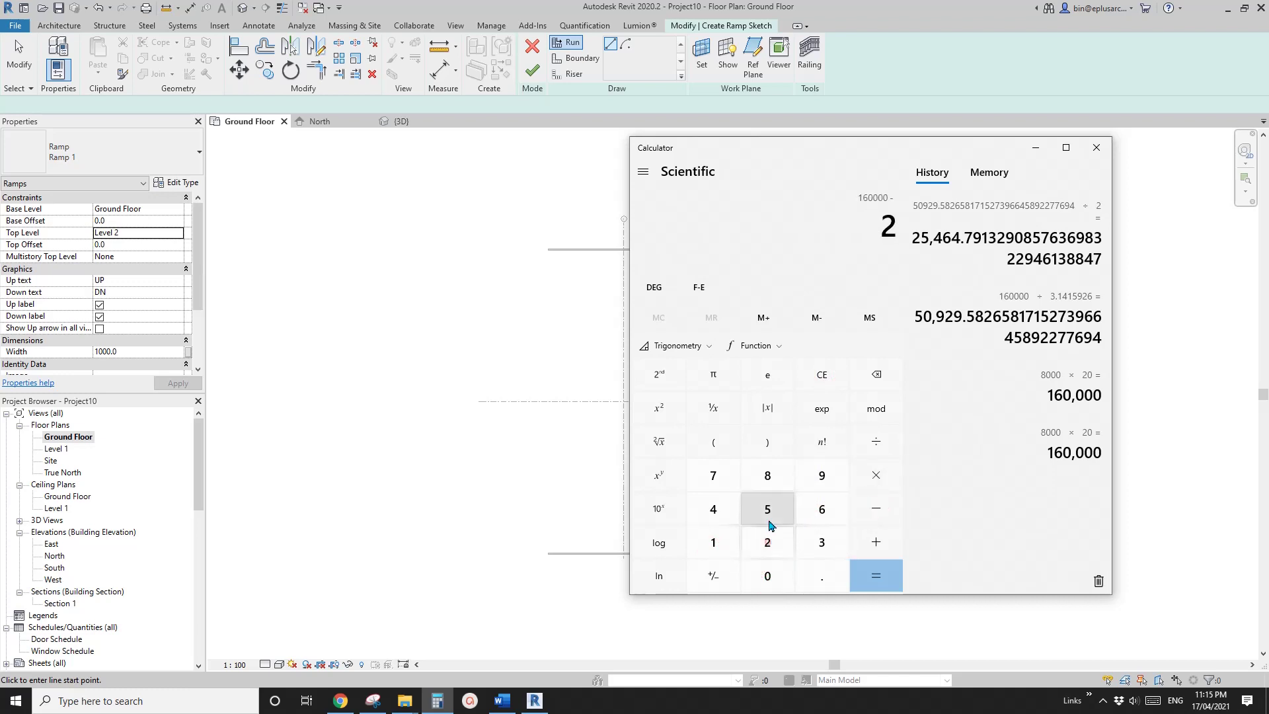
click(768, 510)
double_click(767, 576)
click(767, 576)
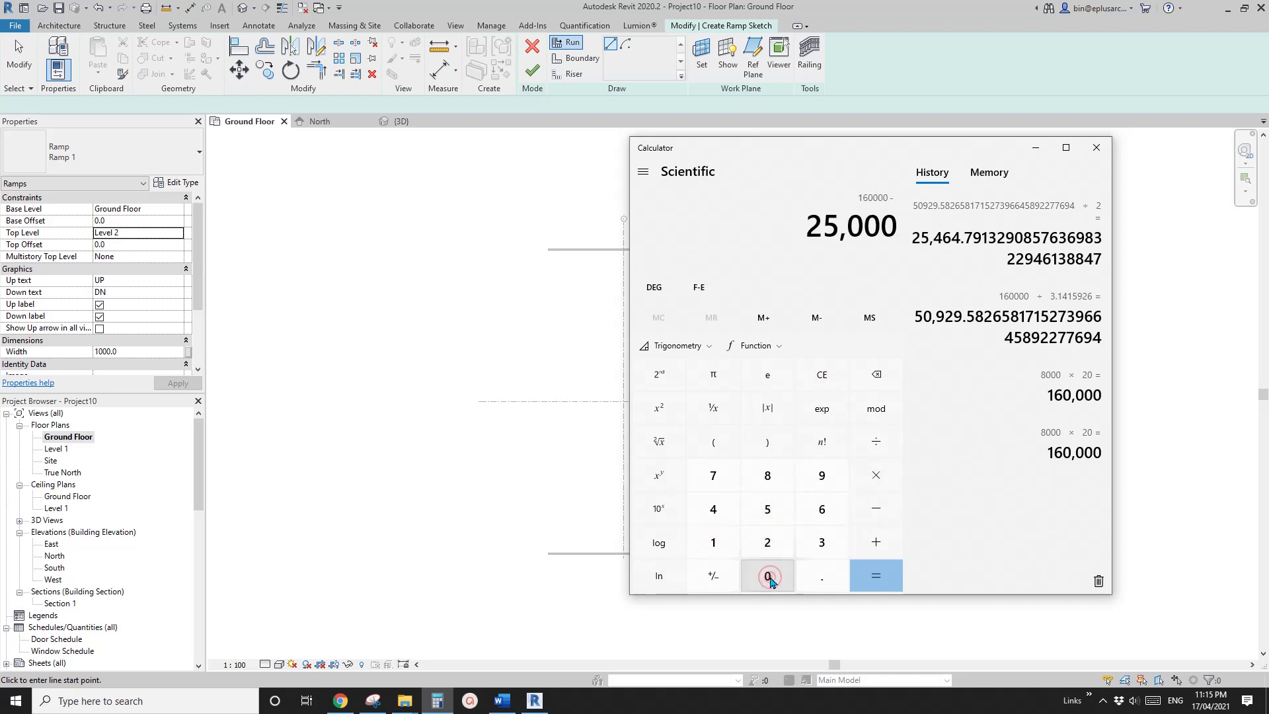
click(880, 578)
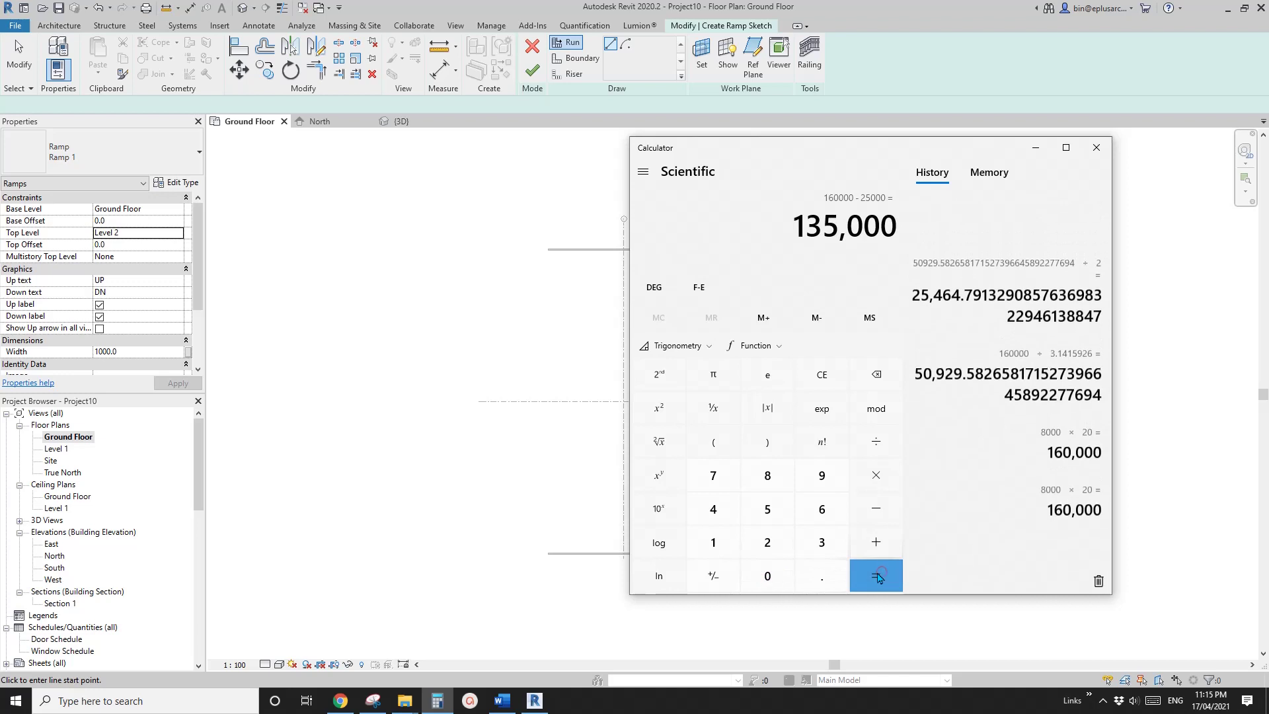
Divide the remaining ramp length by 2 and by 3.1415926 to get the arc radius, and return to Revit
click(876, 447)
click(768, 542)
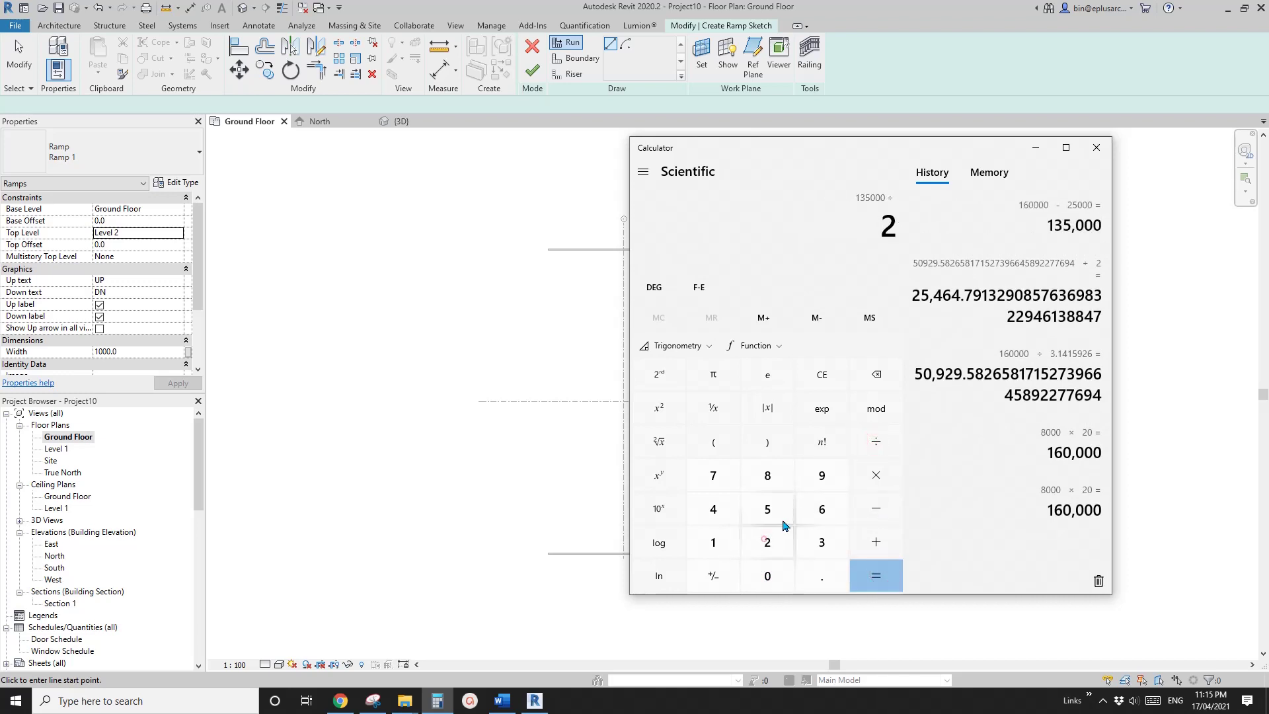
click(874, 444)
click(822, 543)
click(820, 576)
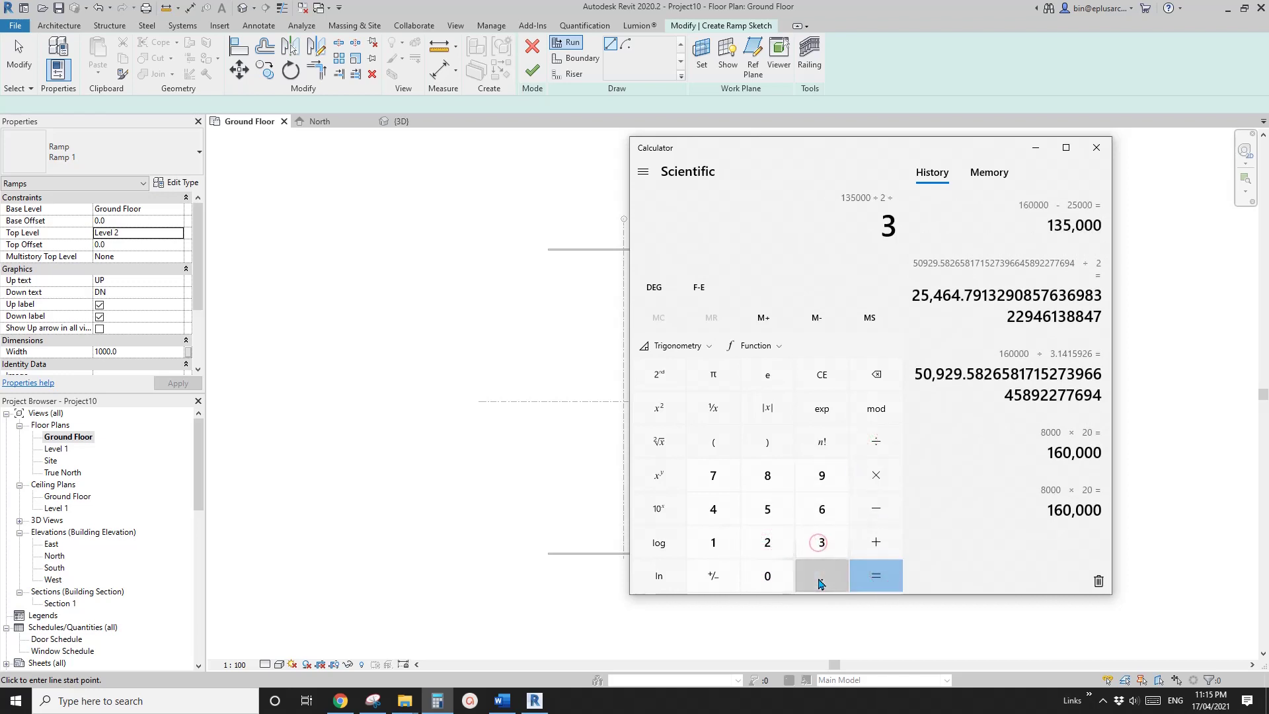
click(716, 543)
click(716, 517)
click(718, 534)
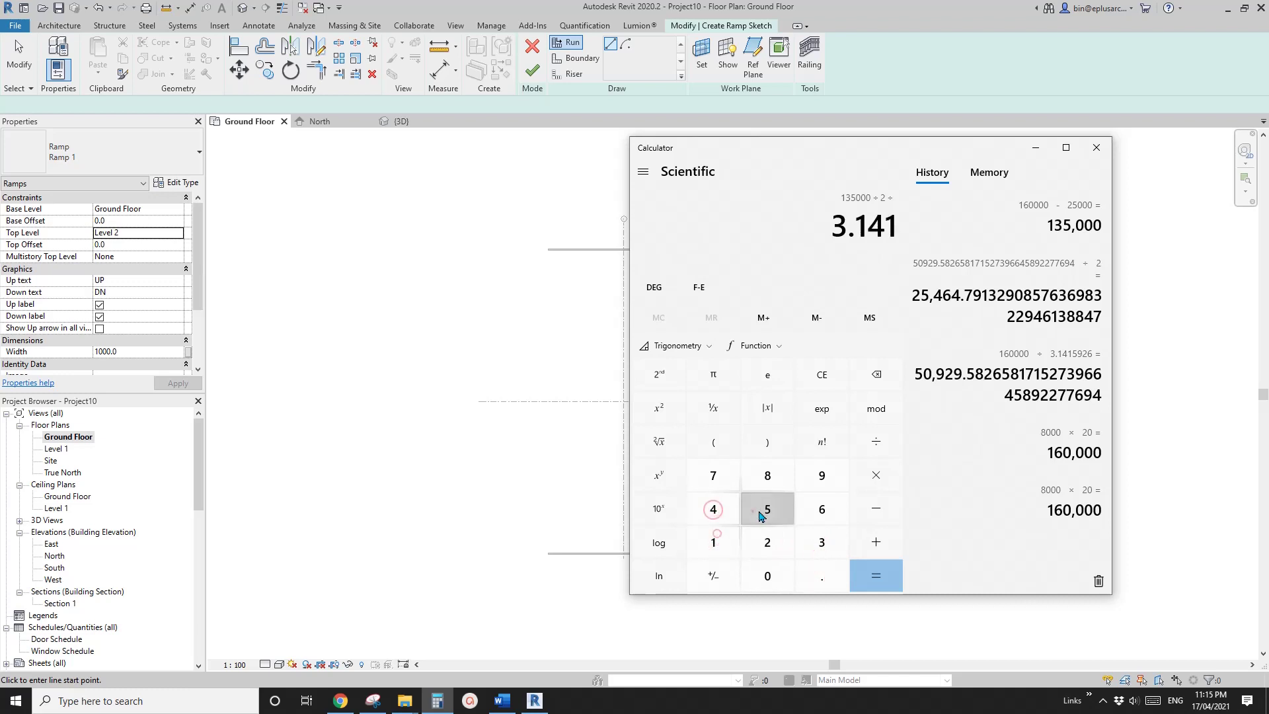
click(753, 510)
click(821, 473)
click(767, 542)
click(822, 509)
click(876, 575)
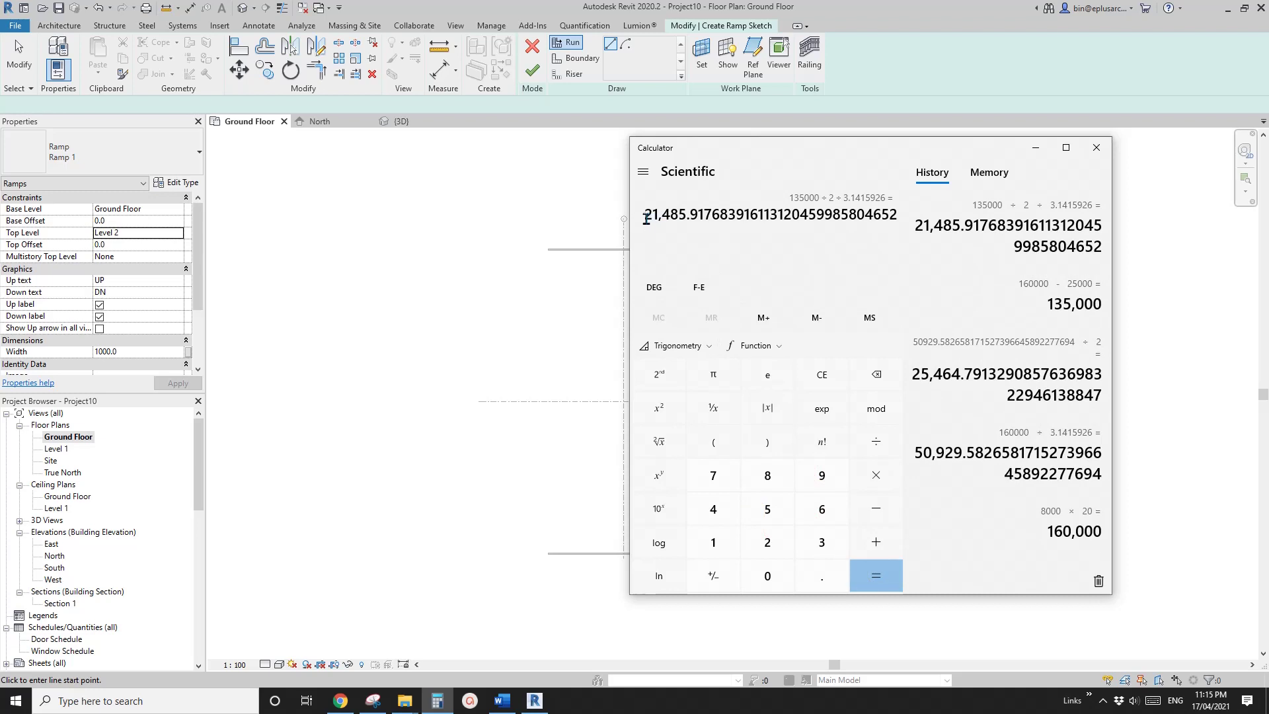
click(570, 371)
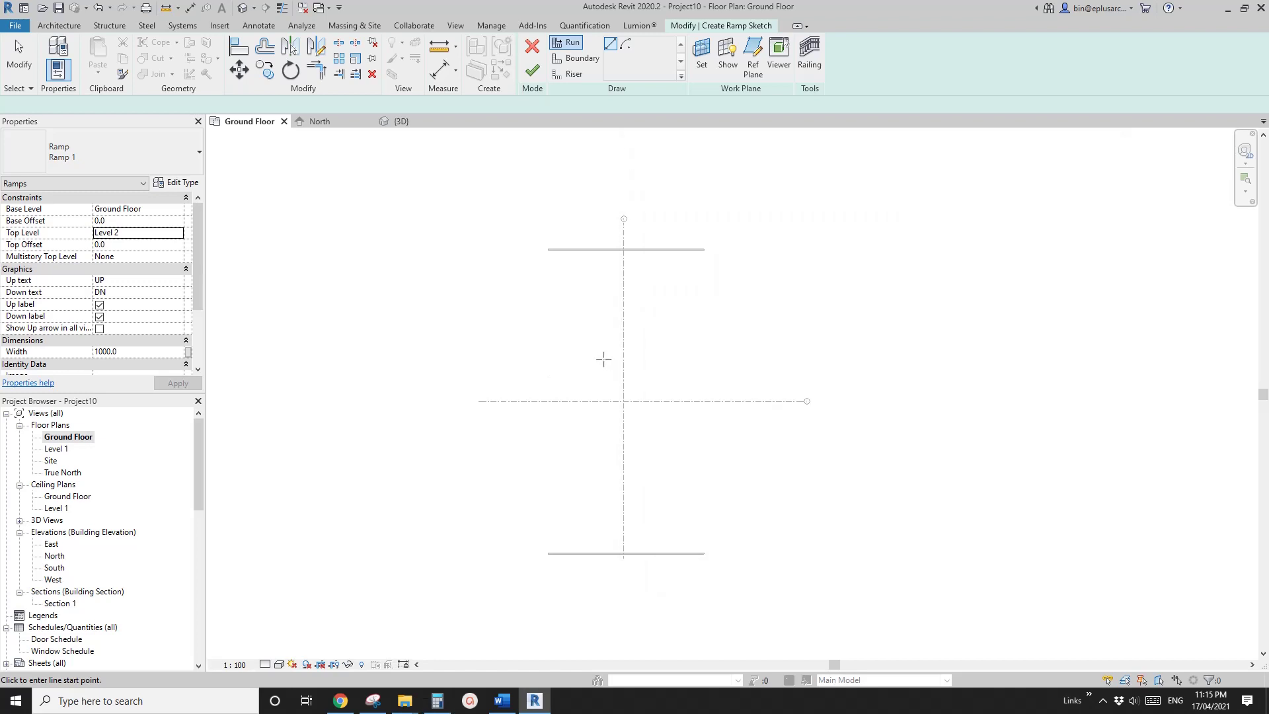
Sketch a curved ramp run centred on the grid intersection with a 22000 mm radius, sweeping about 350°
scroll(606, 357, up, 1)
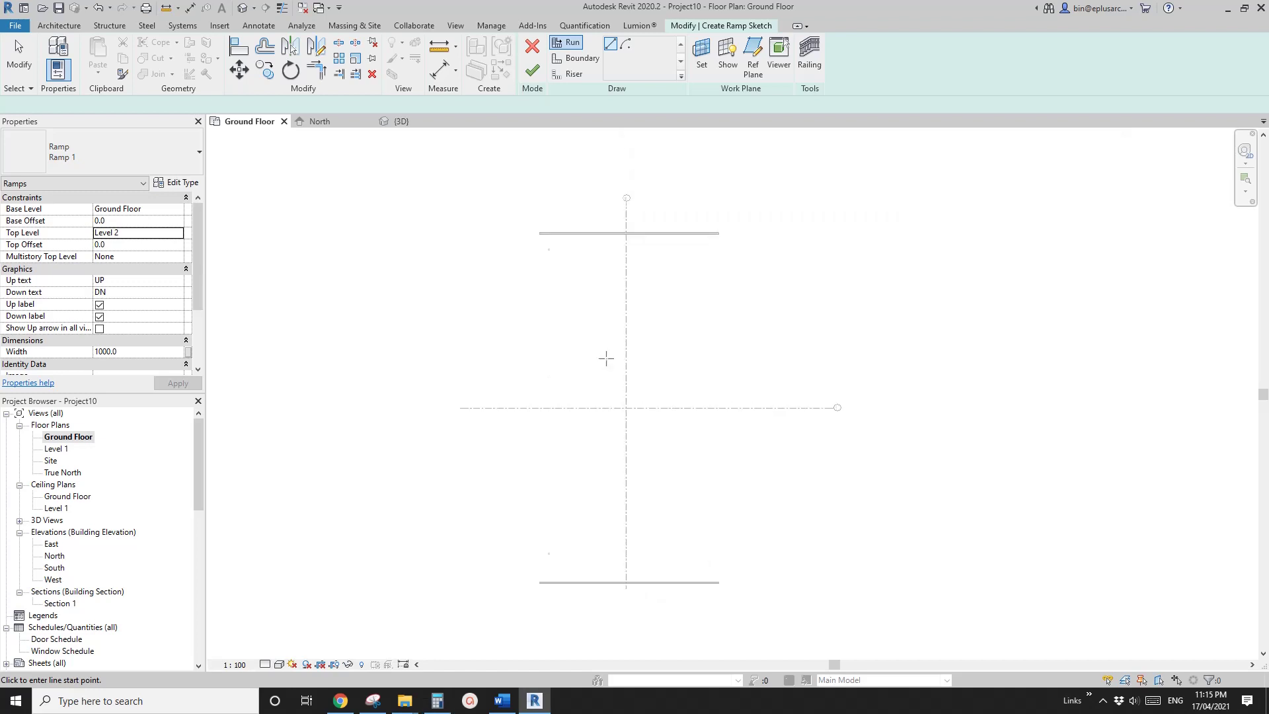
scroll(618, 357, up, 1)
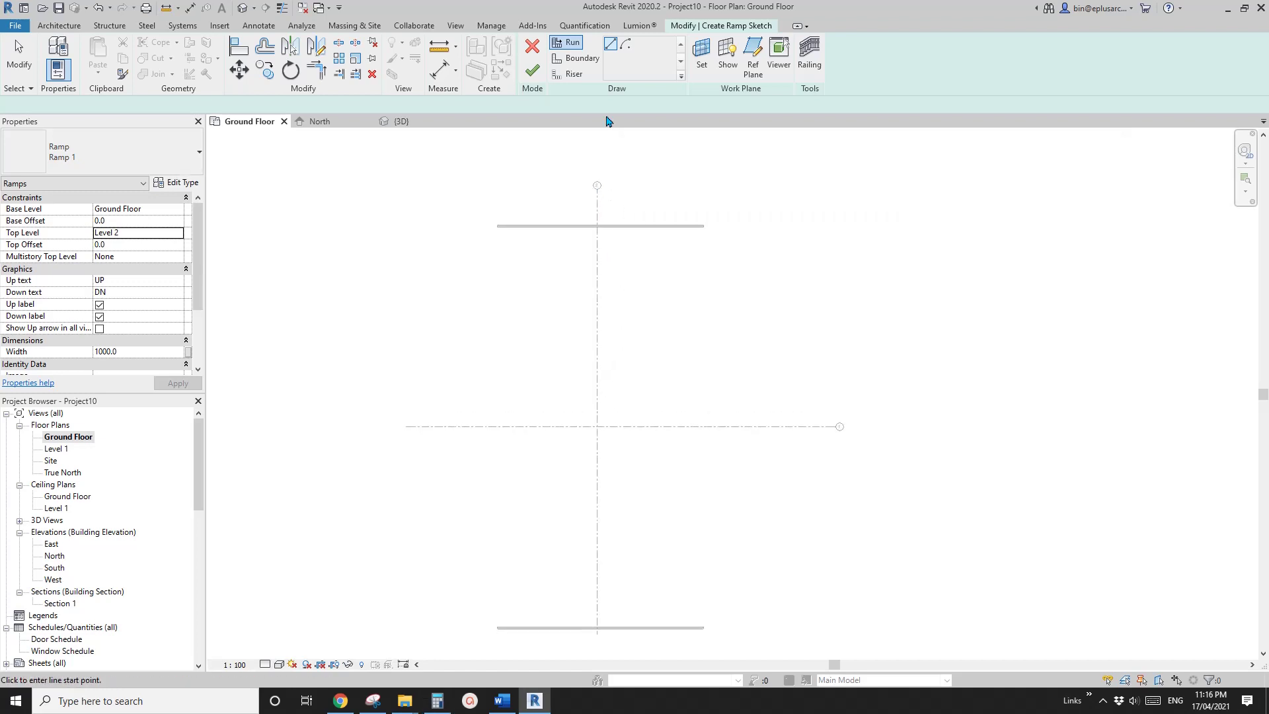
click(627, 45)
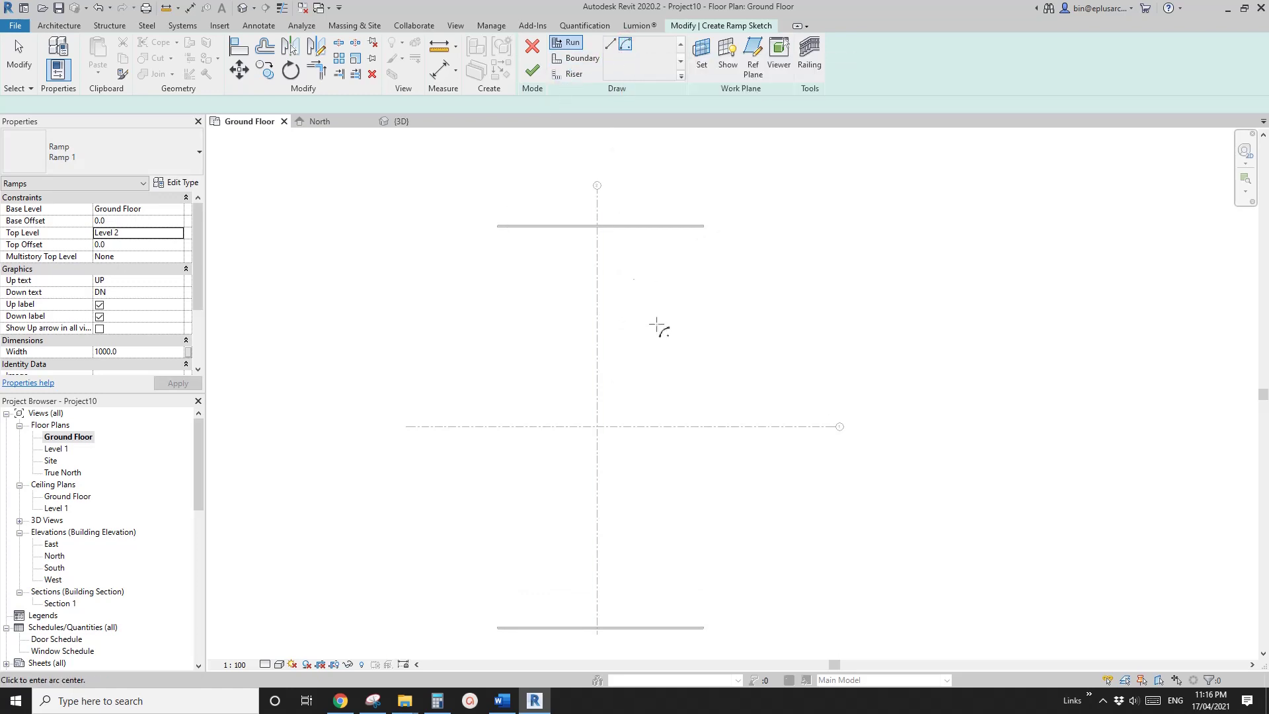
click(597, 427)
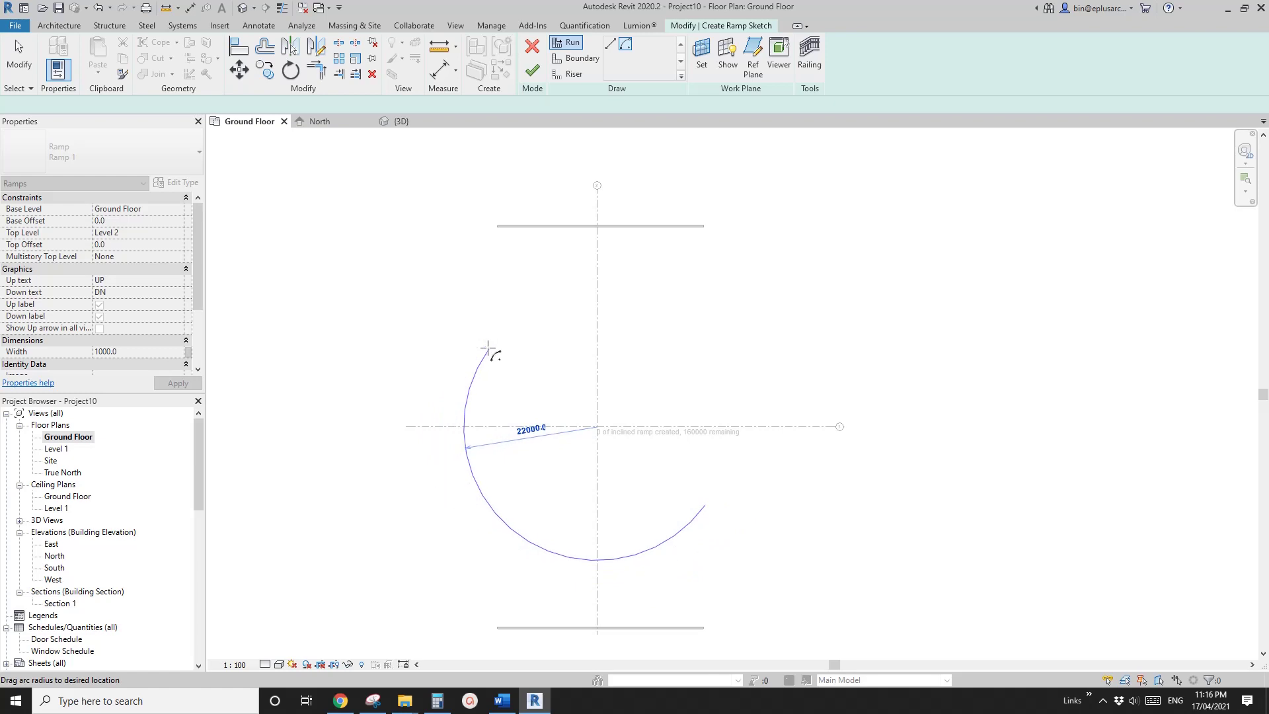
click(488, 349)
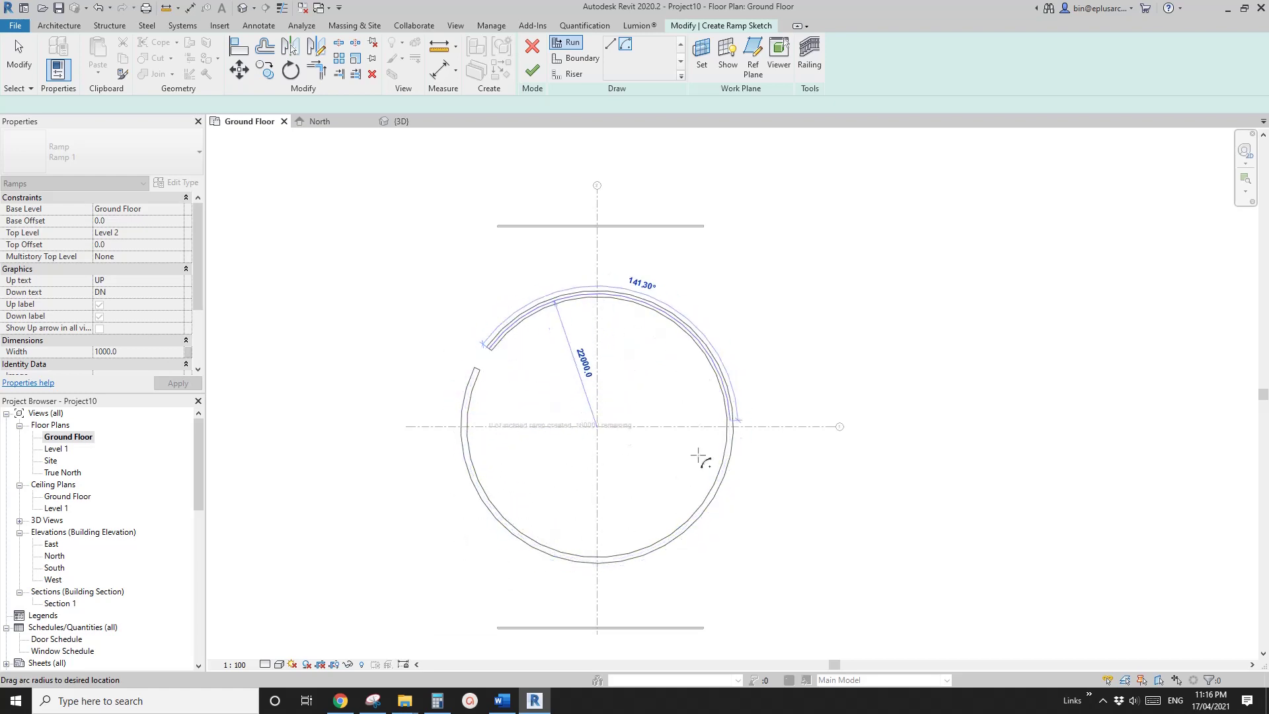
click(486, 374)
Extend the upper end of the curved run along its arc until it almost meets the run's start
scroll(493, 380, up, 6)
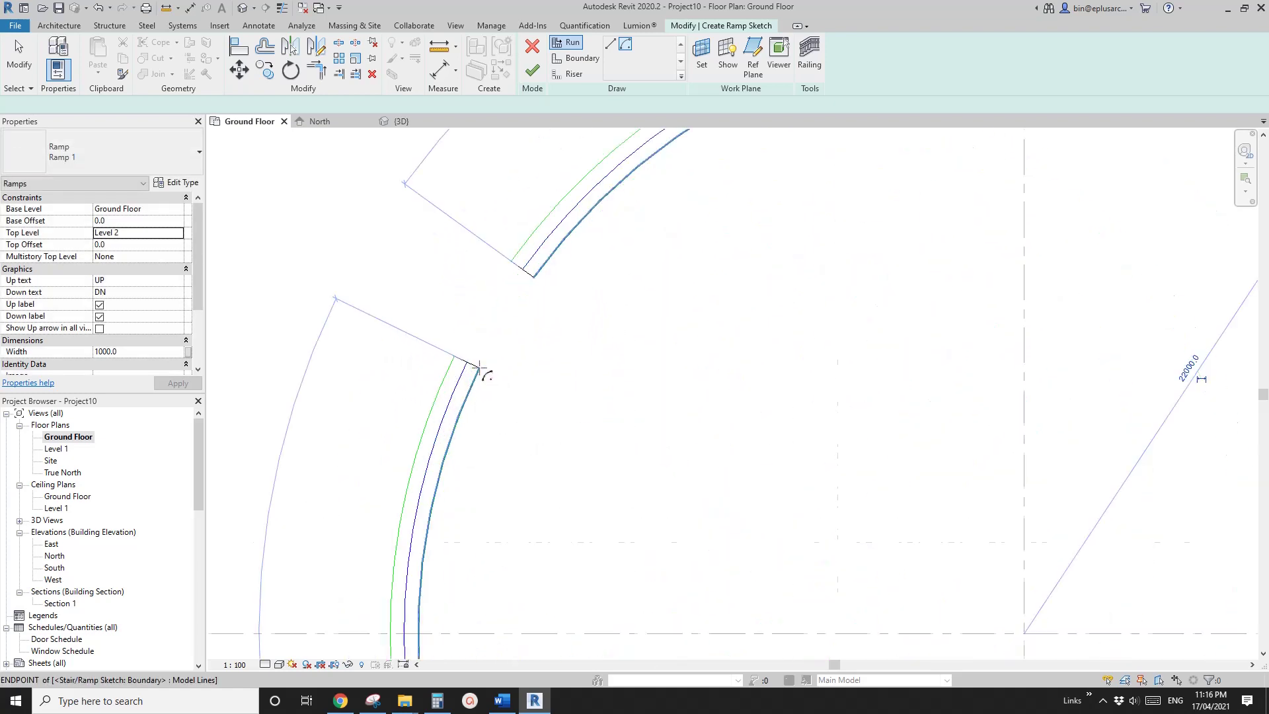
middle_drag(510, 397, 514, 405)
scroll(514, 403, up, 1)
key(Escape)
key(Escape)
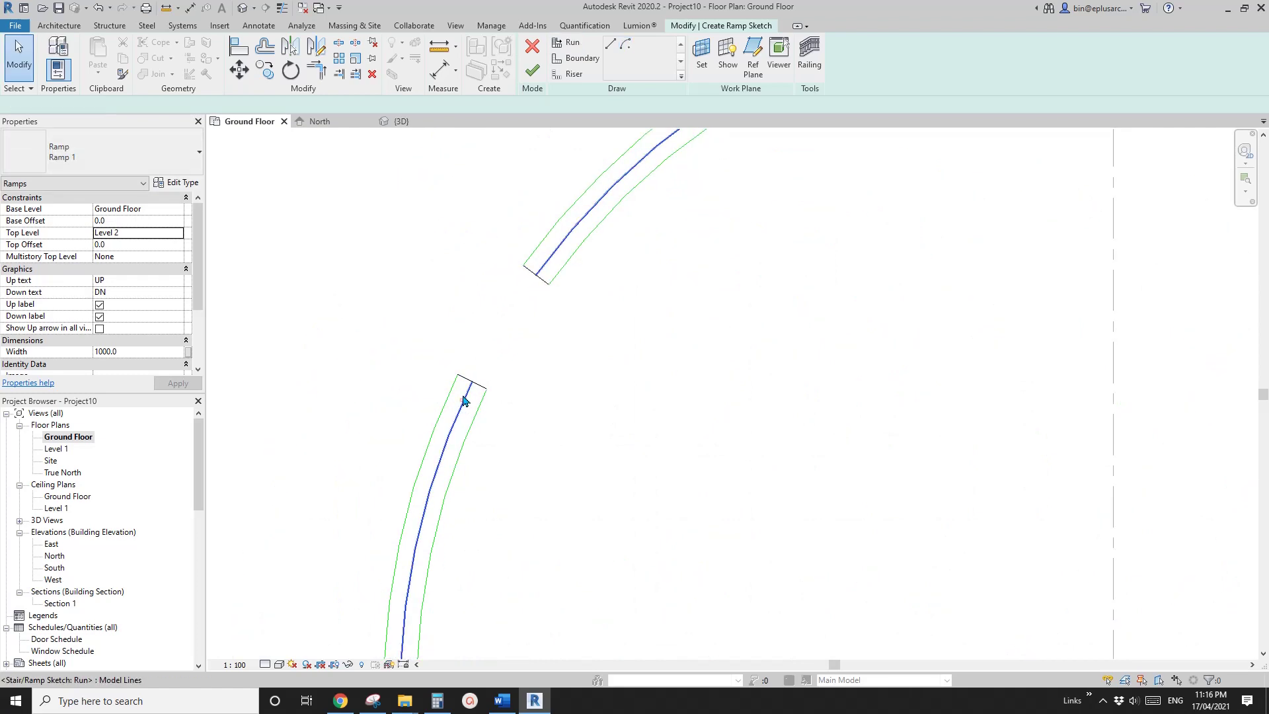
click(462, 400)
mouse_move(472, 384)
mouse_down()
mouse_move(534, 294)
mouse_move(524, 275)
mouse_up()
scroll(529, 291, up, 3)
scroll(564, 272, down, 2)
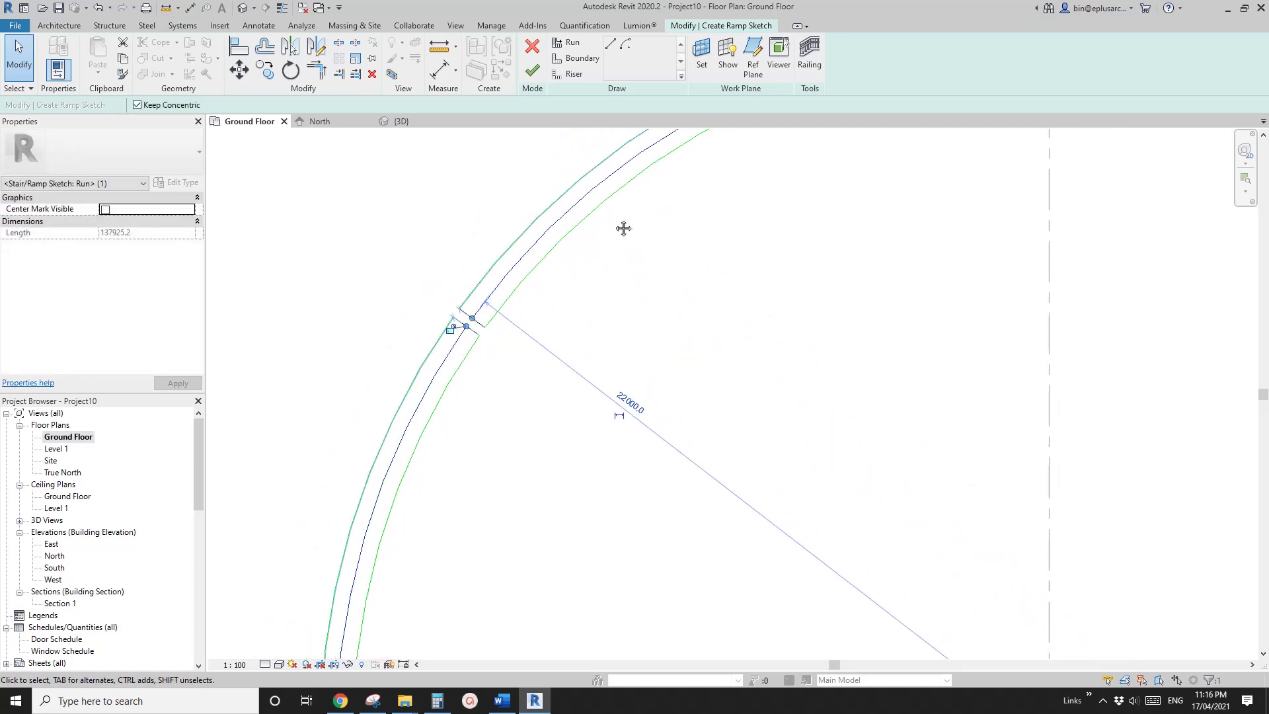
Add a straight run about 22075 mm long from the curved run's end, tangent to the arc and heading toward the upper wall
click(611, 45)
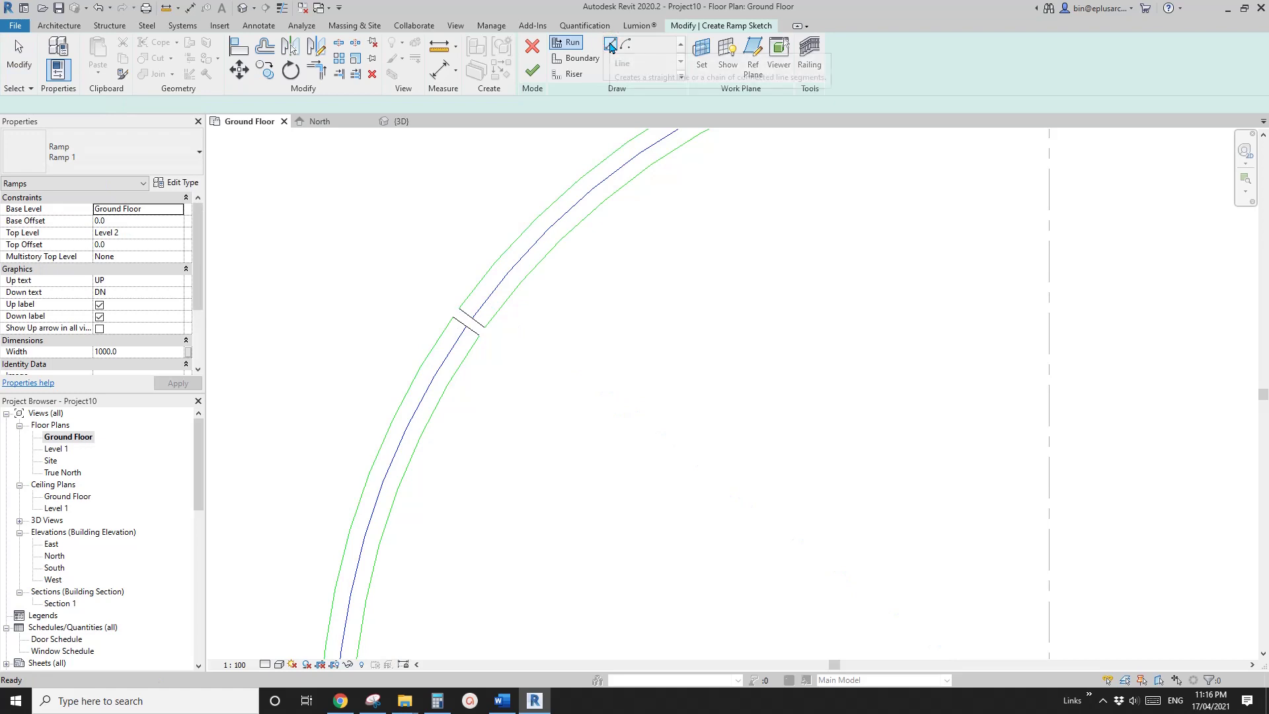
click(467, 324)
scroll(467, 325, down, 5)
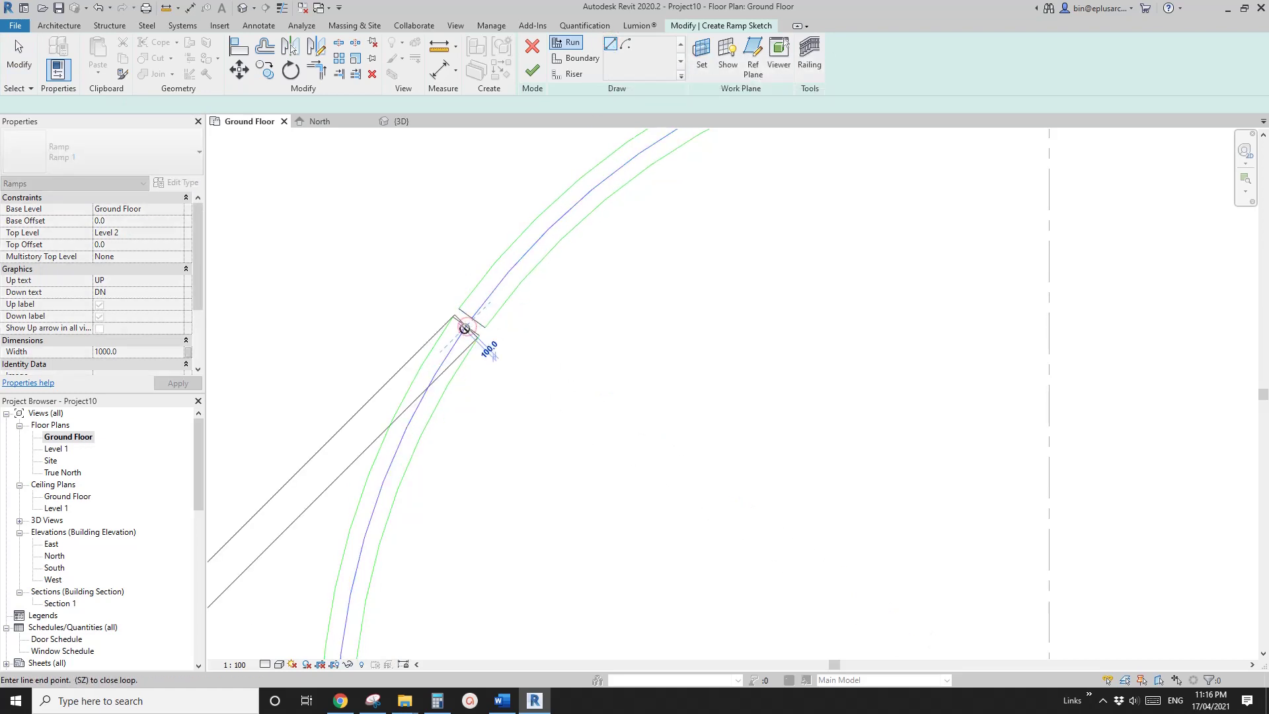
scroll(466, 328, down, 1)
middle_drag(483, 317, 487, 346)
scroll(491, 295, up, 2)
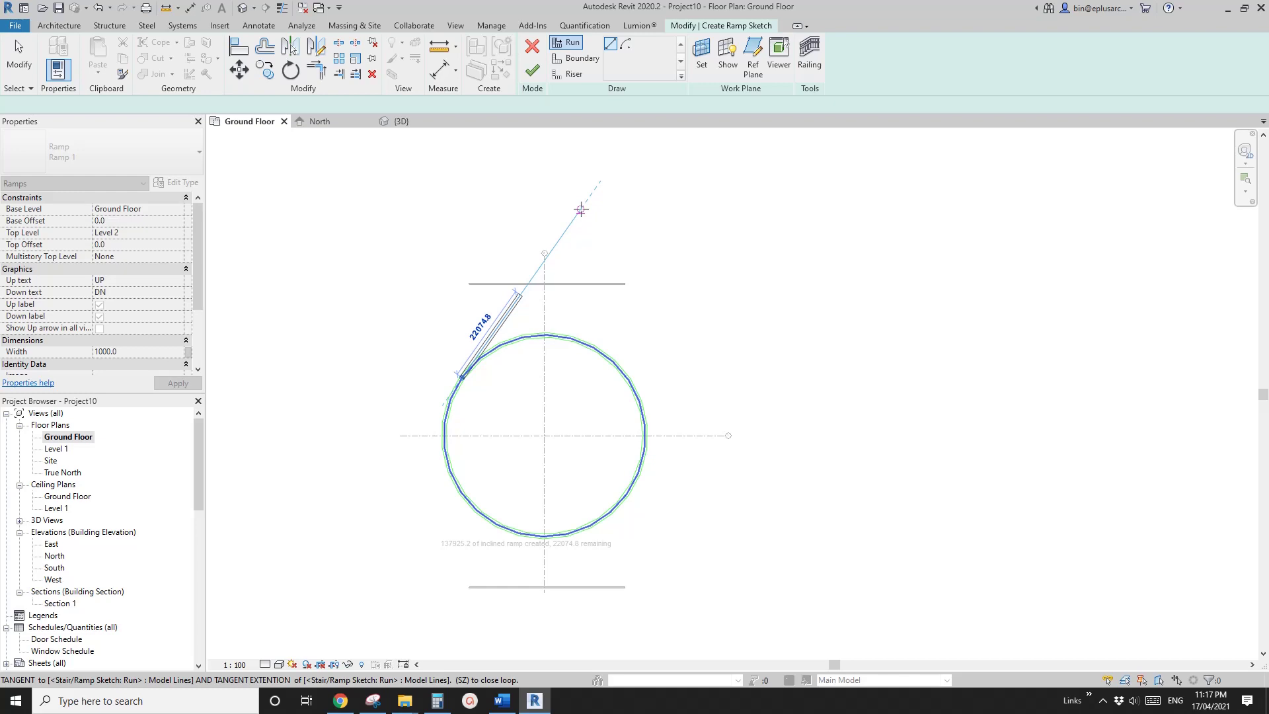
key(Escape)
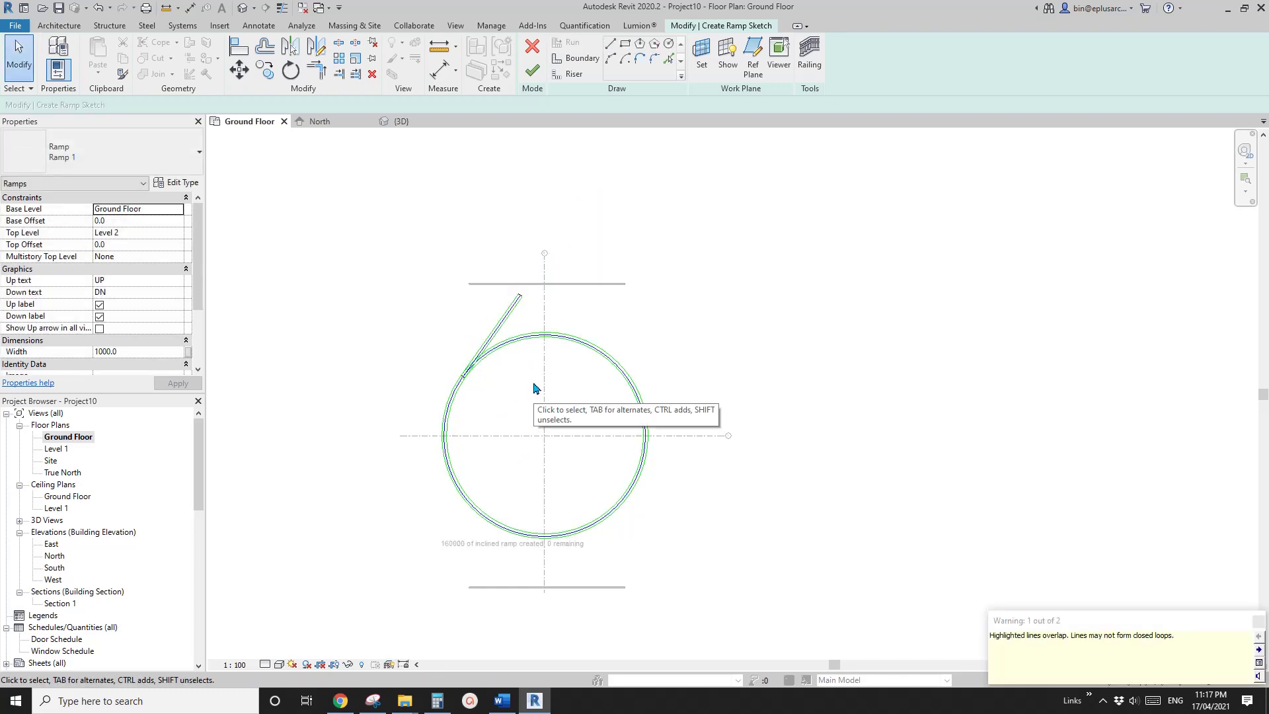
Set the ramp width to 2000 mm and finish the ramp sketch
scroll(527, 393, up, 1)
scroll(527, 392, up, 1)
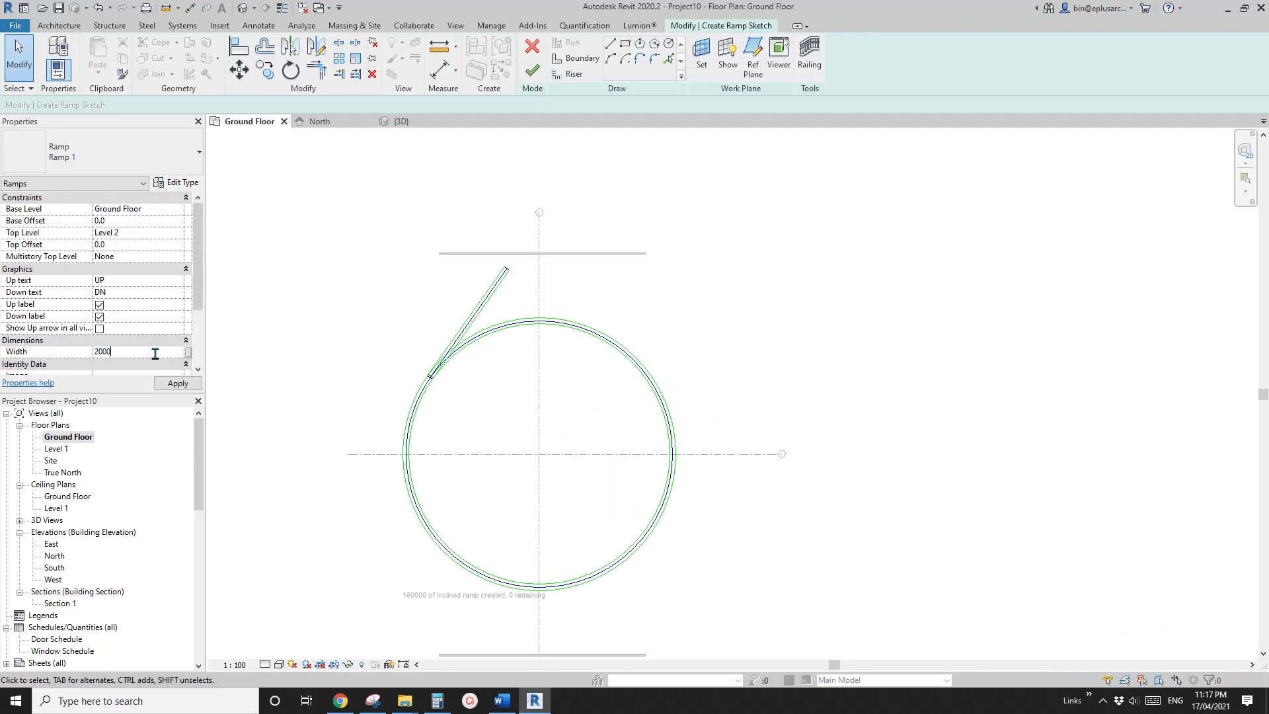
key(Return)
middle_drag(513, 399, 523, 392)
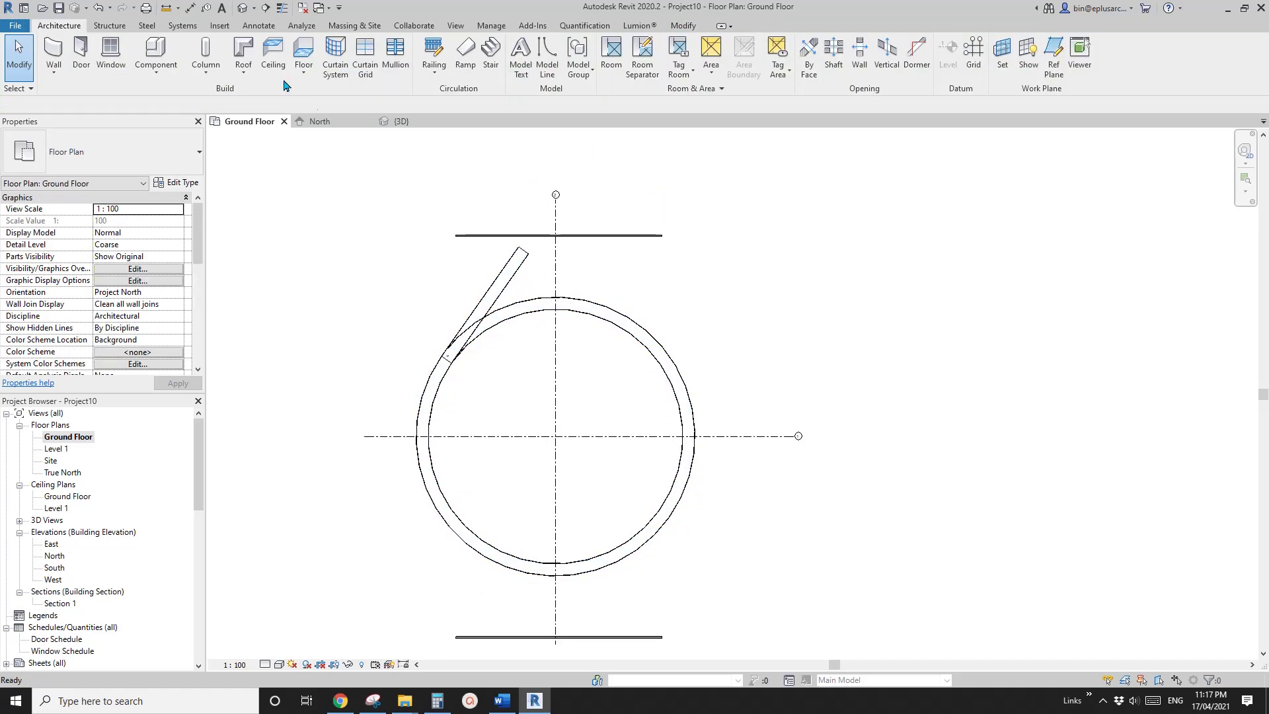
Delete both railings along the ramp in the 3D view
click(243, 14)
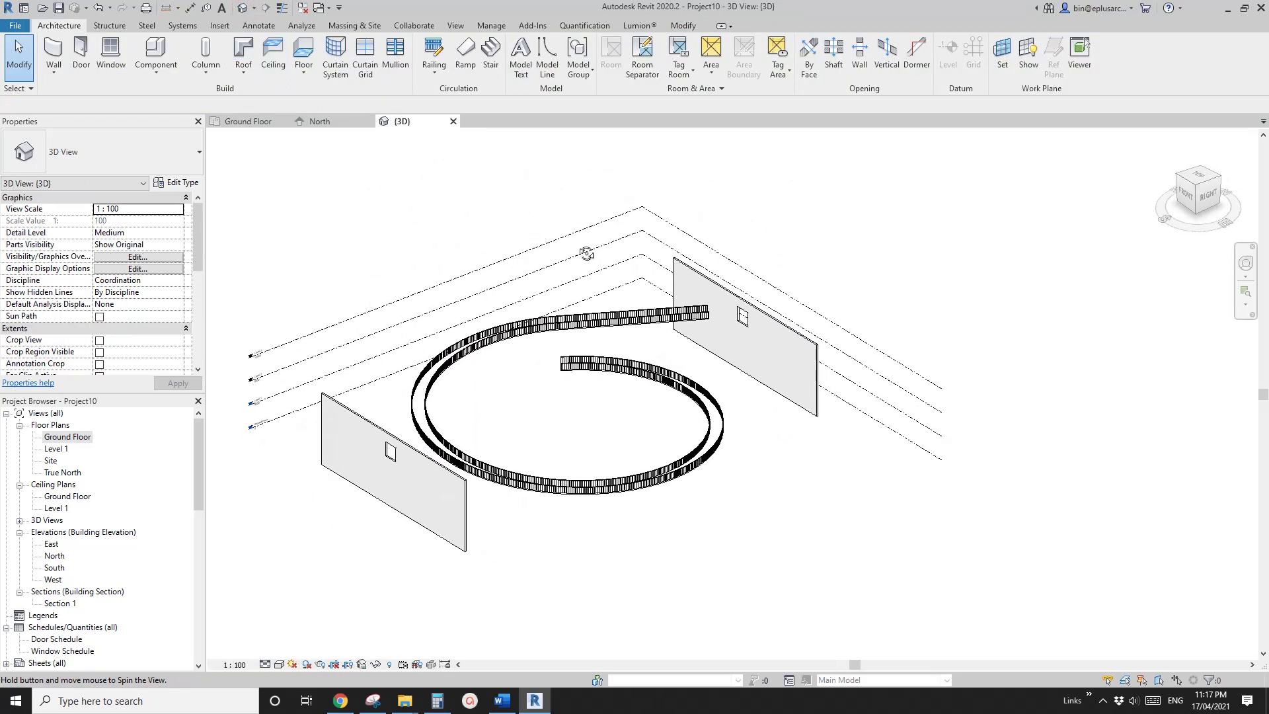
click(668, 311)
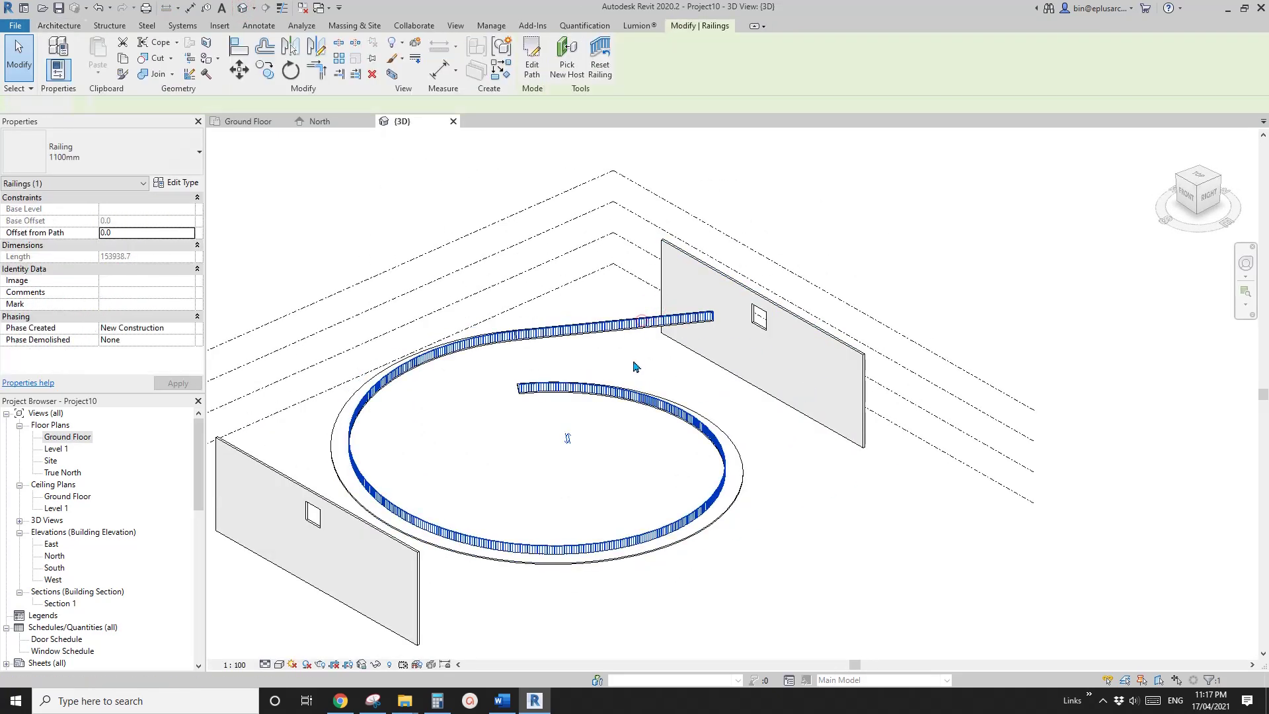
click(641, 321)
shift+middle_drag(601, 400, 629, 411)
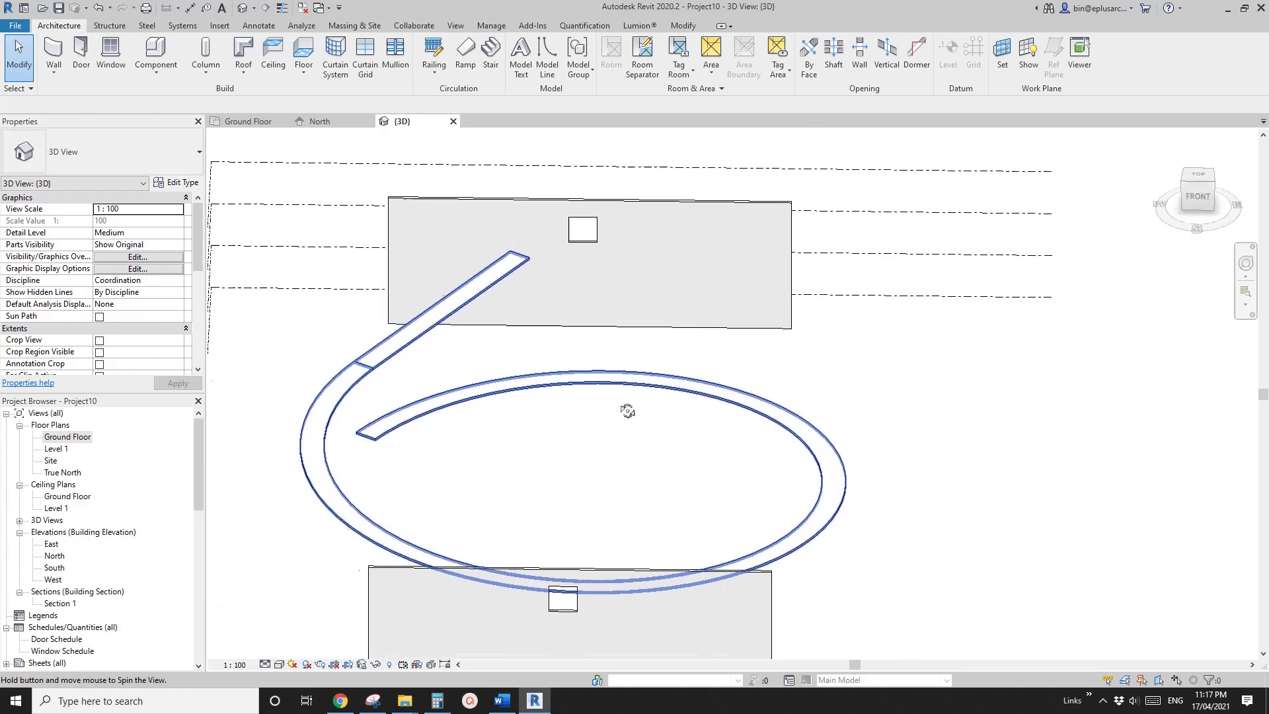
In the Ground Floor plan, start rotating the ramp and place its centre of rotation at the intersection of grids 1 and 2
double_click(69, 437)
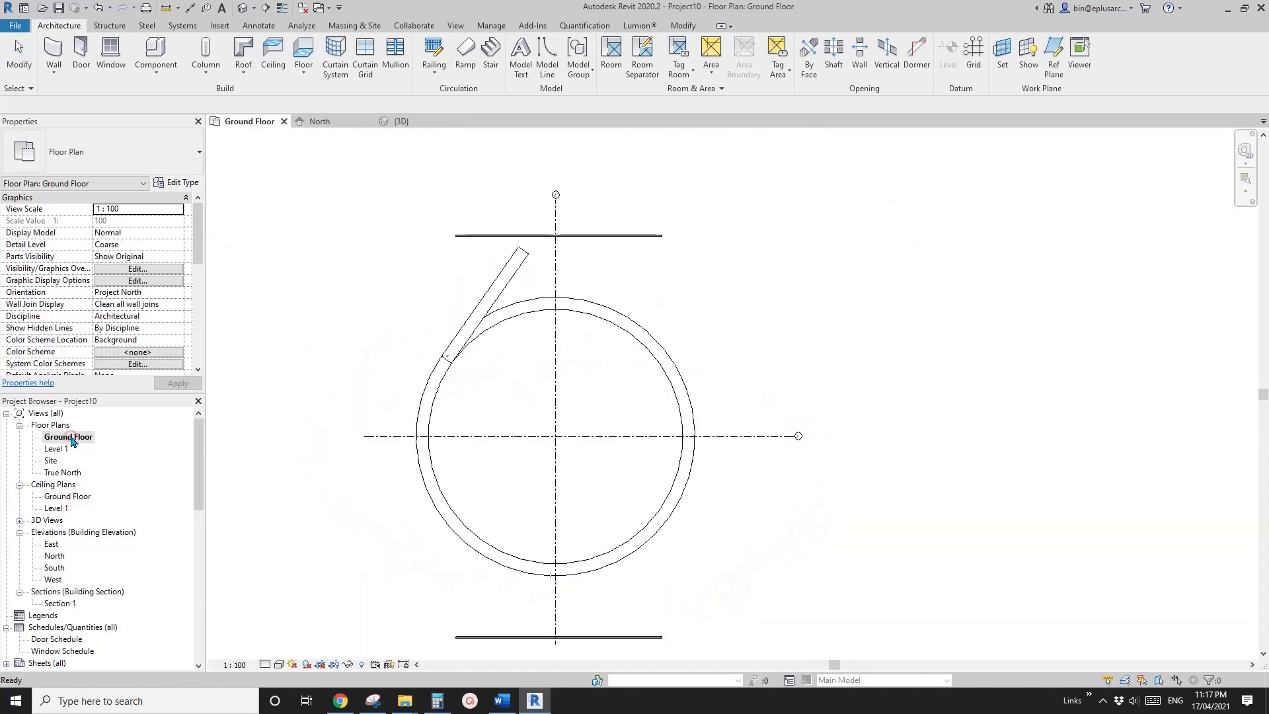
scroll(547, 318, up, 5)
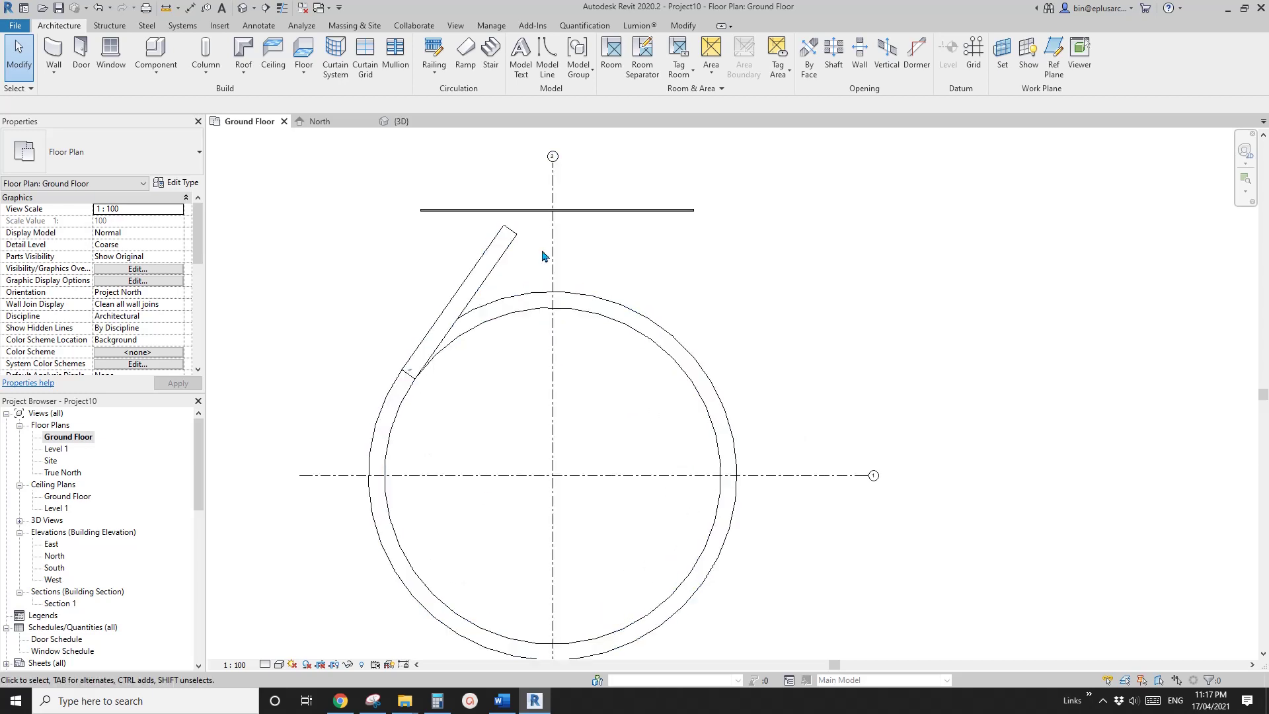
click(513, 249)
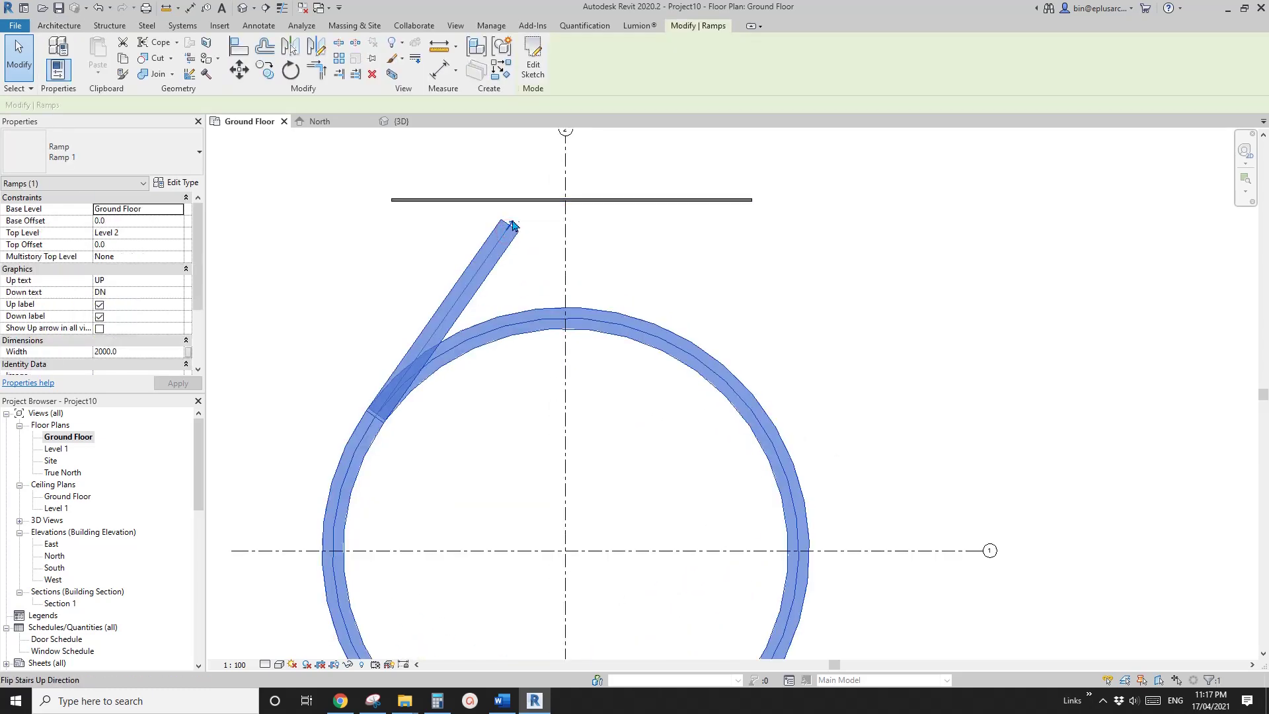
scroll(562, 202, up, 1)
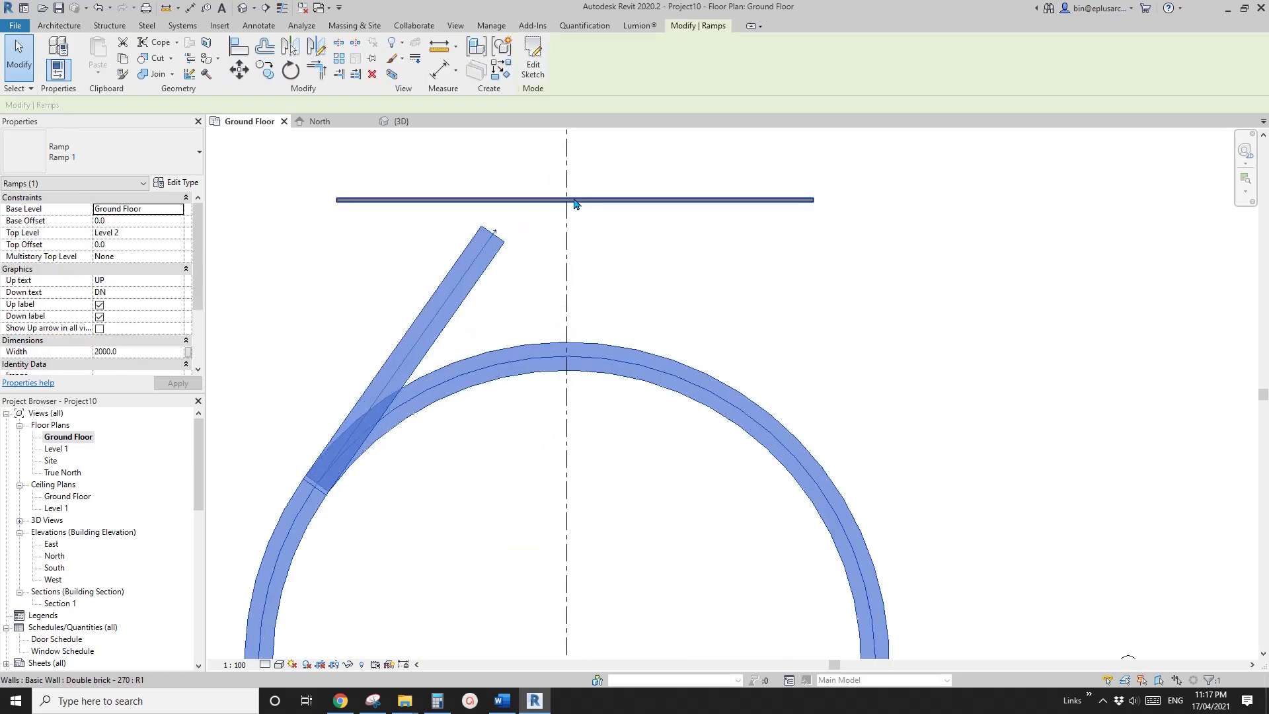
scroll(541, 249, down, 2)
middle_drag(560, 373, 586, 295)
click(576, 291)
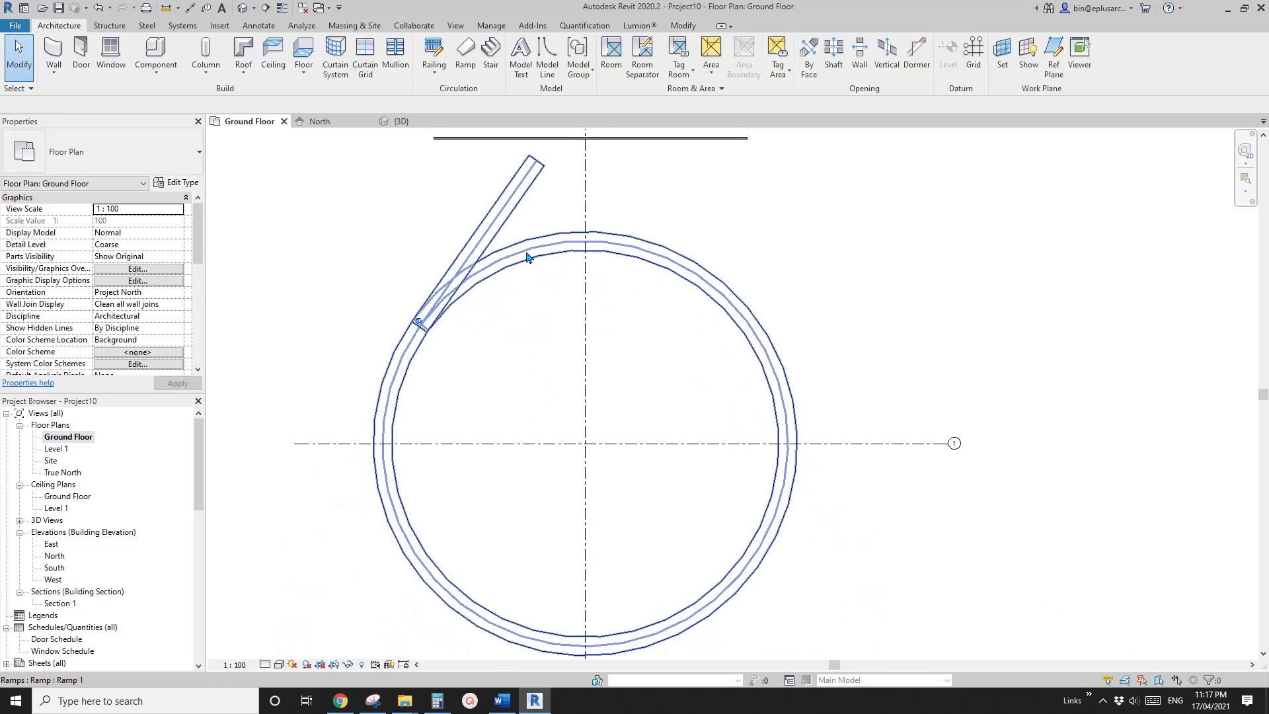
click(526, 251)
key(r)
key(o)
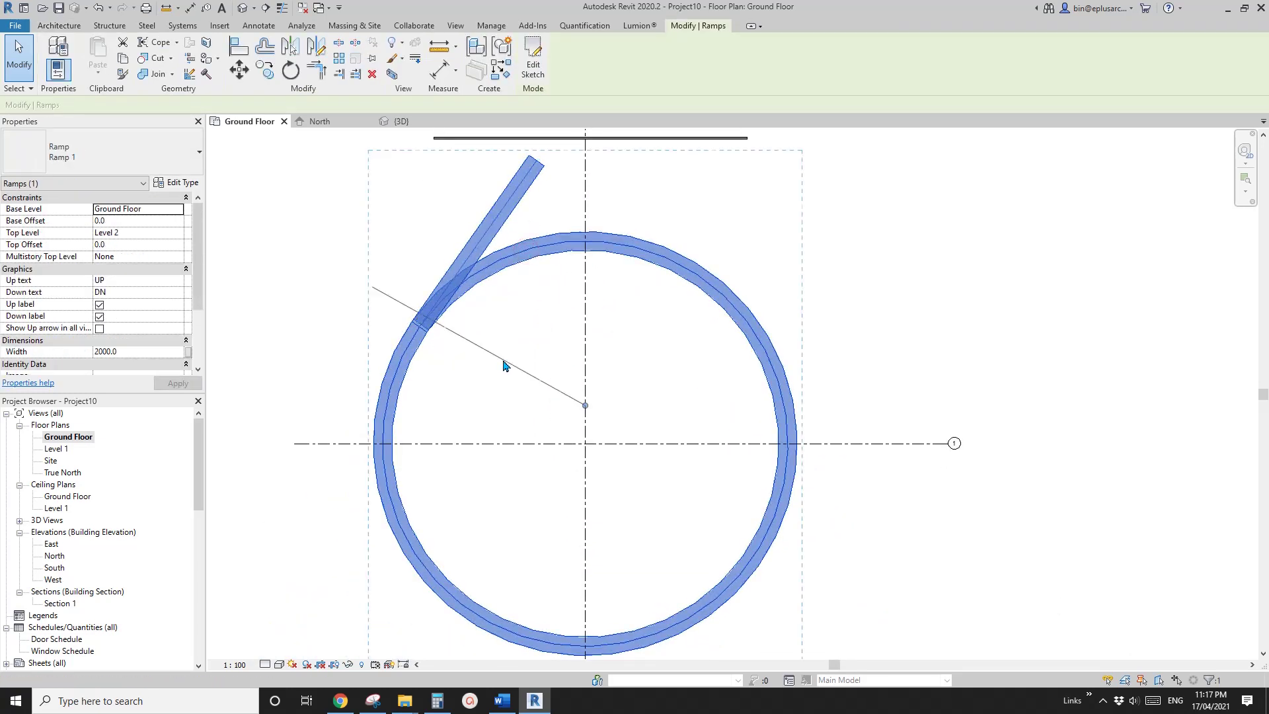
key(space)
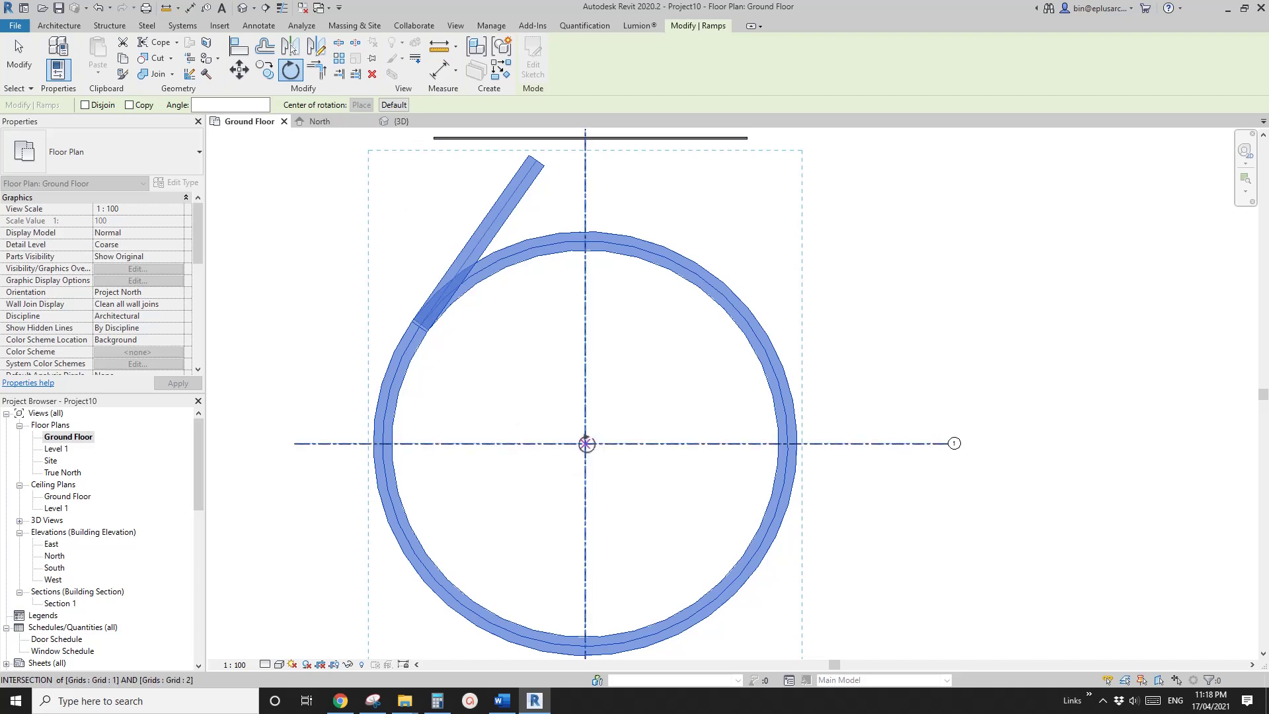
click(585, 444)
Rotate the ramp clockwise from the midpoint of its straight end toward the vertical grid line, just below the upper wall
scroll(554, 145, up, 1)
scroll(555, 138, up, 6)
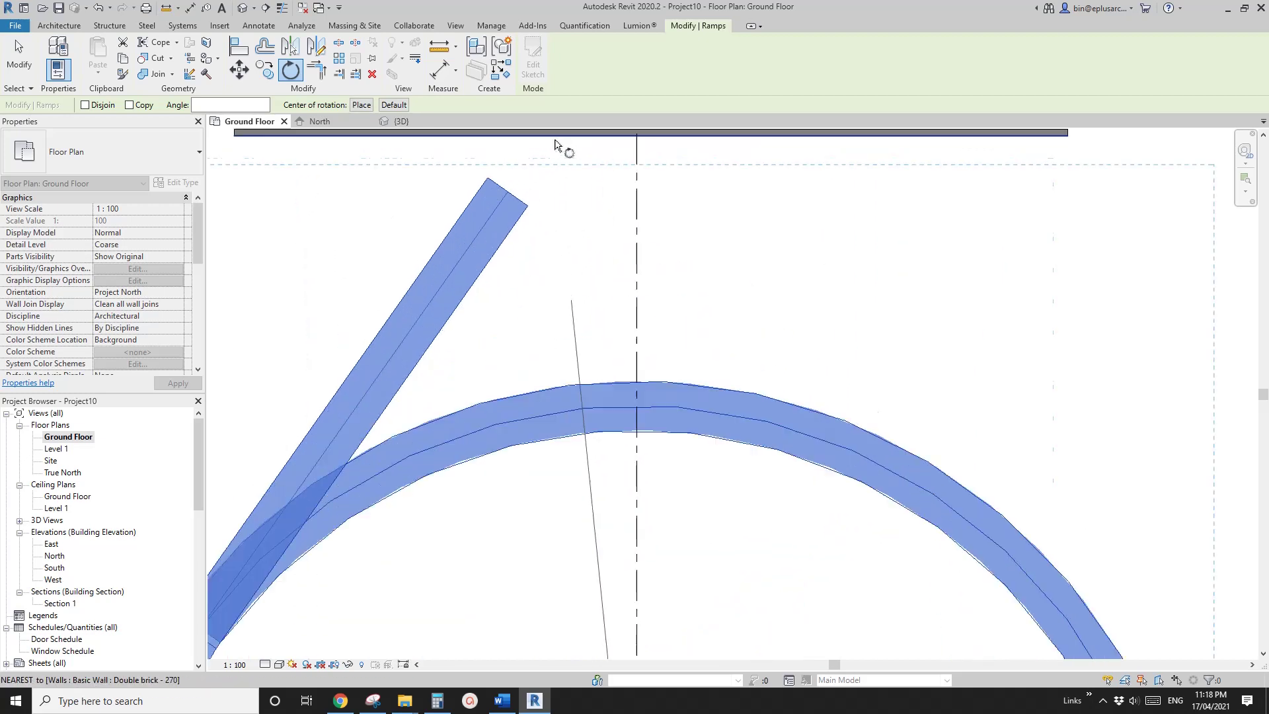
middle_drag(559, 173, 547, 319)
scroll(520, 328, up, 1)
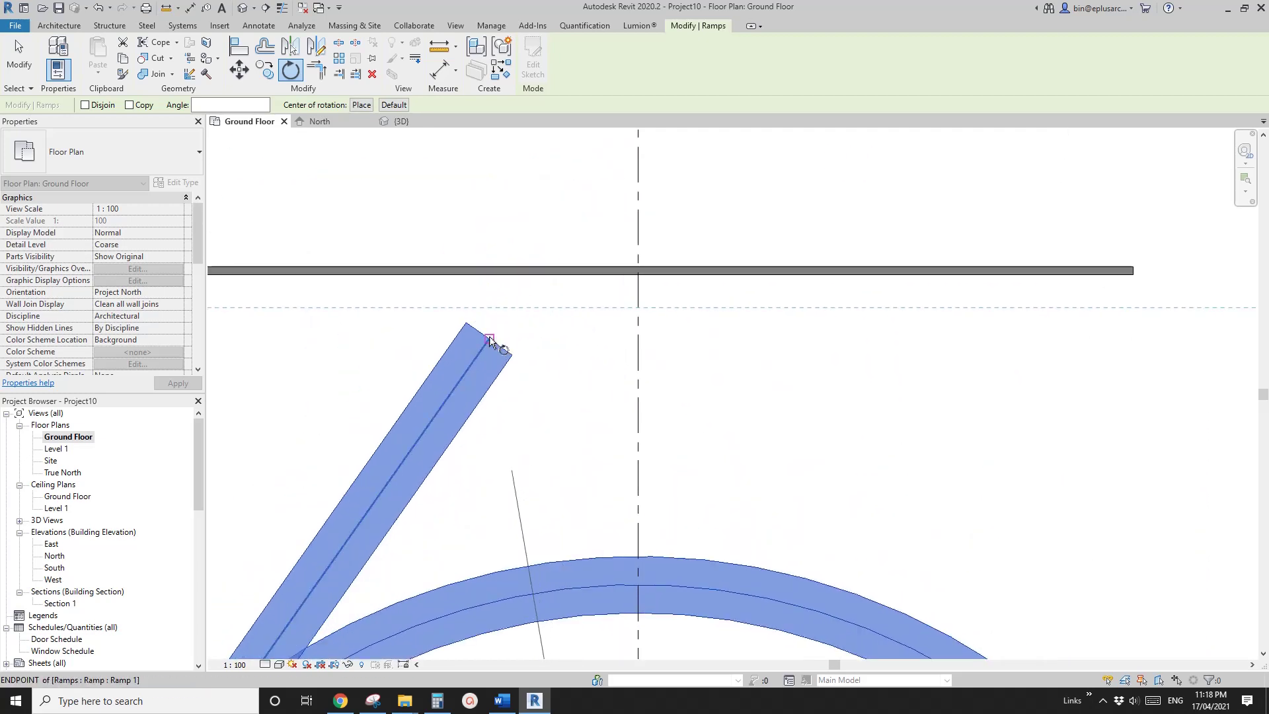
click(490, 338)
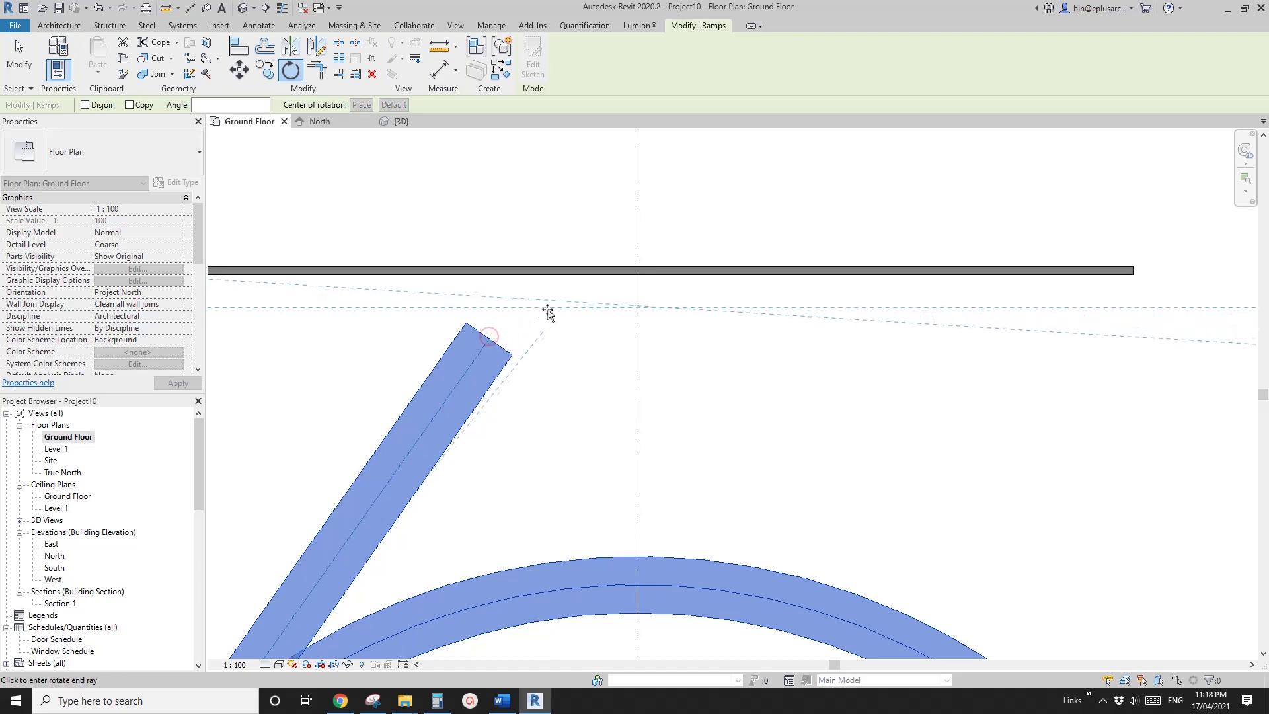
click(587, 295)
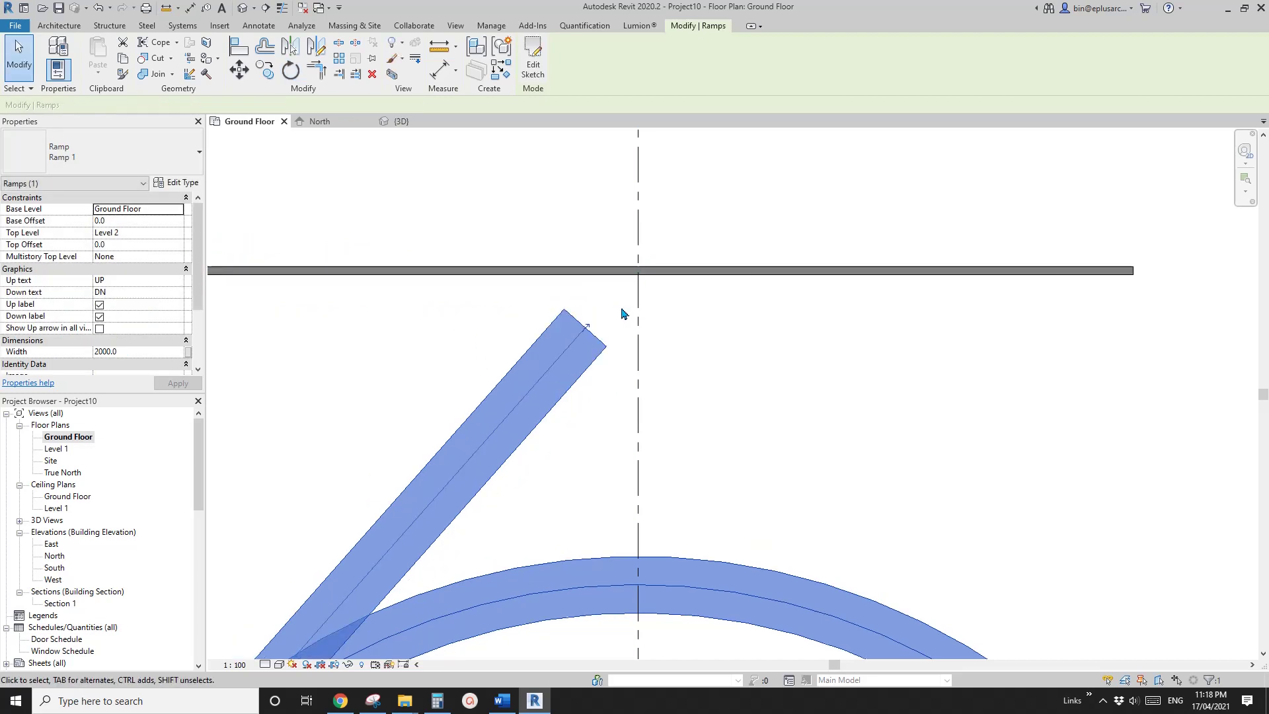
Edit the ramp sketch to lengthen the straight run through the upper wall to about 25800 mm, and finish the sketch
scroll(622, 311, down, 3)
key(Escape)
click(549, 304)
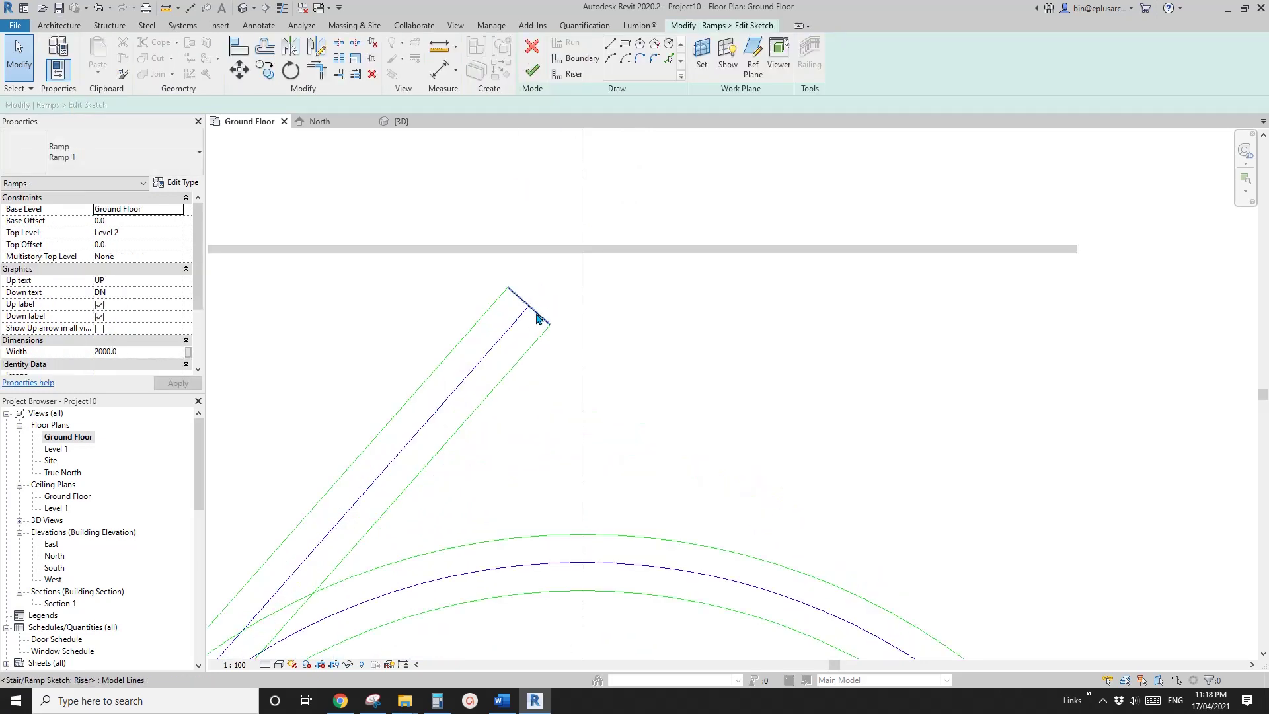
click(530, 313)
drag(528, 308, 598, 226)
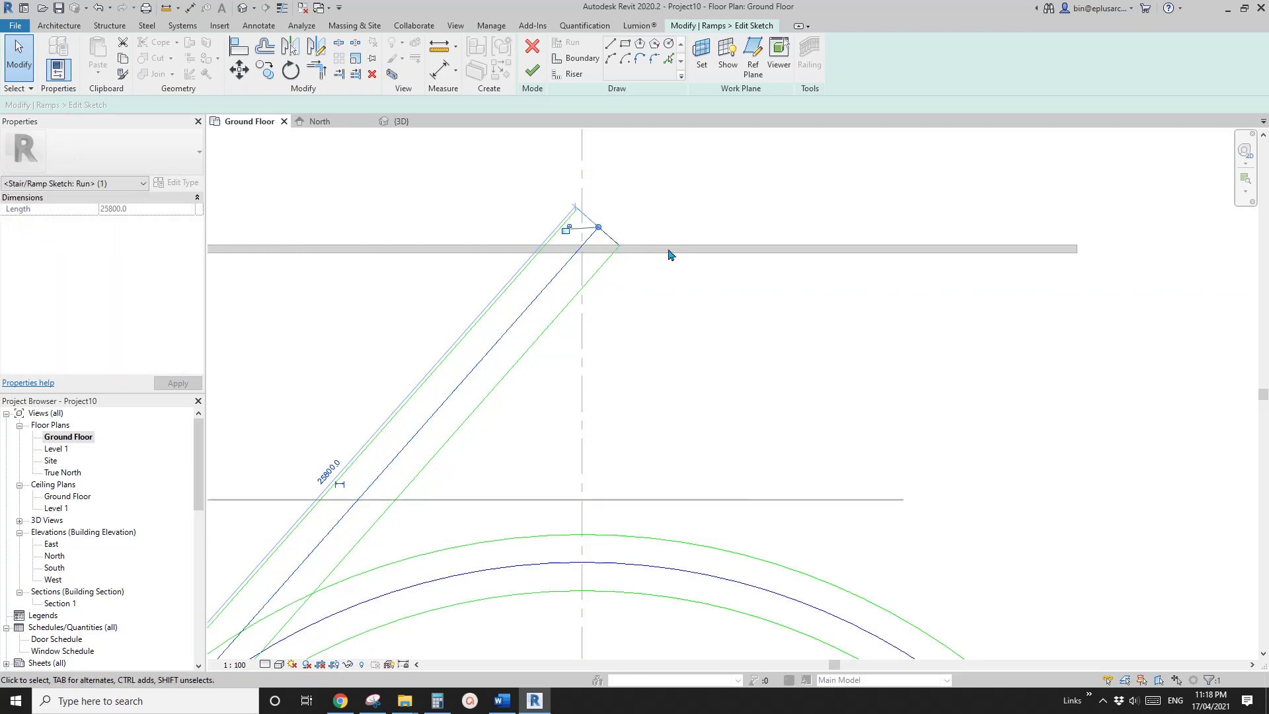
click(532, 70)
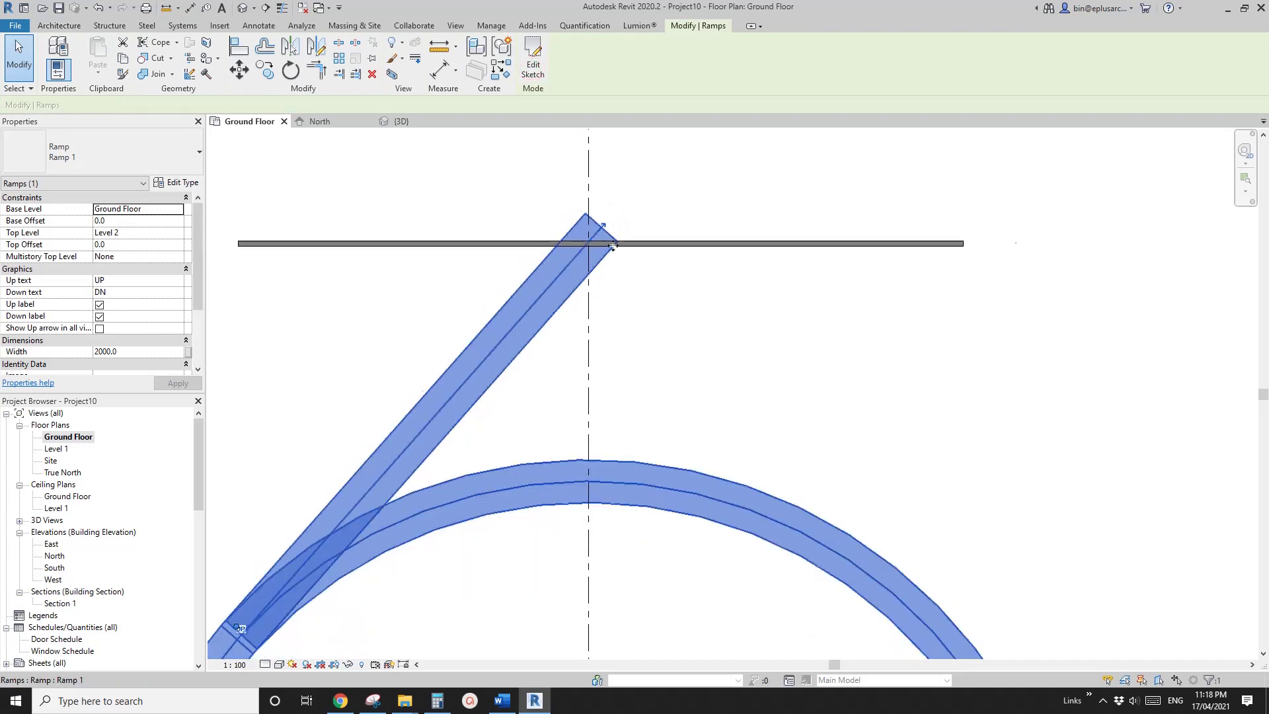
scroll(613, 246, down, 3)
middle_drag(619, 294, 640, 266)
click(736, 280)
middle_drag(757, 285, 760, 236)
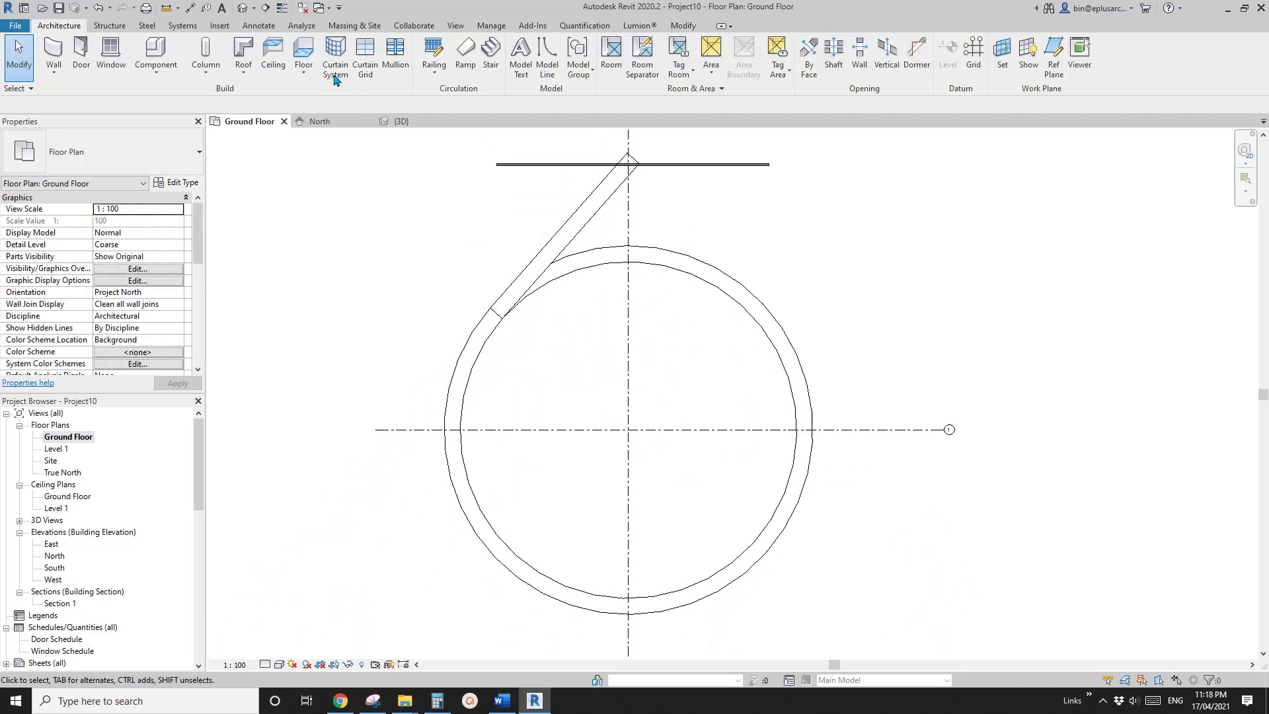
In the 3D view, place a Spot Slope annotation on the ramp's straight run in front of the far wall
click(242, 8)
scroll(625, 254, up, 4)
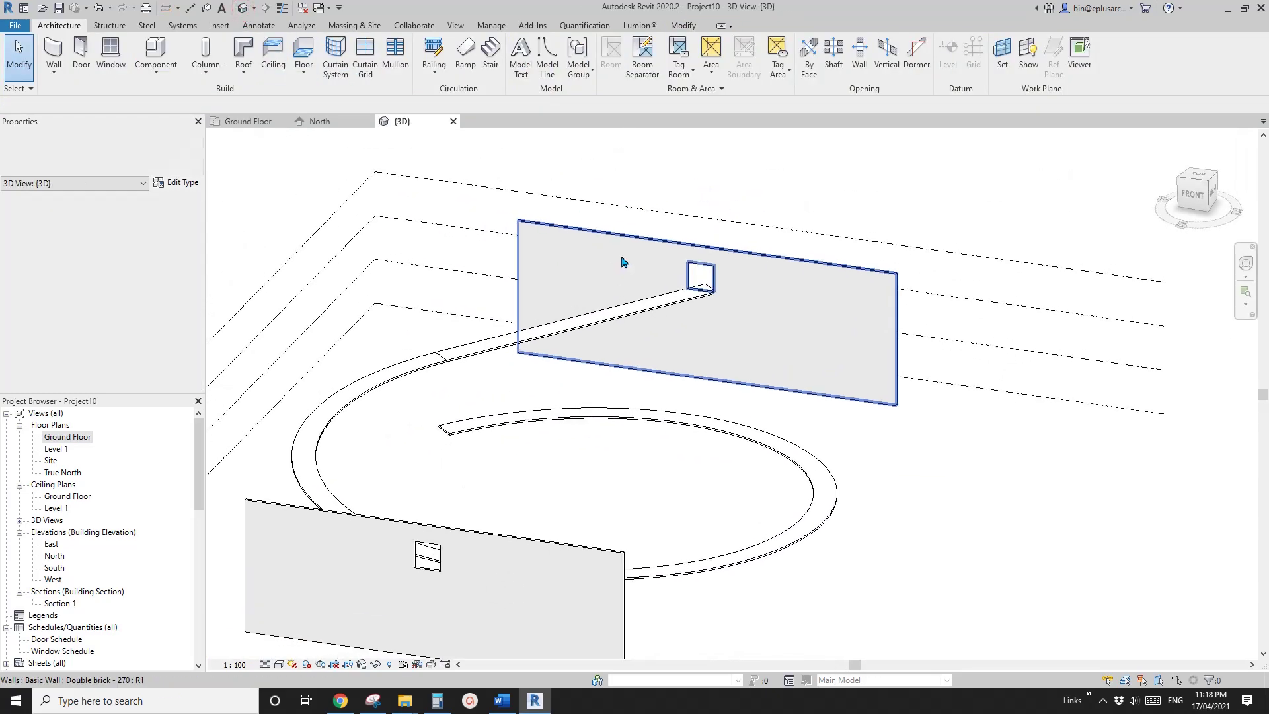
click(259, 25)
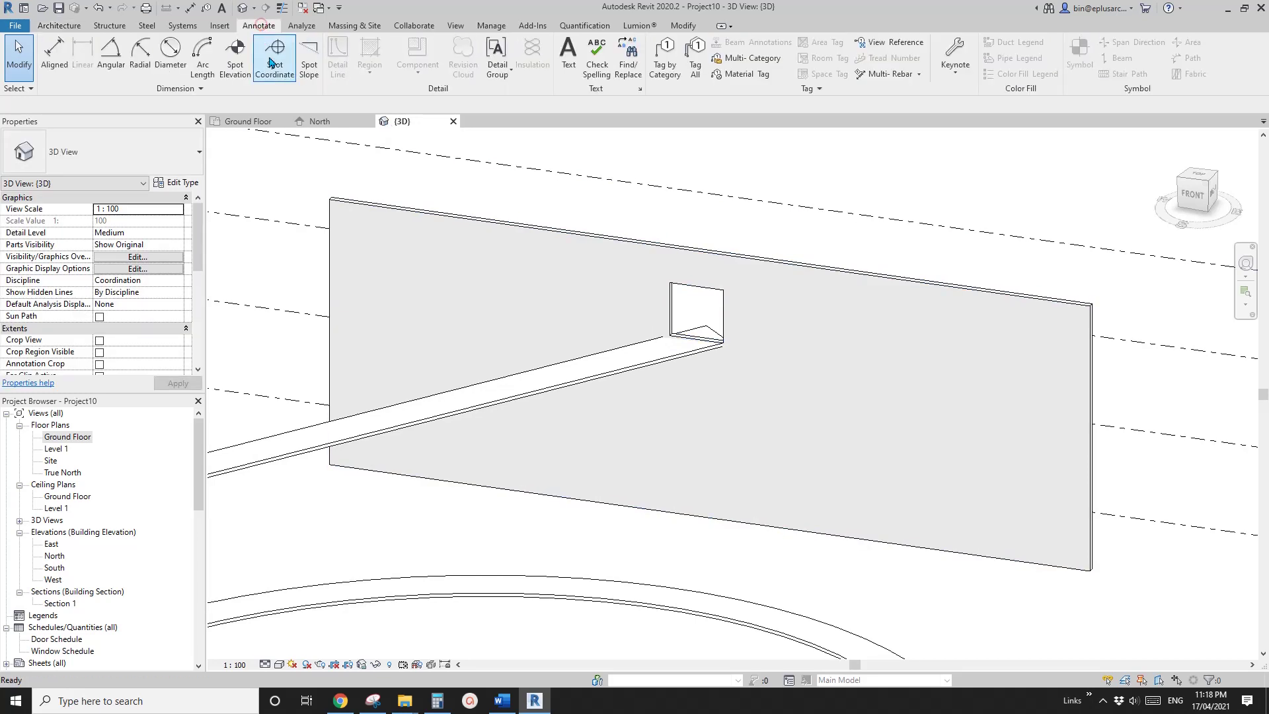
click(304, 62)
shift+middle_drag(554, 223, 553, 315)
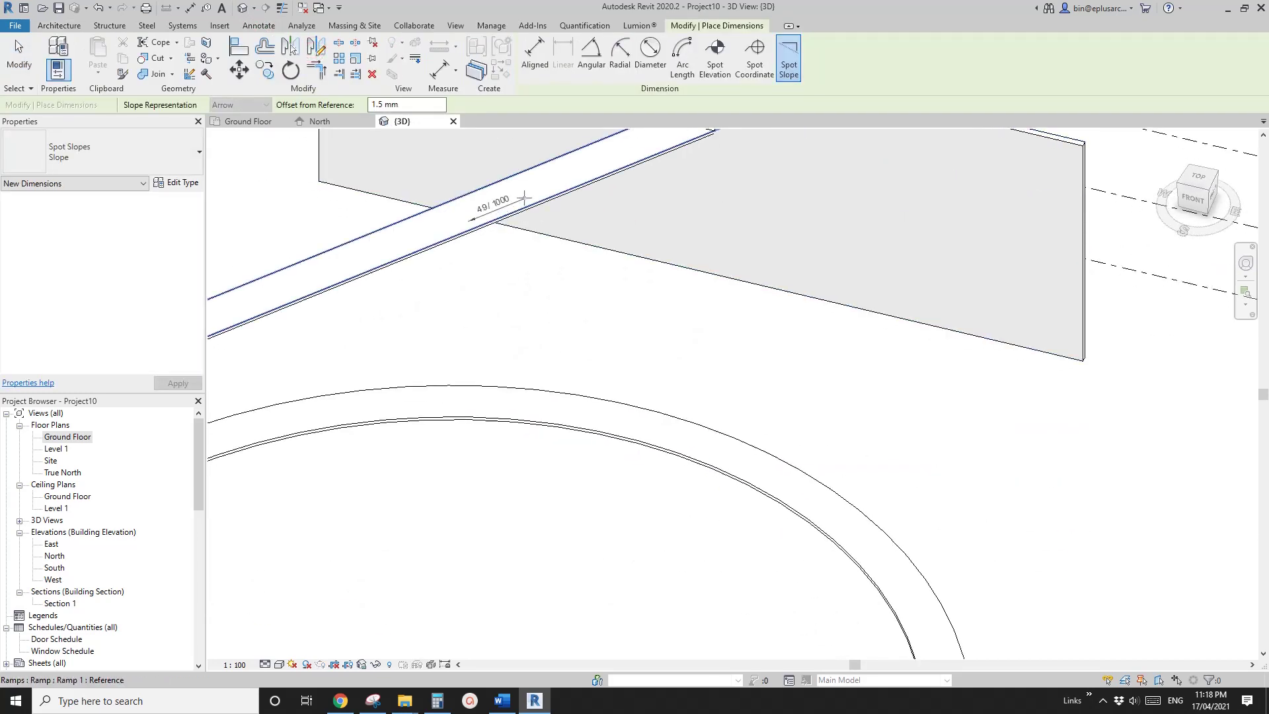
scroll(569, 311, down, 2)
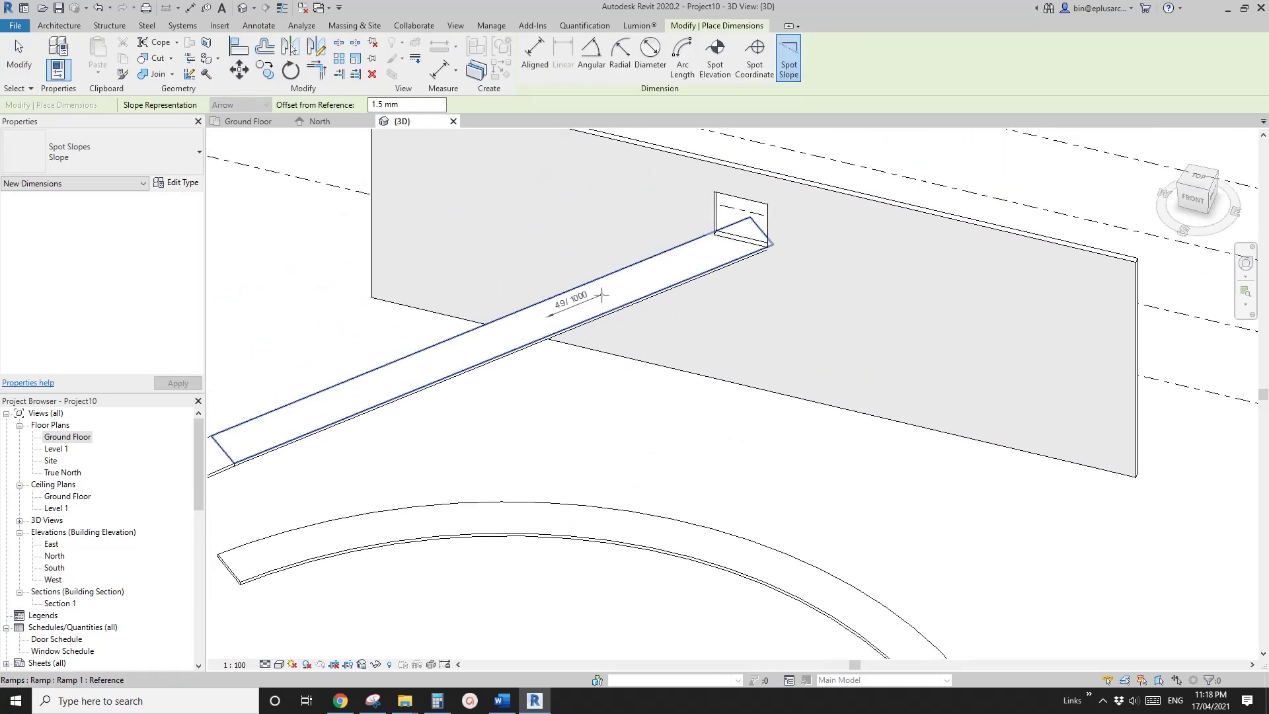
scroll(609, 295, up, 1)
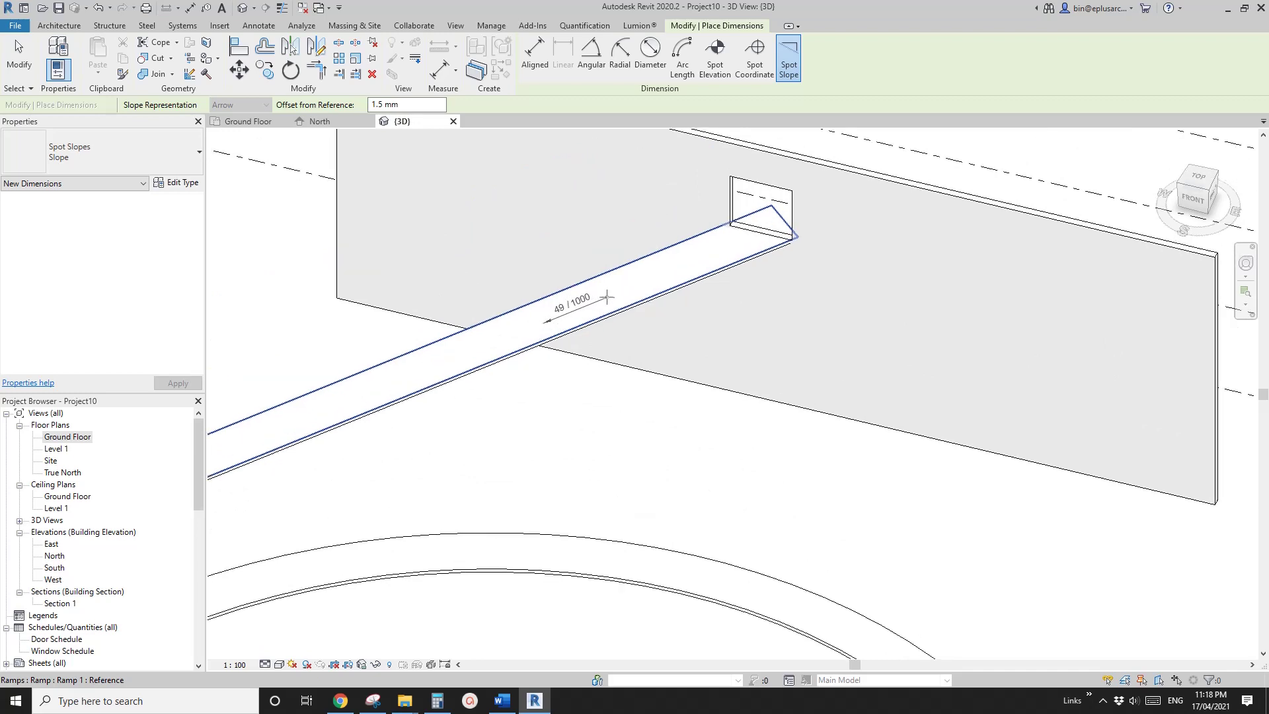
click(606, 298)
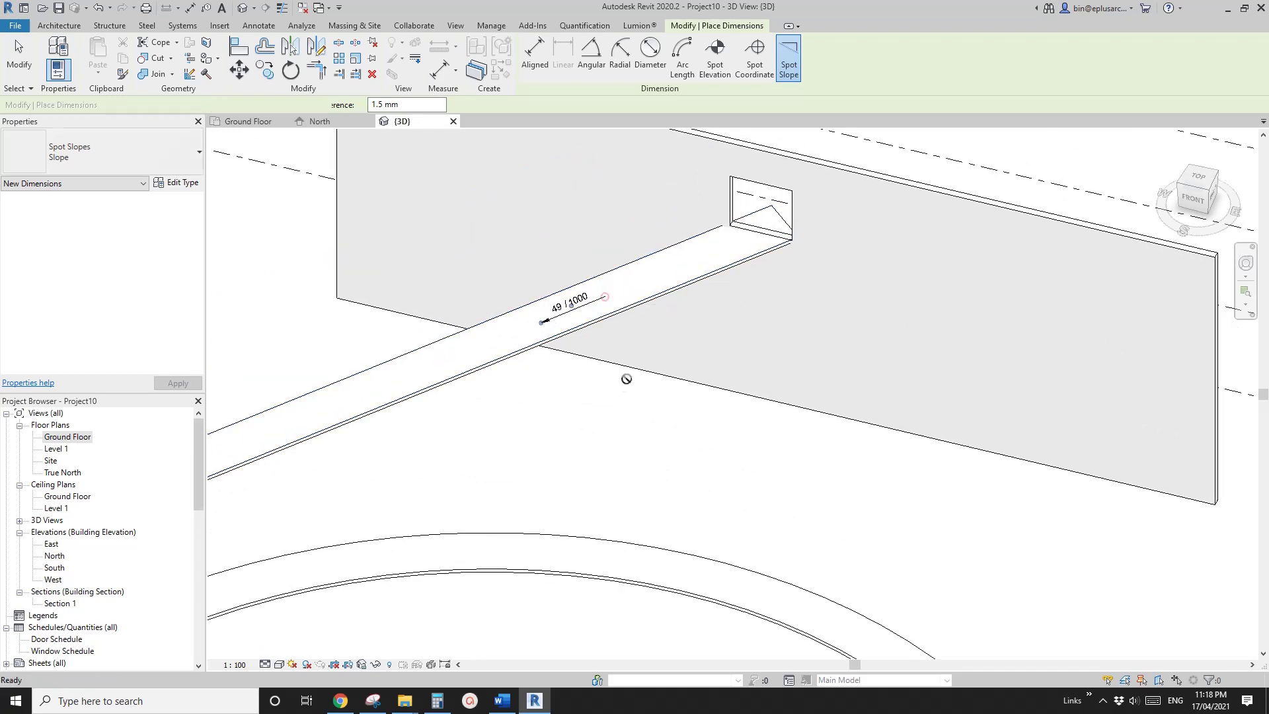
key(Escape)
key(Escape)
Duplicate the slope annotation's type as Slope 2
click(569, 309)
click(182, 182)
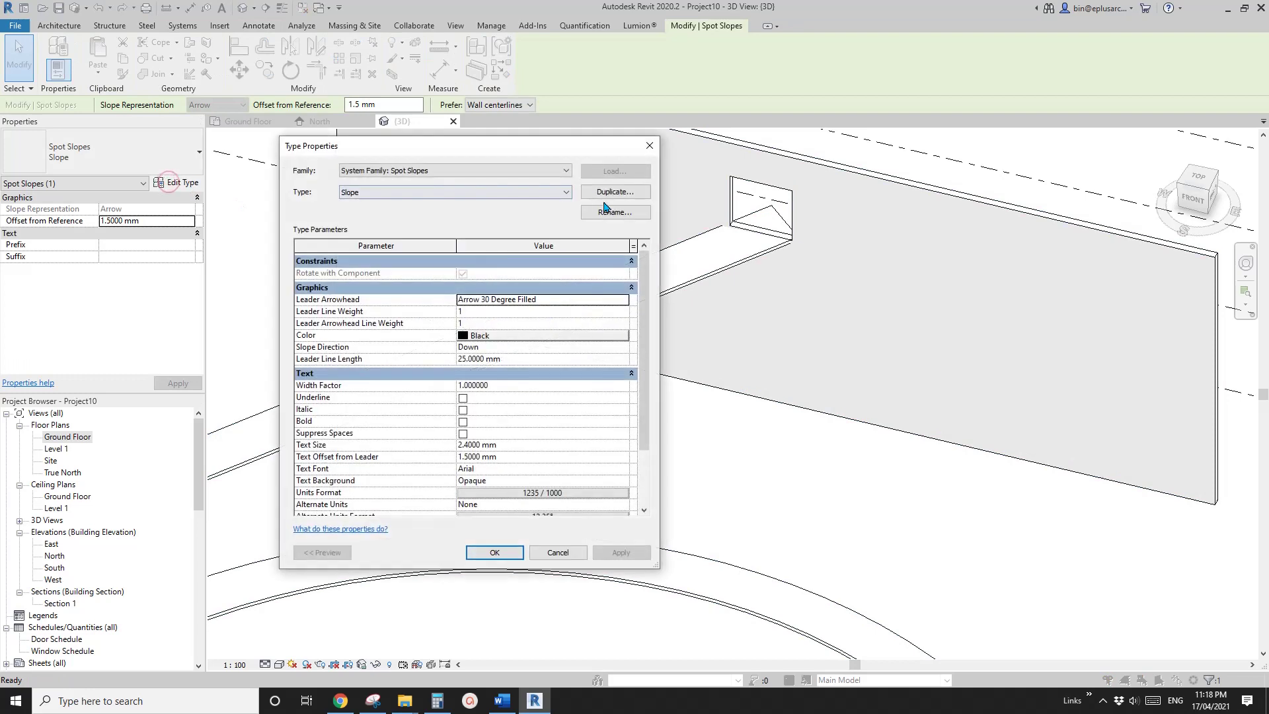
click(615, 192)
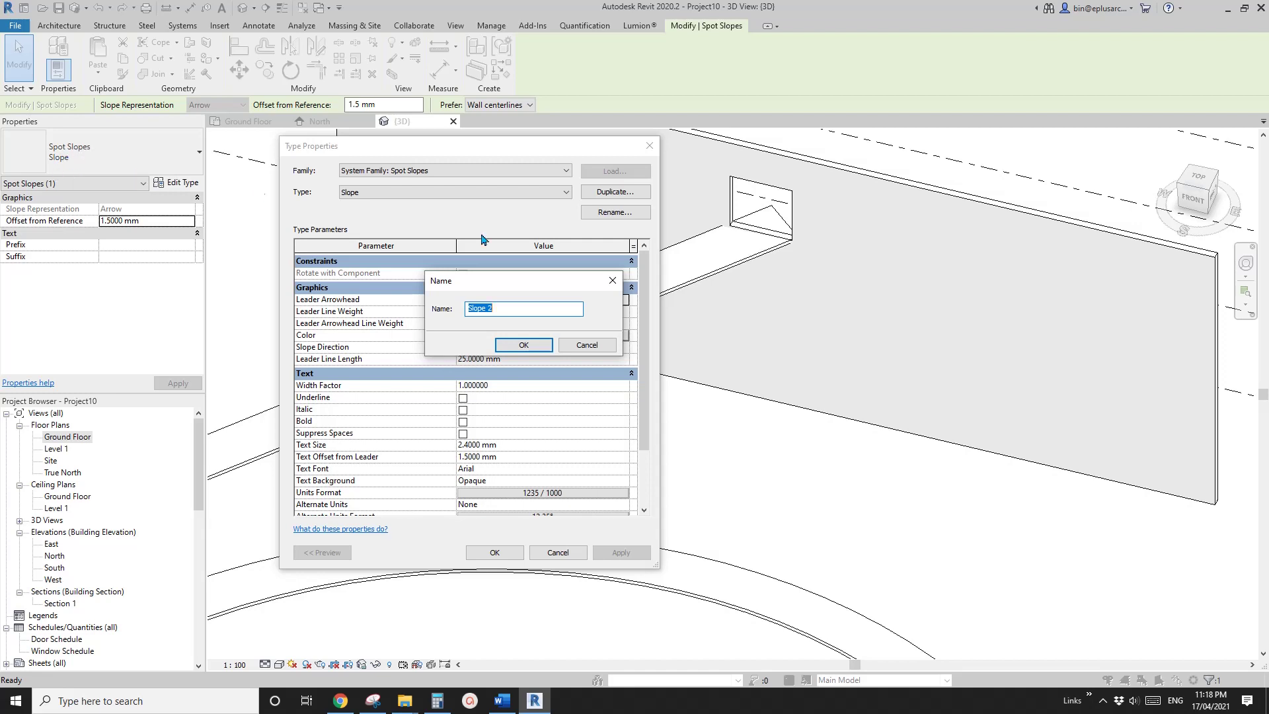
click(535, 346)
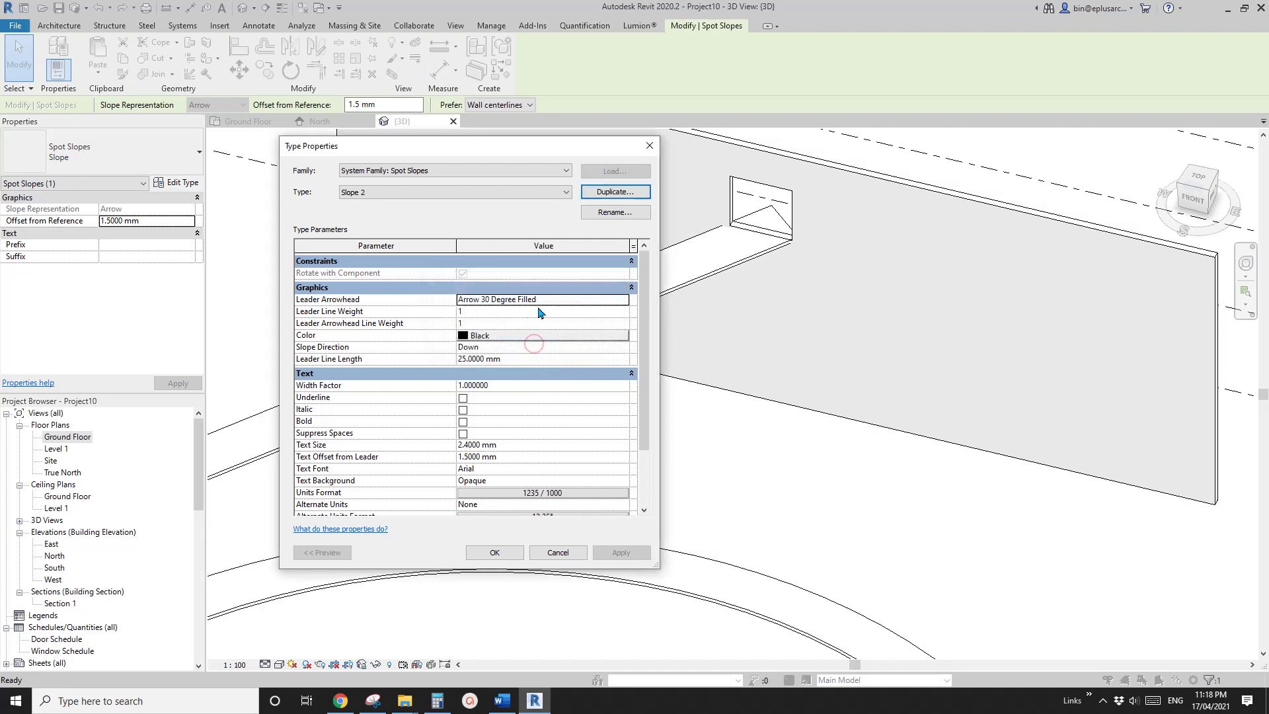
Set the Slope 2 type's units format to 1 : Ratio with 1 decimal place and apply it to the slope annotation
click(519, 494)
click(615, 366)
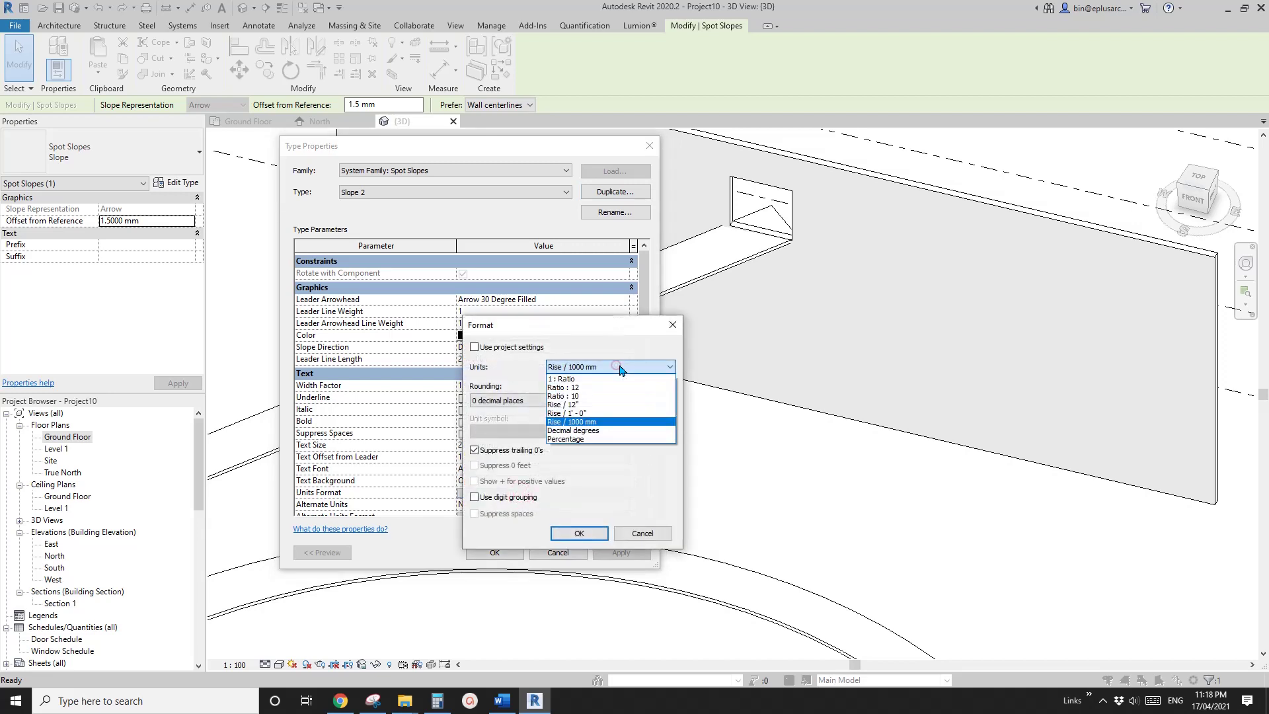
click(573, 379)
click(503, 432)
click(489, 443)
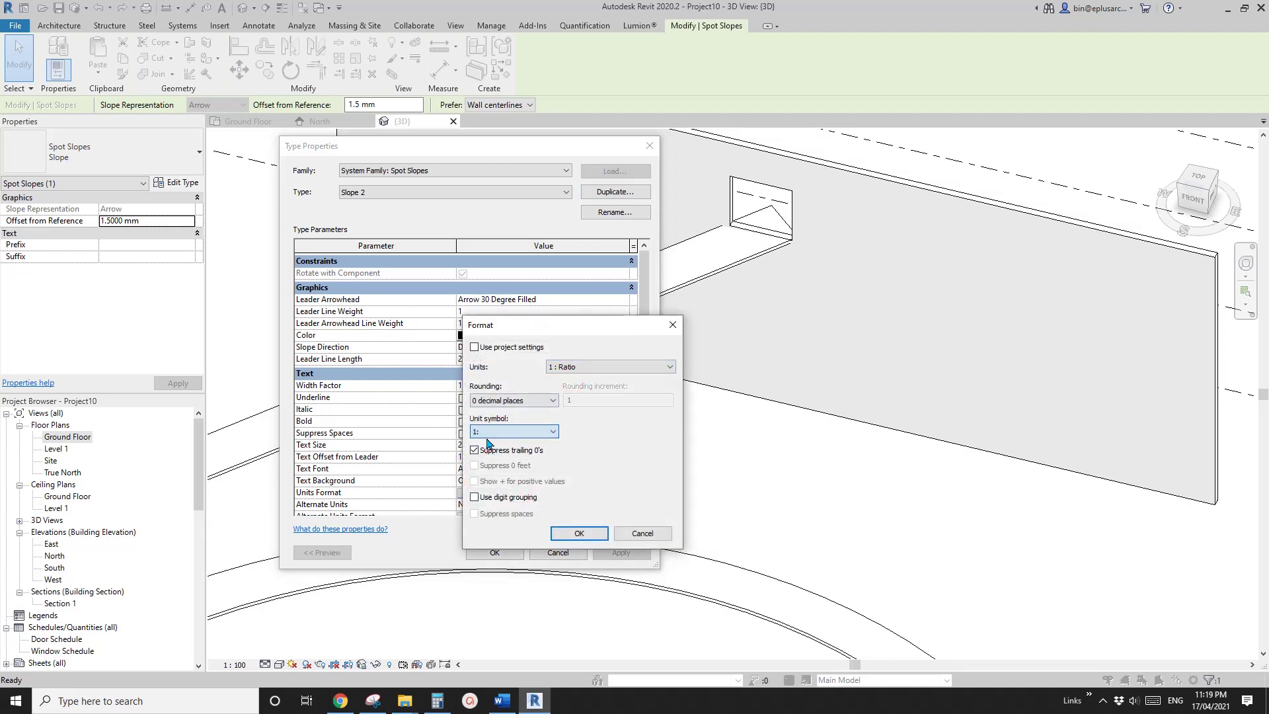
click(512, 400)
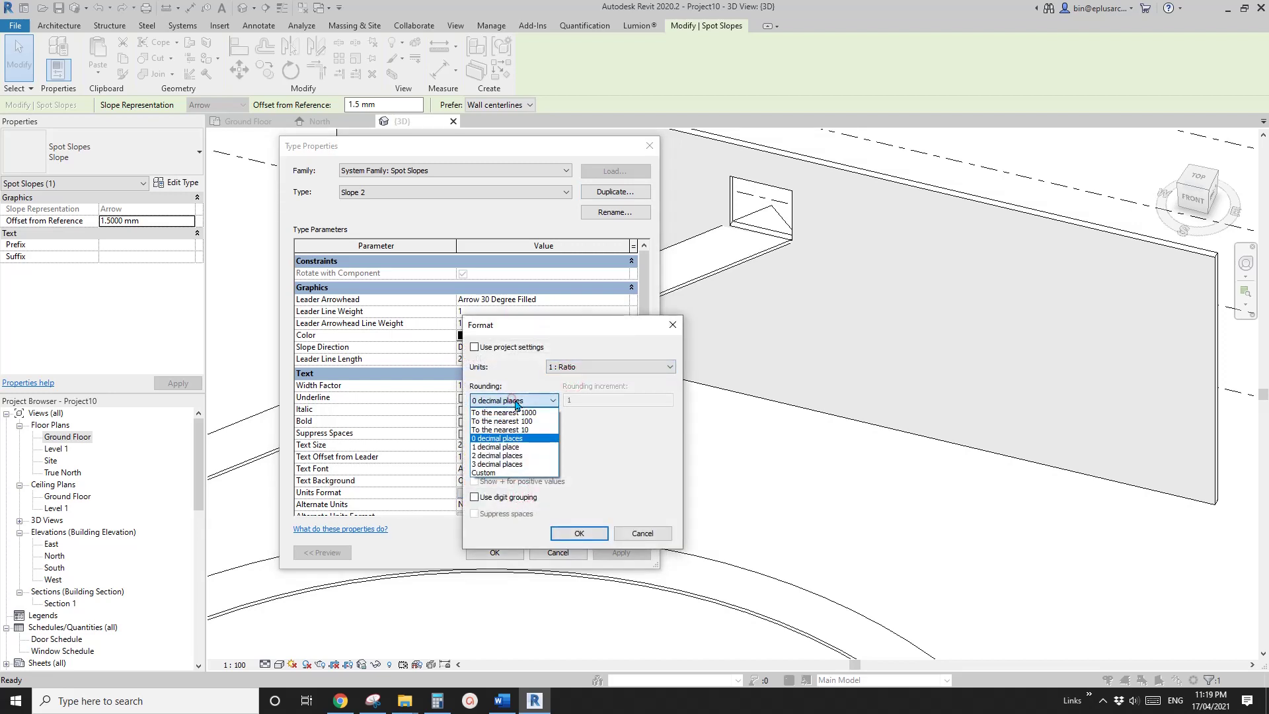
click(499, 447)
click(579, 534)
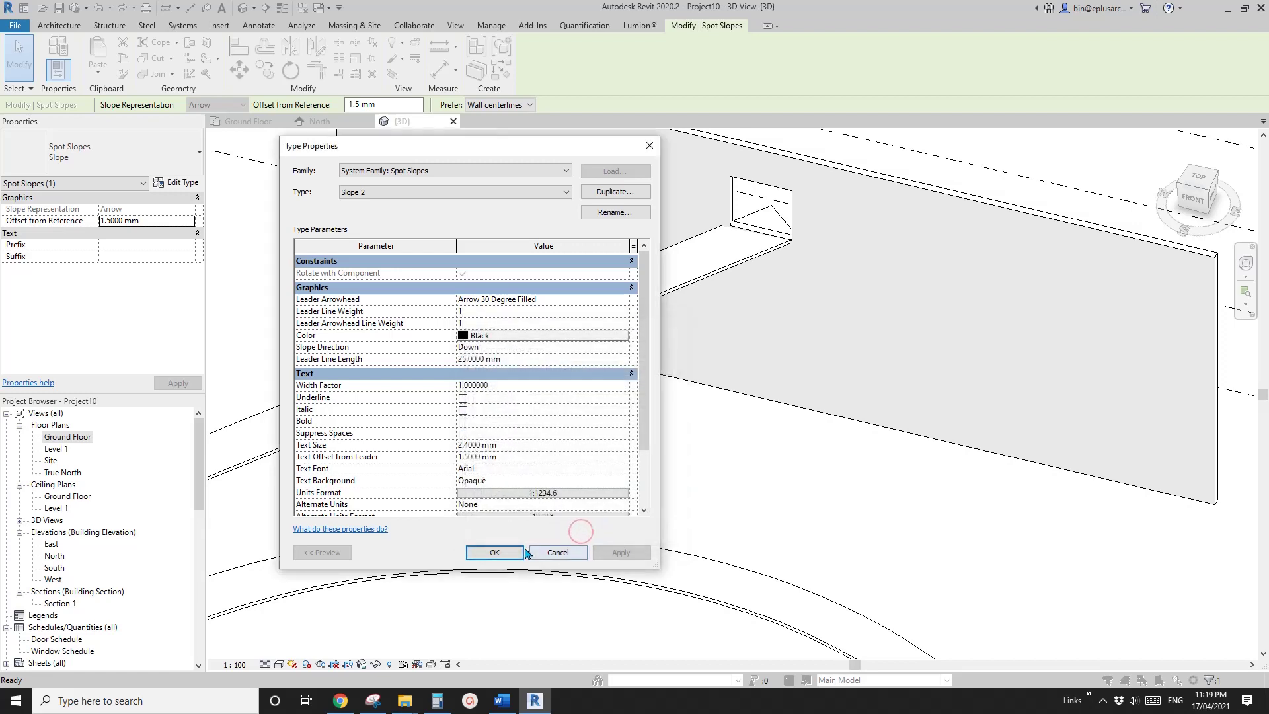
click(554, 494)
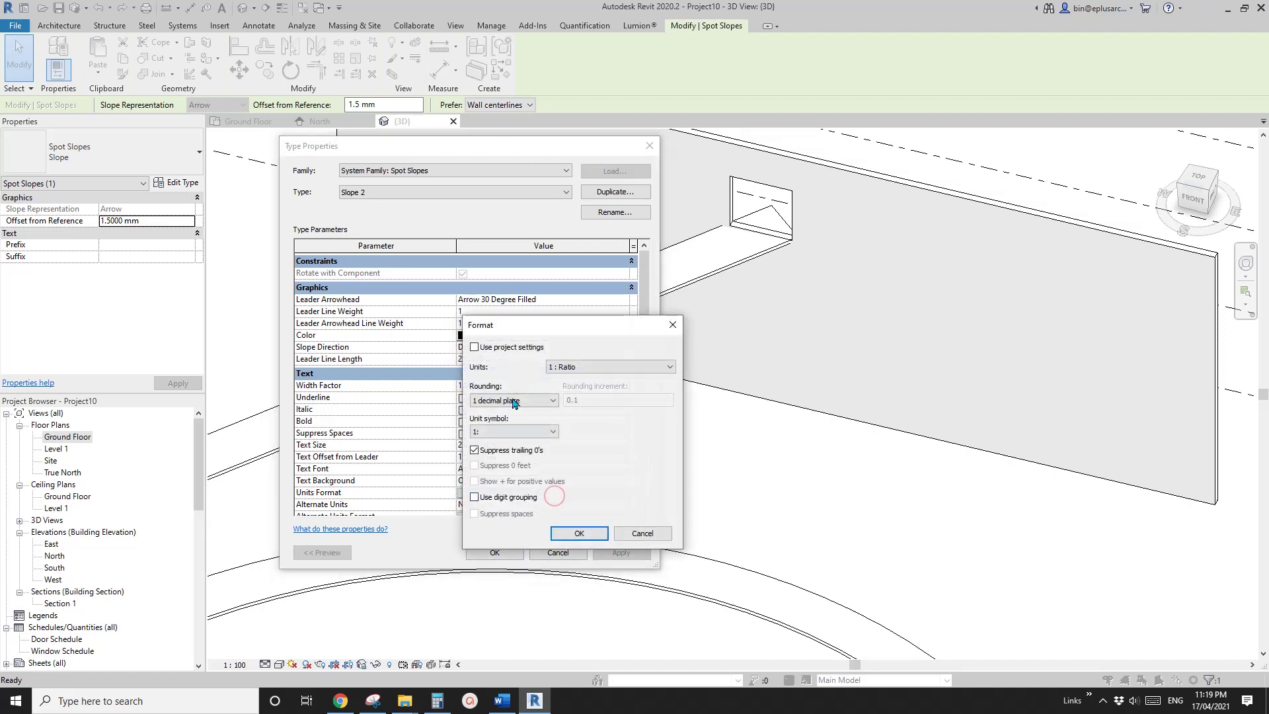
click(581, 534)
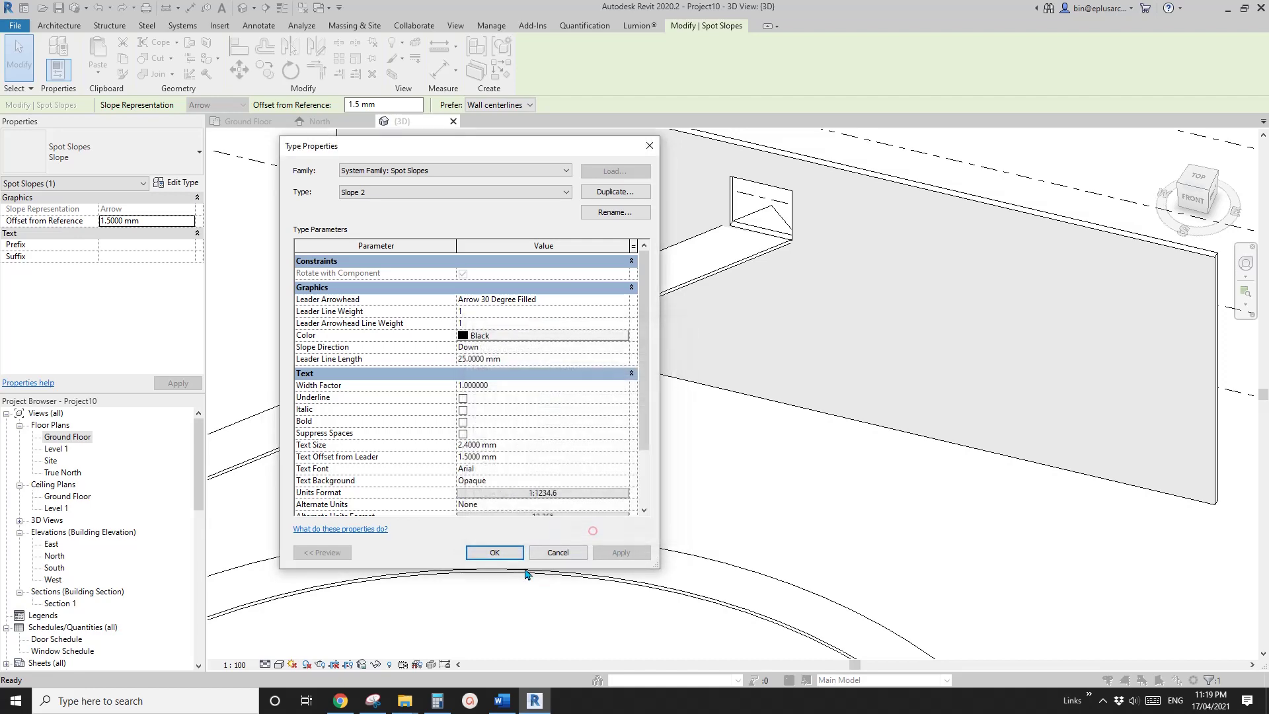
click(494, 553)
key(Escape)
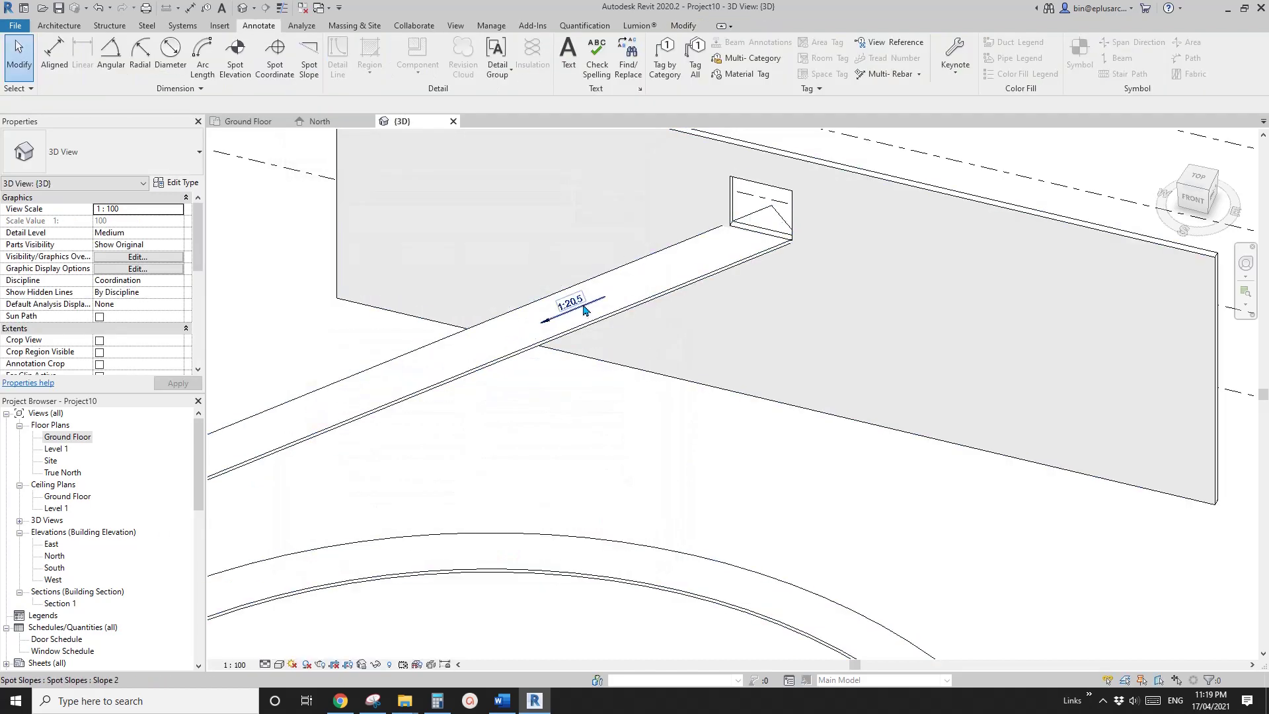
scroll(581, 311, up, 3)
click(581, 312)
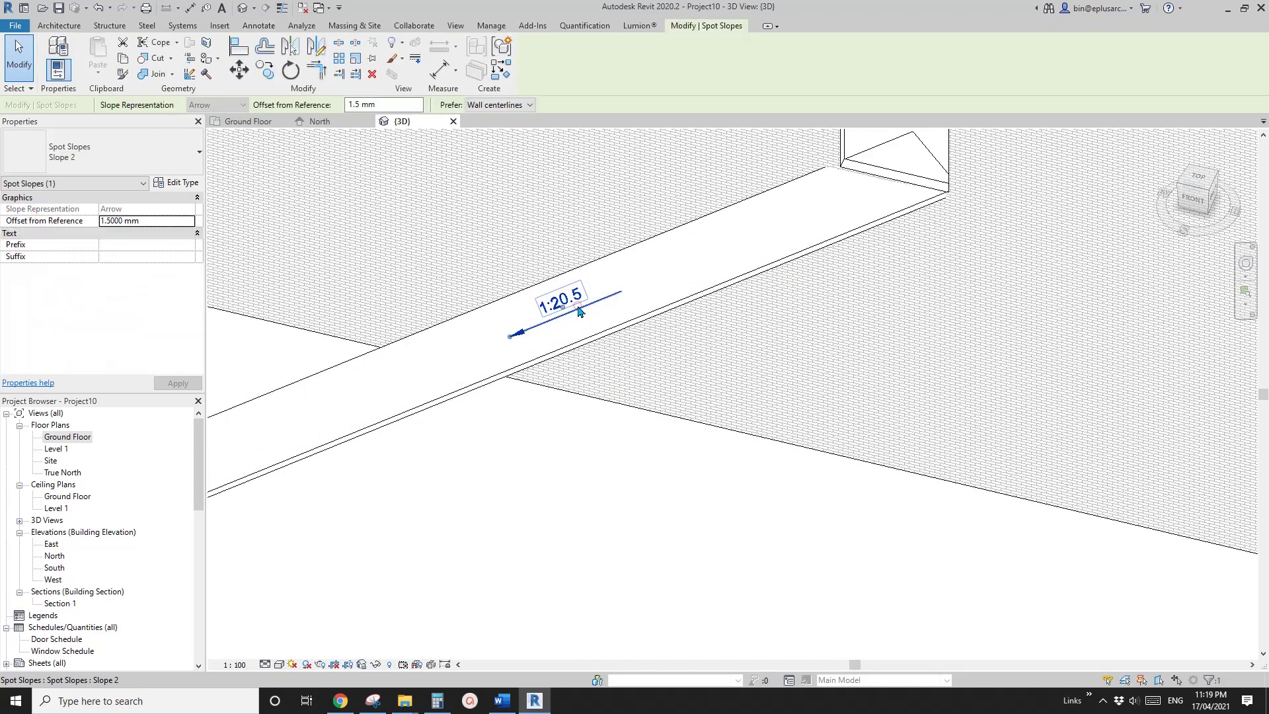
key(Escape)
Start rotating the whole ramp in the Ground Floor plan, with its centre of rotation at the intersection of the two grids
scroll(582, 311, down, 2)
middle_drag(813, 226, 810, 237)
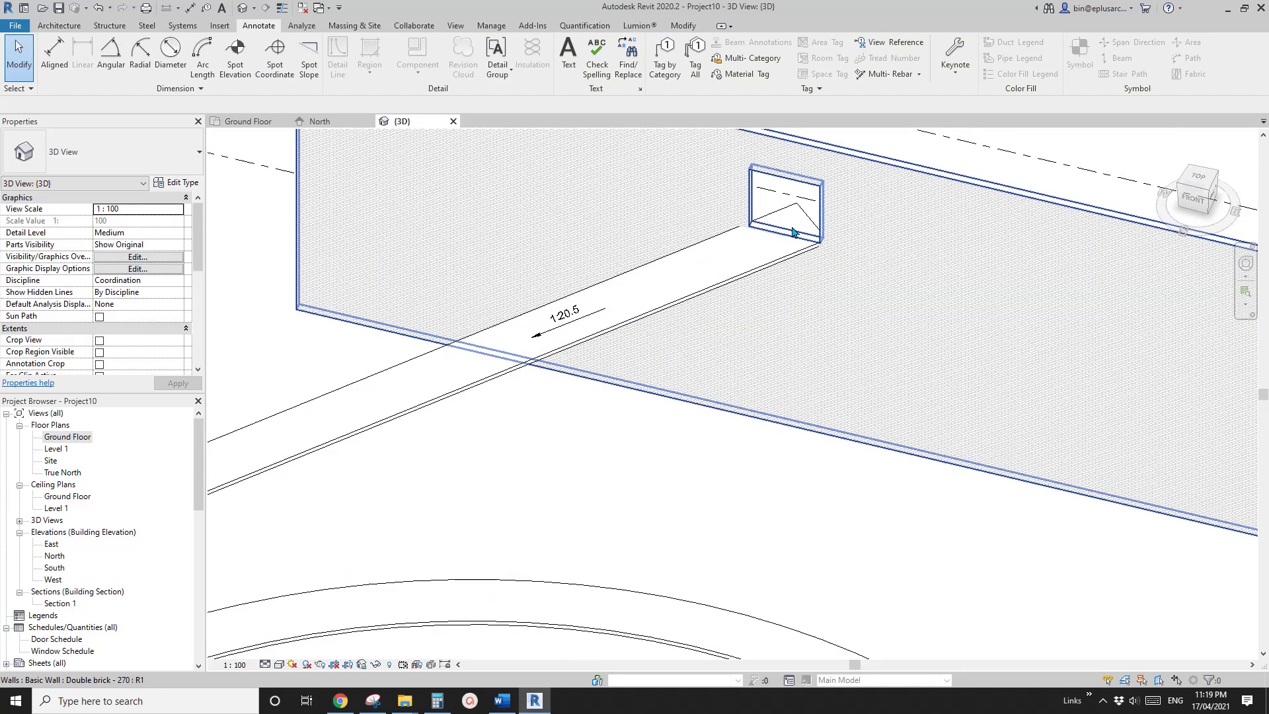
click(797, 233)
scroll(760, 244, down, 3)
middle_drag(680, 225, 673, 254)
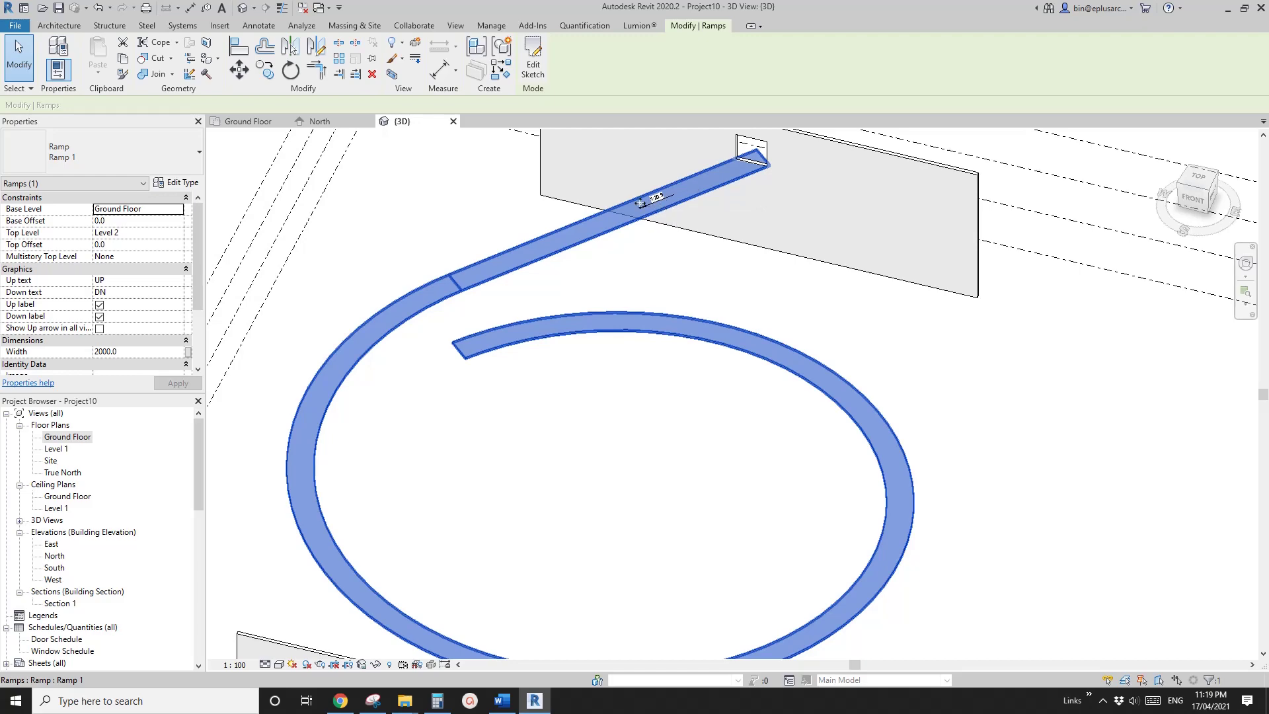
scroll(669, 205, down, 2)
shift+middle_drag(663, 286, 732, 280)
shift+middle_drag(636, 425, 672, 355)
shift+middle_drag(541, 357, 535, 460)
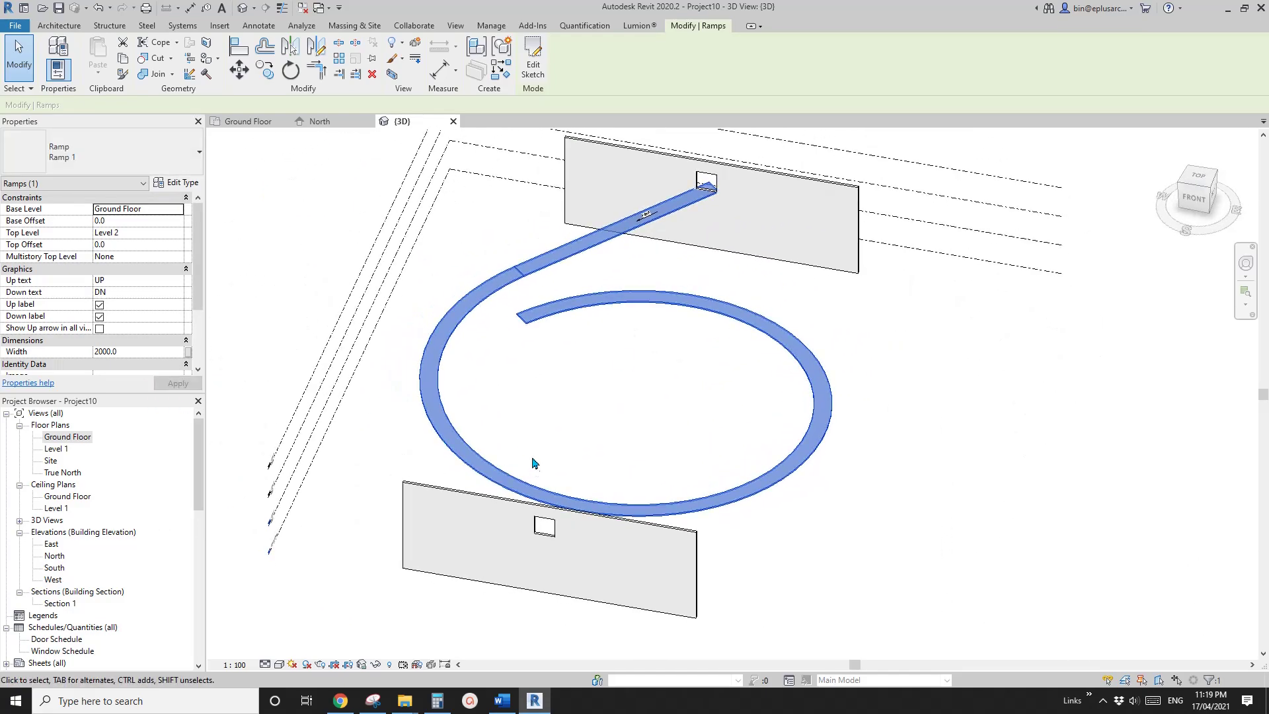
double_click(84, 436)
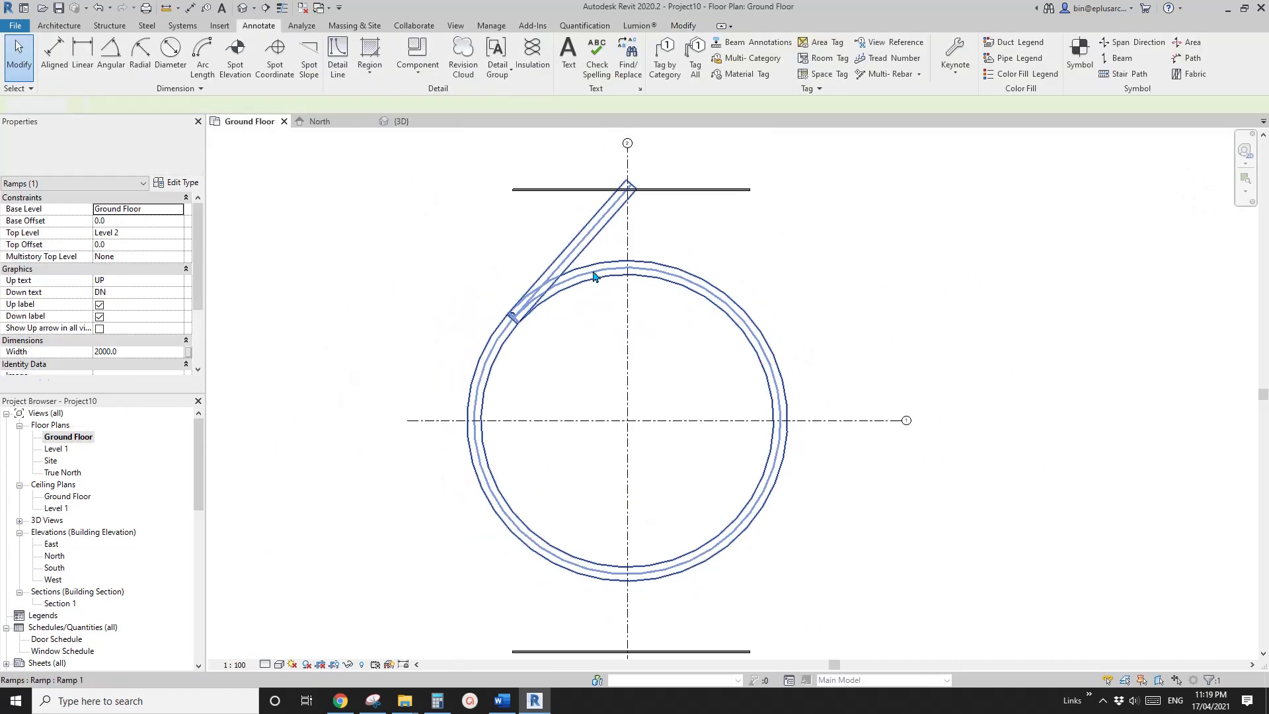
key(r)
key(o)
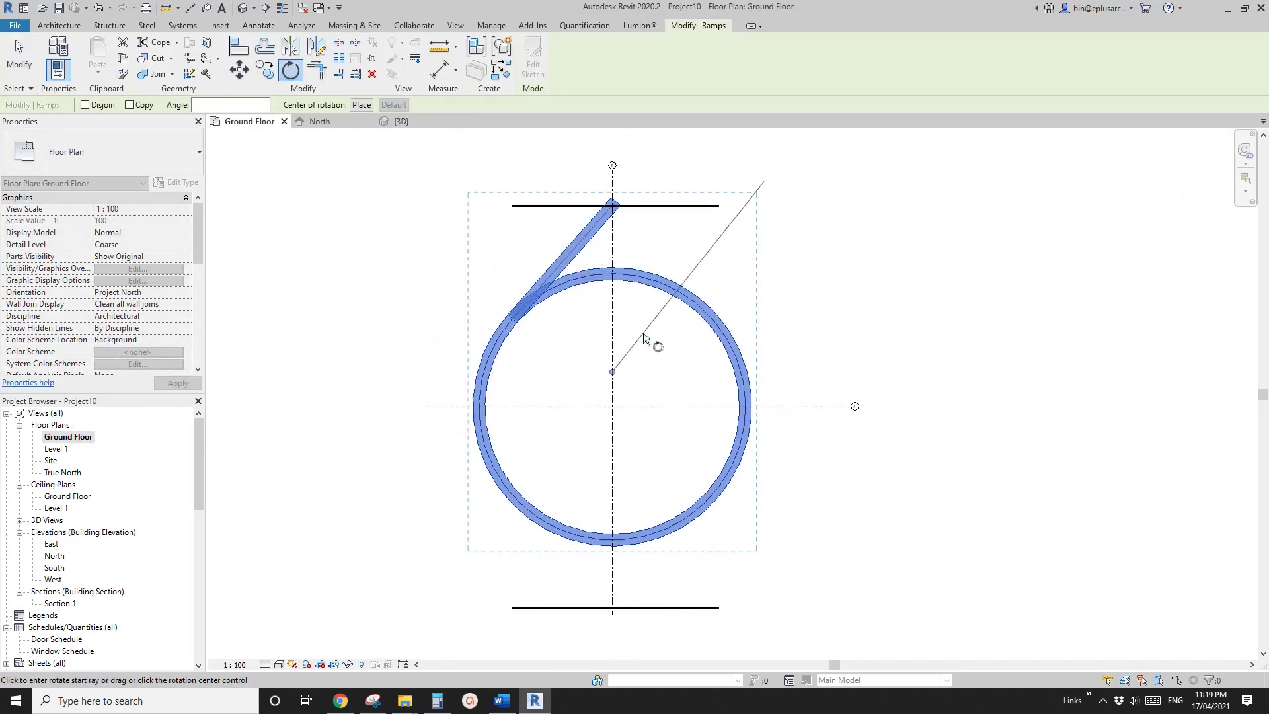
key(space)
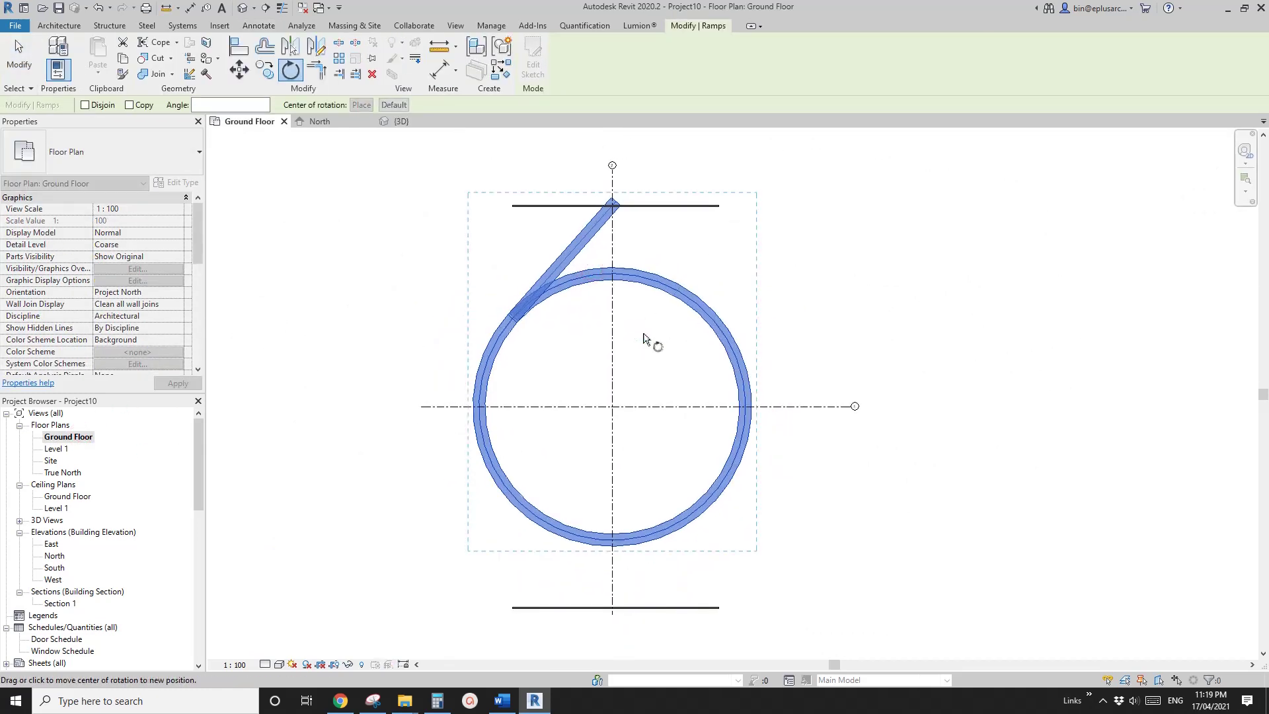
click(613, 406)
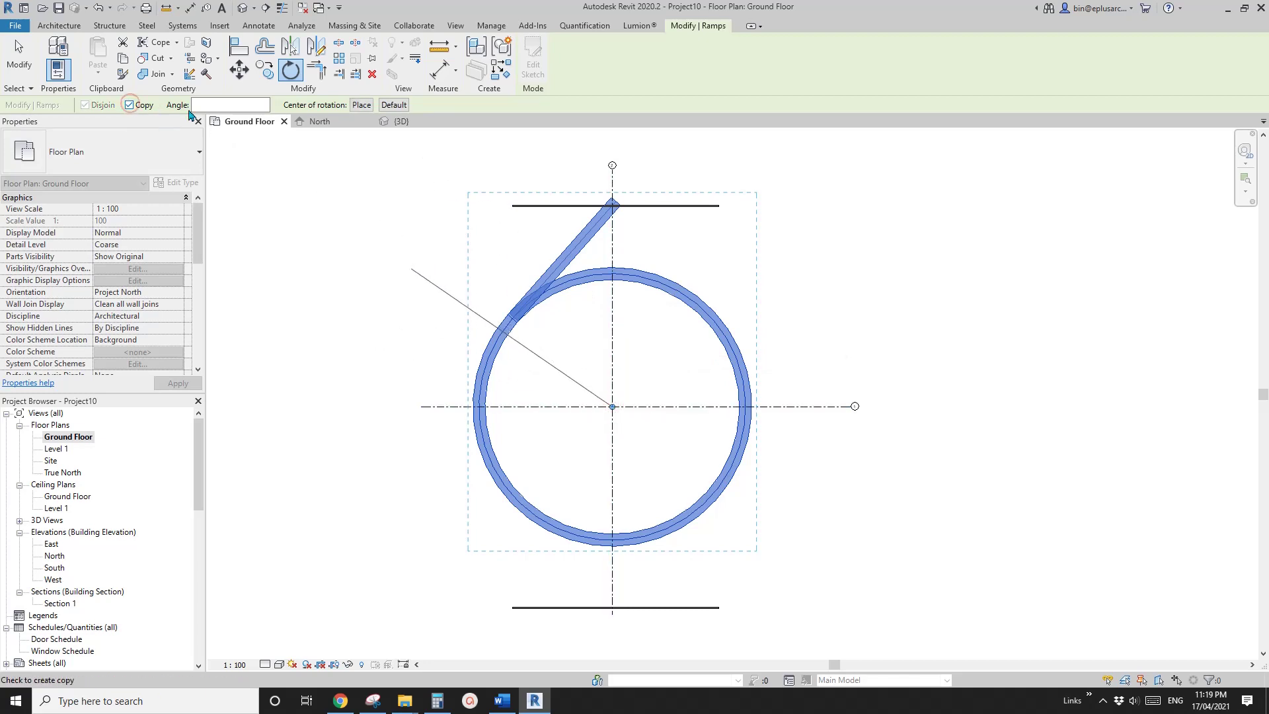
Create a copy of the ramp rotated 180 degrees about the grid intersection, with its straight run reaching the opposite wall
click(852, 203)
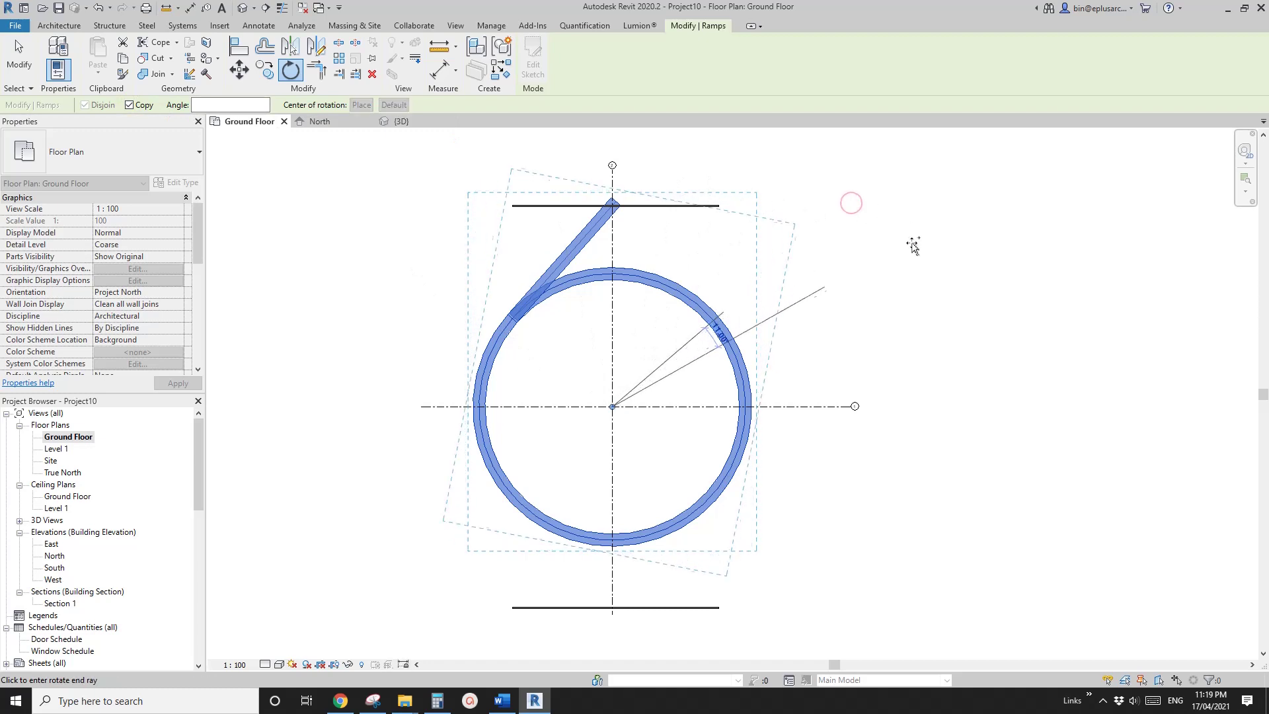
scroll(913, 245, down, 1)
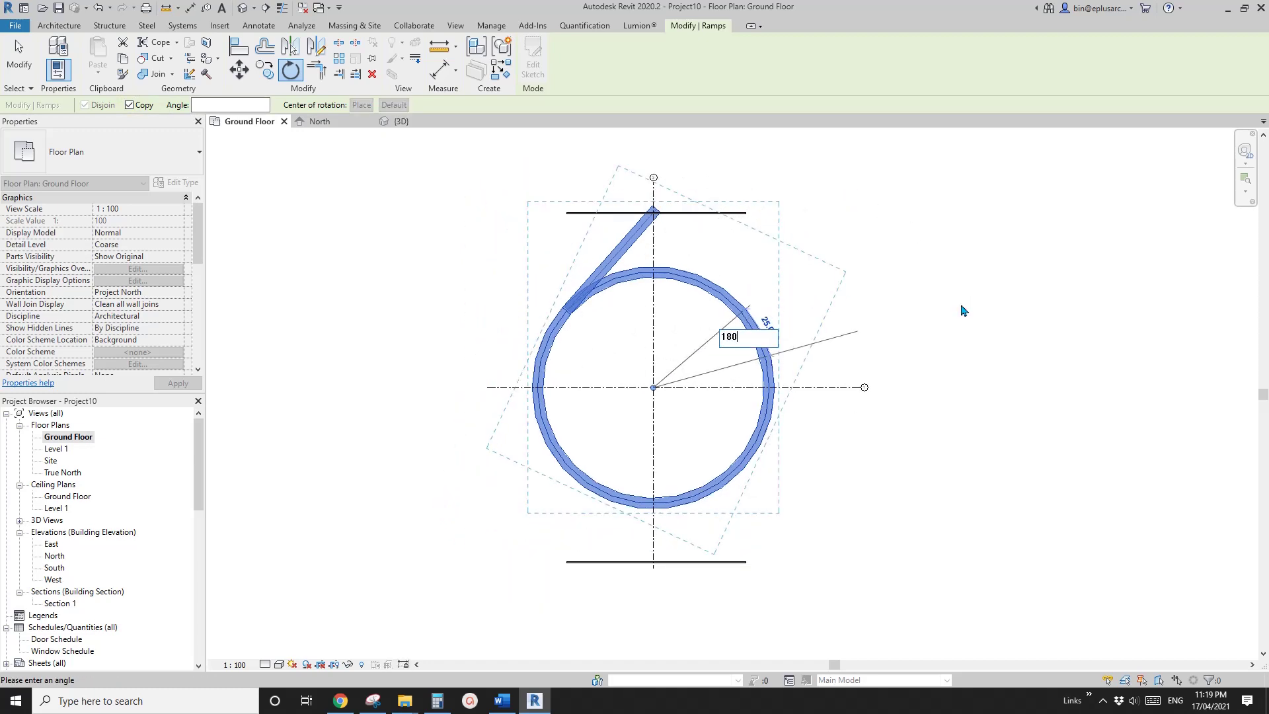
key(Return)
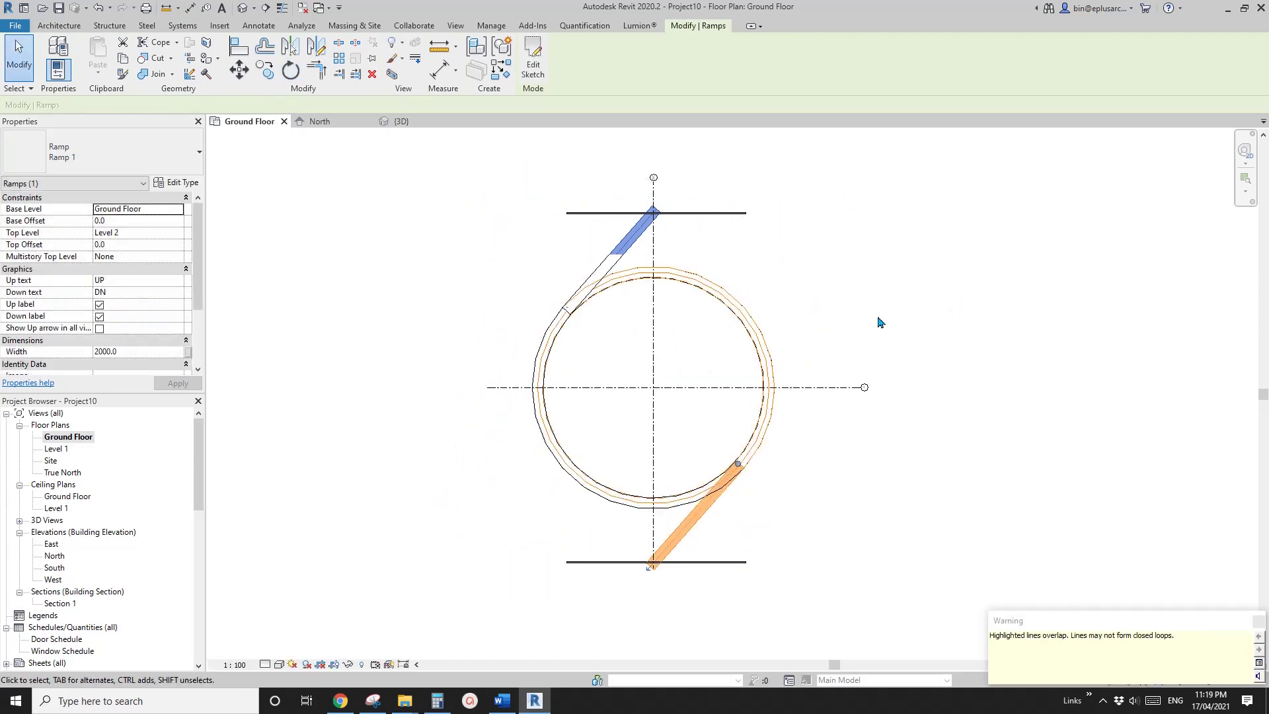
middle_drag(866, 323, 845, 289)
click(808, 334)
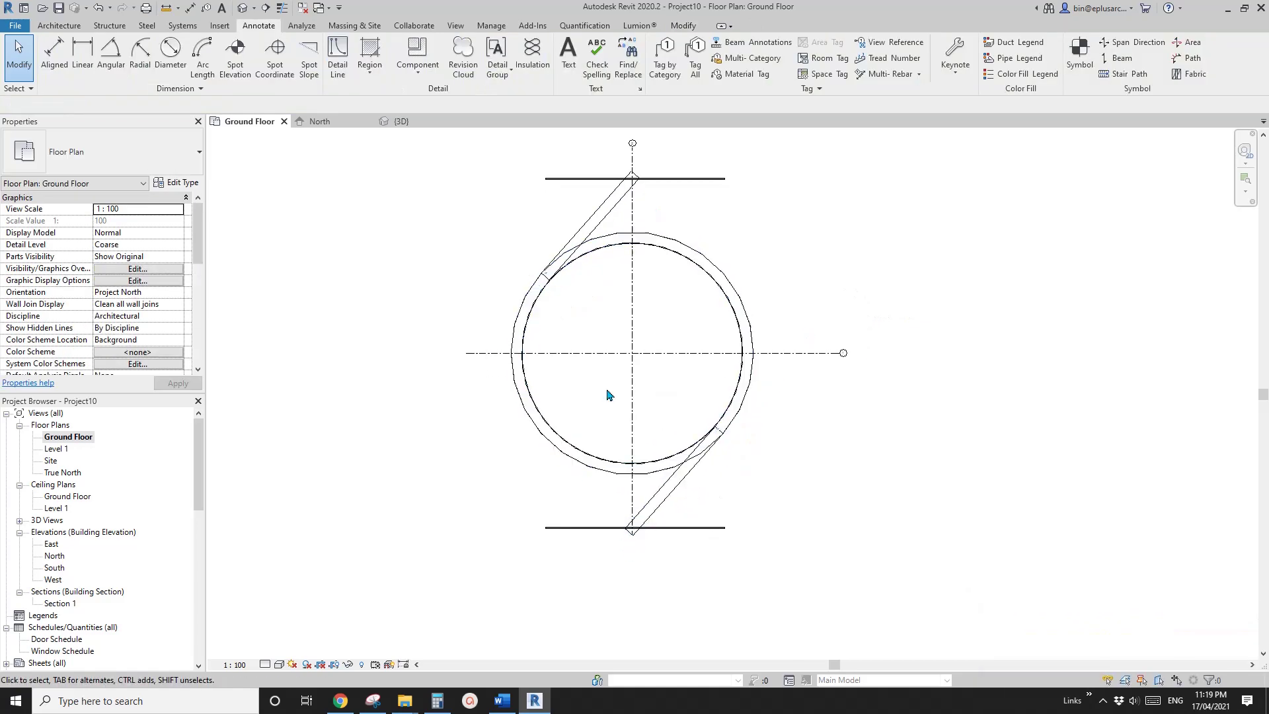
In the 3D view, place a Spot Elevation with a leader on the inner edge of the original ramp near its lower end
click(243, 8)
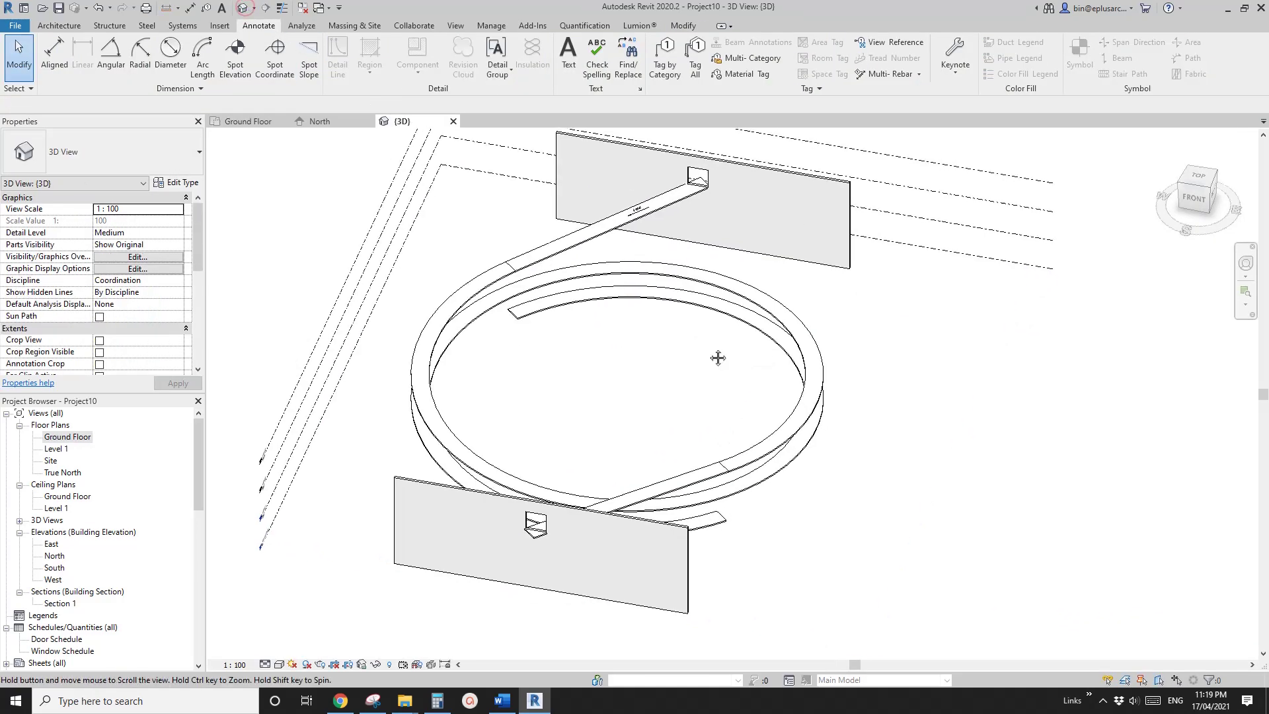
shift+middle_drag(799, 357, 677, 349)
scroll(677, 351, up, 1)
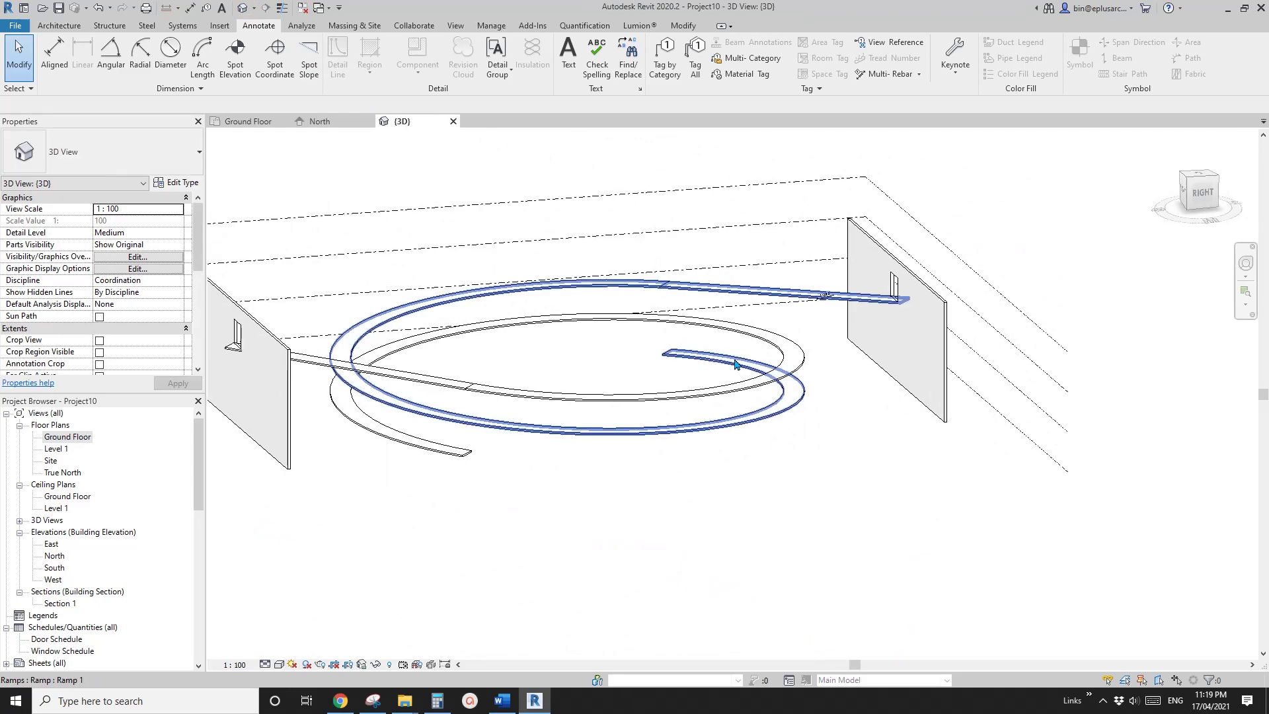
shift+middle_drag(675, 291, 646, 360)
scroll(634, 317, up, 5)
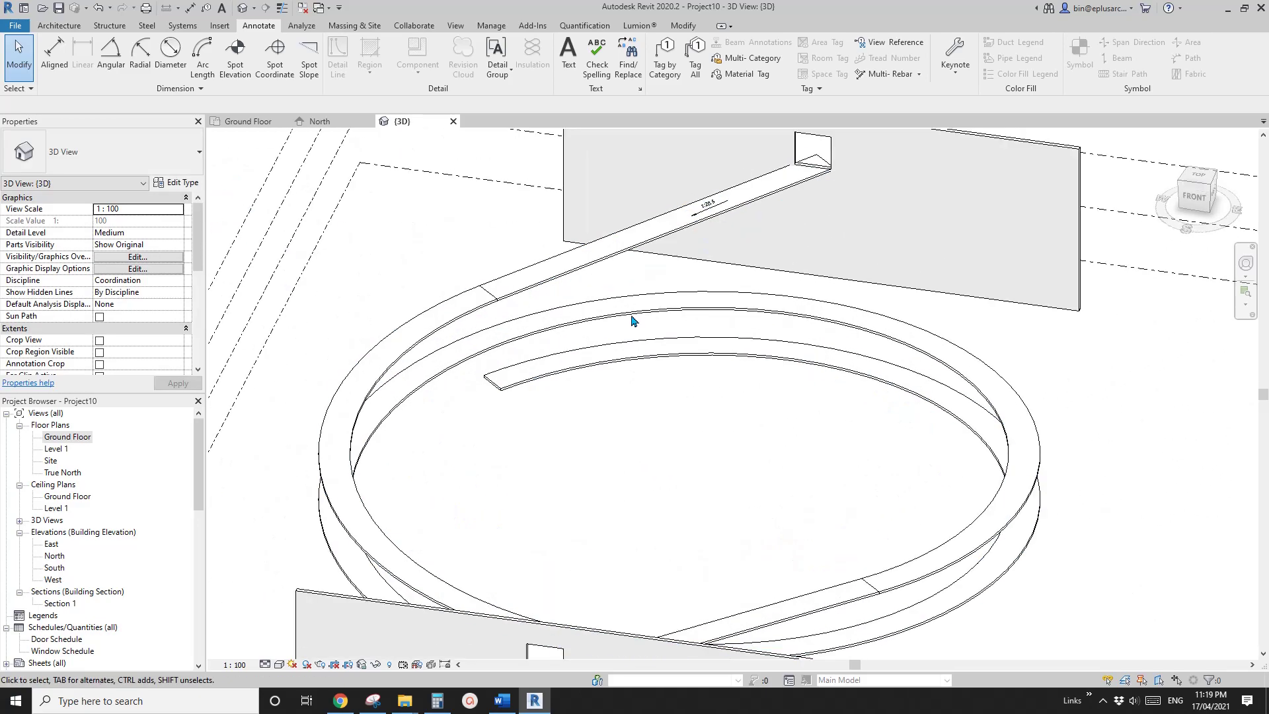
click(306, 25)
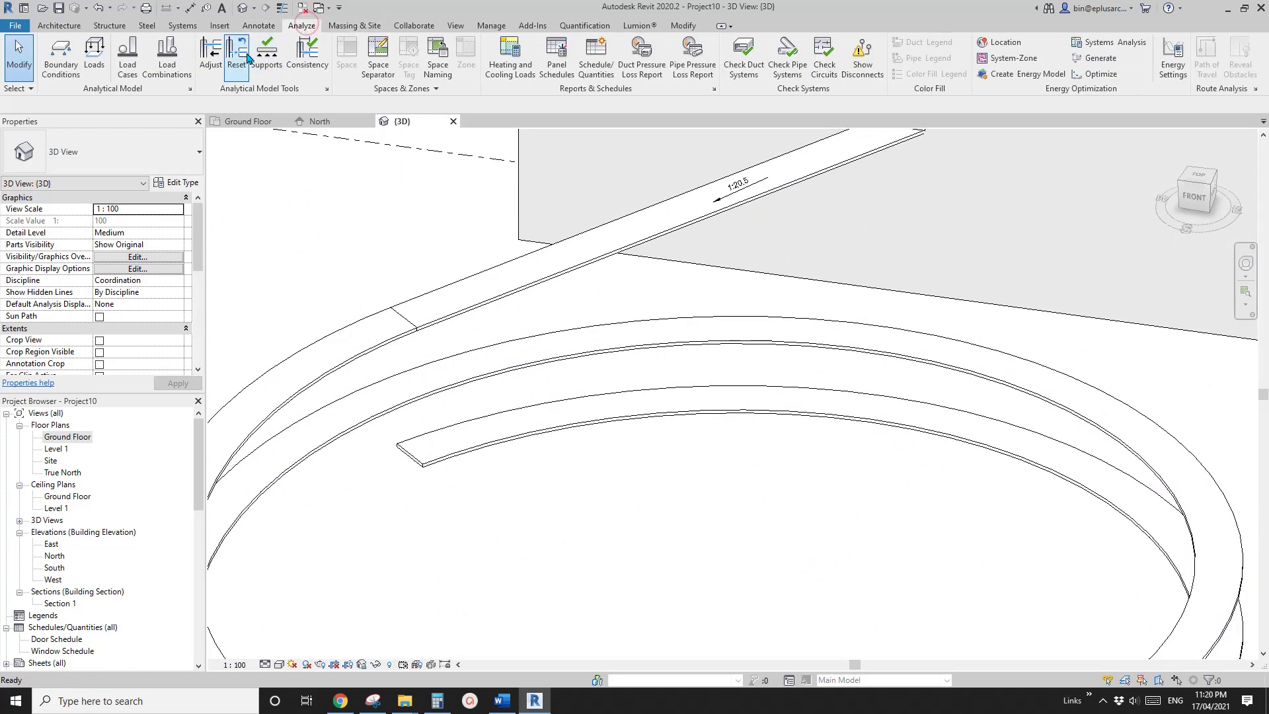
click(268, 26)
click(234, 54)
scroll(567, 381, up, 1)
scroll(566, 381, up, 3)
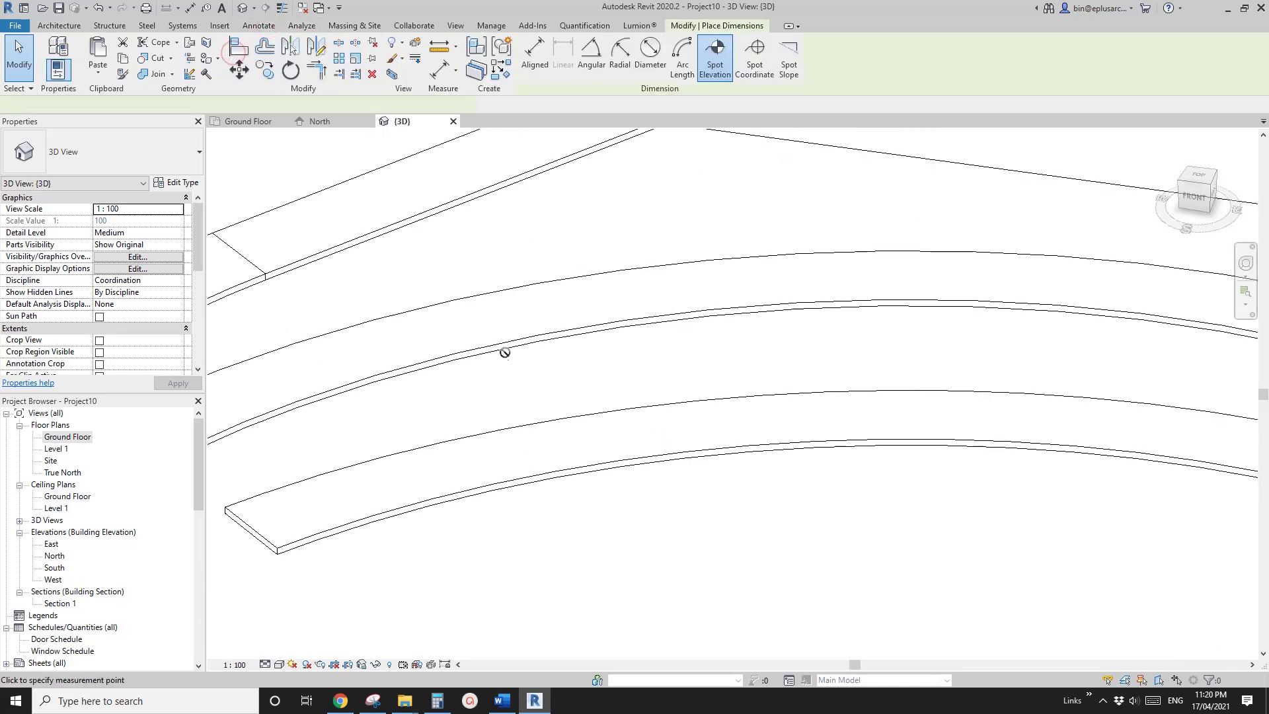
click(515, 470)
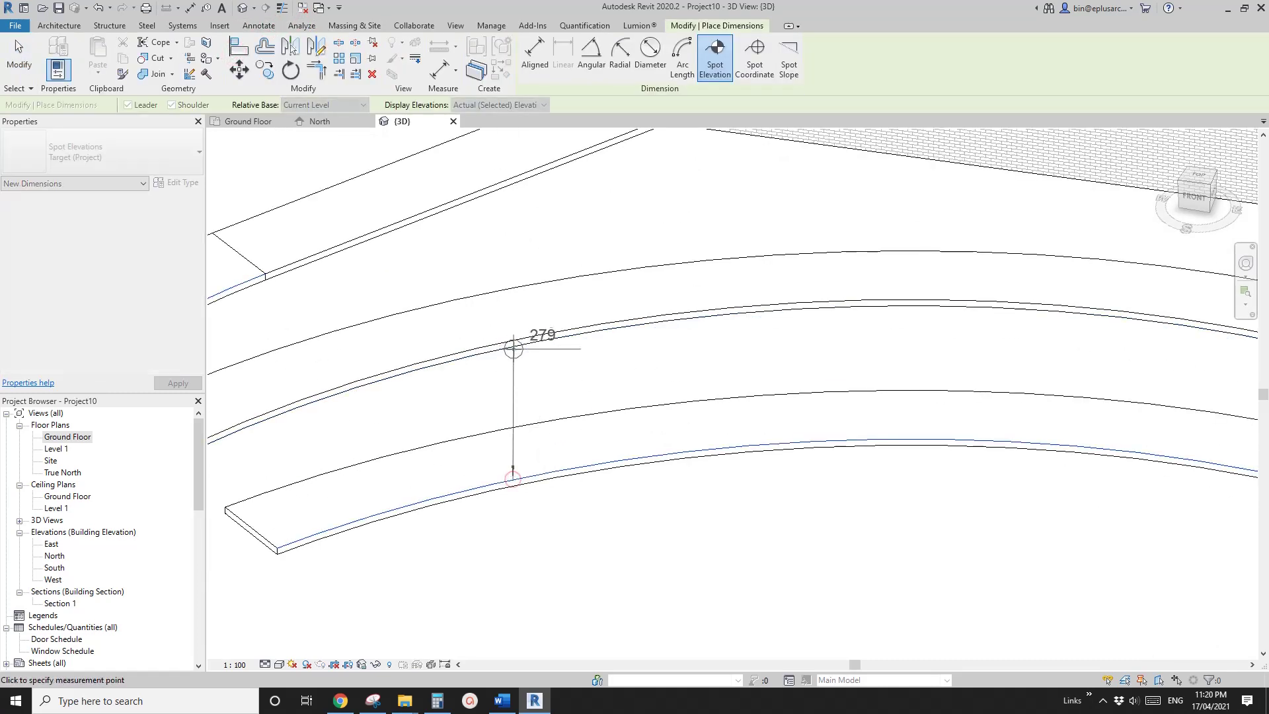
click(541, 441)
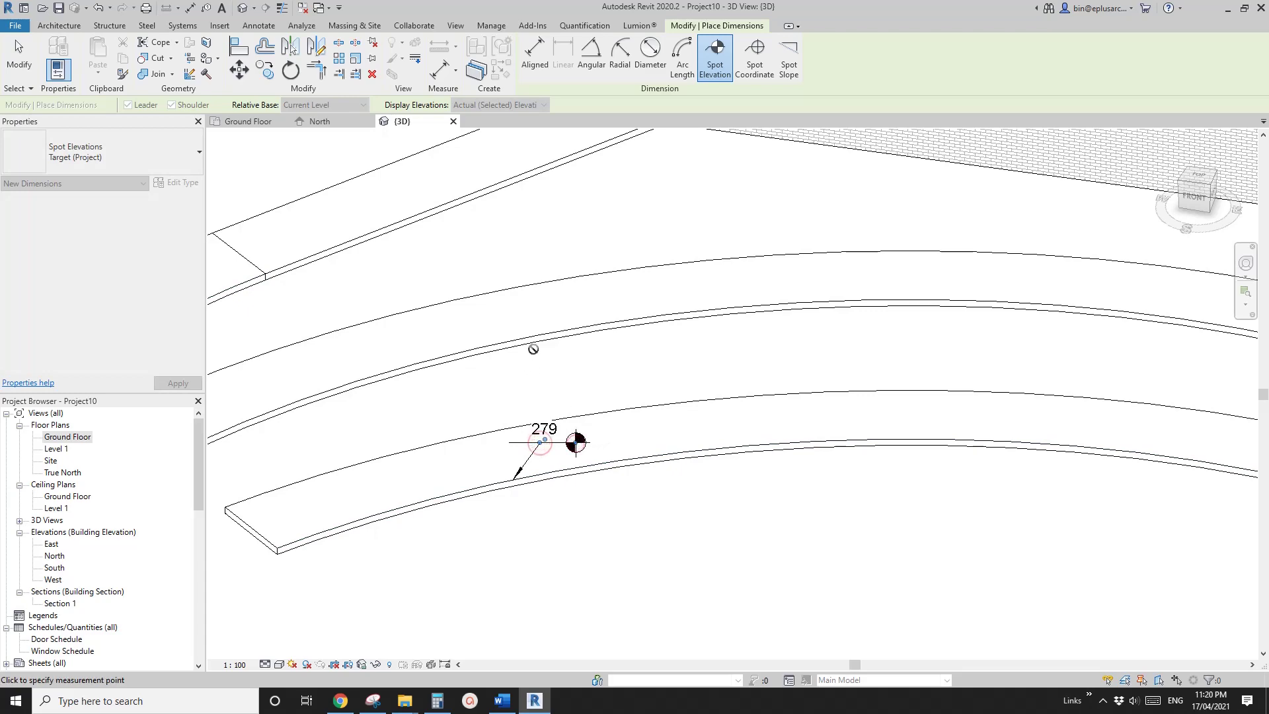
Place a Spot Elevation with a leader on the ramp edge directly above the existing spot elevation
click(512, 348)
click(523, 372)
click(587, 371)
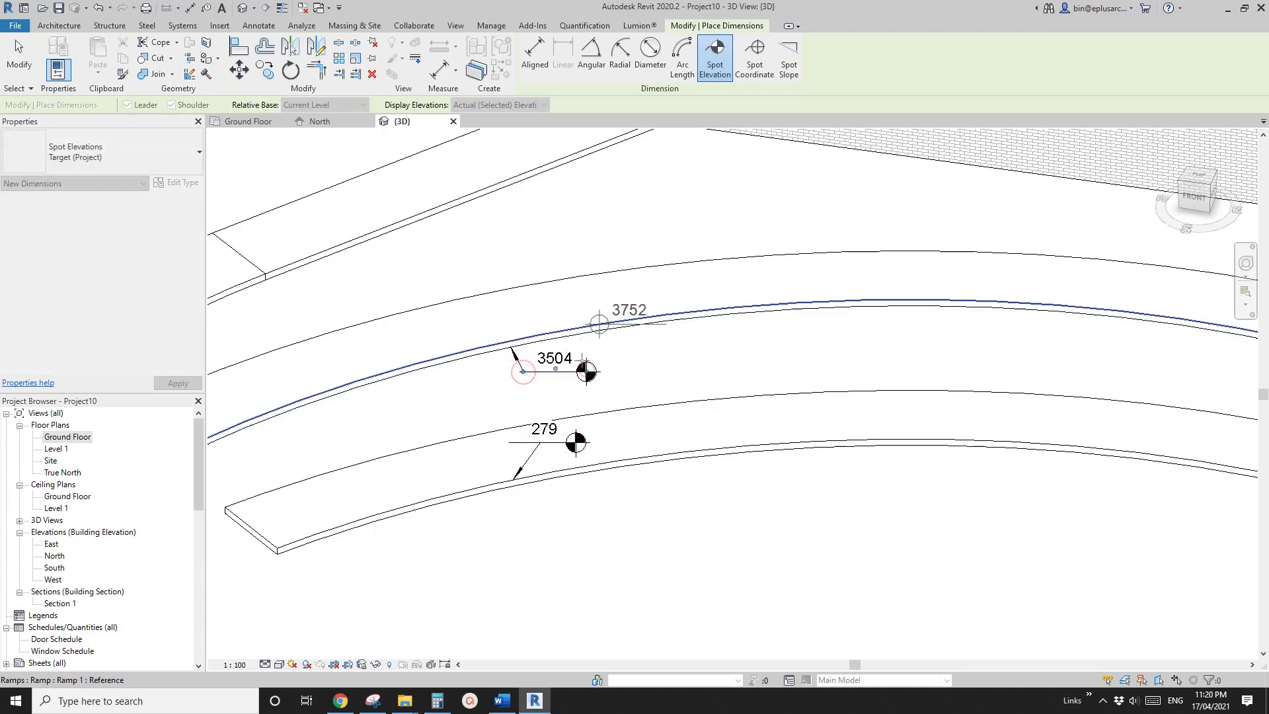
scroll(600, 324, down, 5)
key(Escape)
key(Escape)
Compare the ramps with the museum's reference photo in Word, and open the Level 1 floor plan back in Revit
shift+middle_drag(681, 363, 527, 404)
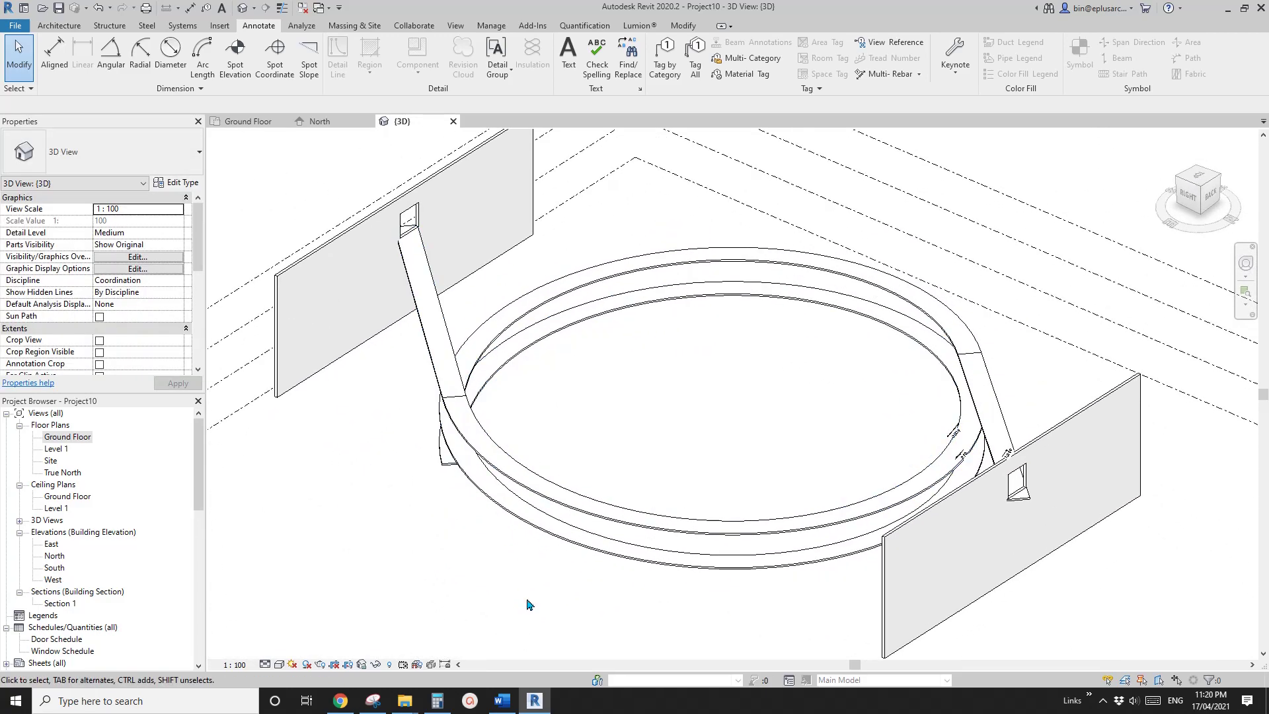
click(502, 702)
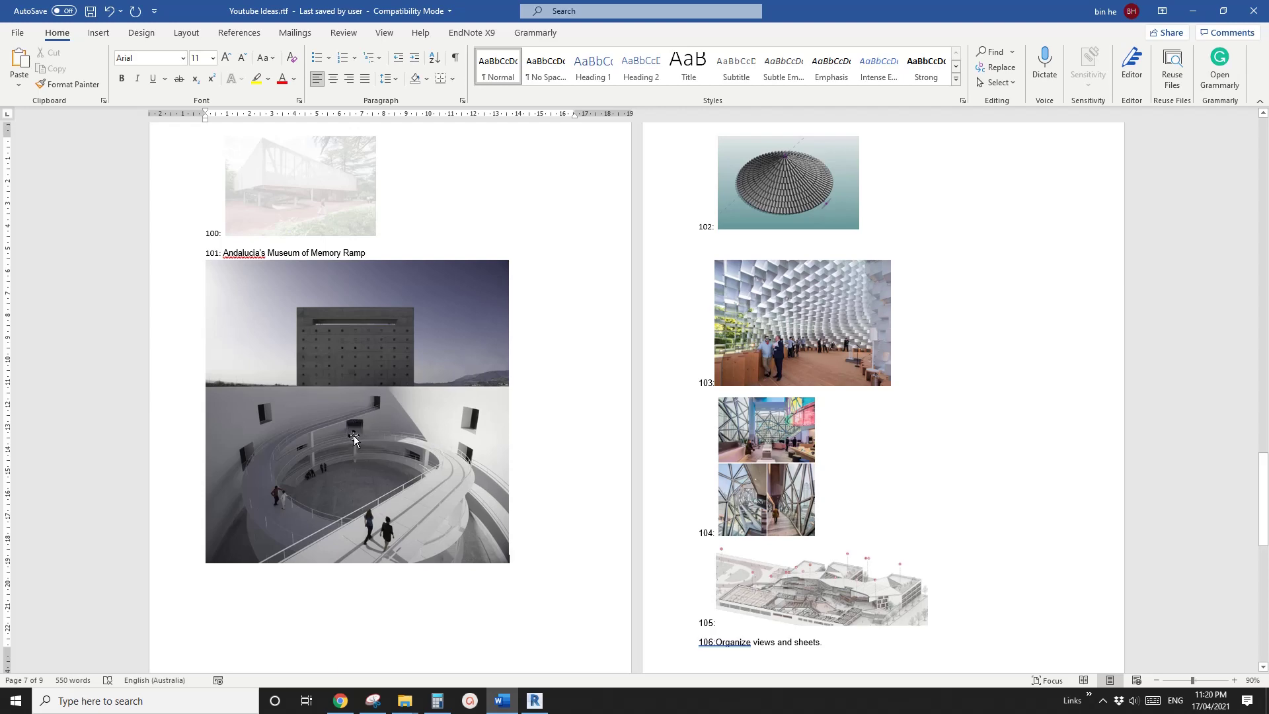
click(534, 701)
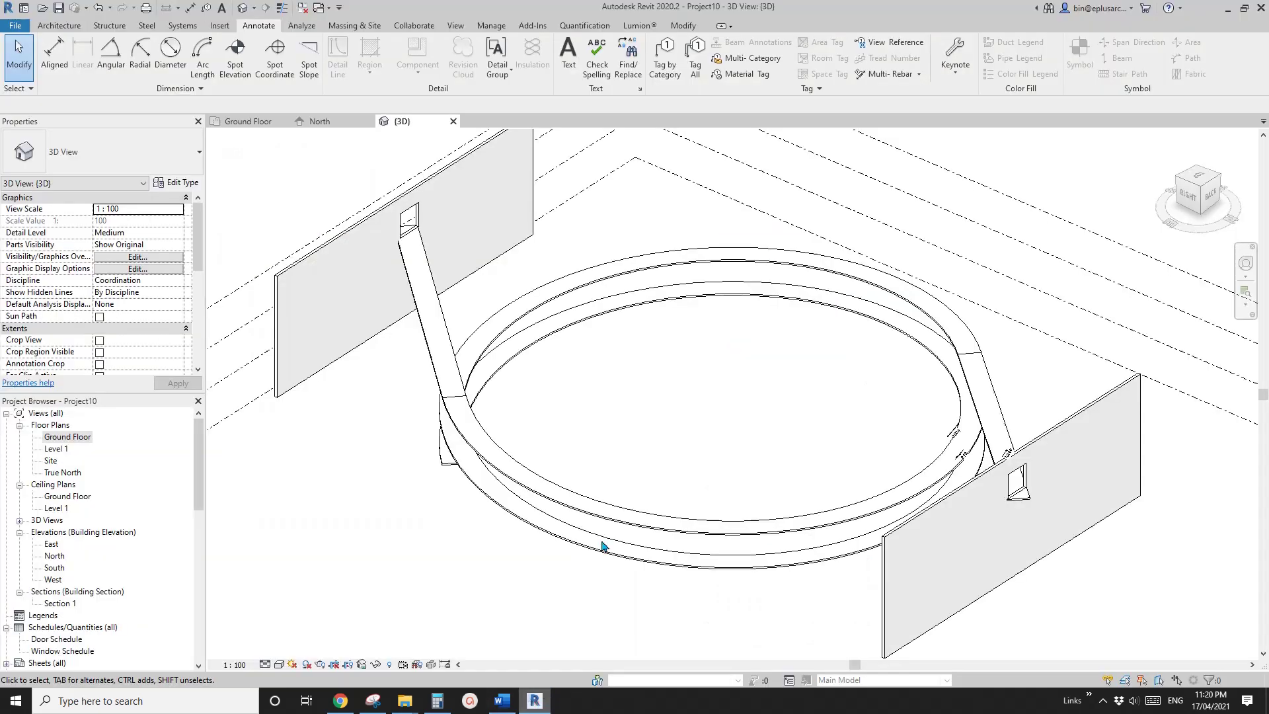
double_click(56, 449)
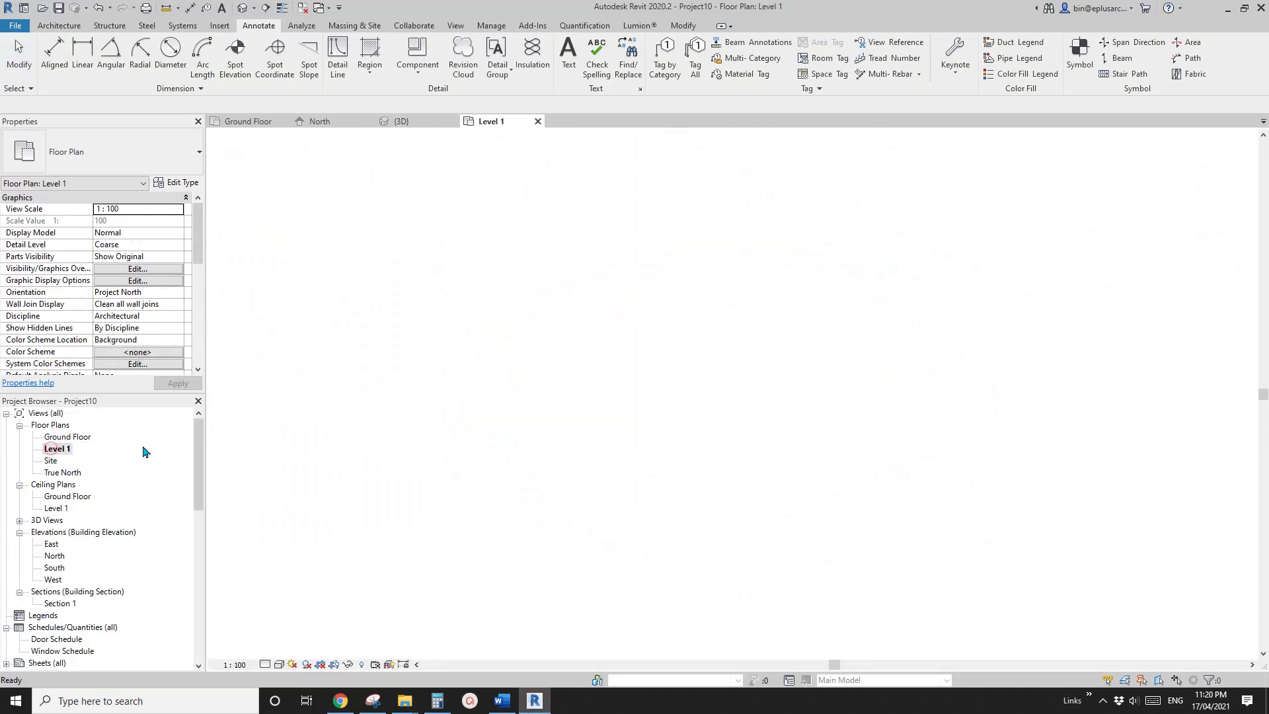
scroll(639, 468, up, 2)
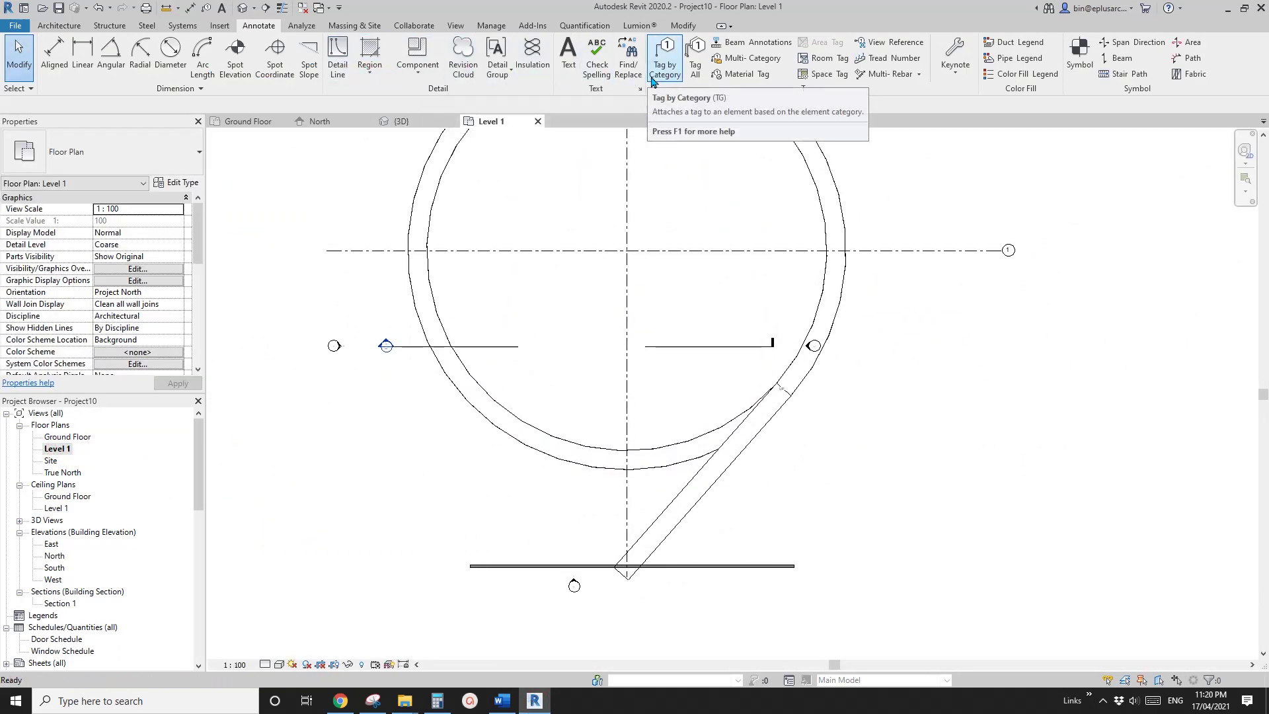
Start a Generic 150mm floor on Level 1 with boundary lines offset 1000 on both sides of the vertical grid
click(59, 25)
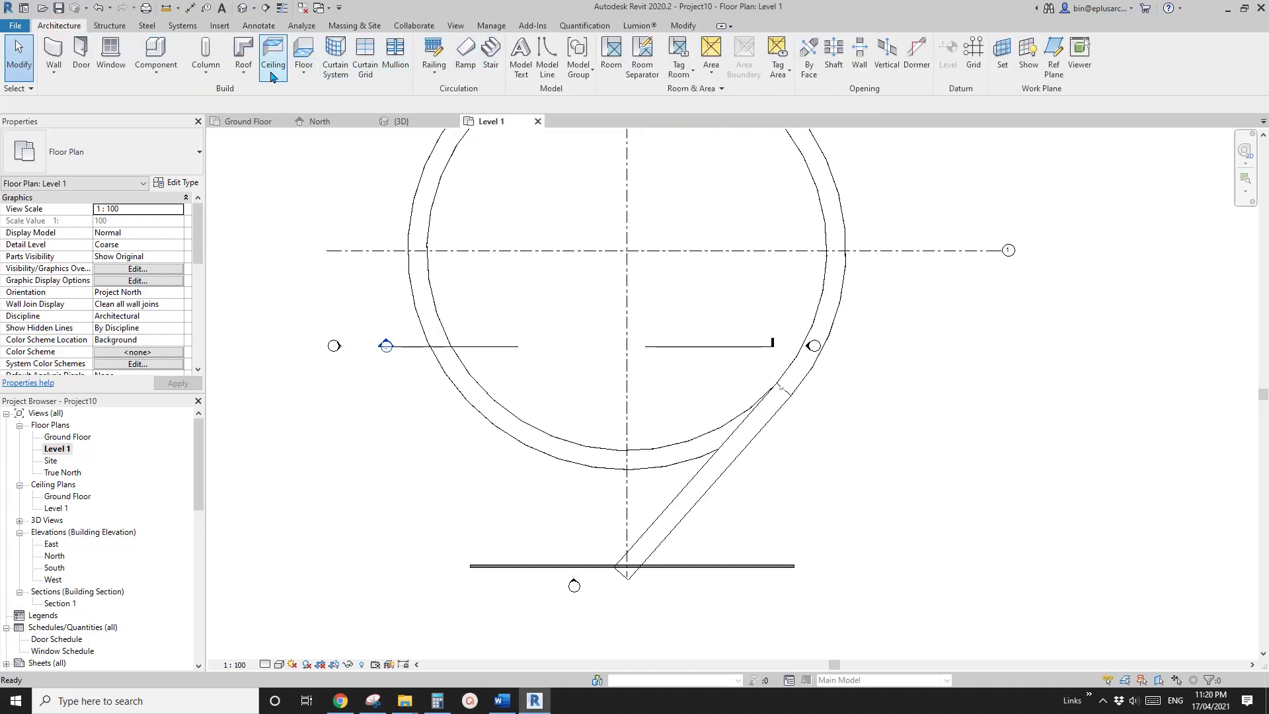
click(303, 50)
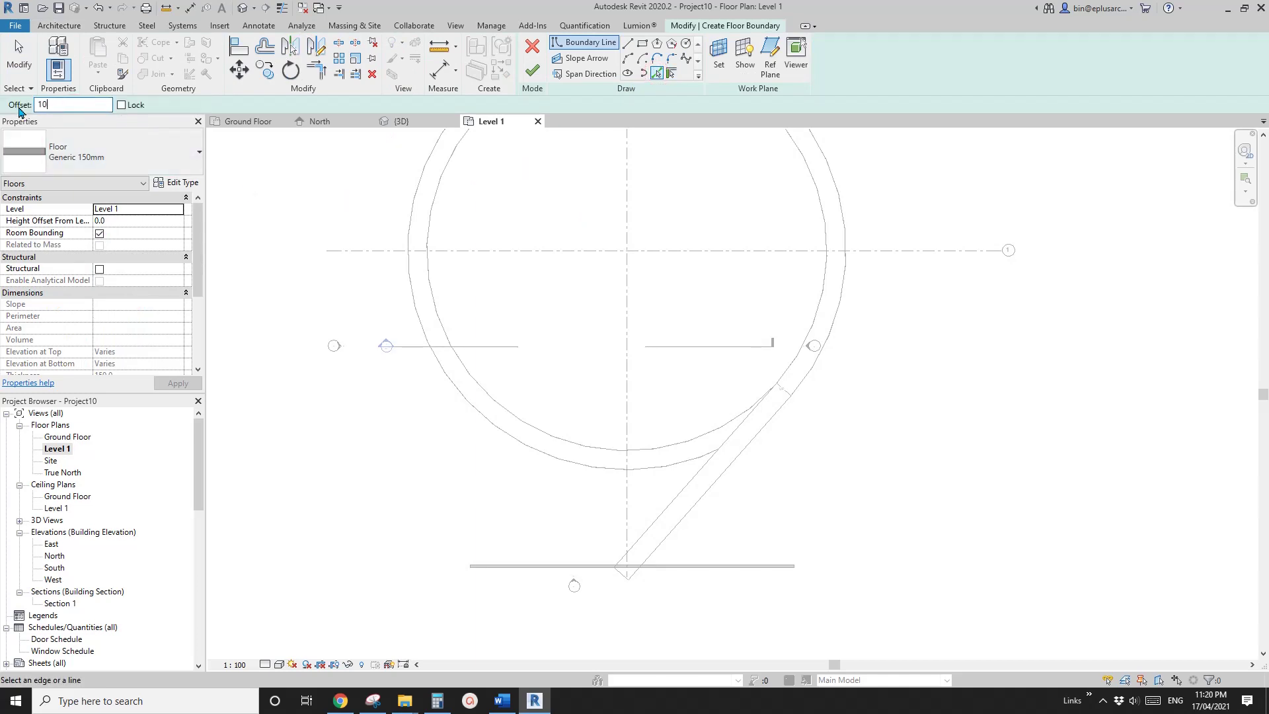
key(Return)
click(627, 512)
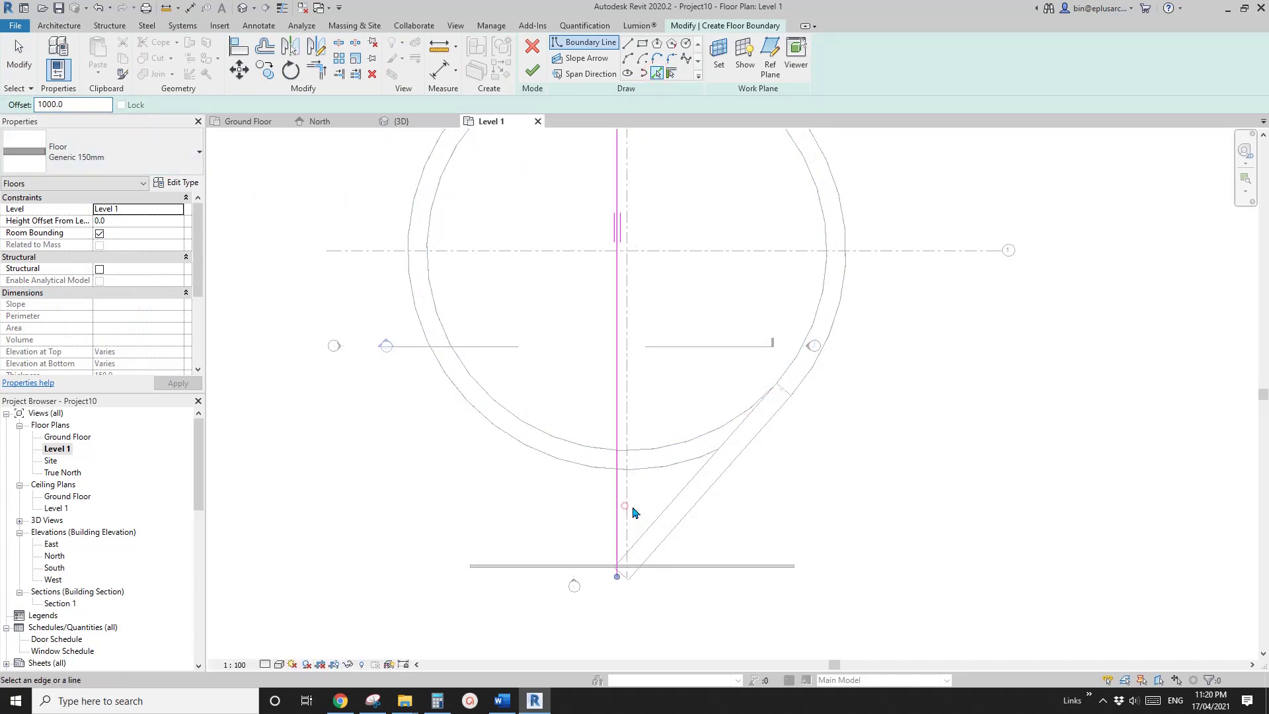
click(630, 513)
scroll(684, 527, up, 2)
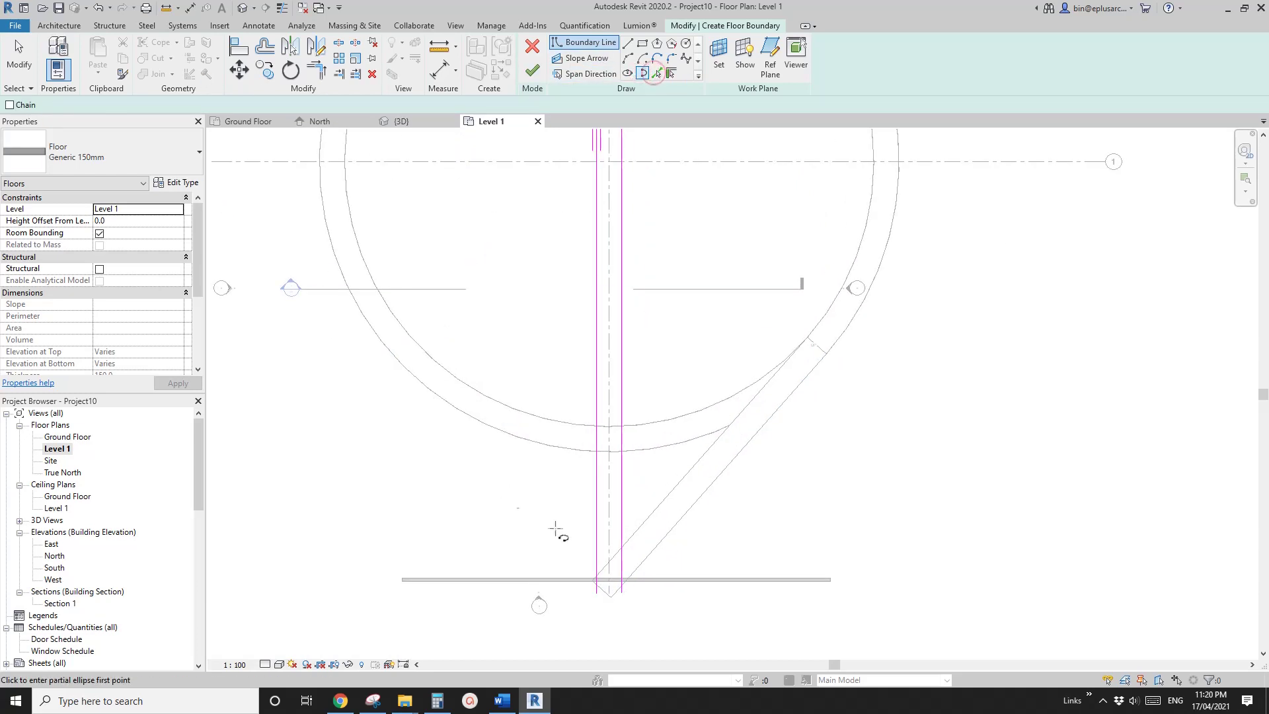
Add boundary lines along the wall face and the ramp's outer edge, and trim all four lines into a closed strip
click(657, 72)
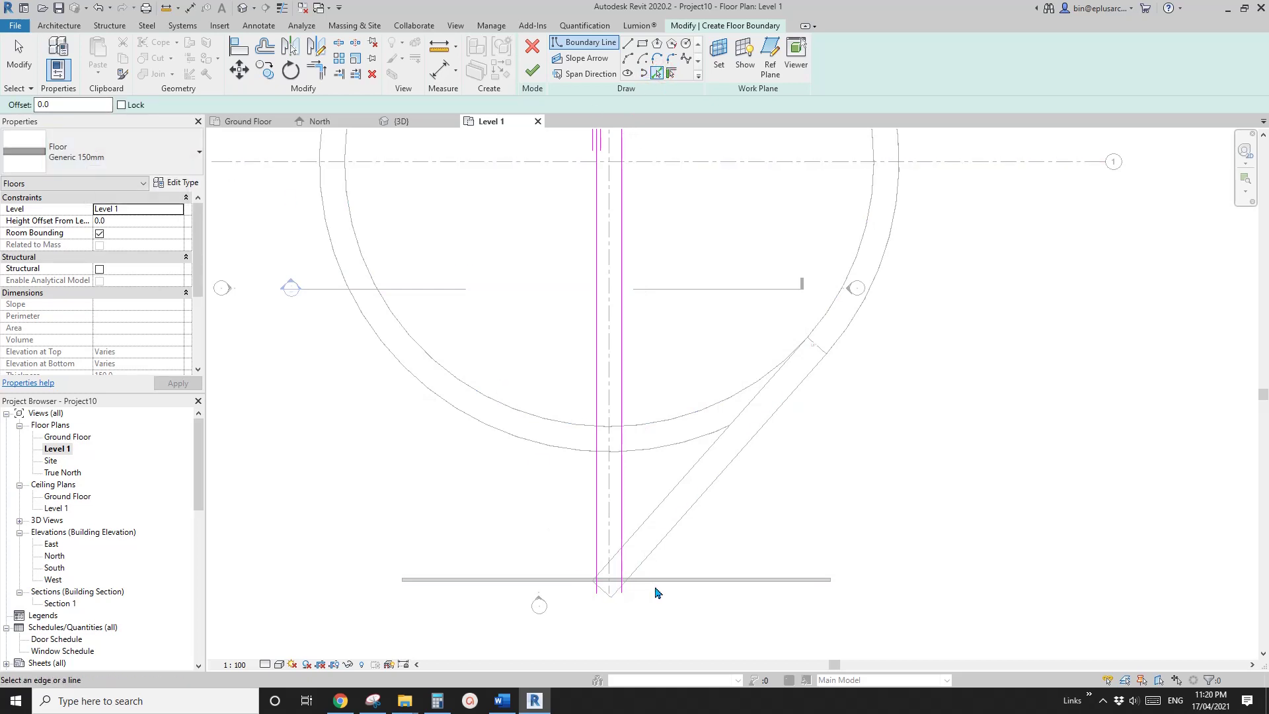
scroll(606, 570, up, 2)
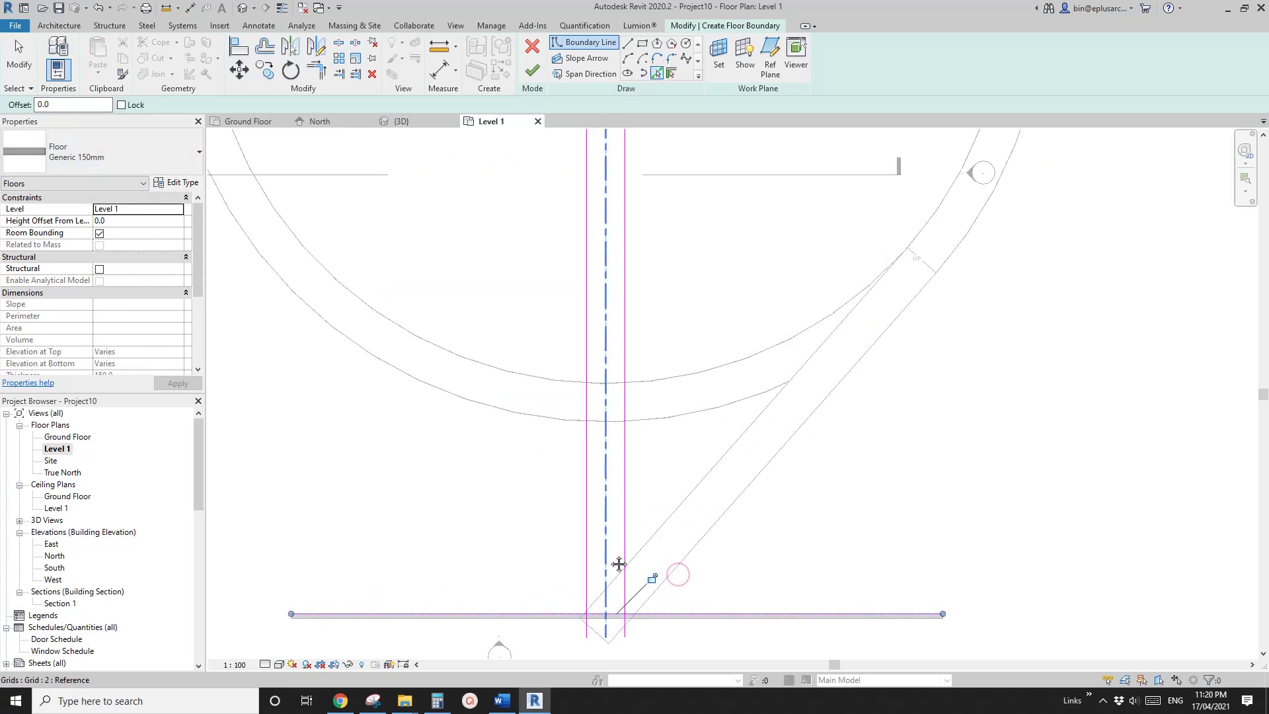
click(631, 431)
key(r)
click(625, 433)
click(615, 421)
click(610, 421)
click(585, 437)
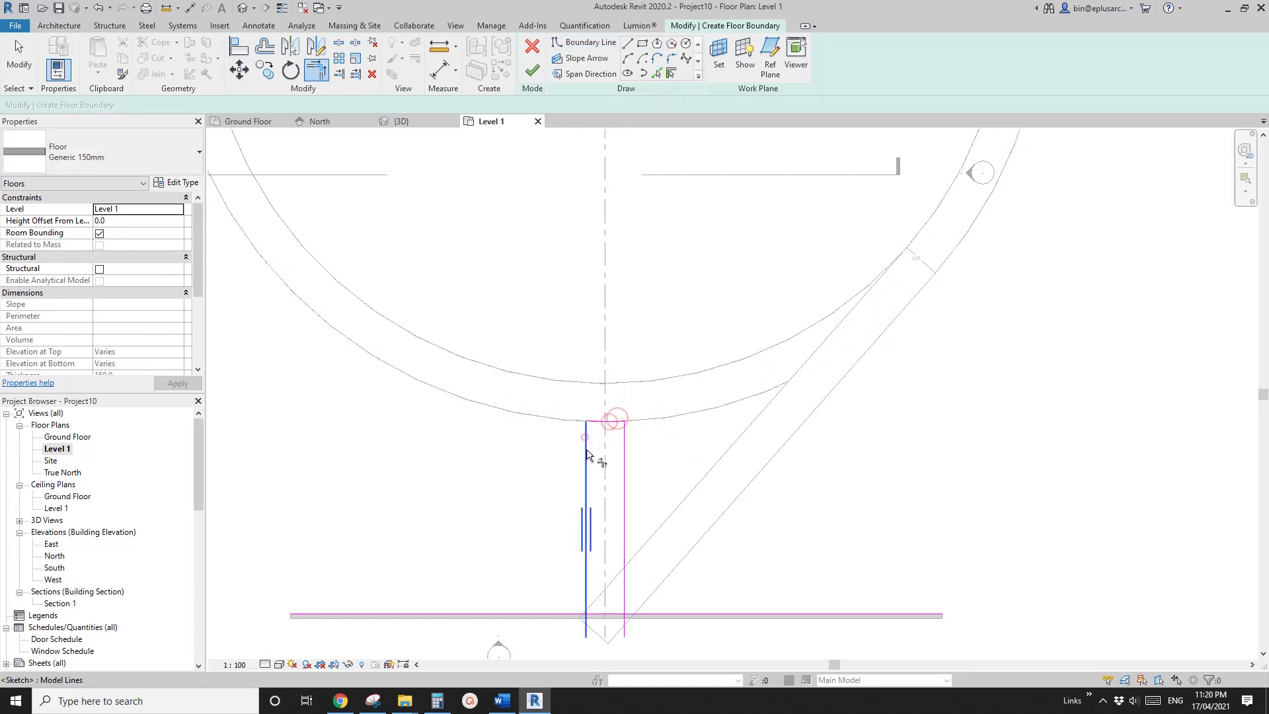
click(586, 450)
scroll(654, 269, down, 2)
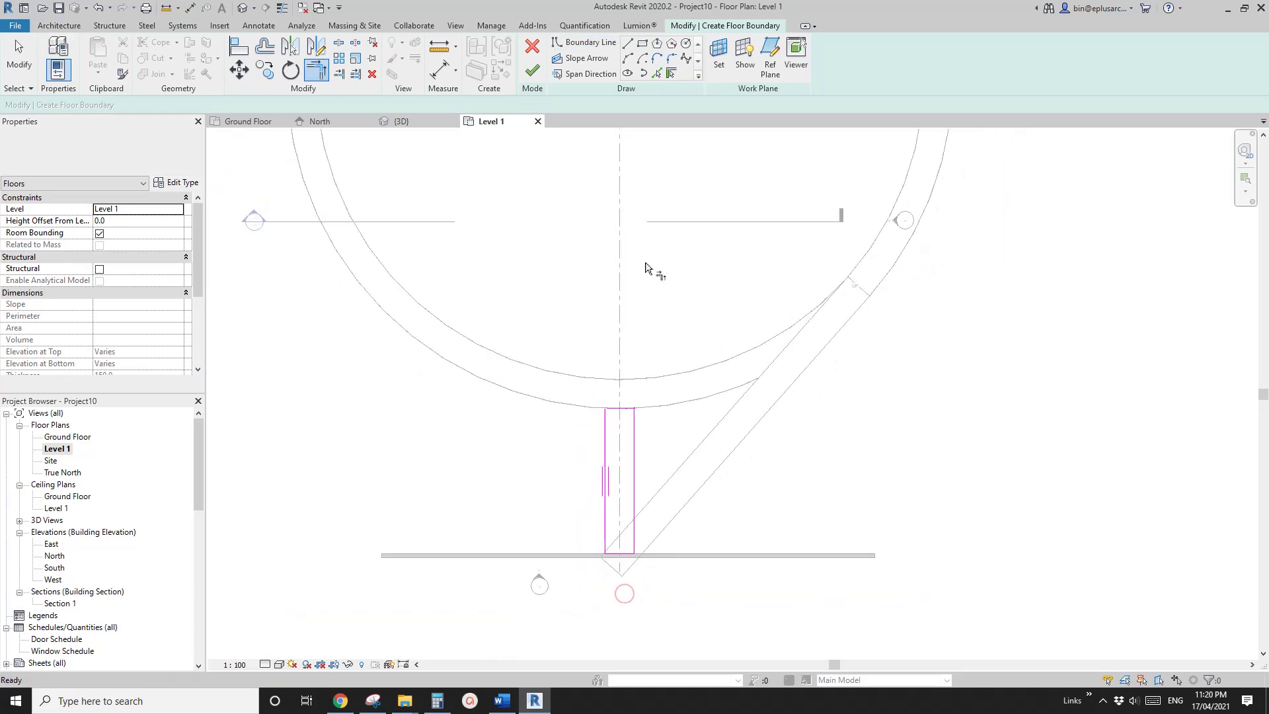
Finish the floor sketch and select the new floor in the 3D view to compare it with the wall opening
click(533, 70)
middle_drag(624, 195, 630, 201)
key(Escape)
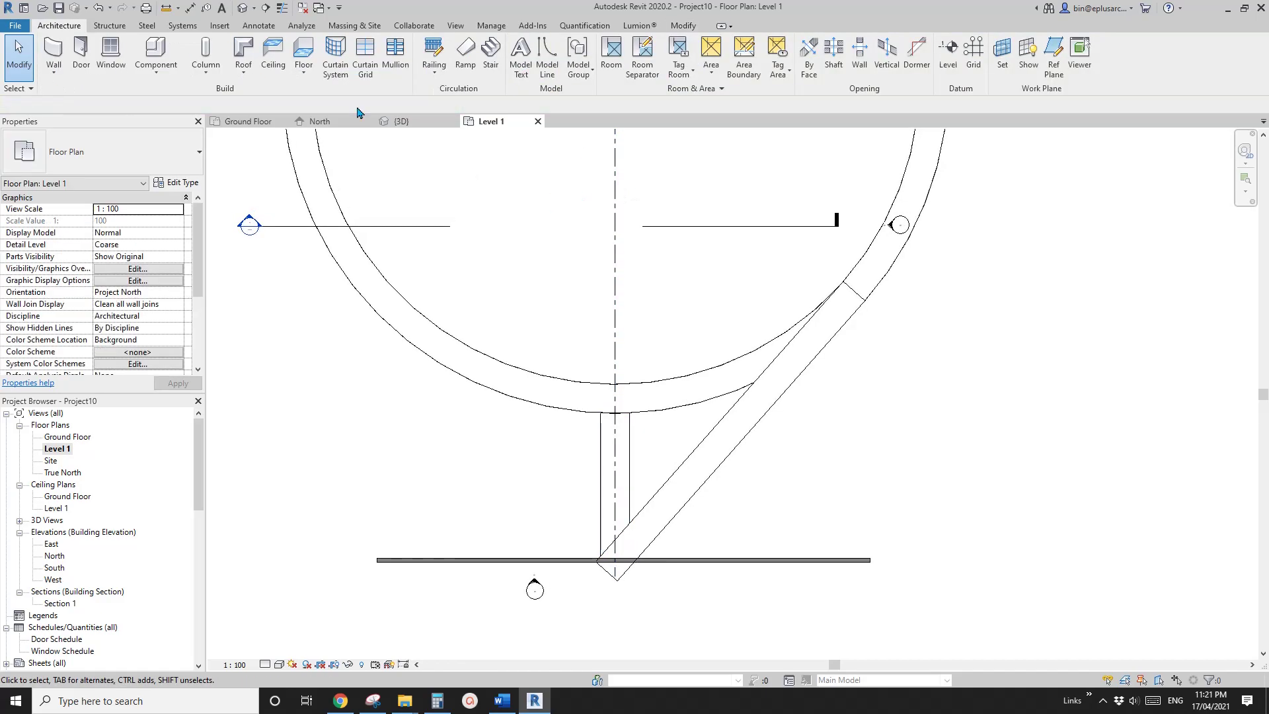
click(249, 13)
scroll(541, 308, up, 5)
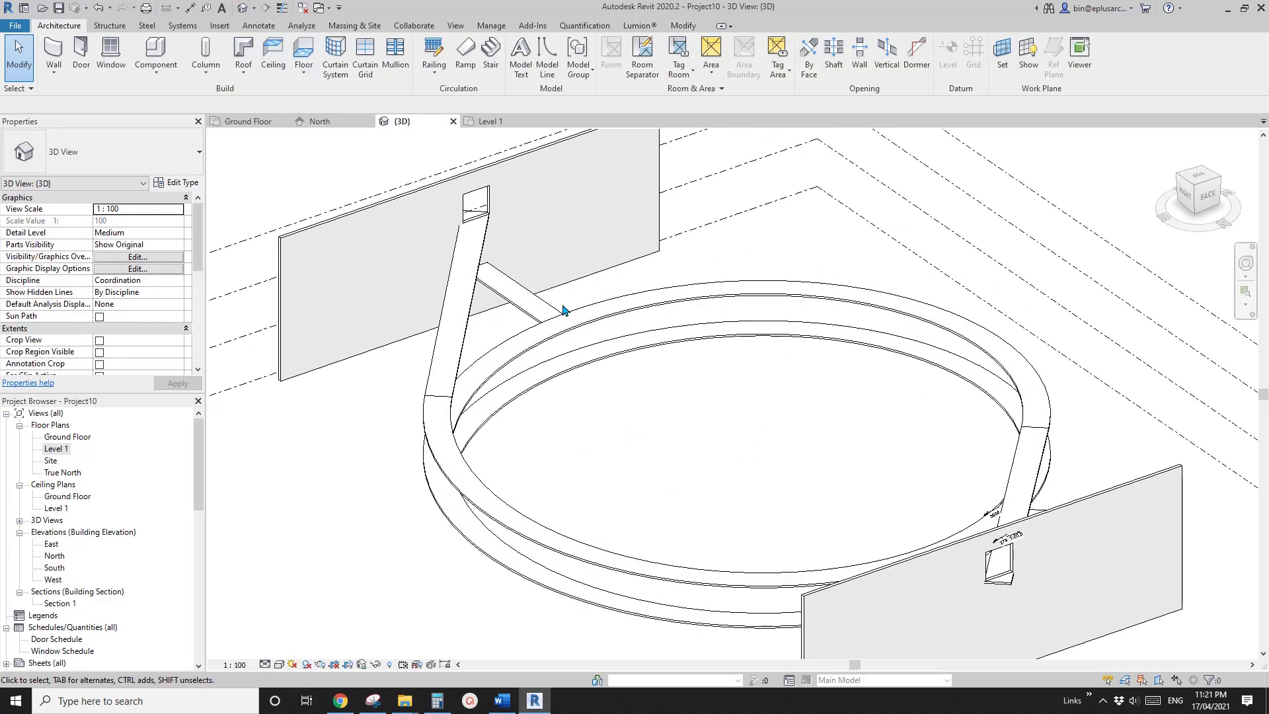
click(541, 309)
shift+middle_drag(540, 308, 669, 250)
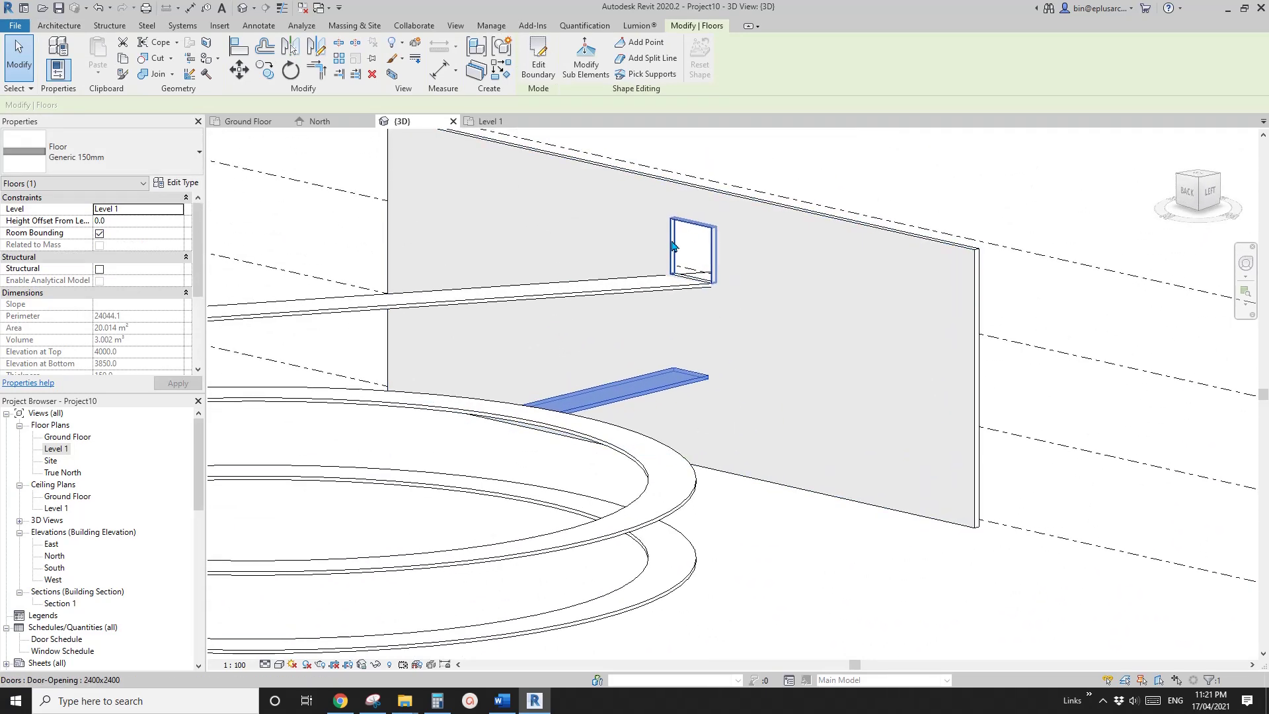
Copy the wall's 2400x2400 door opening and paste it aligned to the Ground Floor and Level 1
click(694, 231)
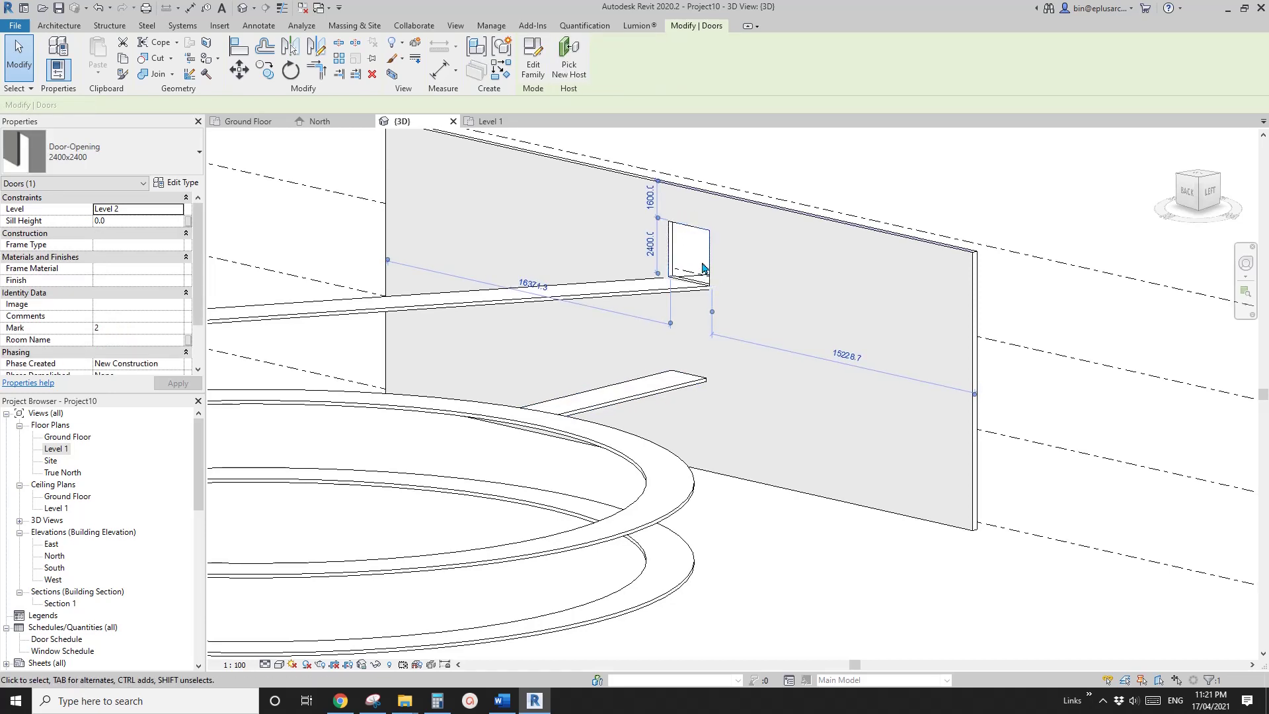
middle_drag(705, 268, 722, 282)
scroll(667, 198, up, 1)
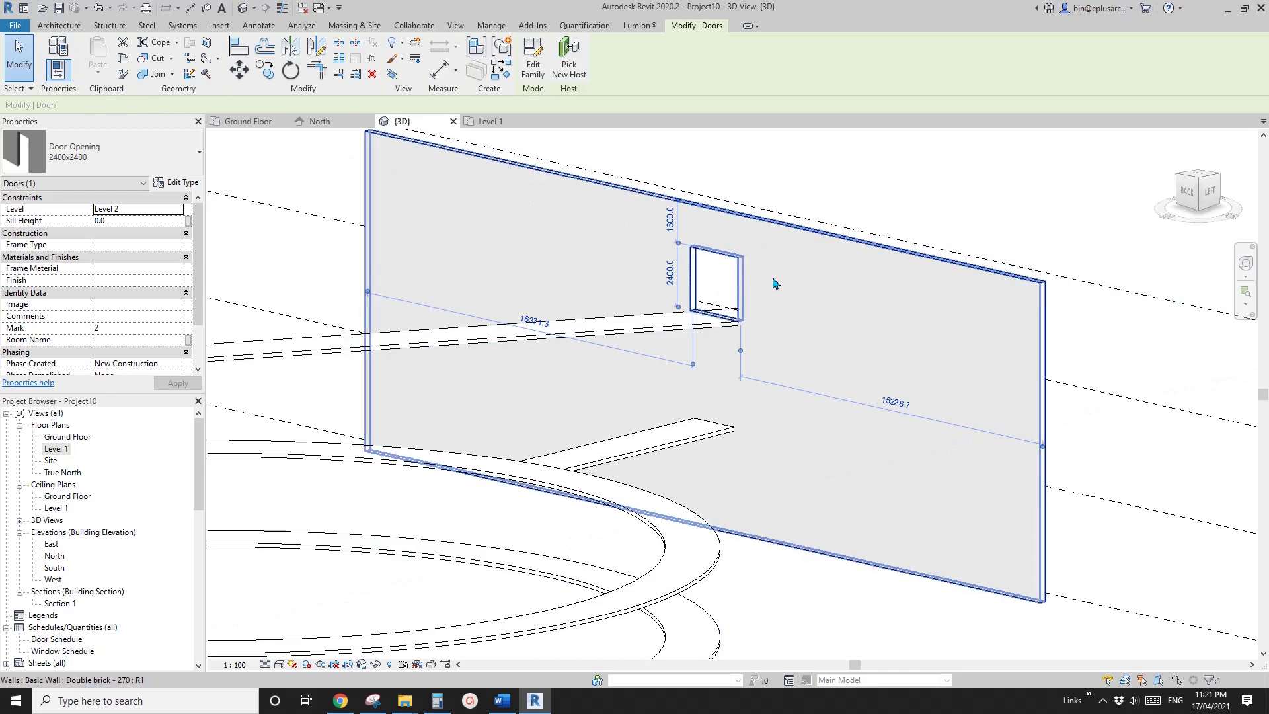
key(Escape)
click(683, 26)
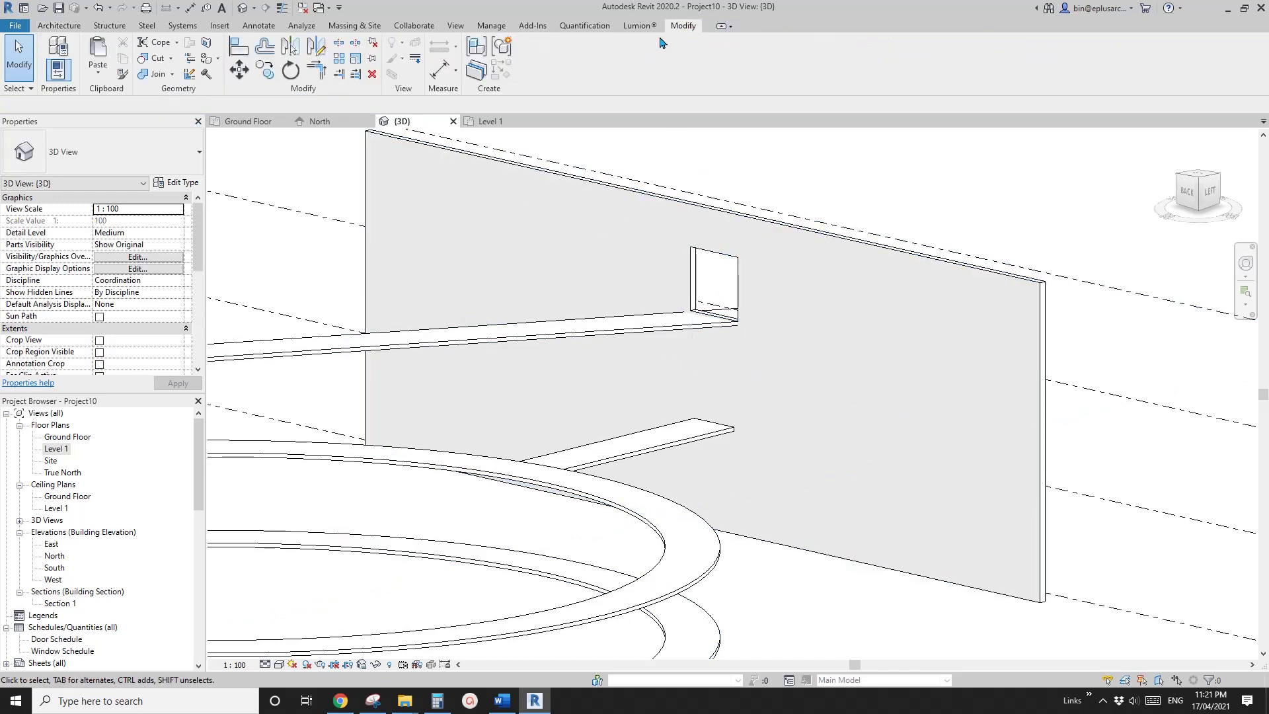
click(101, 78)
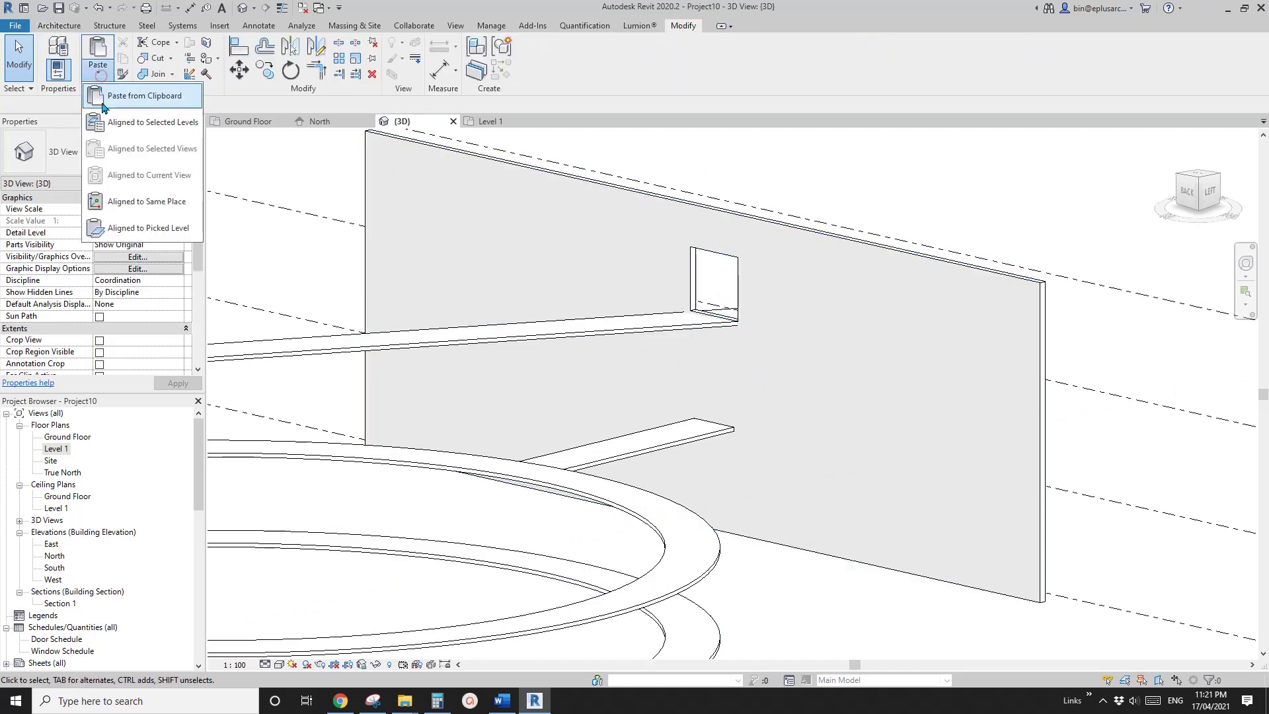
click(145, 124)
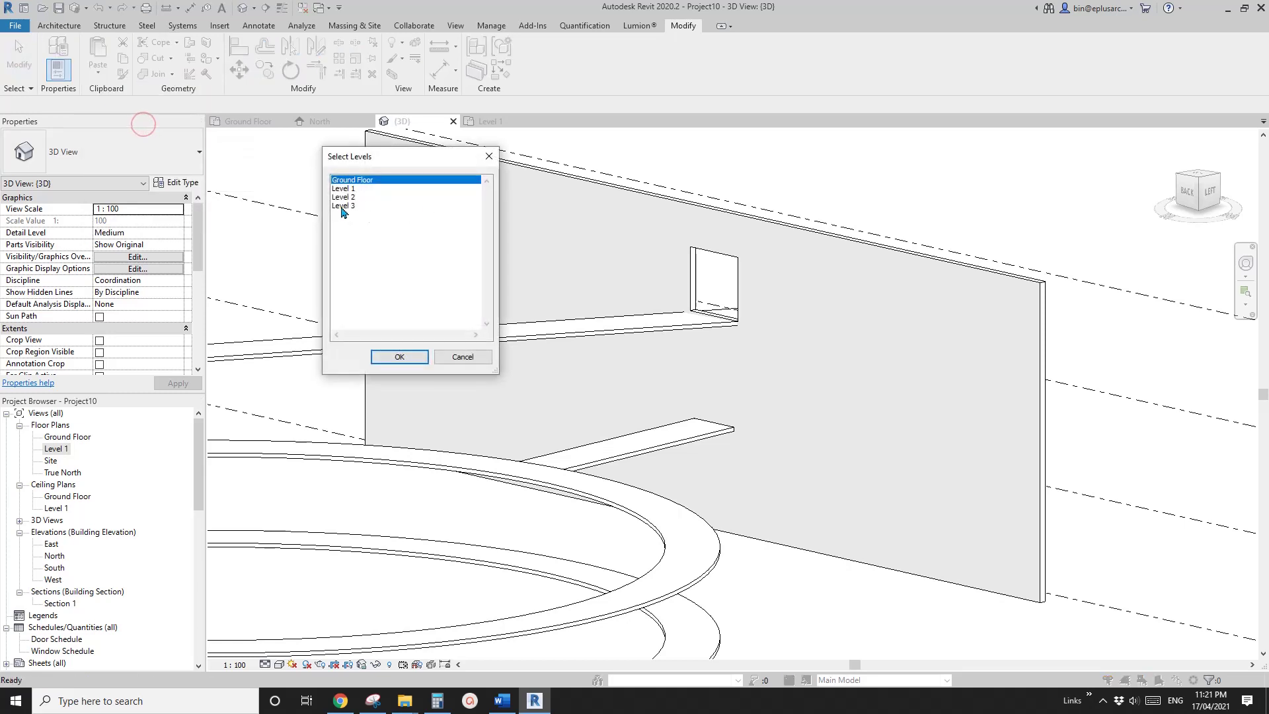
click(348, 197)
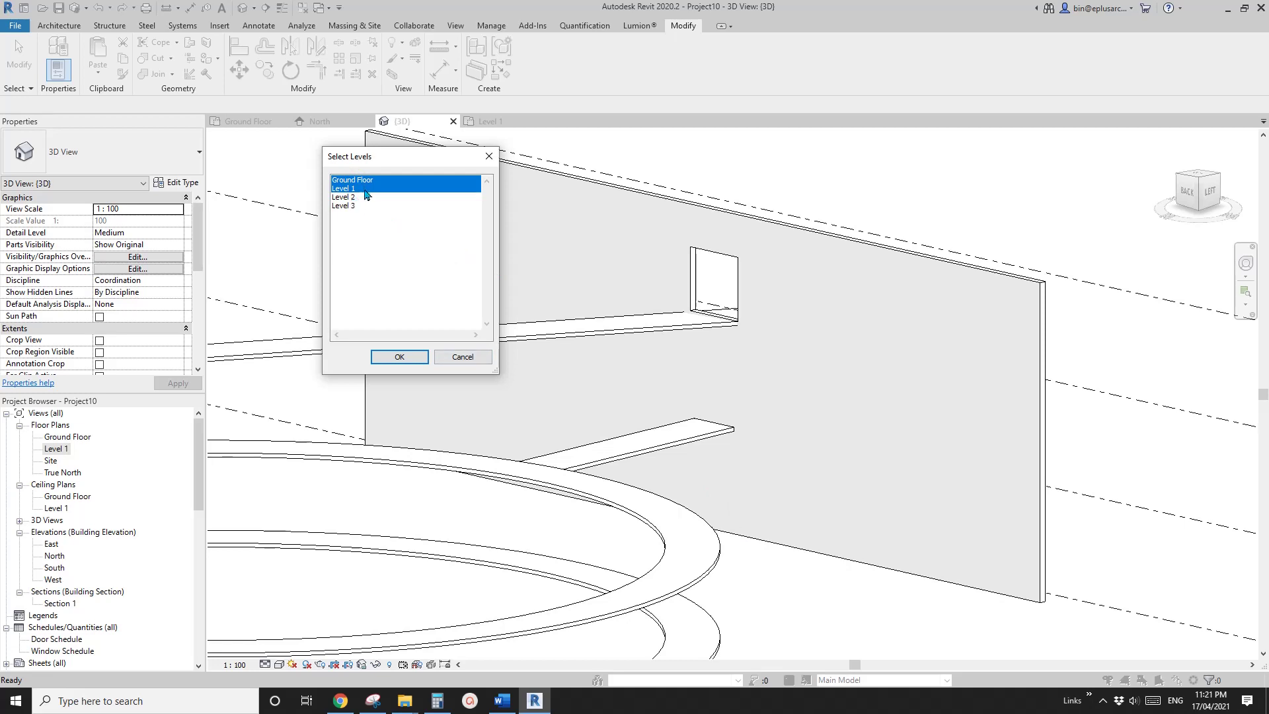
click(404, 355)
scroll(731, 442, down, 3)
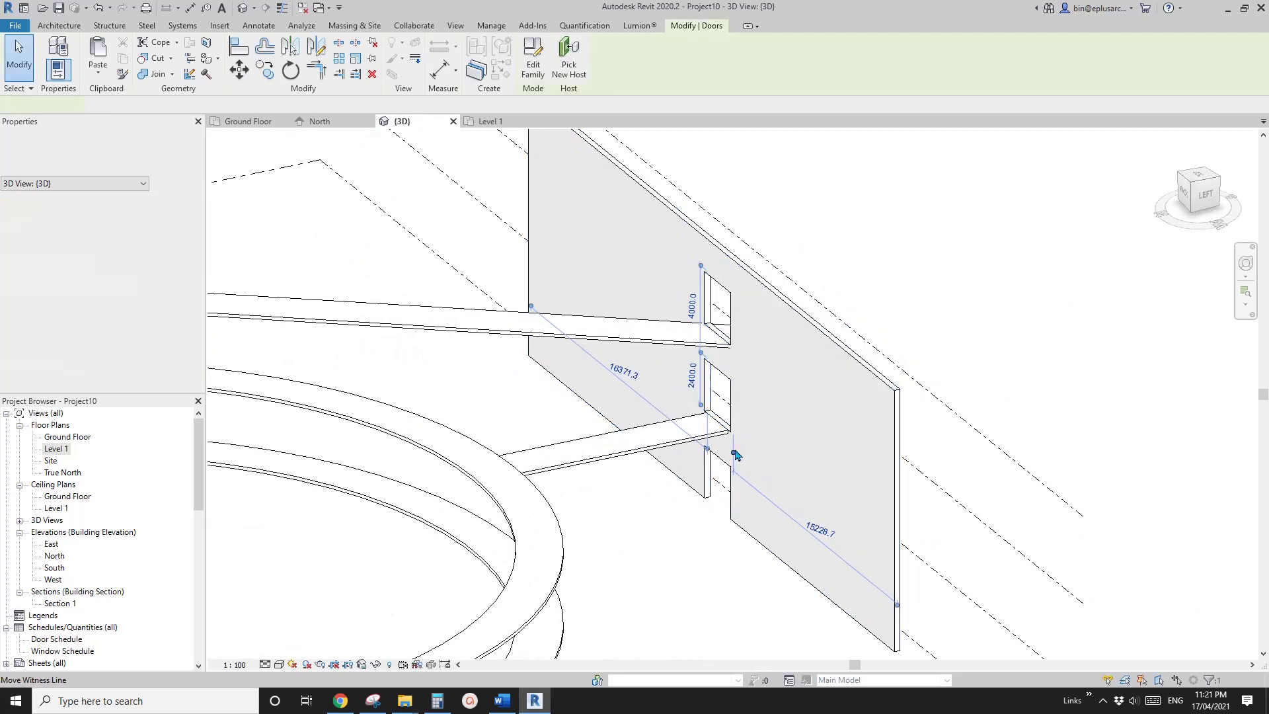
Examine the height difference between the Level 1 floor's inner end and the edge of the curved ramp
click(538, 450)
shift+middle_drag(538, 450, 516, 403)
scroll(618, 410, up, 3)
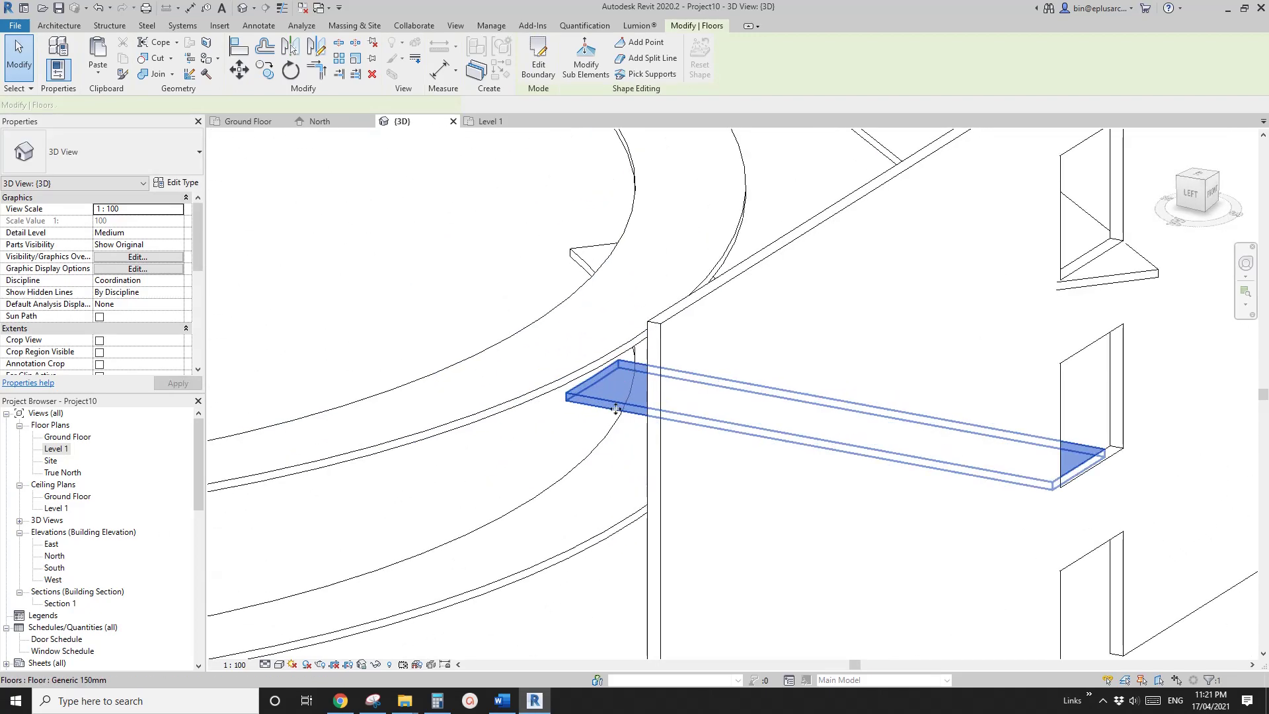
mouse_move(618, 410)
shift+middle_down()
mouse_move(591, 379)
mouse_move(639, 404)
mouse_move(691, 394)
mouse_move(696, 414)
mouse_move(744, 341)
mouse_move(723, 346)
mouse_move(764, 405)
mouse_move(958, 338)
mouse_move(701, 343)
shift+middle_up()
scroll(609, 383, up, 1)
click(558, 399)
click(764, 338)
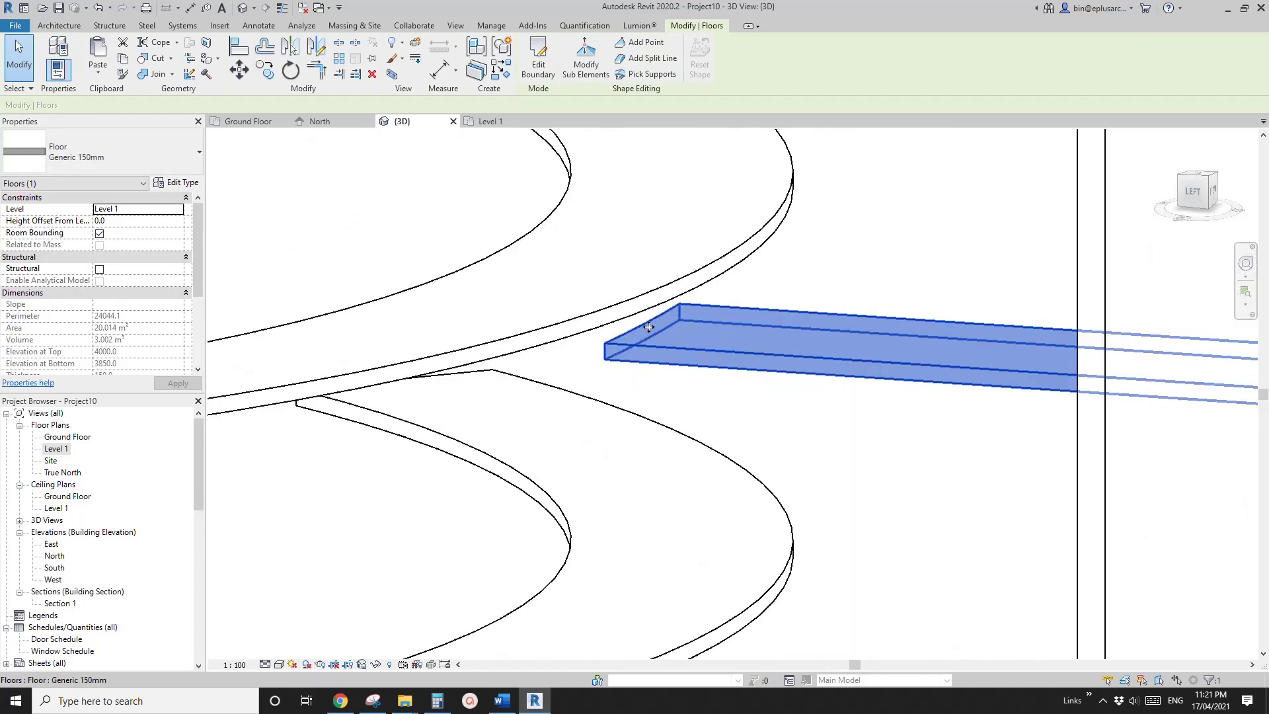
key(Escape)
Try height offsets from Level 1 of 300 and 100 for the connecting floor
click(685, 340)
middle_drag(618, 322, 672, 348)
scroll(691, 374, up, 2)
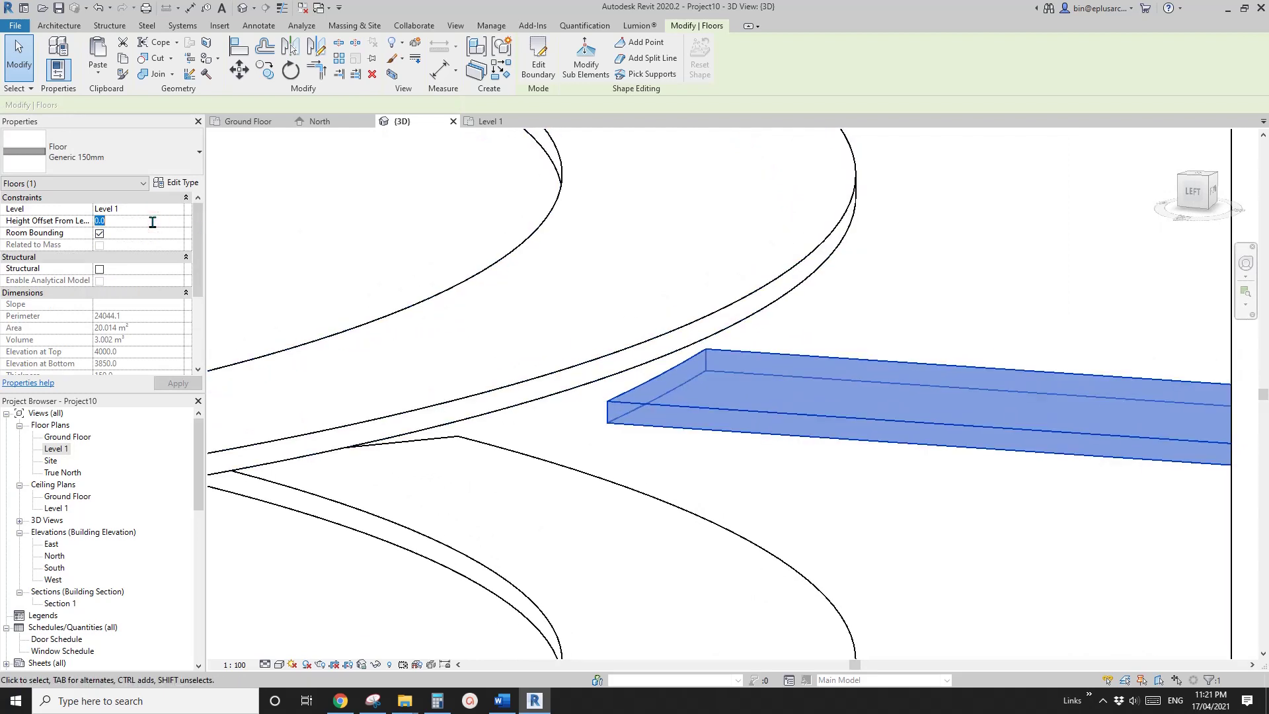
text(30)
middle_drag(695, 358, 695, 357)
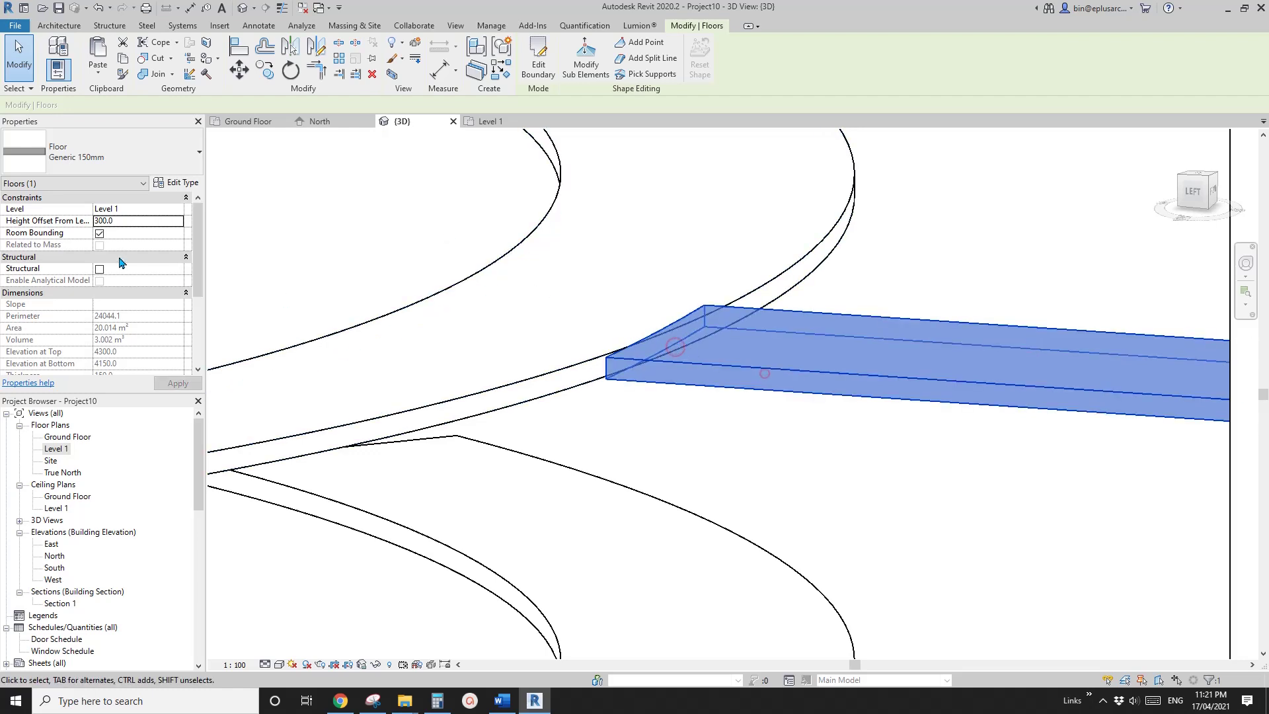
click(130, 219)
text(100)
key(Return)
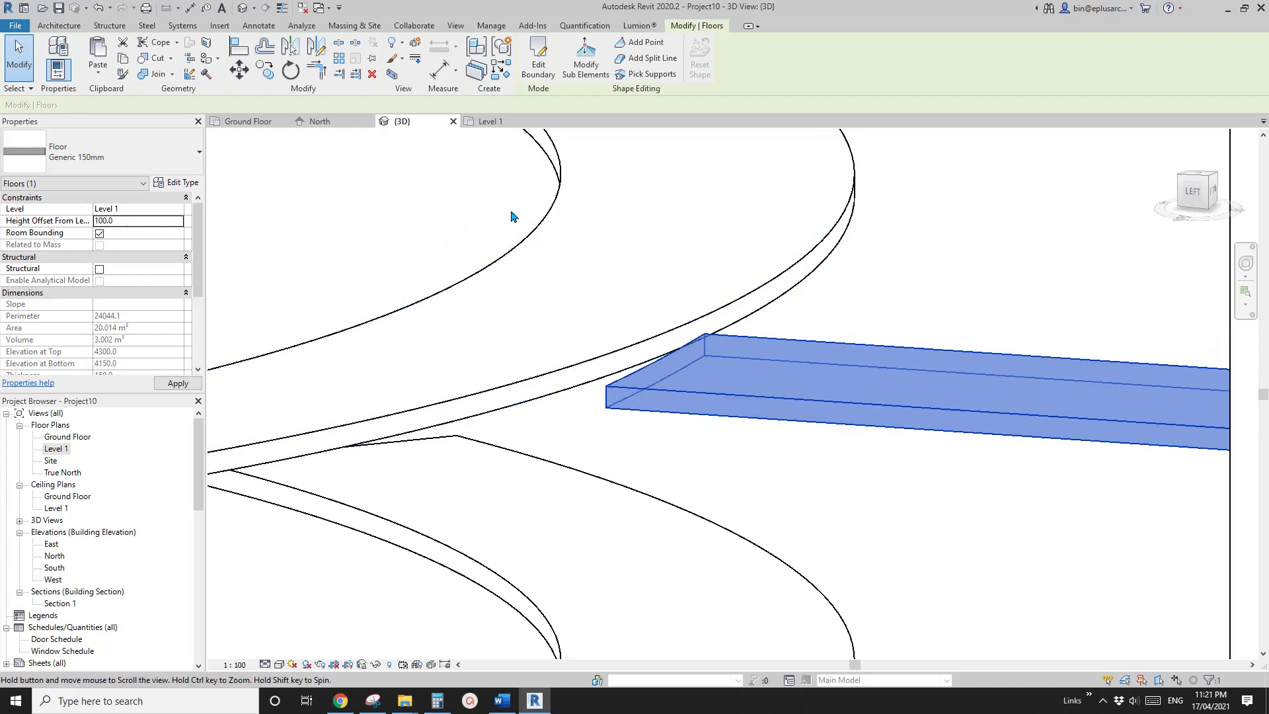
Set the connecting floor's height offset from Level 1 to 200 and check its end against the ramp edge
scroll(513, 212, down, 2)
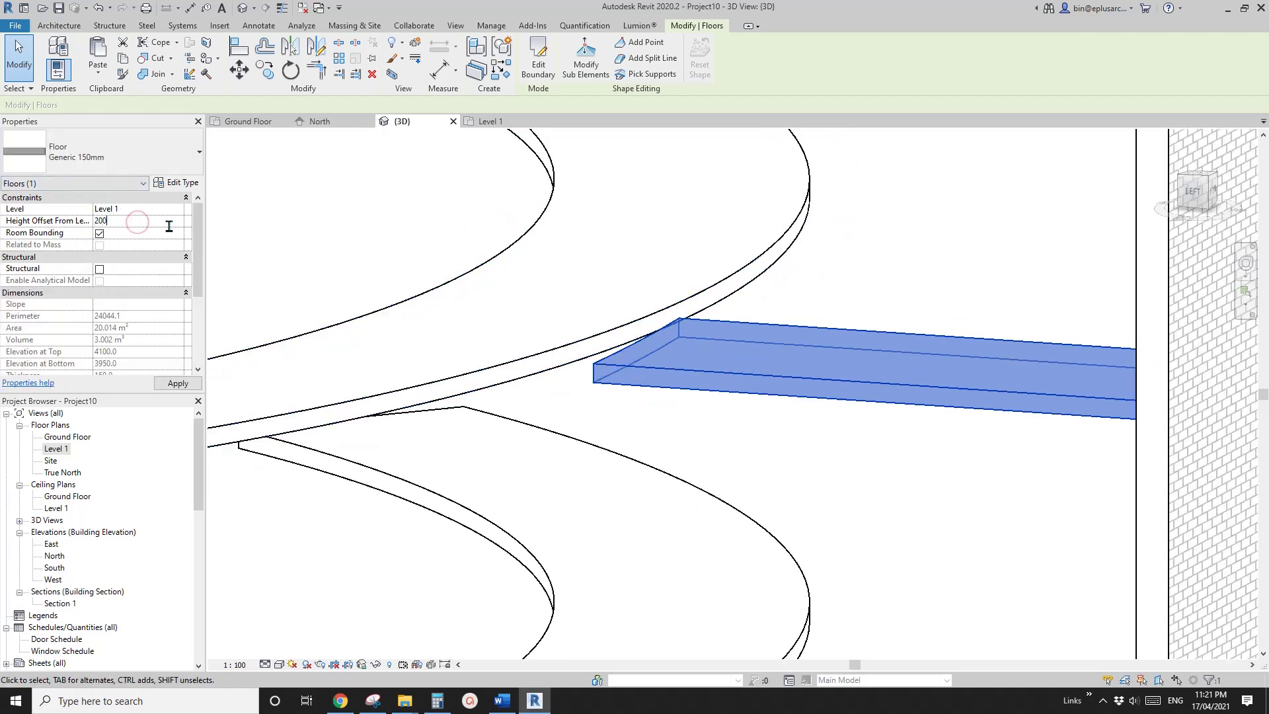
click(680, 195)
click(716, 308)
shift+middle_drag(718, 311, 757, 337)
scroll(622, 360, up, 1)
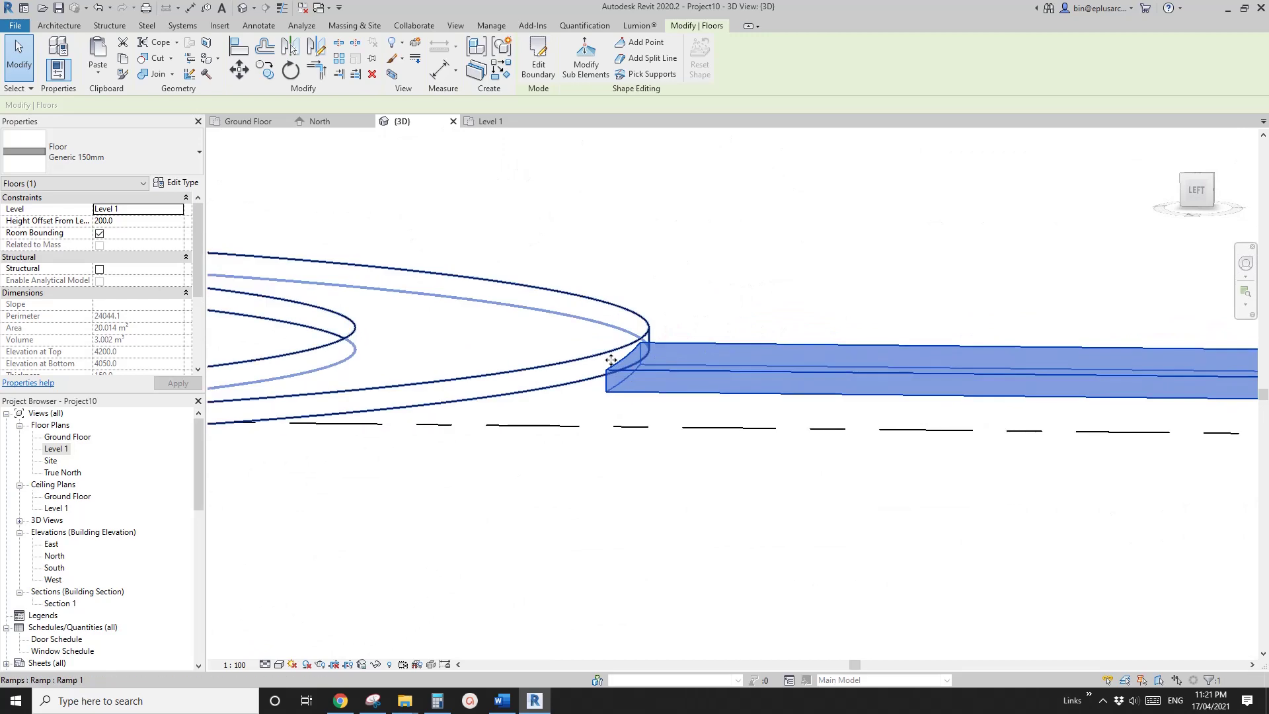
Examine the connecting floor's junction with the ramp and its alignment with the wall openings from several angles
scroll(625, 362, down, 1)
middle_drag(637, 368, 687, 473)
click(598, 361)
scroll(714, 423, up, 2)
click(688, 452)
click(688, 456)
scroll(899, 370, down, 2)
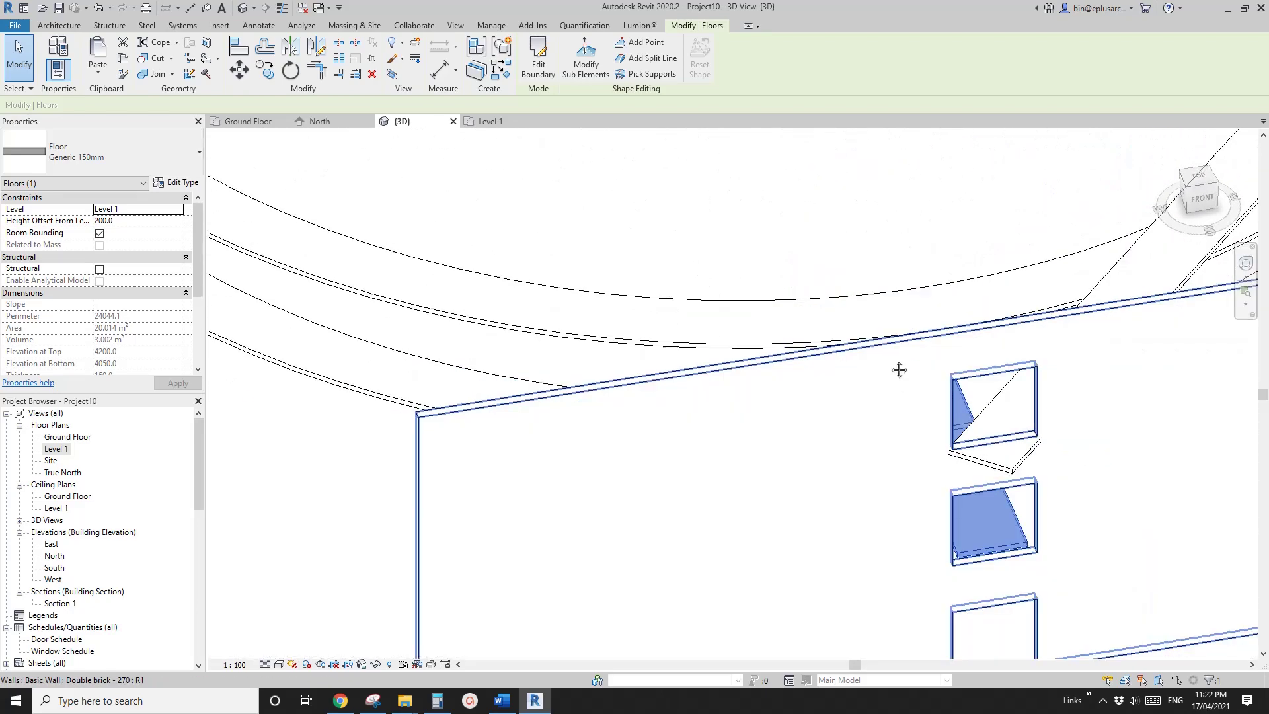
shift+middle_drag(899, 370, 683, 446)
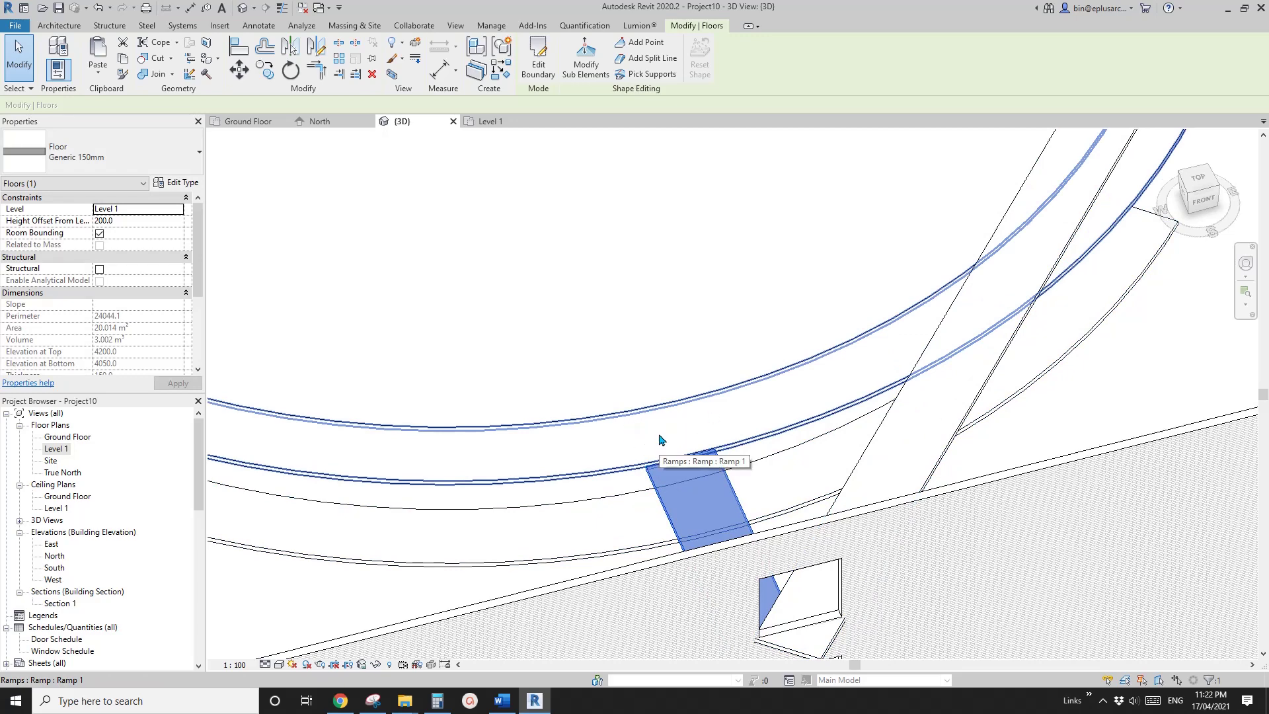
scroll(659, 436, down, 6)
shift+middle_drag(751, 433, 599, 457)
scroll(705, 434, up, 1)
Delete the curved ramp whose straight section ends at the wall with the stacked openings, keeping the other ramp
click(725, 403)
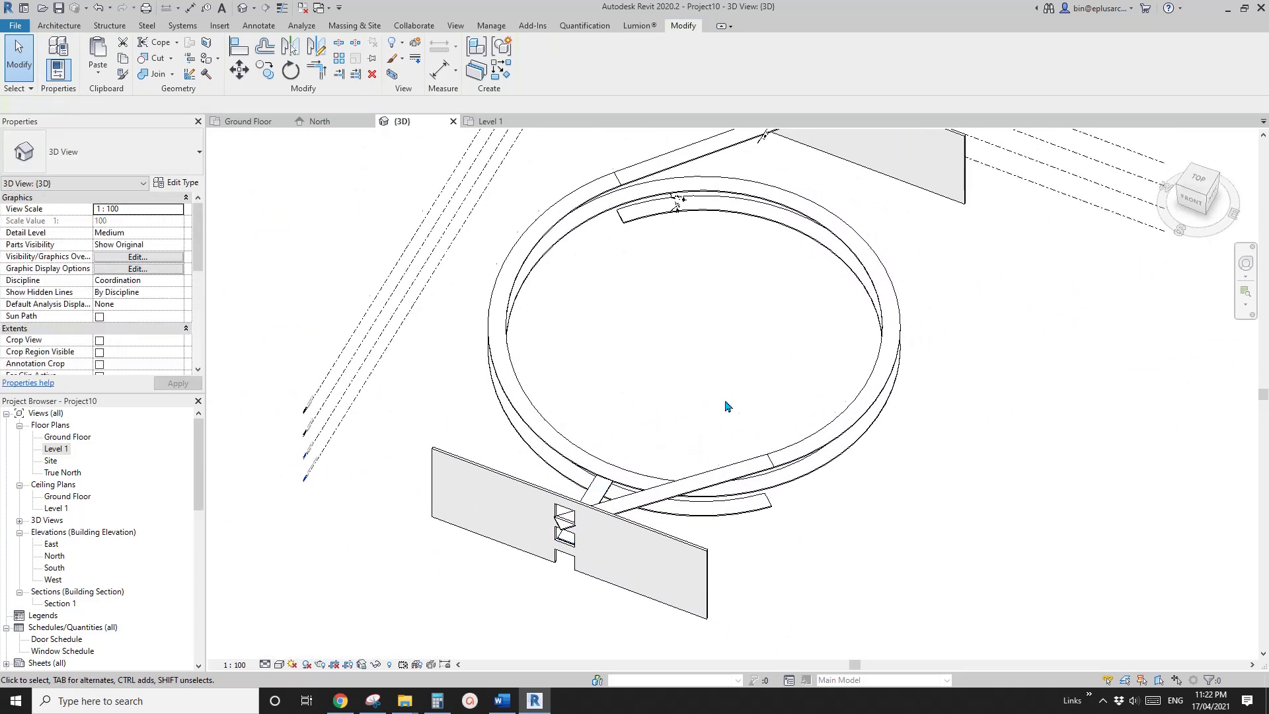
shift+middle_drag(725, 406, 652, 422)
click(611, 463)
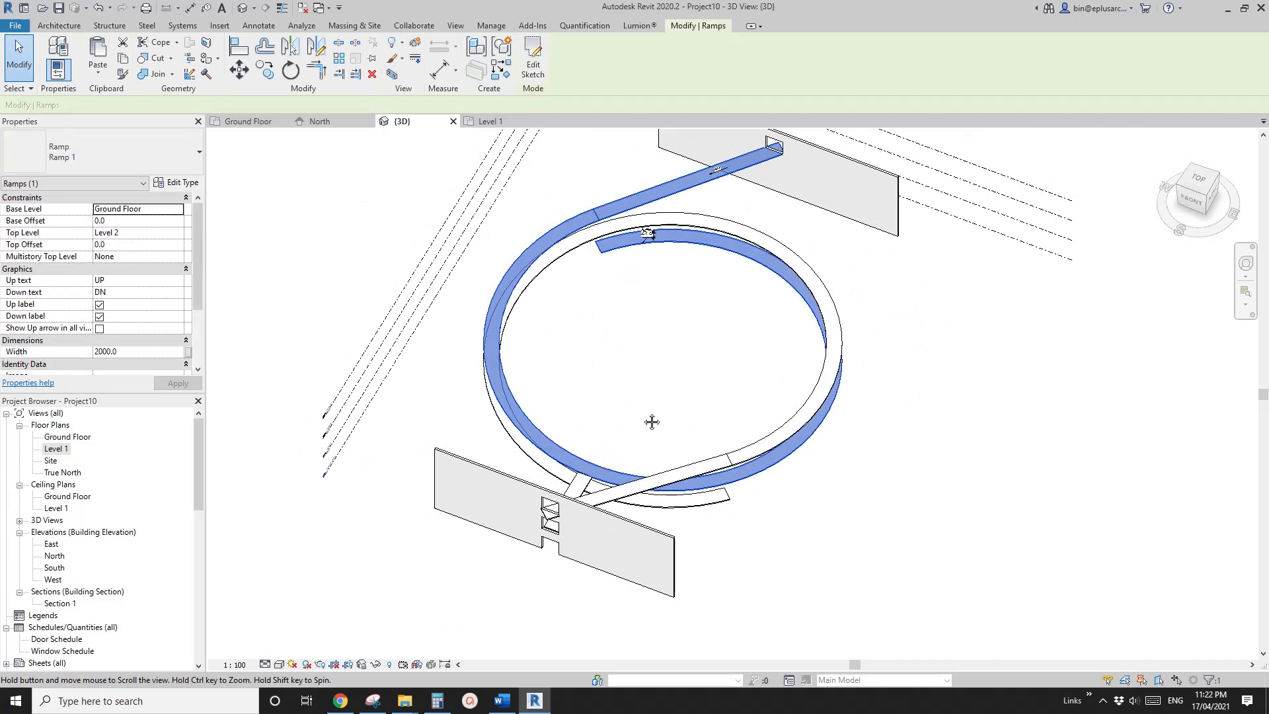
click(652, 424)
click(658, 502)
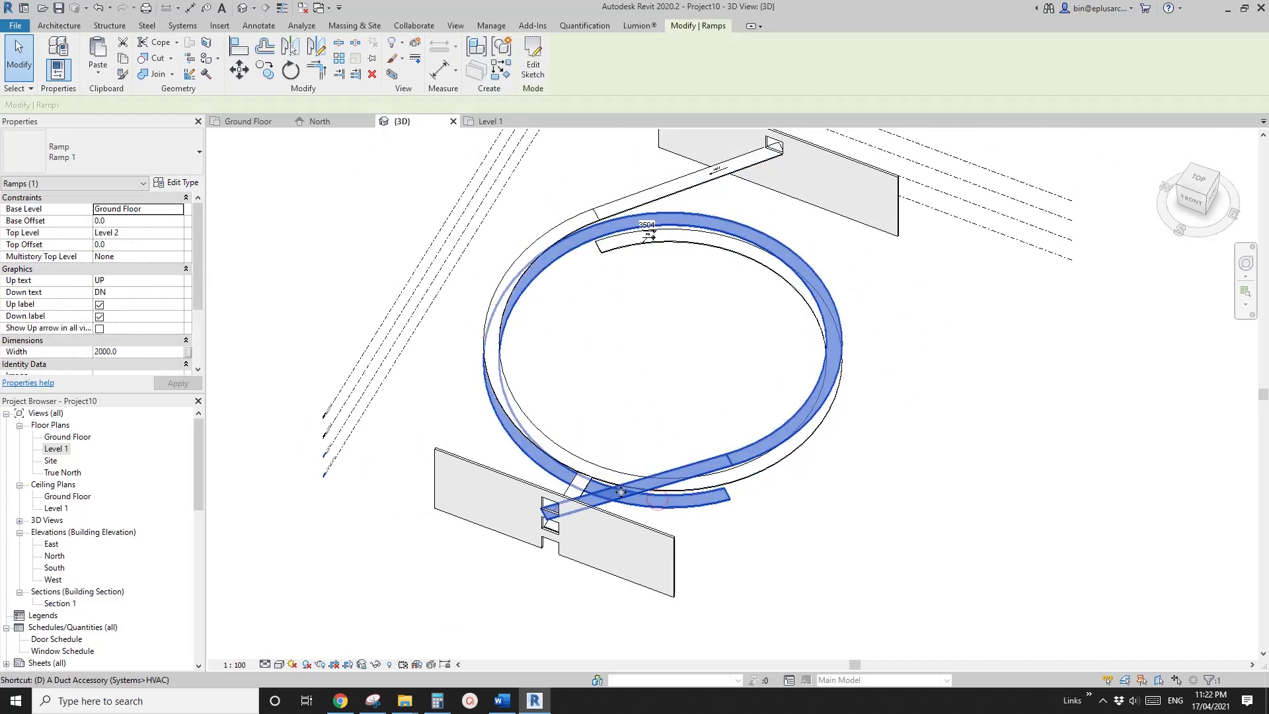
key(Delete)
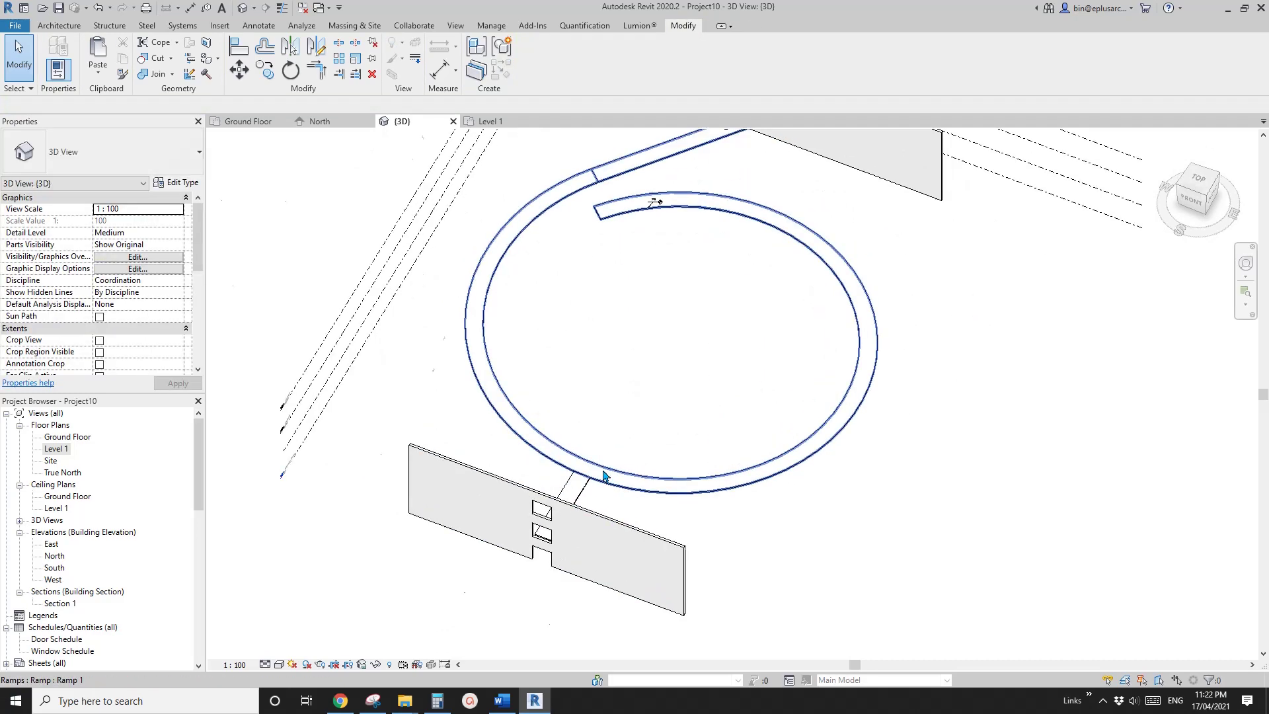
Edit the remaining ramp's sketch and delete the straight run leading to the far wall
scroll(649, 496, up, 5)
middle_drag(650, 492, 681, 428)
scroll(662, 457, down, 5)
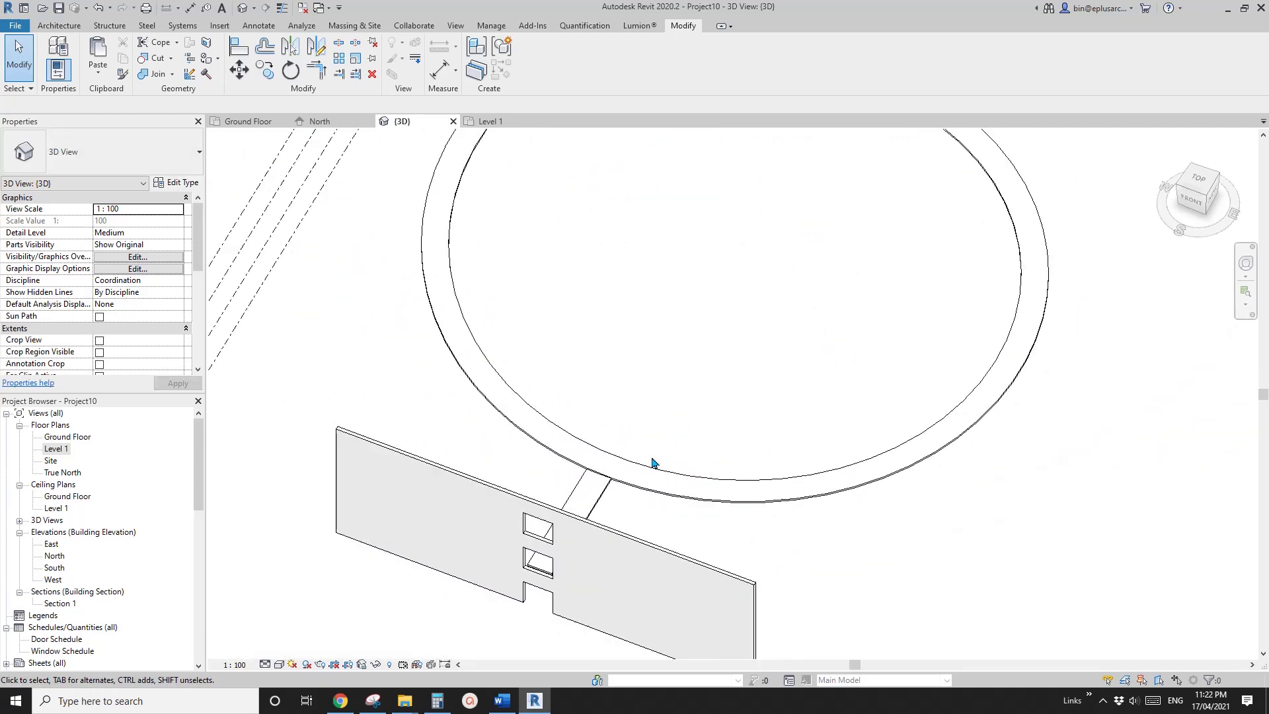
middle_drag(645, 371, 636, 381)
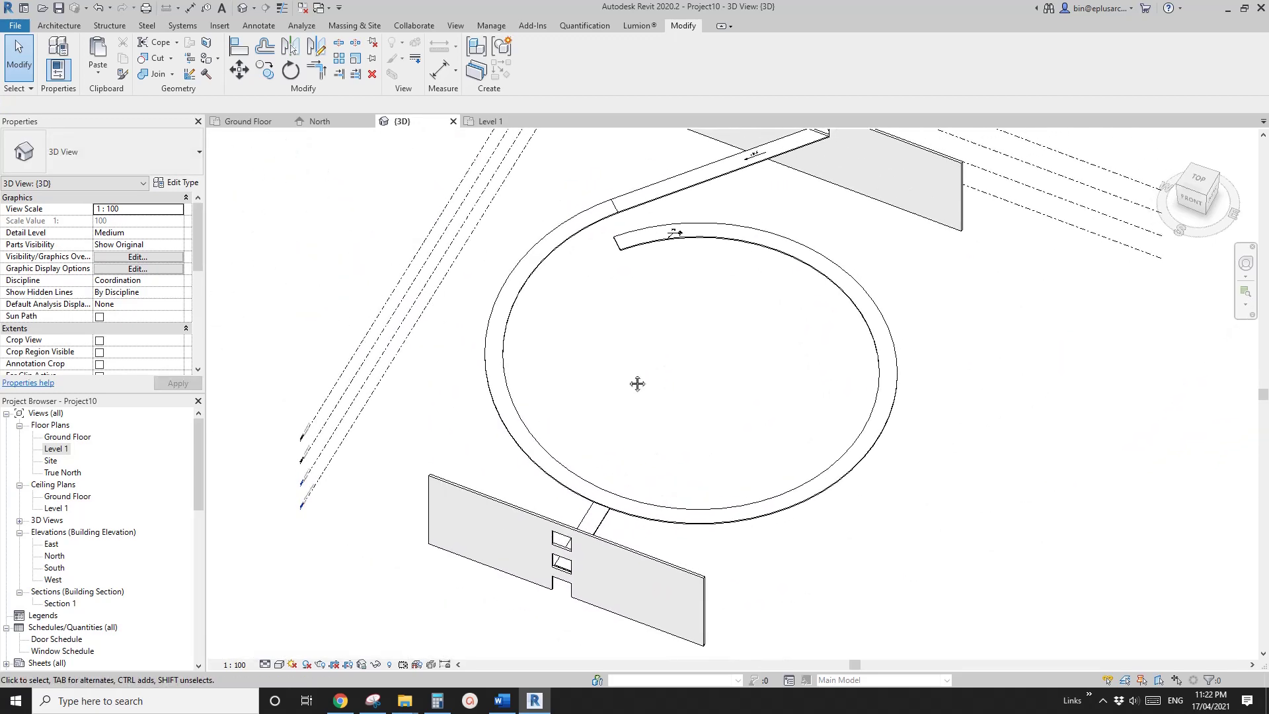
click(553, 239)
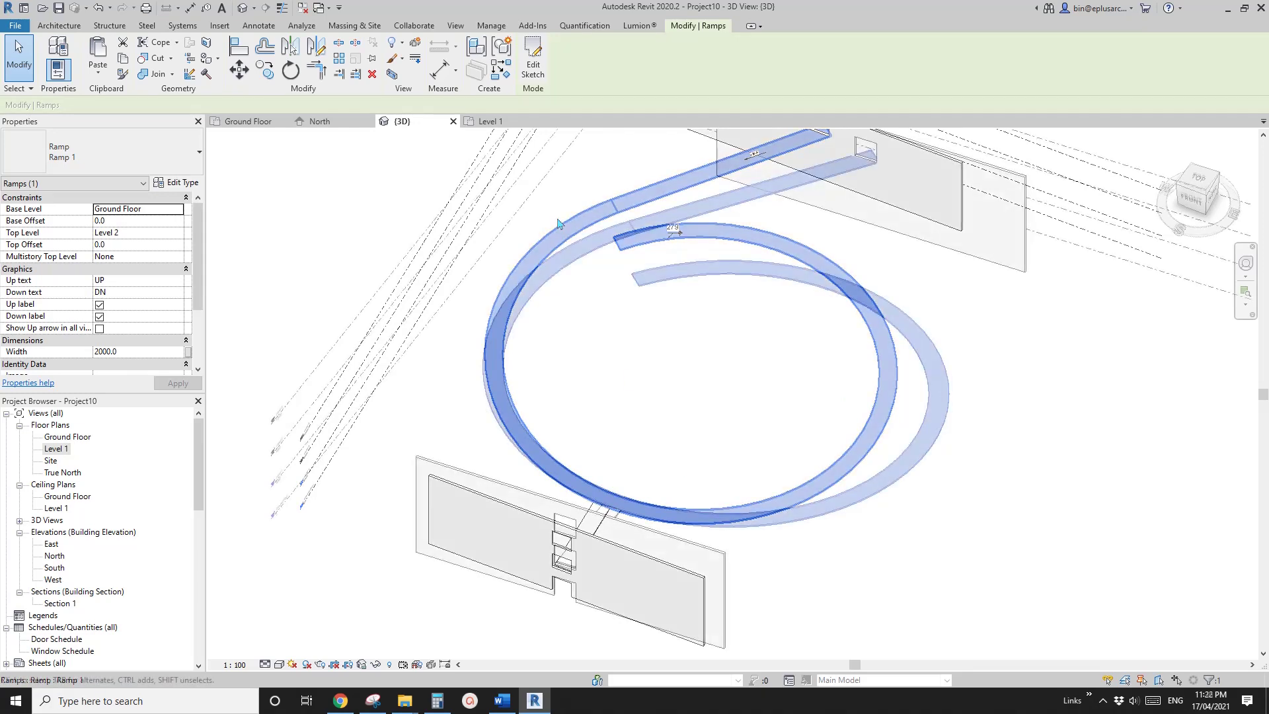
click(533, 58)
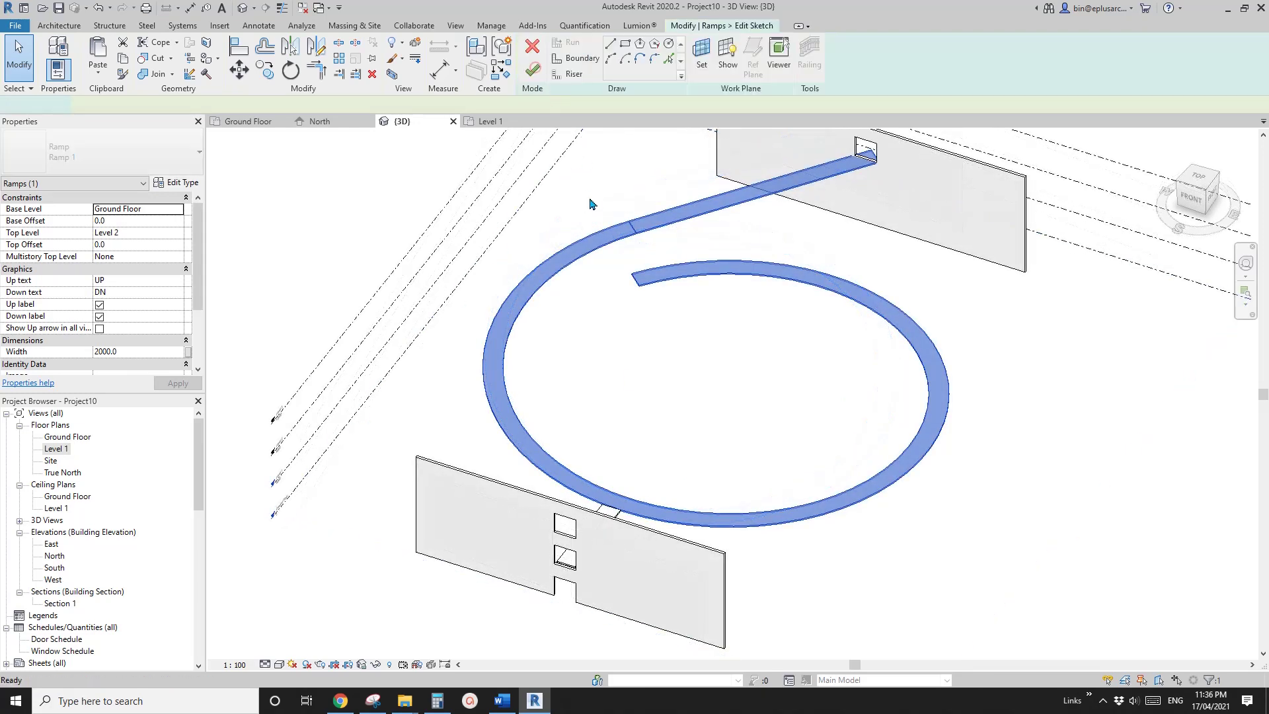
mouse_move(810, 397)
shift+middle_down()
mouse_move(830, 394)
mouse_move(779, 394)
shift+middle_up()
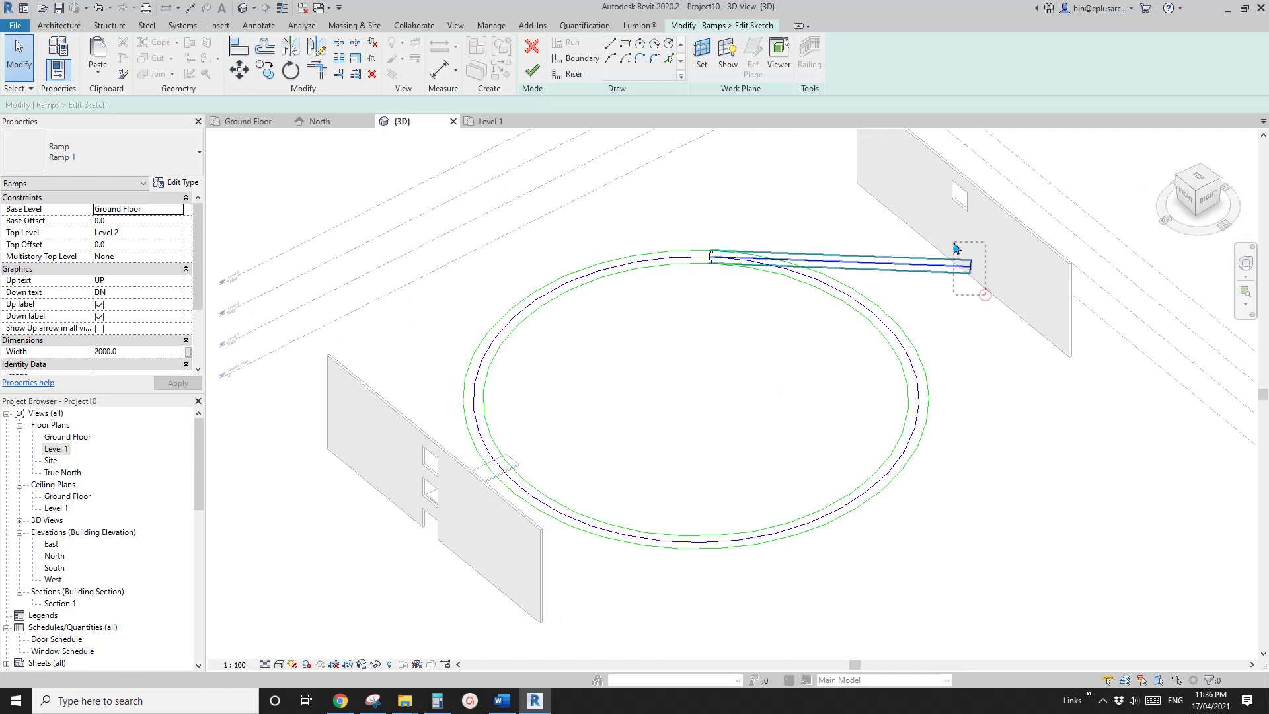
click(968, 265)
key(Delete)
scroll(727, 252, up, 3)
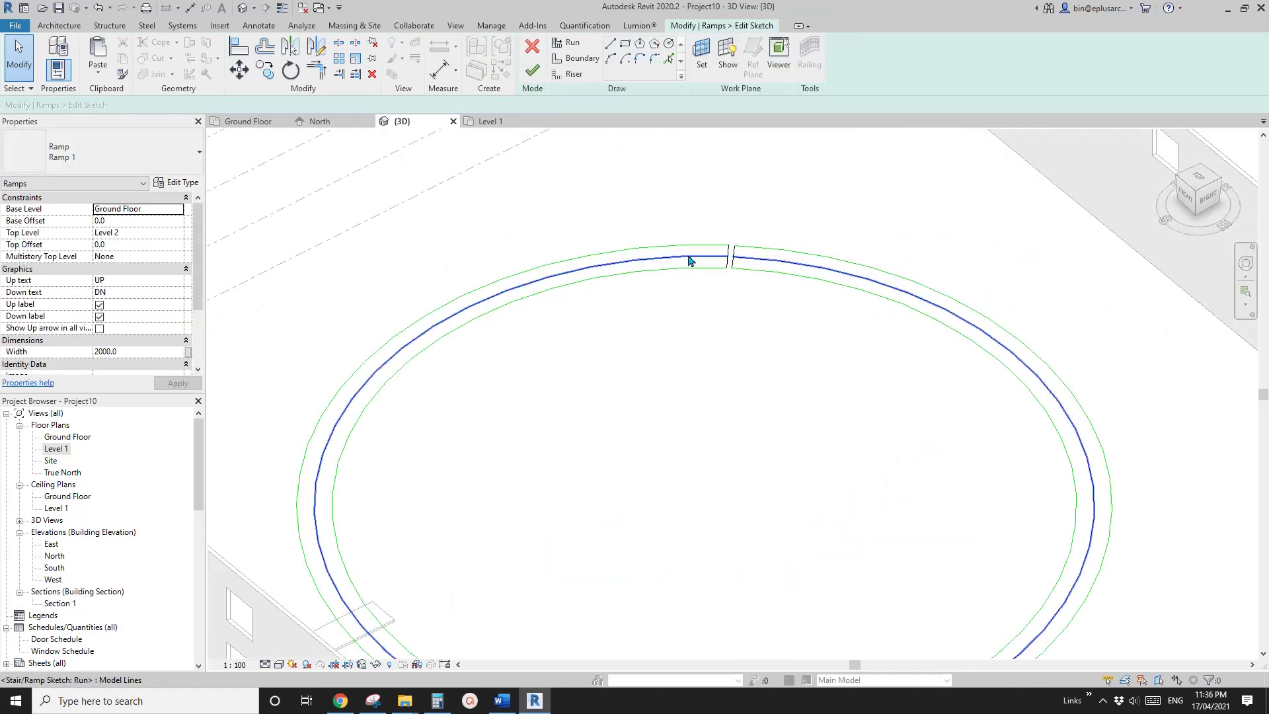
Shorten the curved run so that its upper end stops beside the Level 1 connecting floor
click(688, 259)
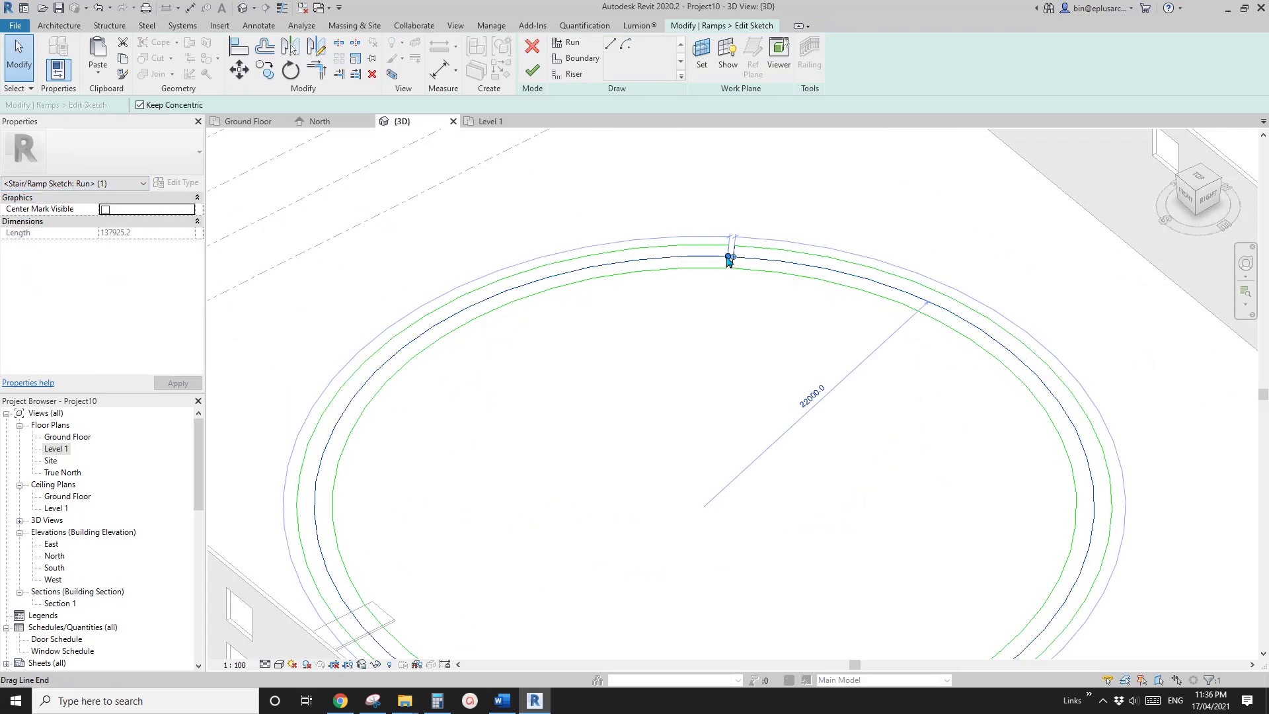
drag(729, 259, 728, 260)
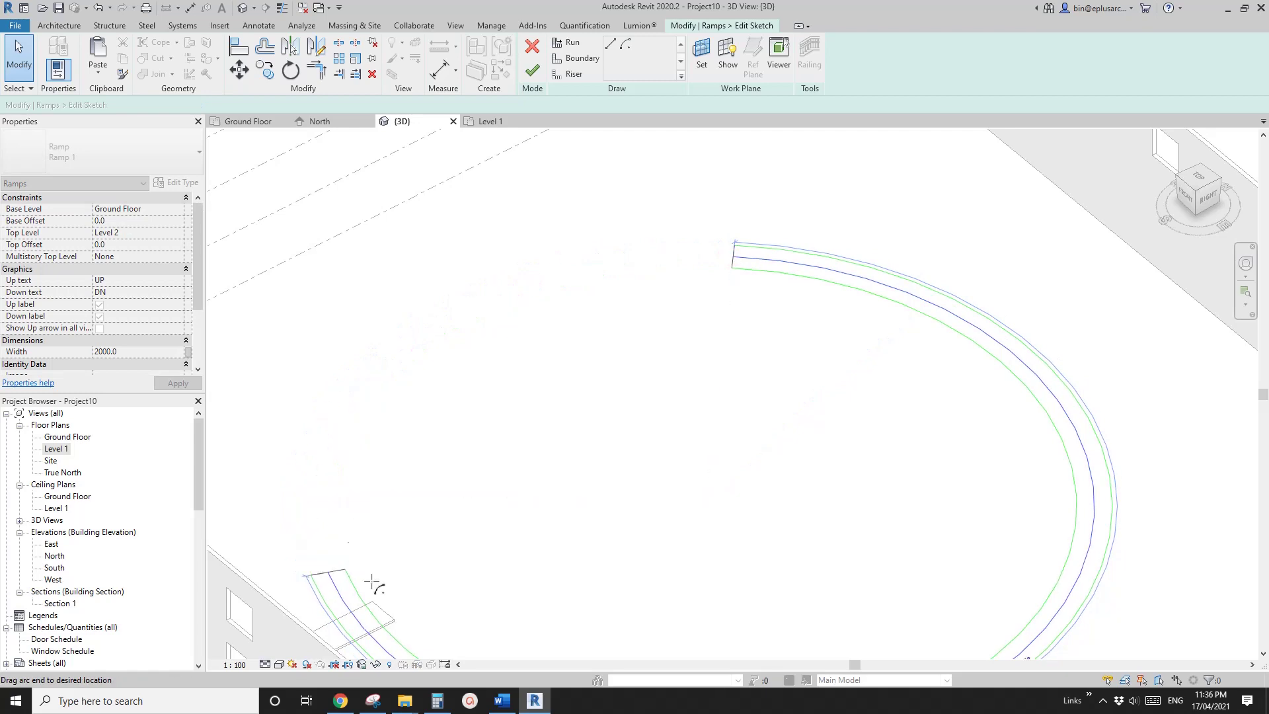
drag(452, 636, 453, 635)
middle_drag(492, 581, 547, 501)
scroll(500, 477, up, 2)
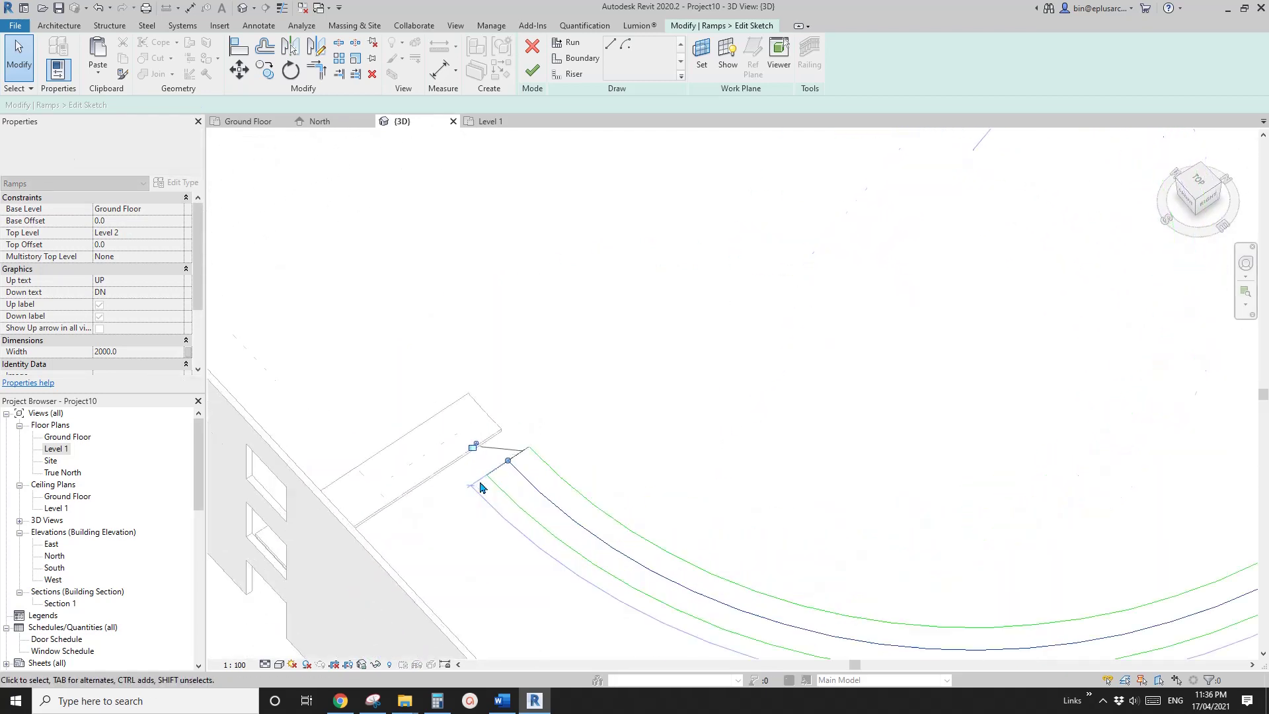
Add a riser line to the ramp sketch by picking the connecting floor's long edge nearest the run
click(570, 76)
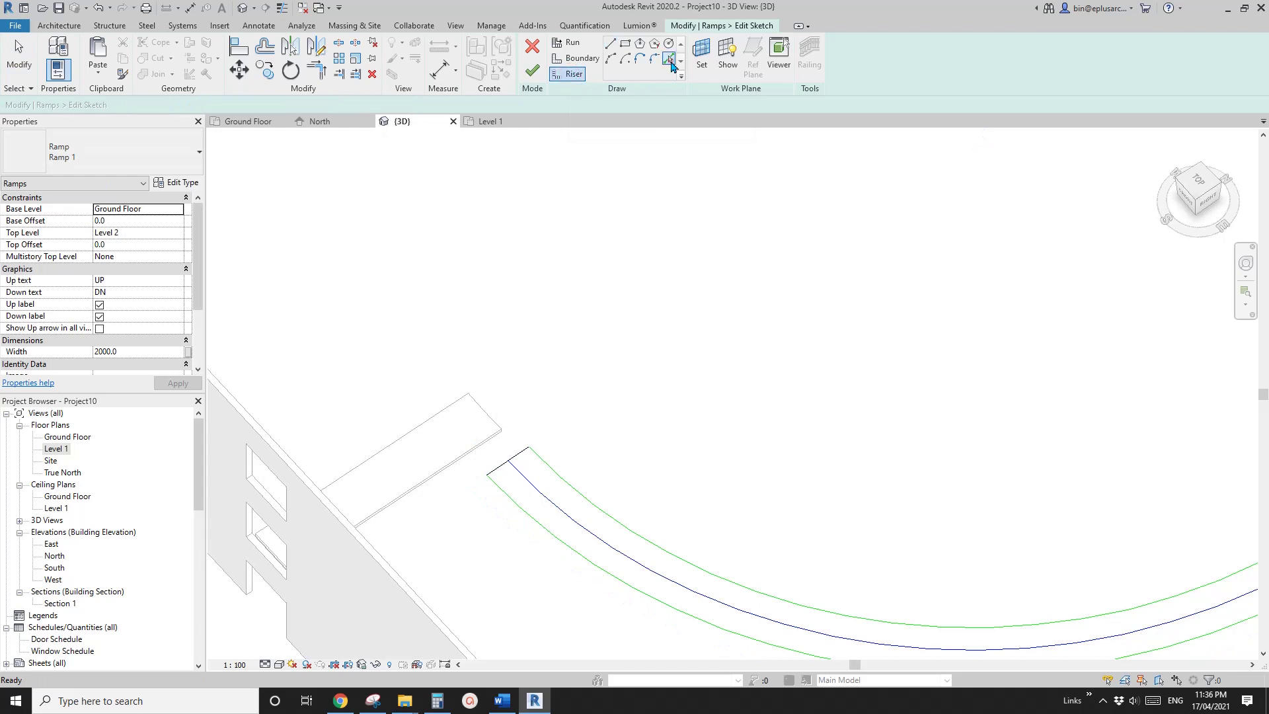
click(465, 462)
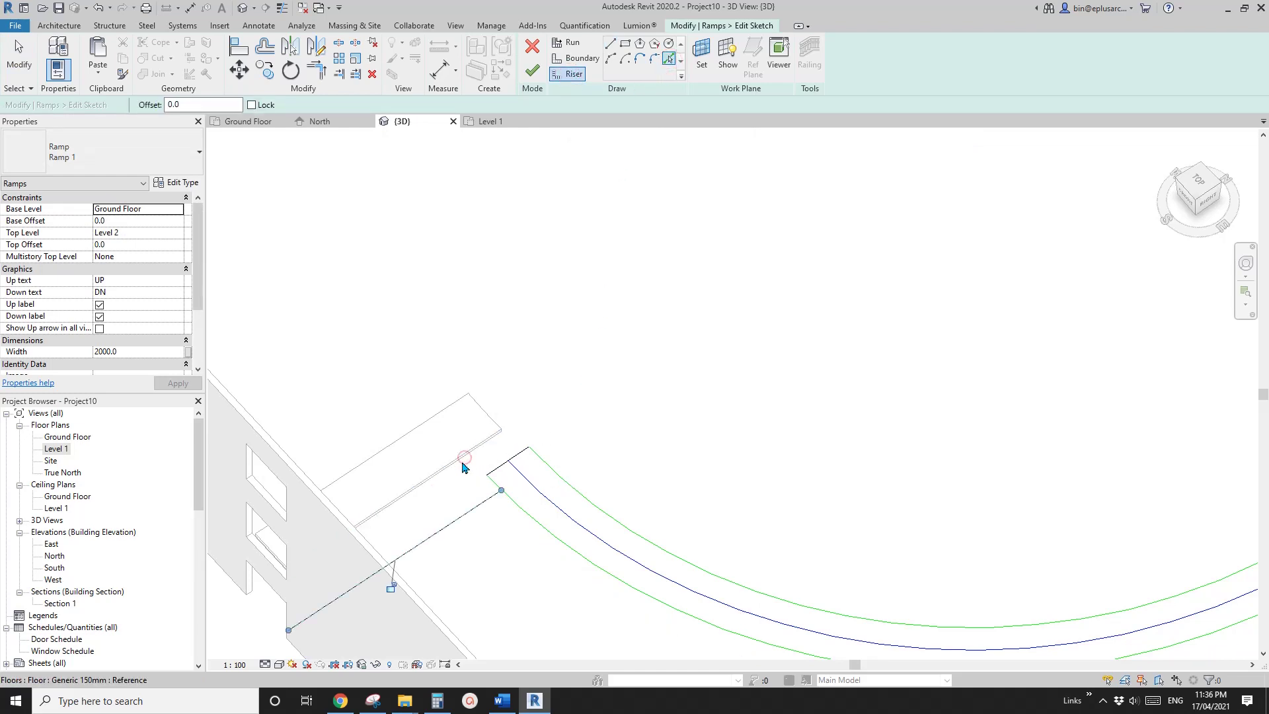
scroll(472, 501, up, 4)
click(539, 428)
key(Escape)
scroll(555, 417, up, 2)
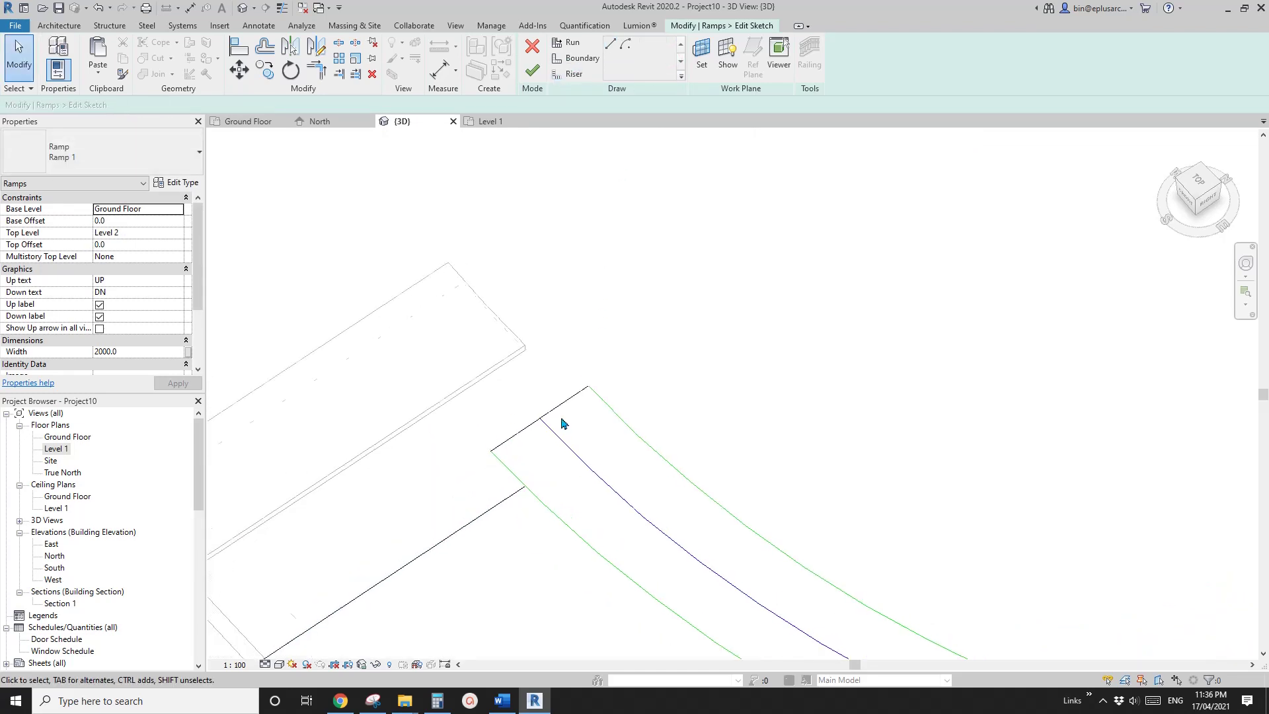
Pull the curved run's end back slightly and trim the inner boundary and the floor-edge riser to a corner
click(560, 404)
click(579, 463)
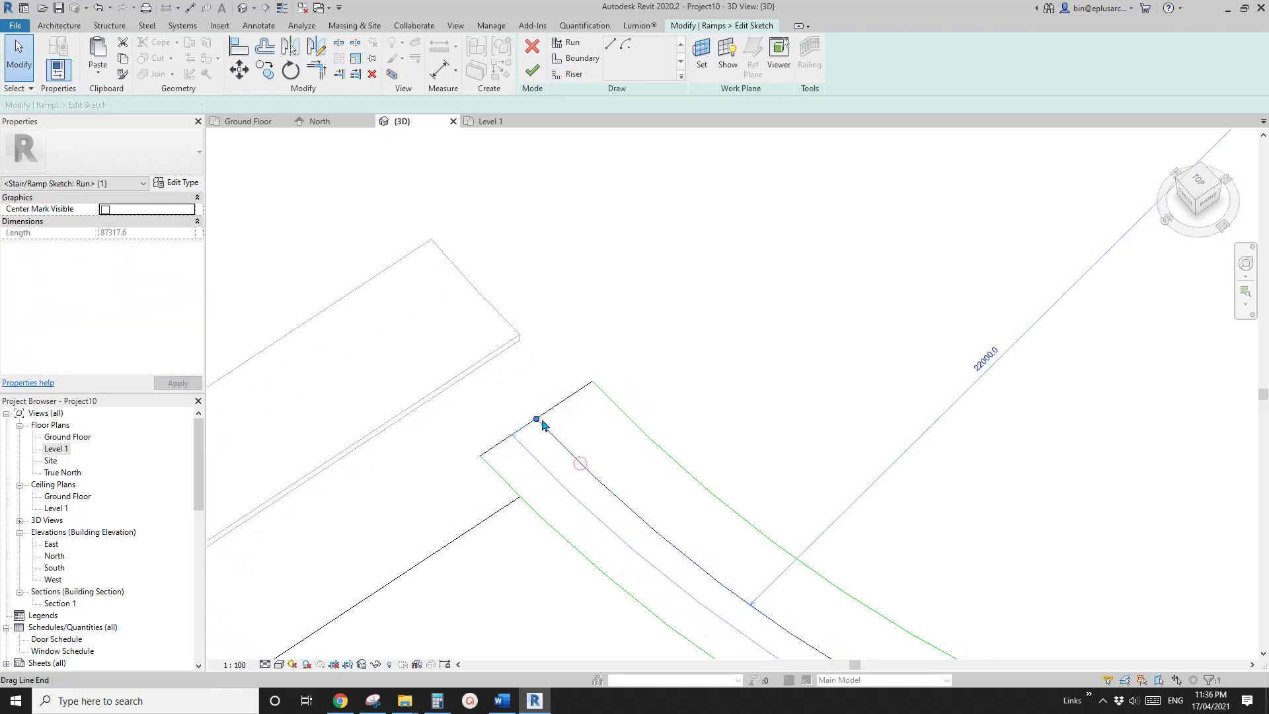
drag(538, 417, 634, 507)
scroll(691, 534, down, 1)
middle_drag(726, 499, 718, 481)
click(706, 468)
key(t)
key(t)
key(r)
click(693, 490)
click(622, 444)
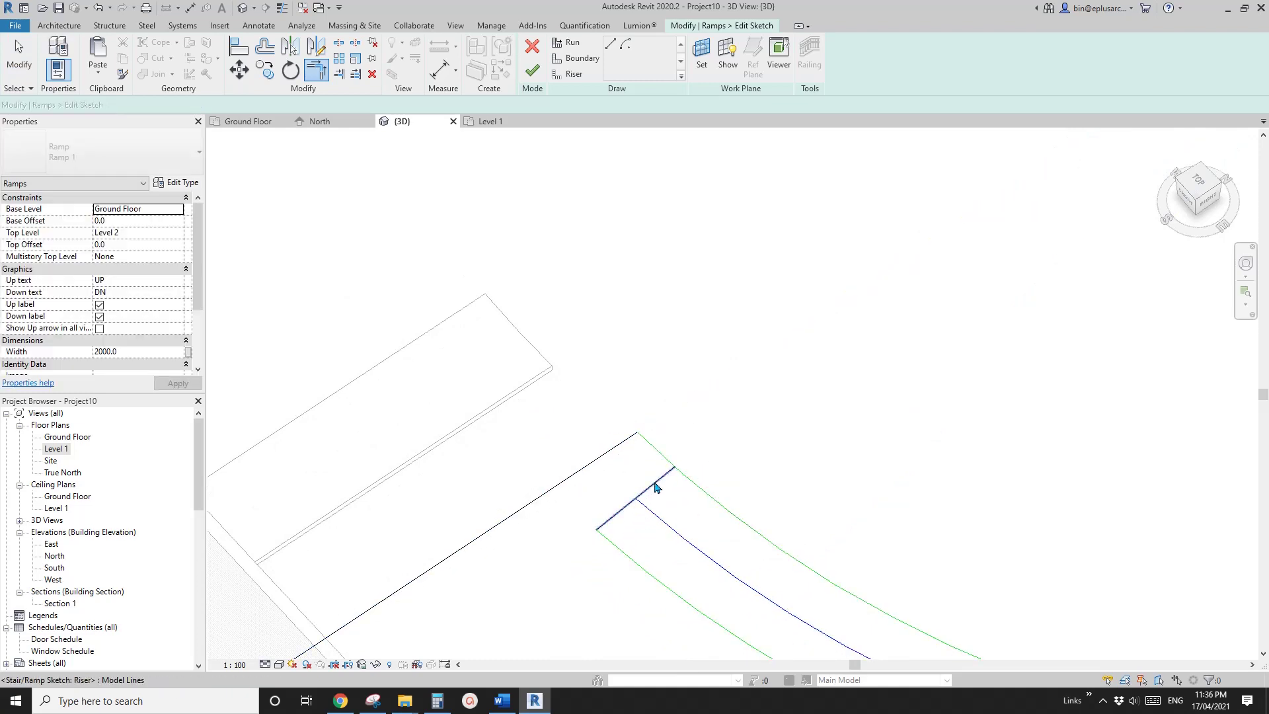
Delete the run's old end riser, trim the sketch lines to the new riser, and finish the ramp sketch
key(Escape)
click(656, 487)
key(Delete)
key(r)
click(653, 513)
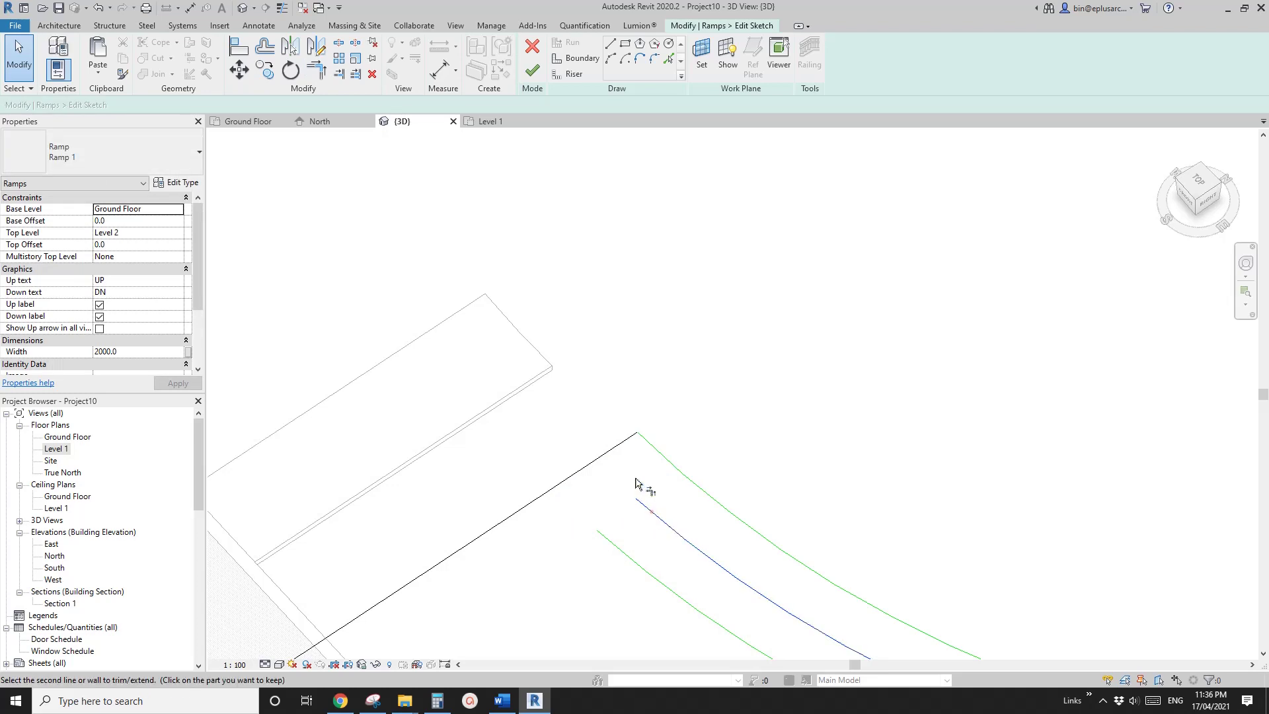
click(620, 443)
key(Escape)
scroll(687, 430, down, 6)
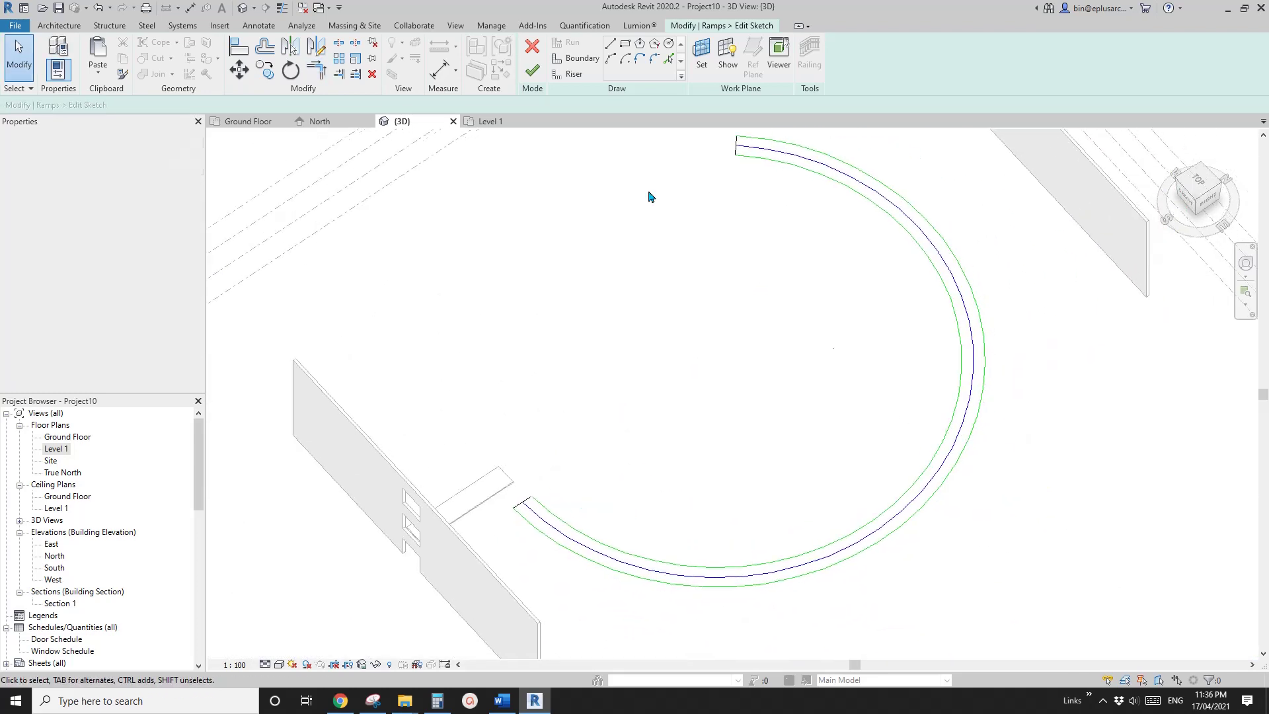
click(532, 69)
Check the shortened ramp's end against the connecting floor and set the ramp's top level to Level 1
shift+middle_drag(664, 379, 570, 453)
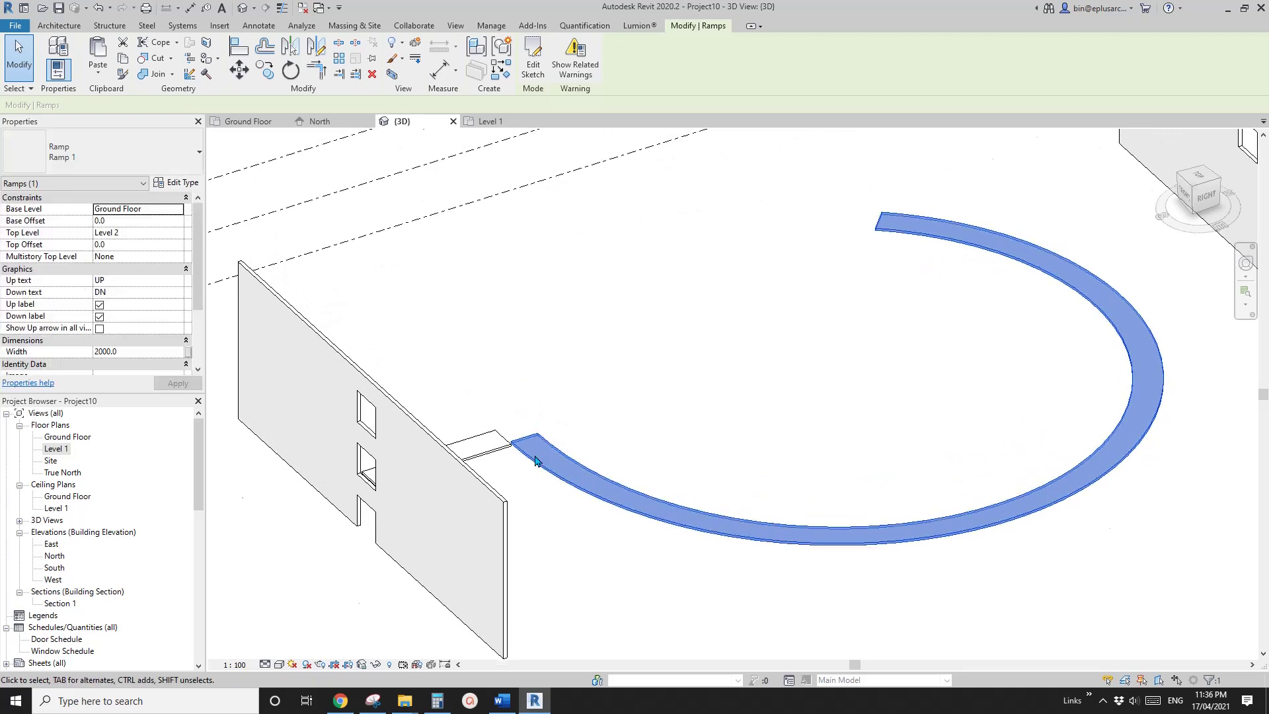
scroll(572, 456, up, 3)
scroll(641, 413, down, 3)
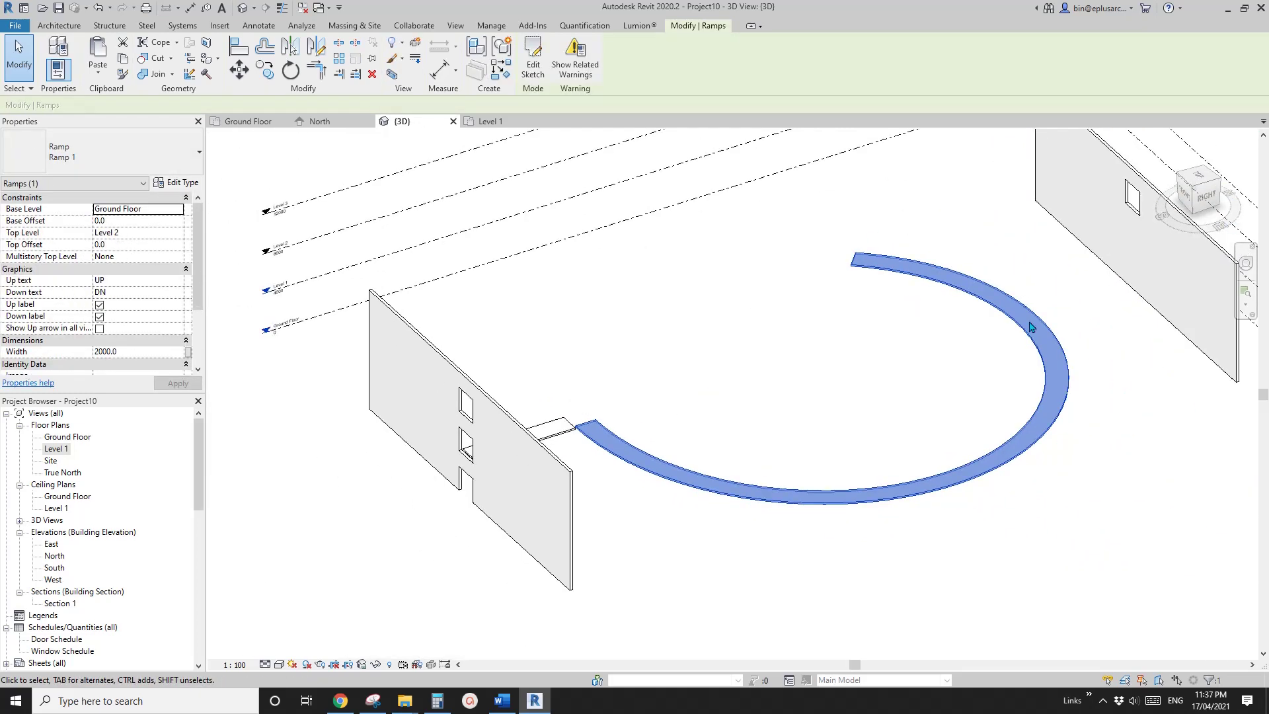
scroll(621, 443, up, 3)
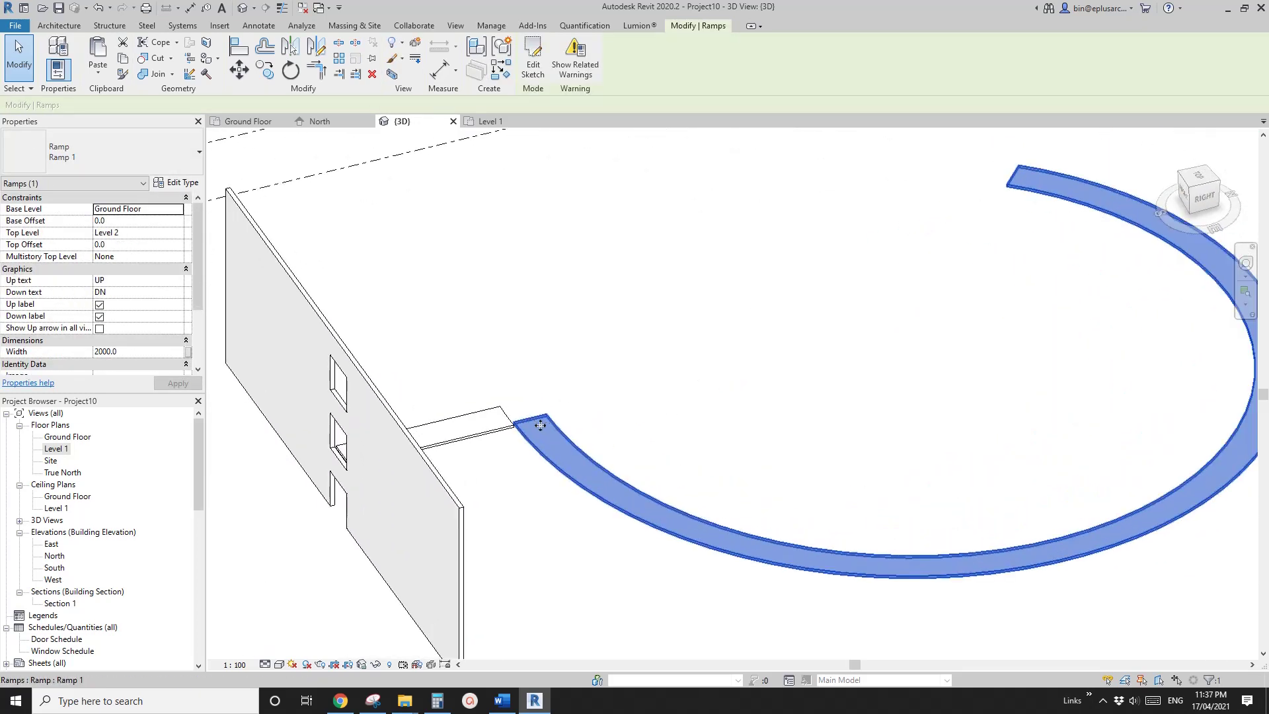
scroll(536, 423, up, 3)
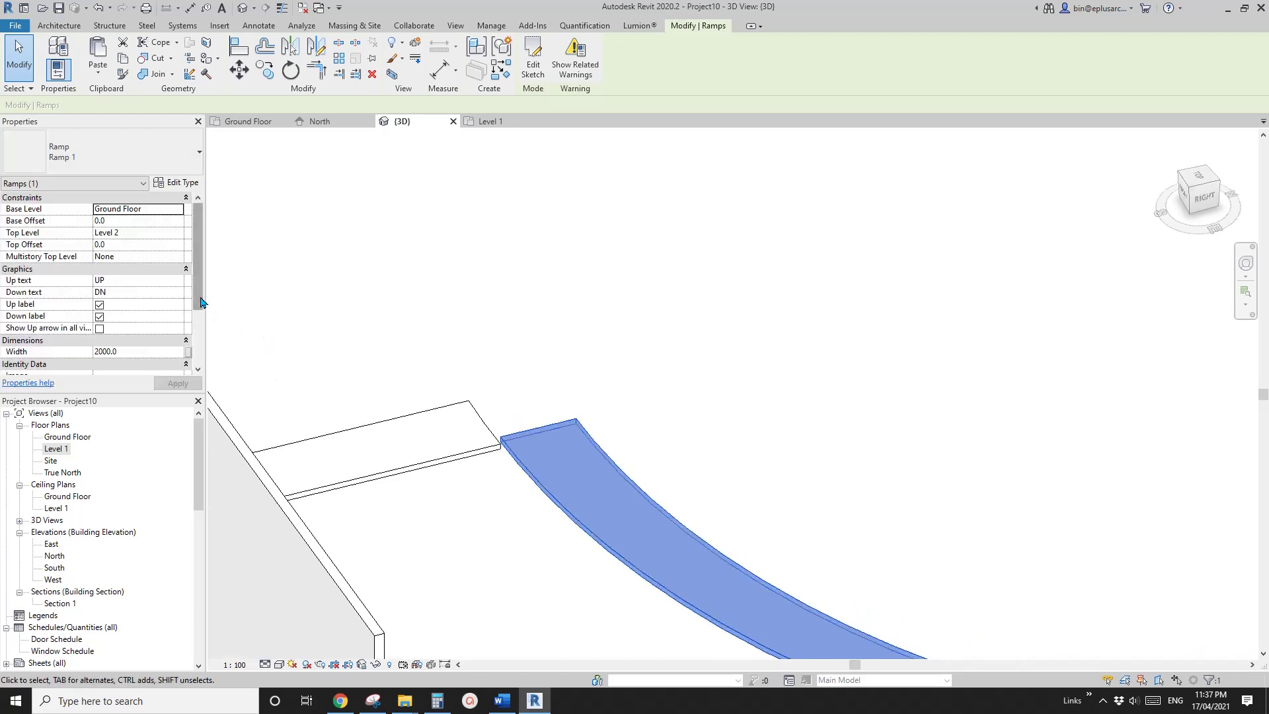
scroll(410, 305, up, 1)
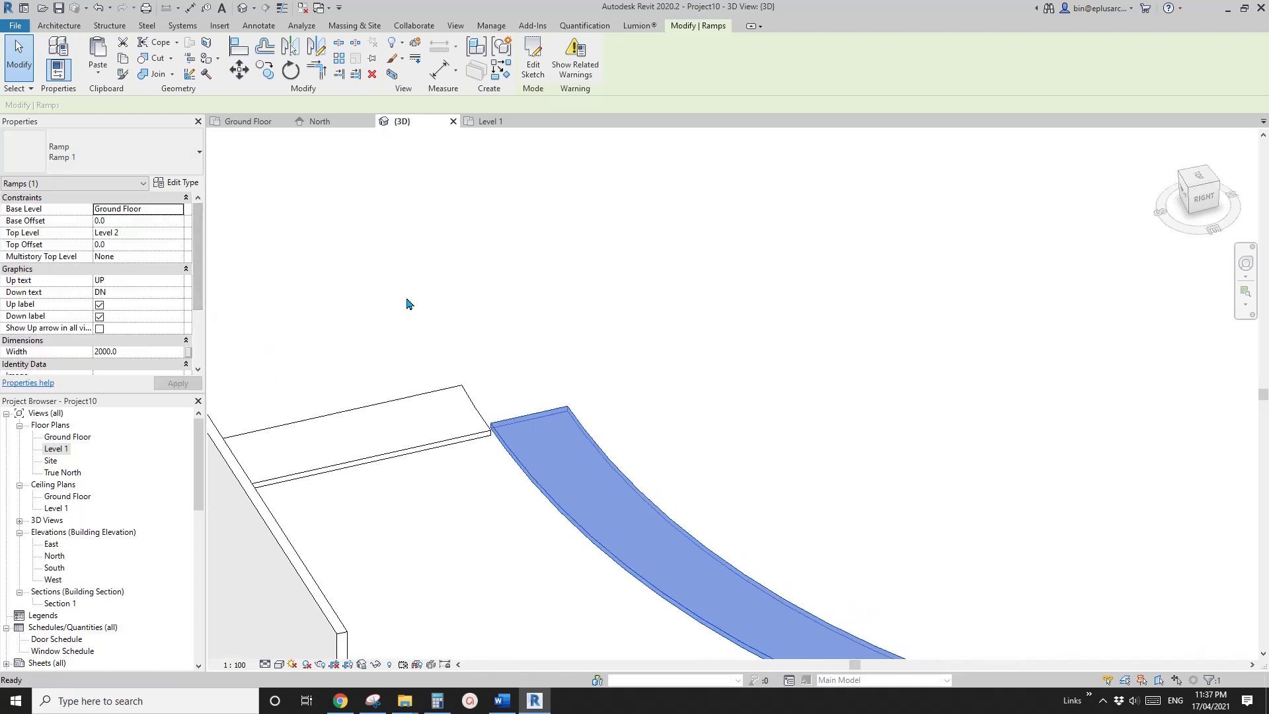
click(178, 234)
click(113, 265)
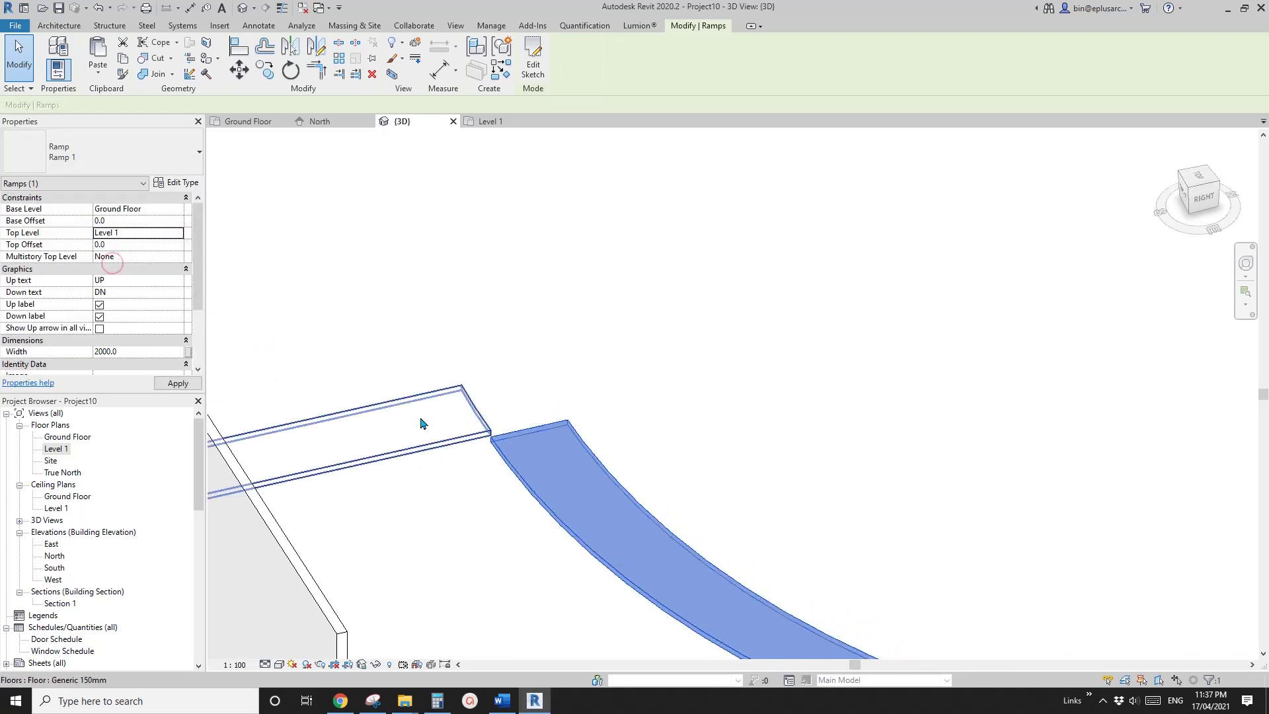
Set the connecting floor's height offset from Level 1 to 0
scroll(433, 437, down, 1)
middle_drag(433, 437, 625, 431)
shift+middle_drag(625, 431, 577, 430)
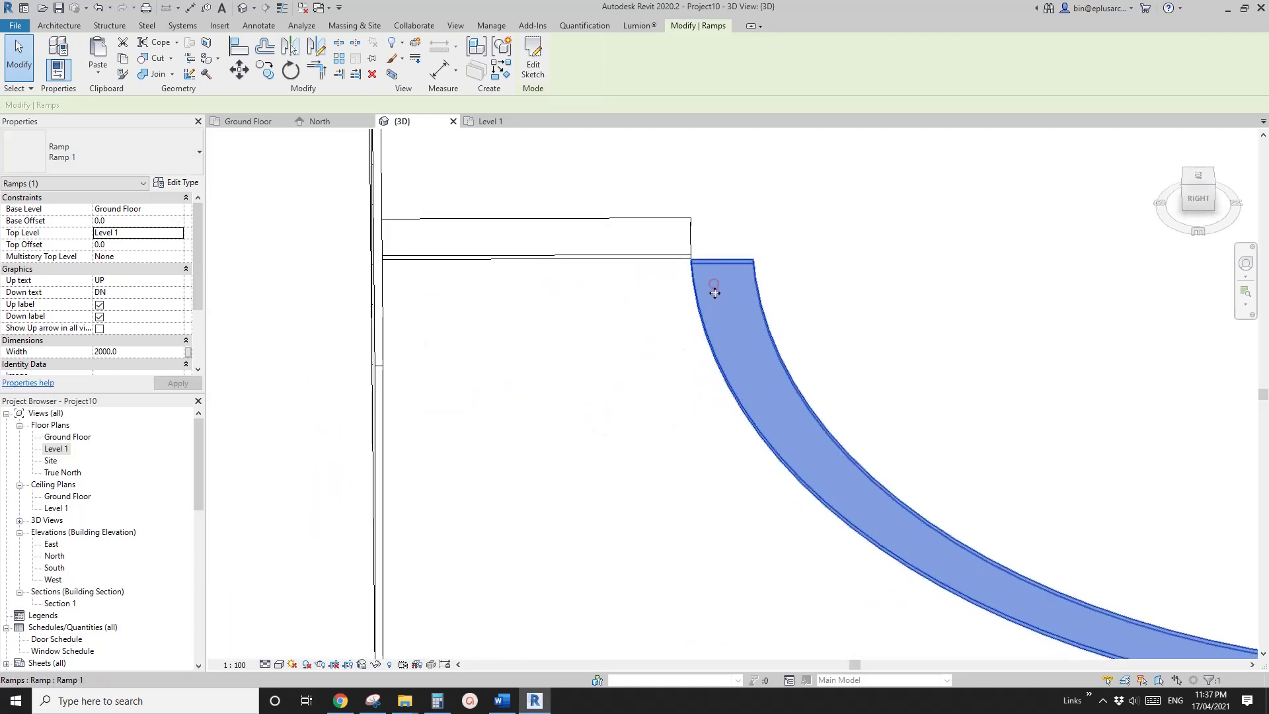
middle_drag(715, 293, 647, 338)
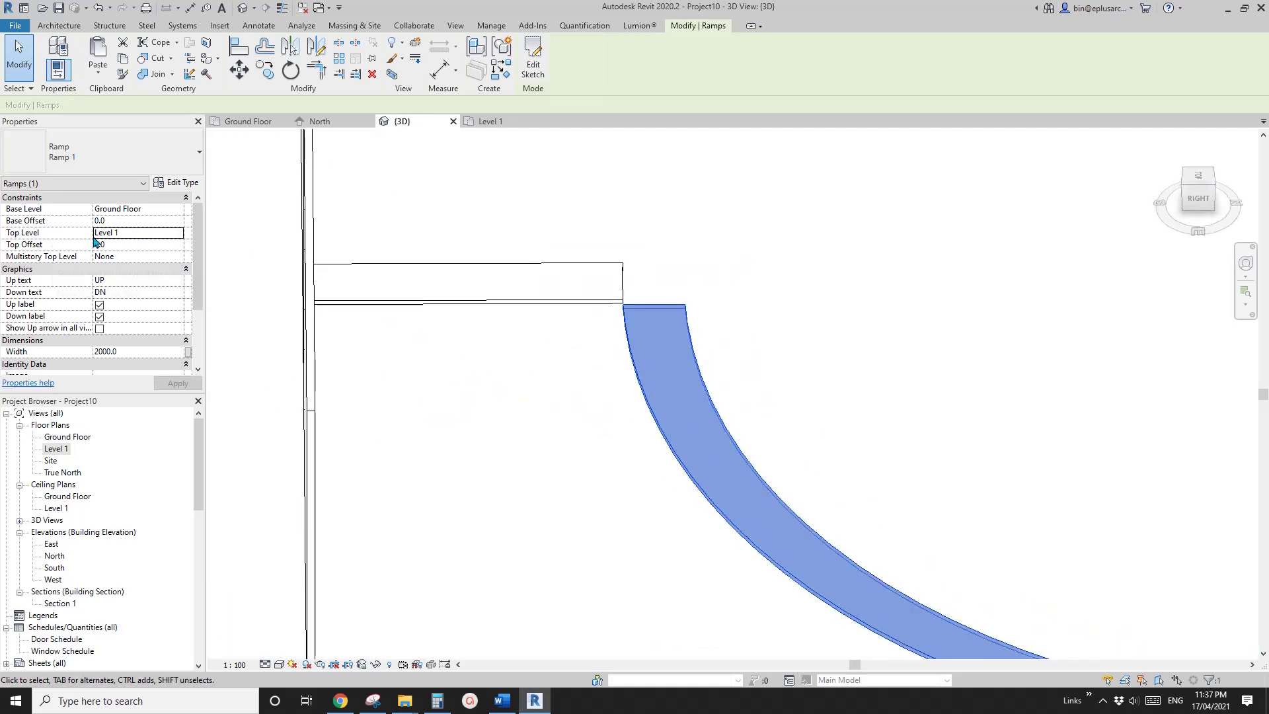
shift+middle_drag(598, 316, 494, 310)
click(495, 309)
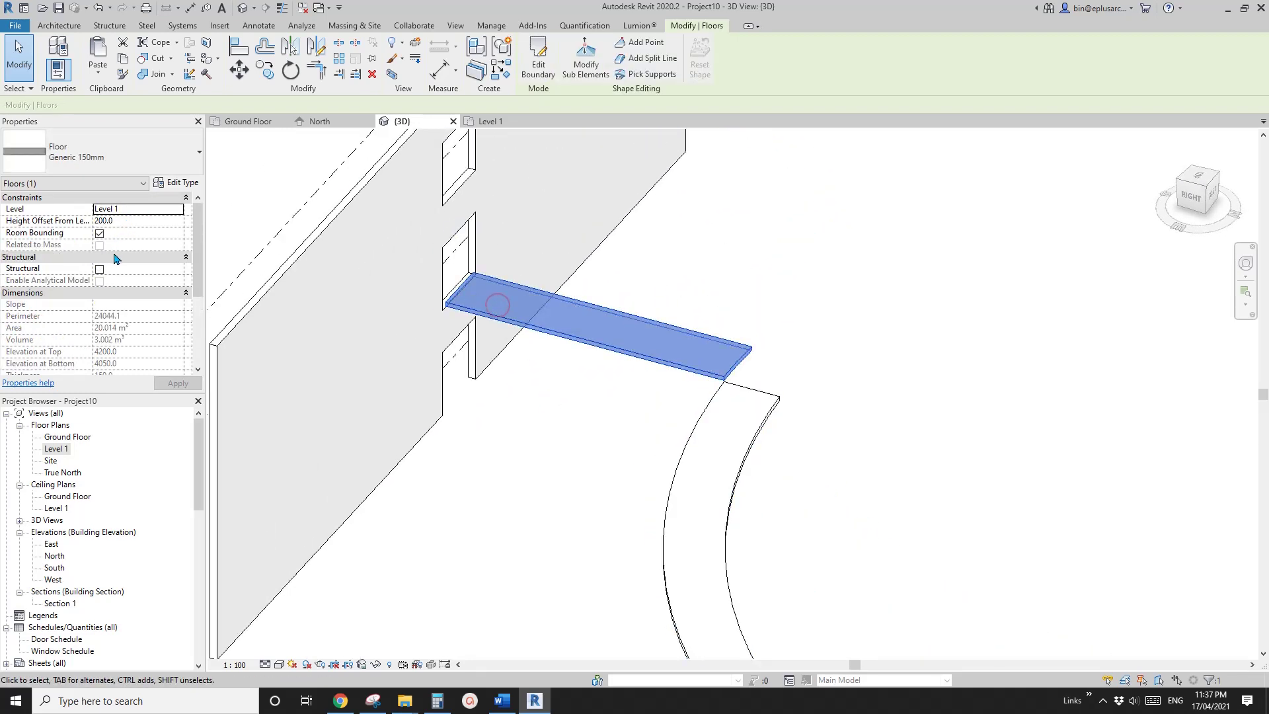
click(626, 295)
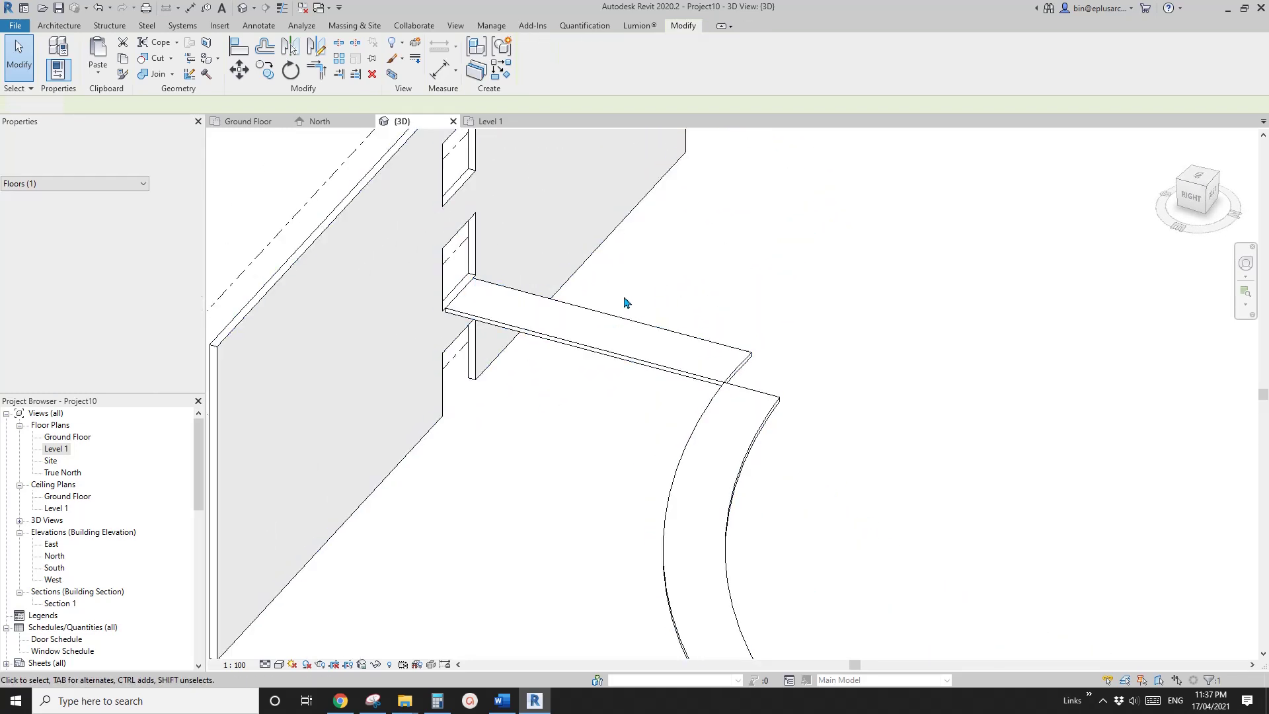
Examine how the connecting floor meets the end of the shortened ramp, up close and from several angles
shift+middle_drag(626, 295, 578, 414)
scroll(620, 416, up, 4)
click(615, 419)
click(573, 416)
click(582, 417)
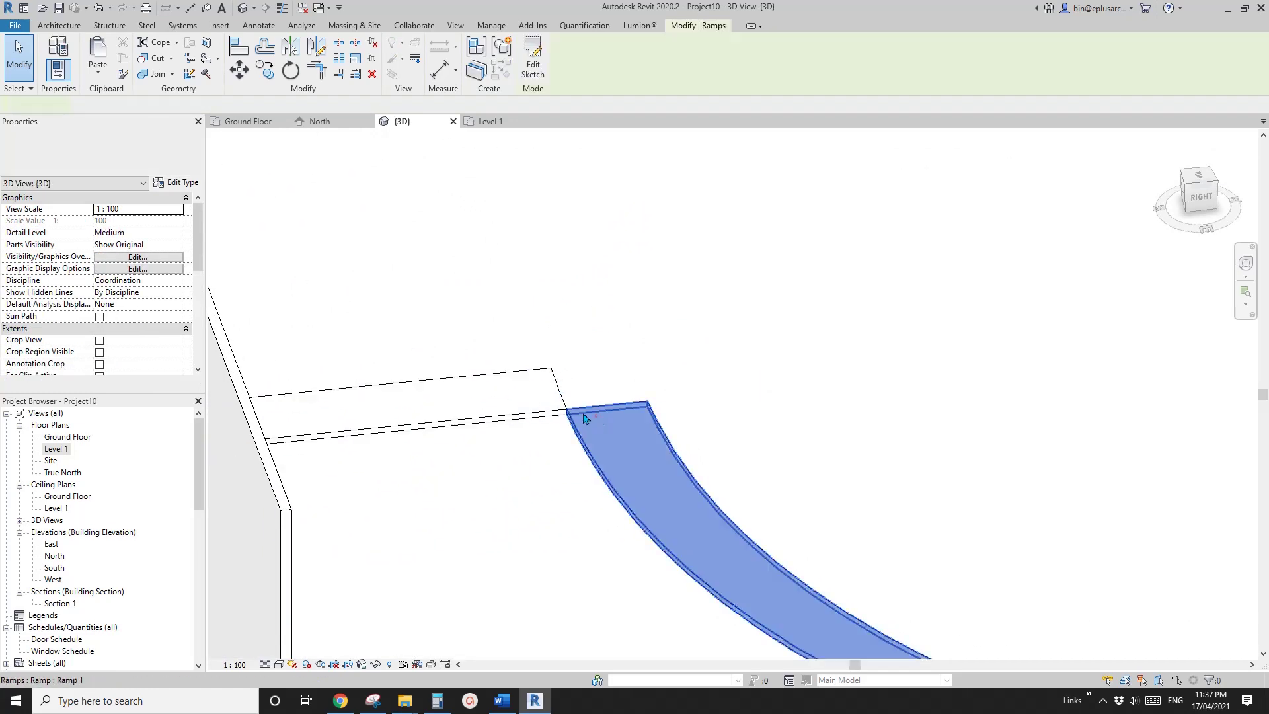
click(567, 411)
click(527, 398)
scroll(554, 405, down, 2)
scroll(581, 414, down, 5)
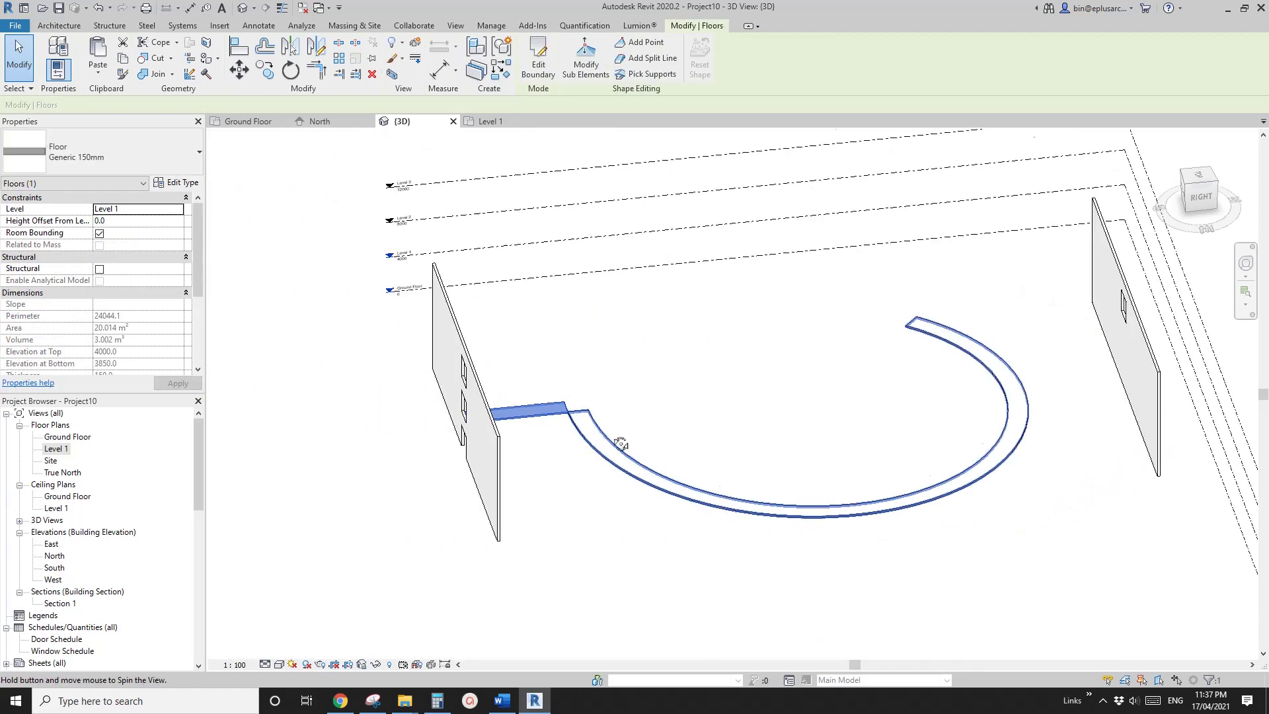
shift+middle_drag(617, 445, 663, 498)
middle_drag(614, 344, 595, 386)
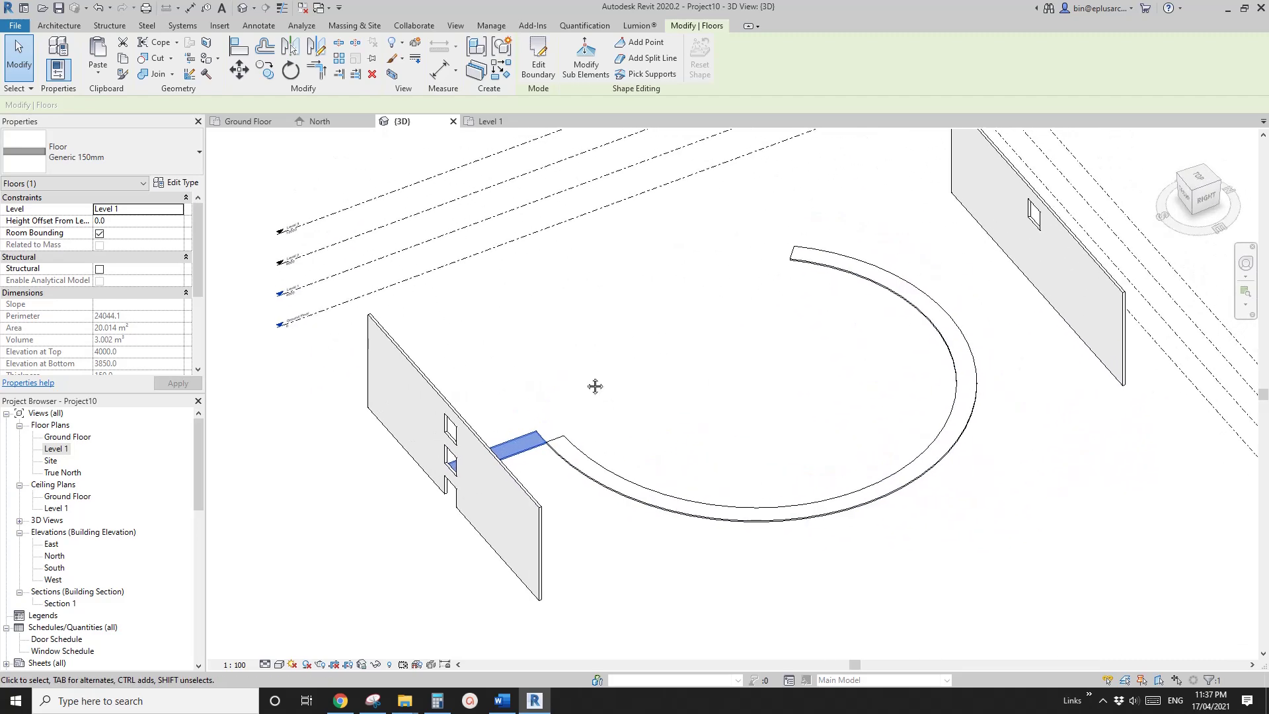
Clear the floor selection and paste the copied full-length ramp aligned to the same place
click(595, 386)
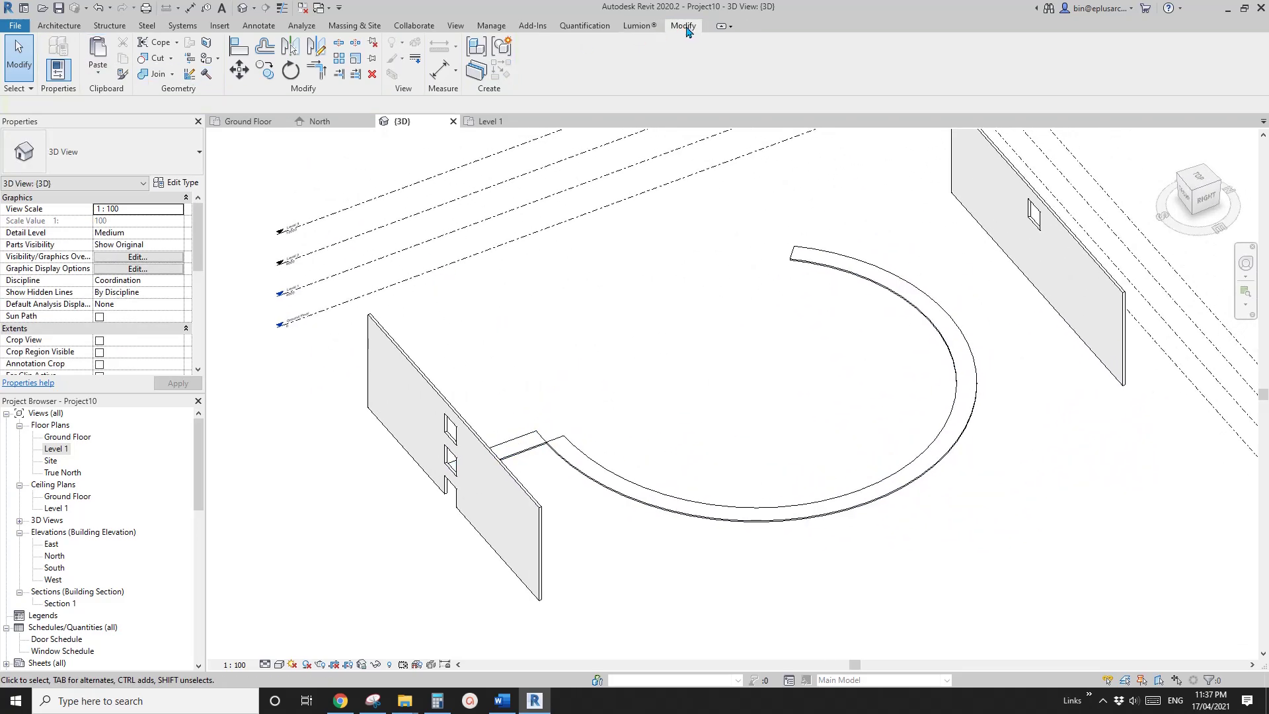
click(104, 76)
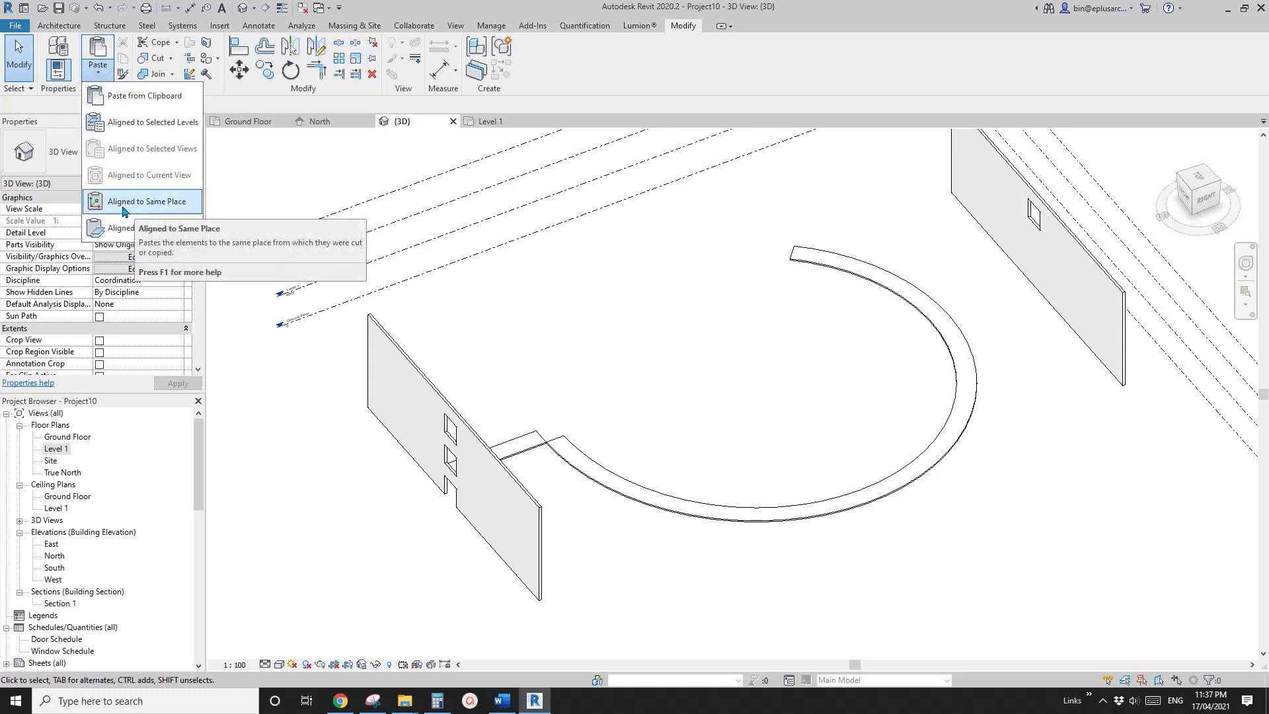
click(146, 201)
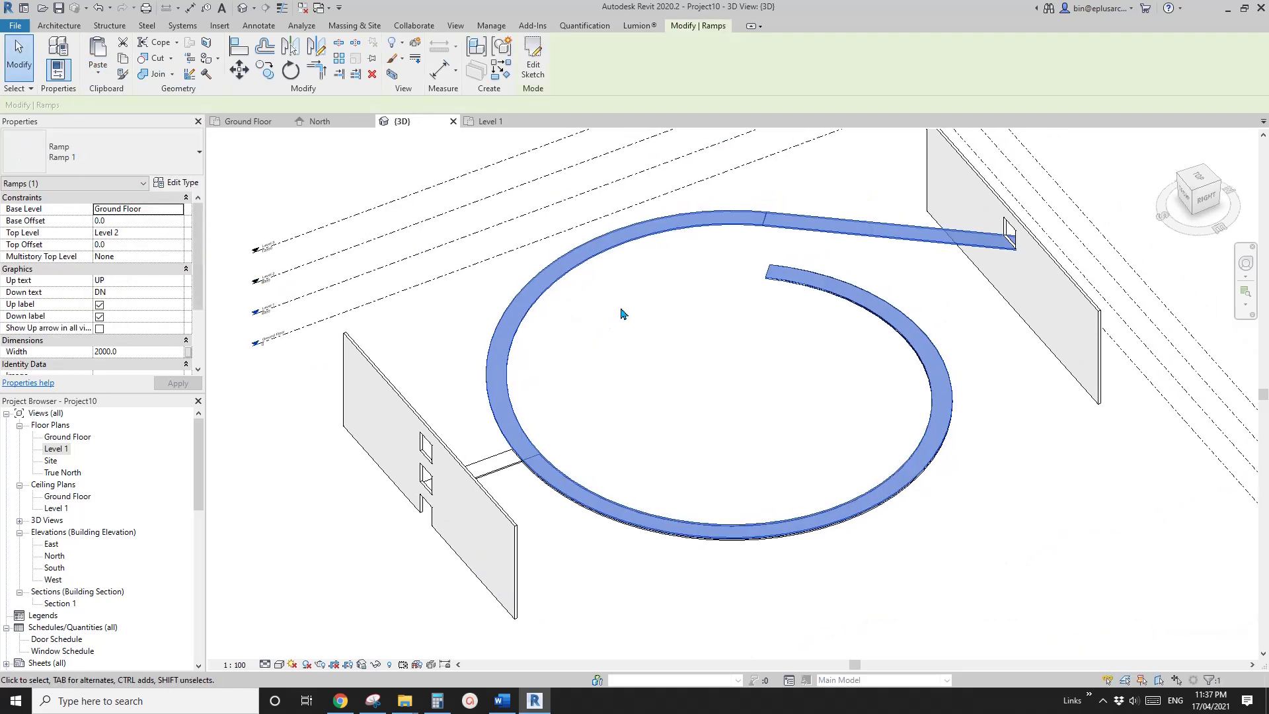
Edit the pasted ramp's sketch and shorten its circular run to an arc of about 113° ending near the connecting floor
click(622, 313)
click(529, 302)
shift+middle_drag(556, 346, 563, 320)
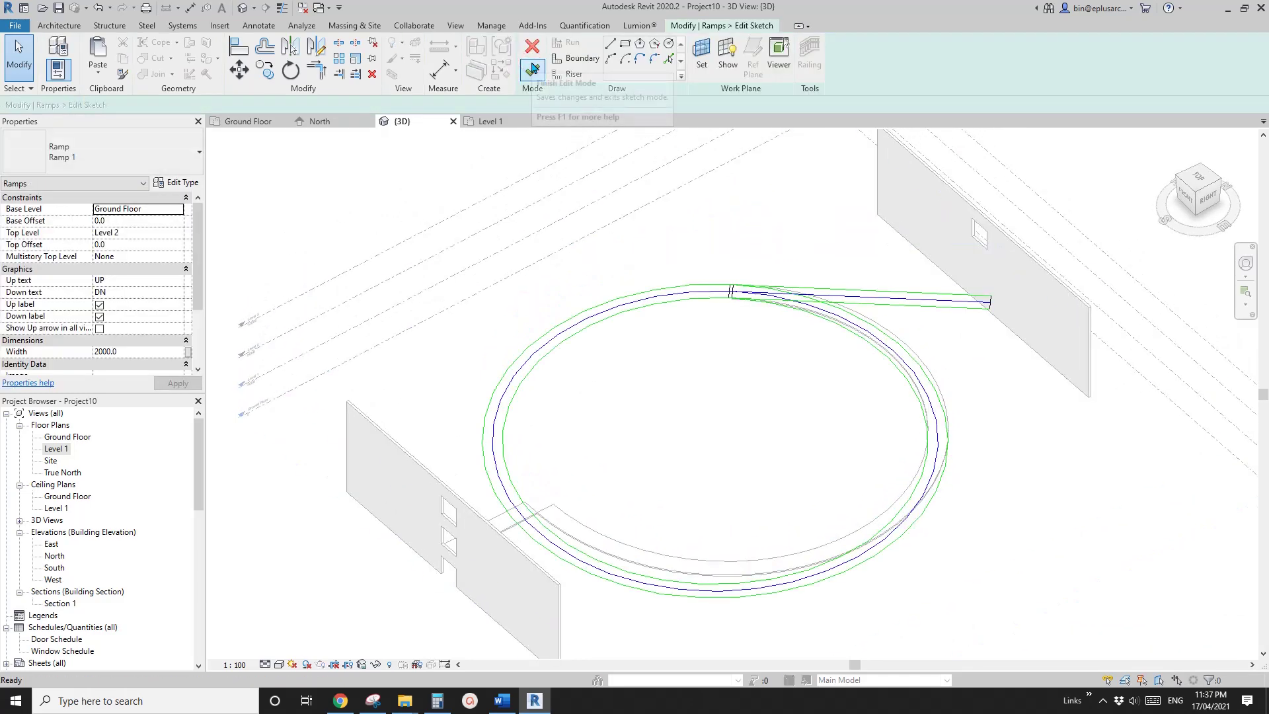
middle_drag(621, 376, 588, 333)
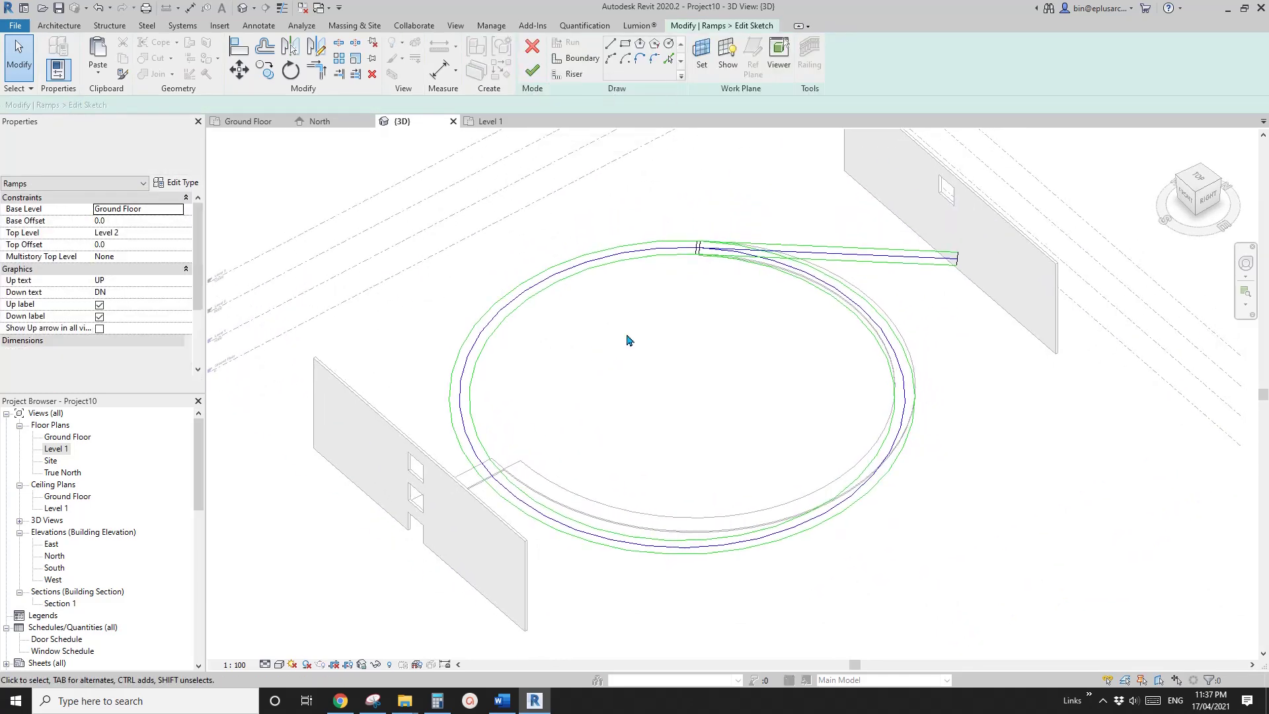
click(866, 316)
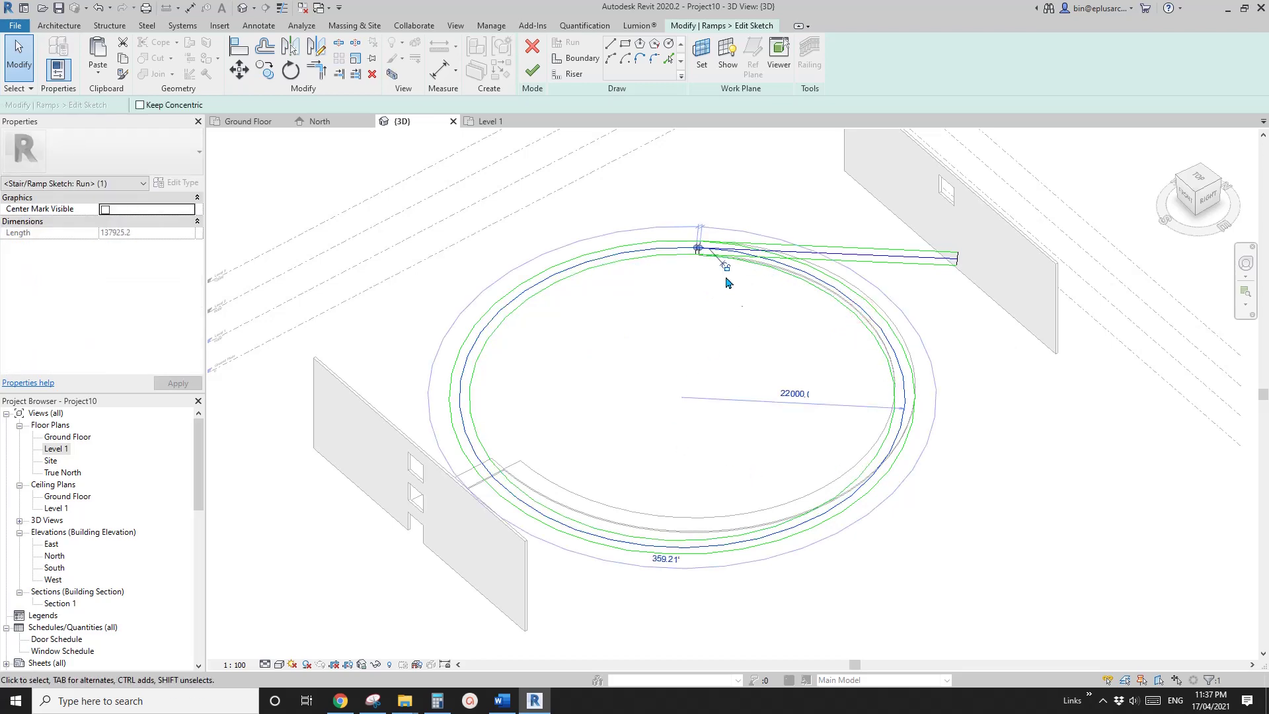
scroll(726, 281, up, 5)
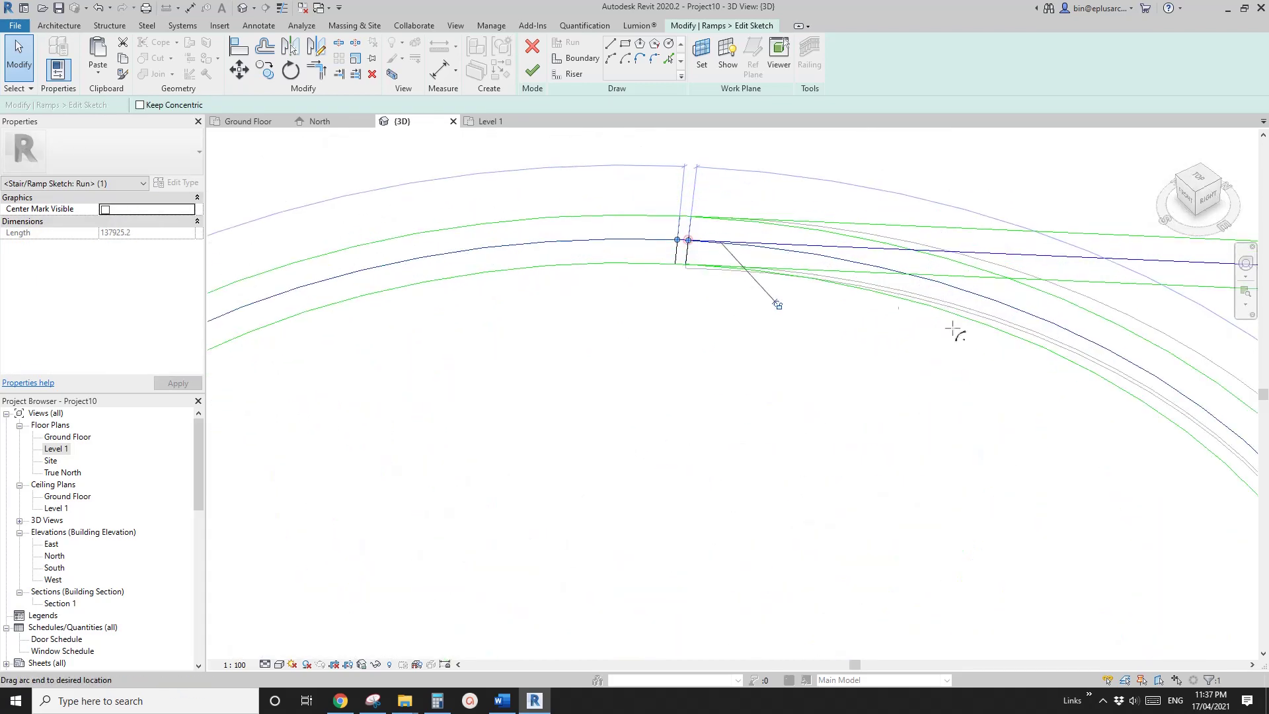
drag(953, 329, 1099, 417)
scroll(1078, 418, down, 5)
middle_drag(1055, 433, 999, 334)
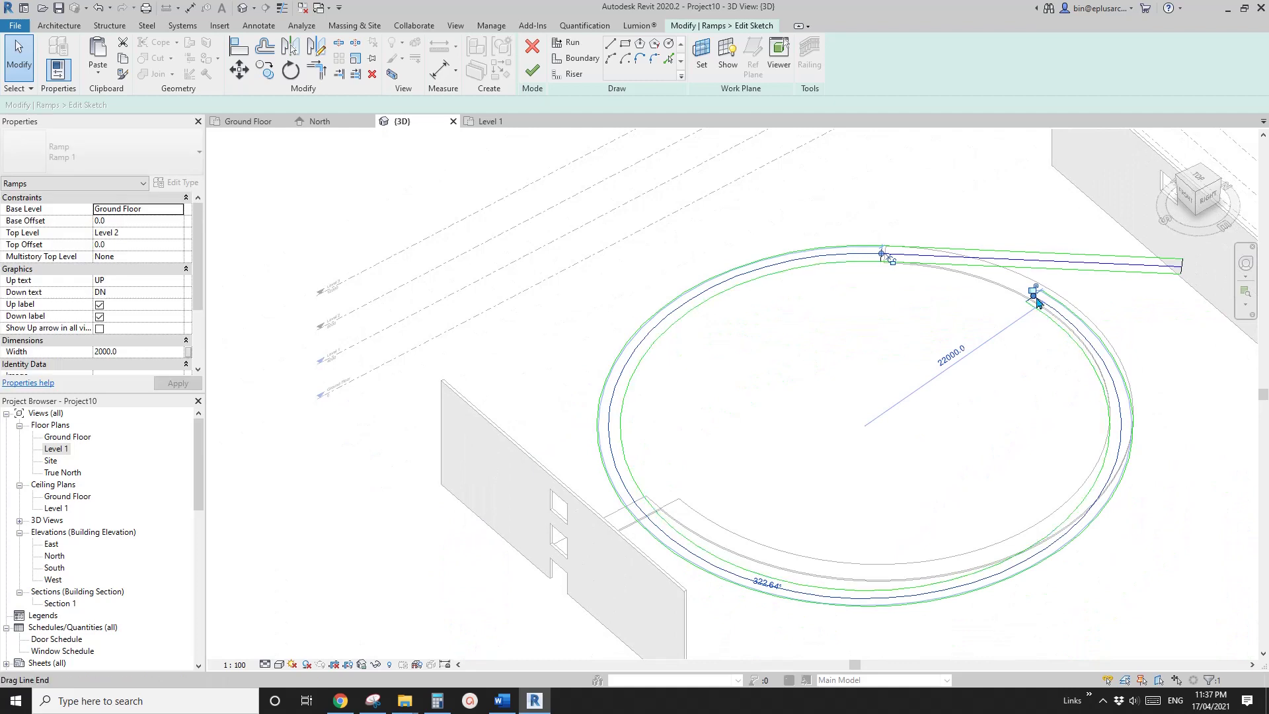
drag(1037, 301, 1076, 357)
drag(1071, 475, 631, 491)
Add a riser line to the ramp sketch by picking the connecting floor's long edge nearest the shortened run
scroll(662, 542, up, 3)
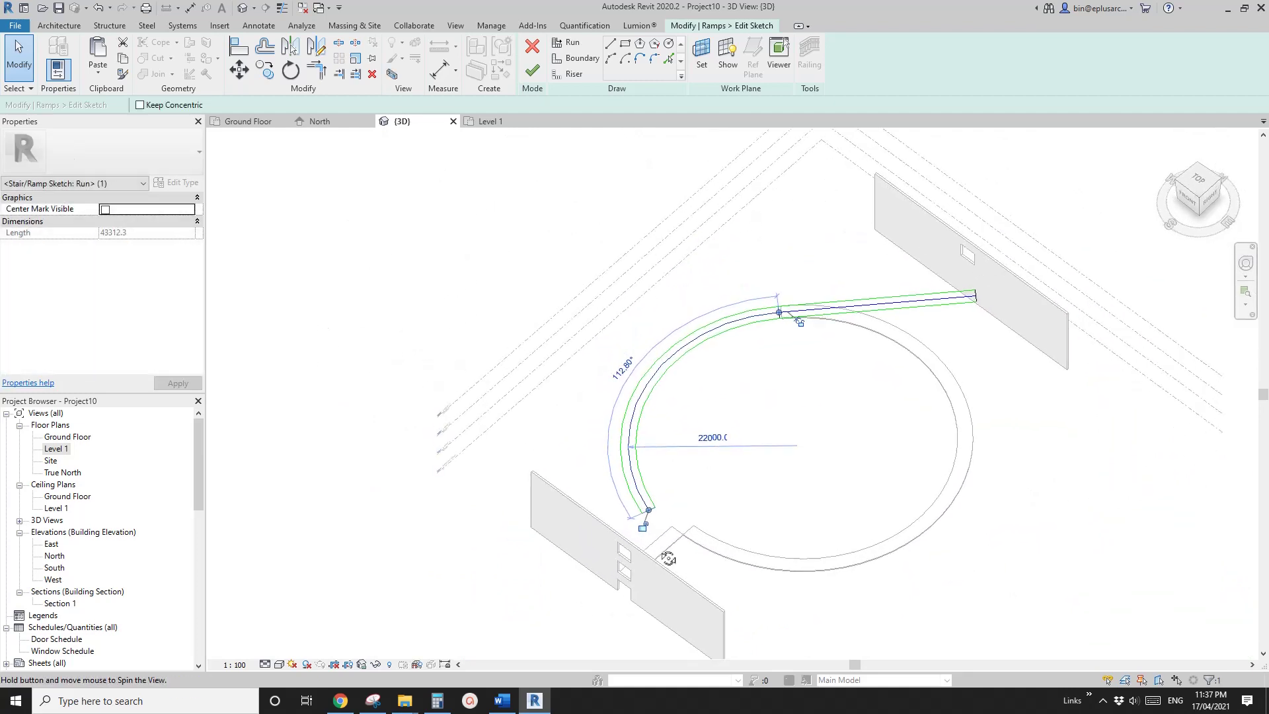
scroll(660, 543, up, 2)
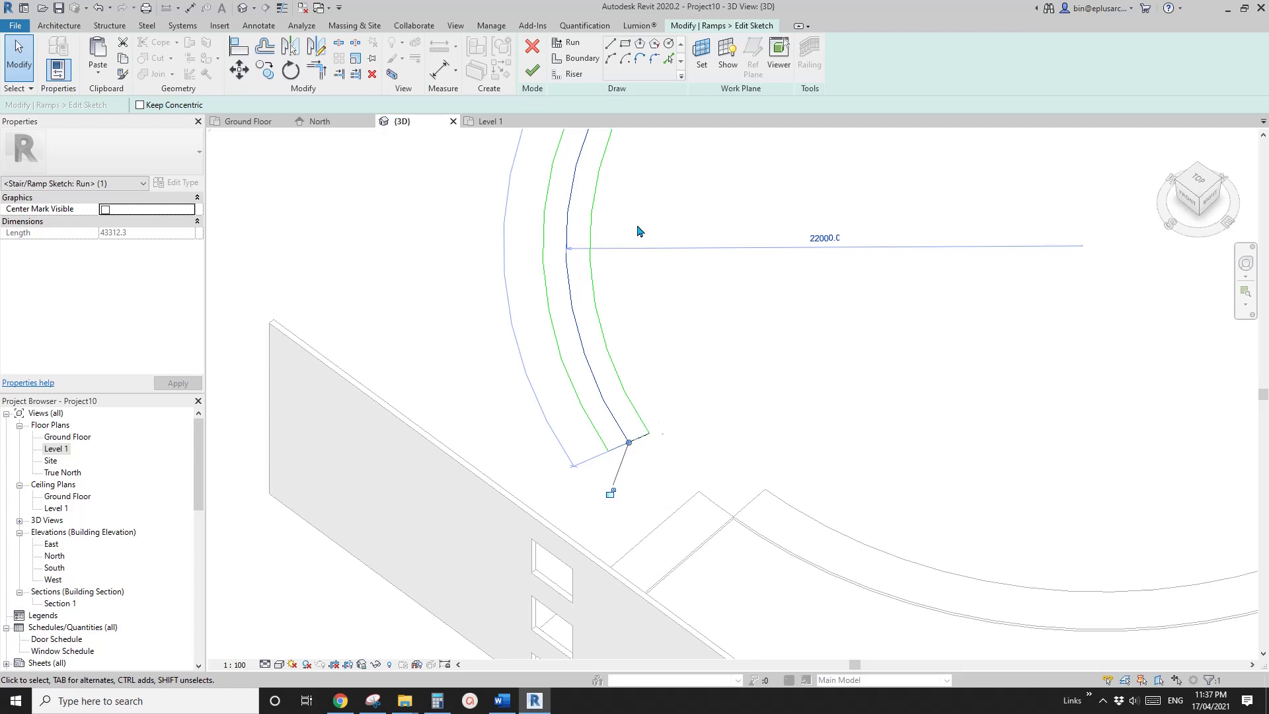
click(566, 76)
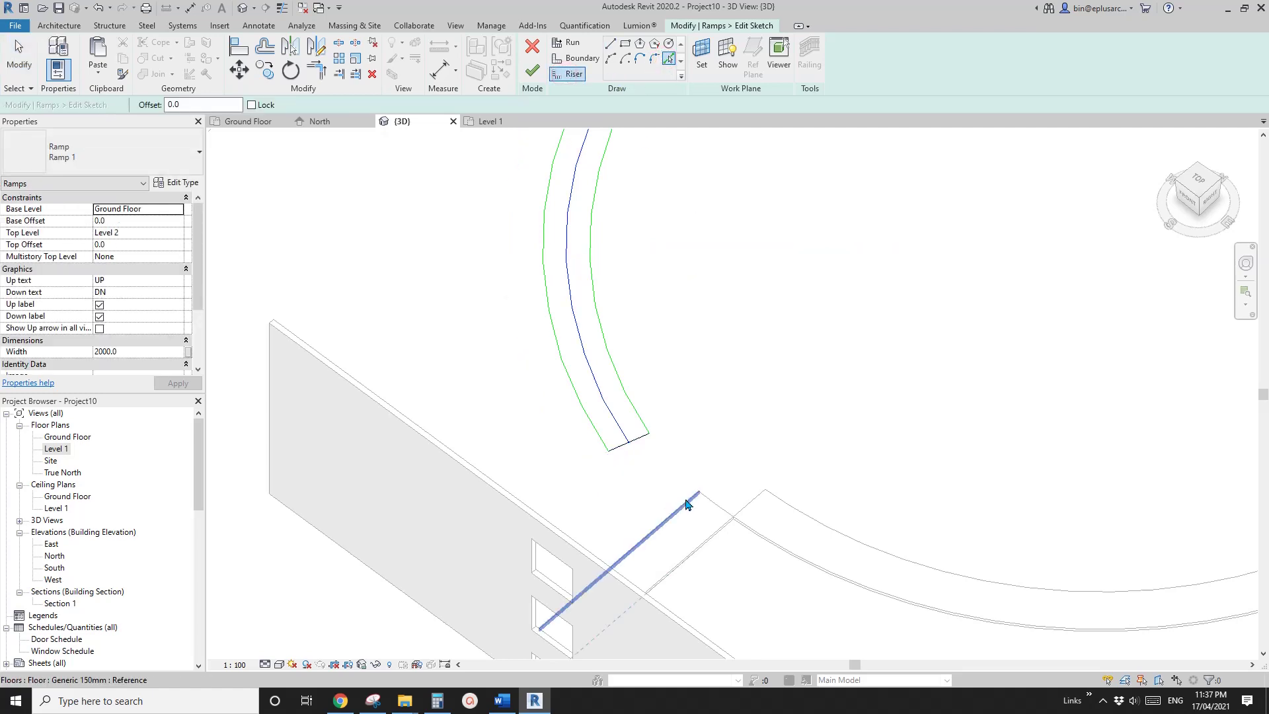
shift+middle_drag(708, 501, 934, 516)
middle_drag(1186, 328, 849, 434)
scroll(846, 431, up, 2)
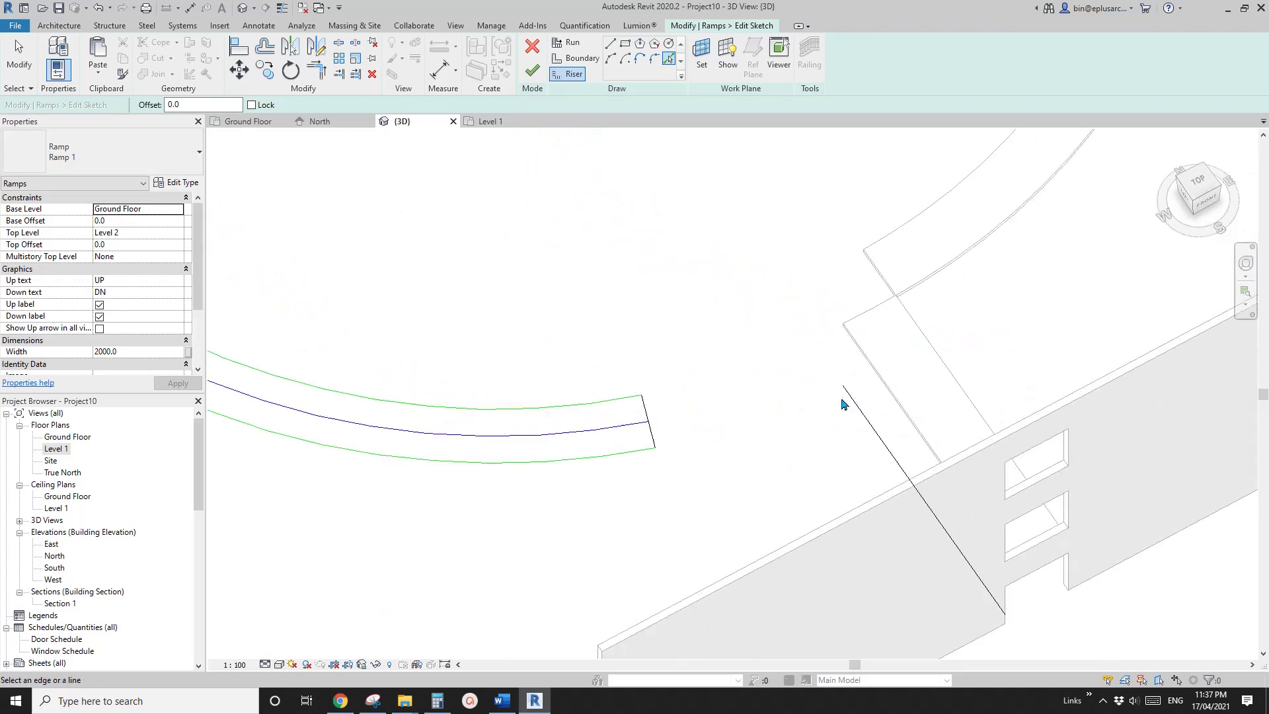
Delete the old riser at the end of the shortened run
key(Escape)
click(653, 431)
click(649, 401)
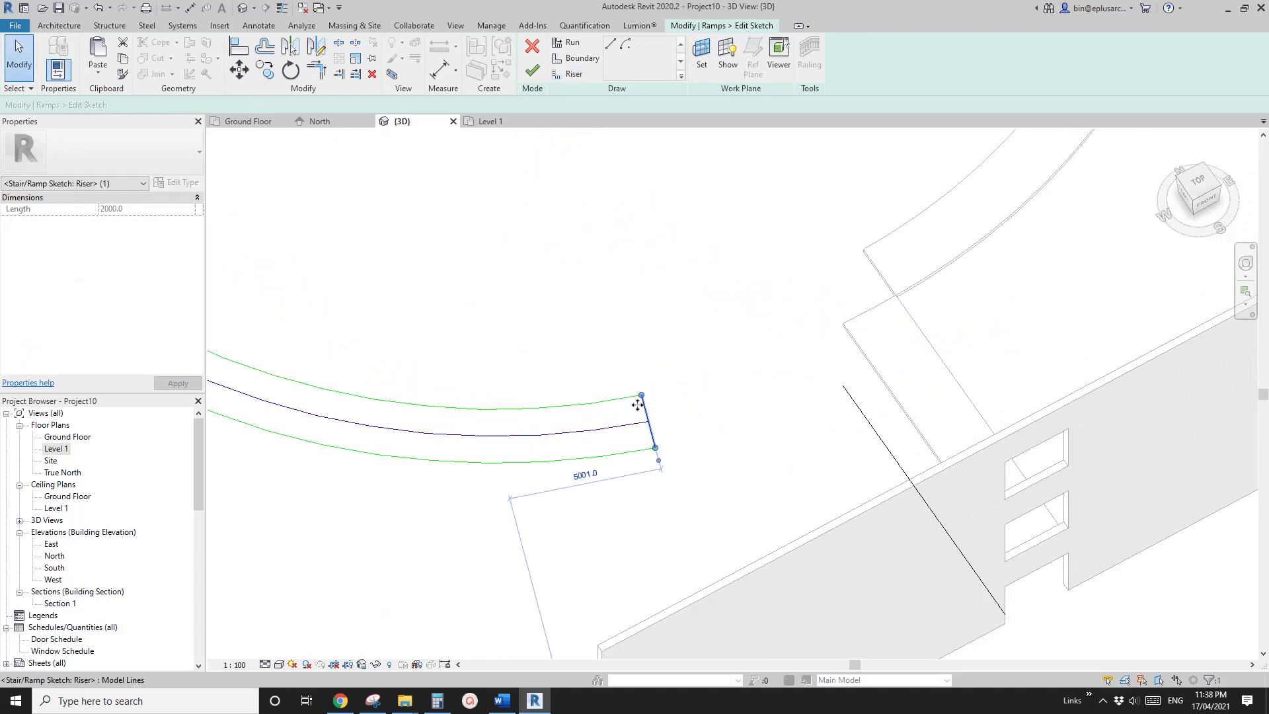
key(Escape)
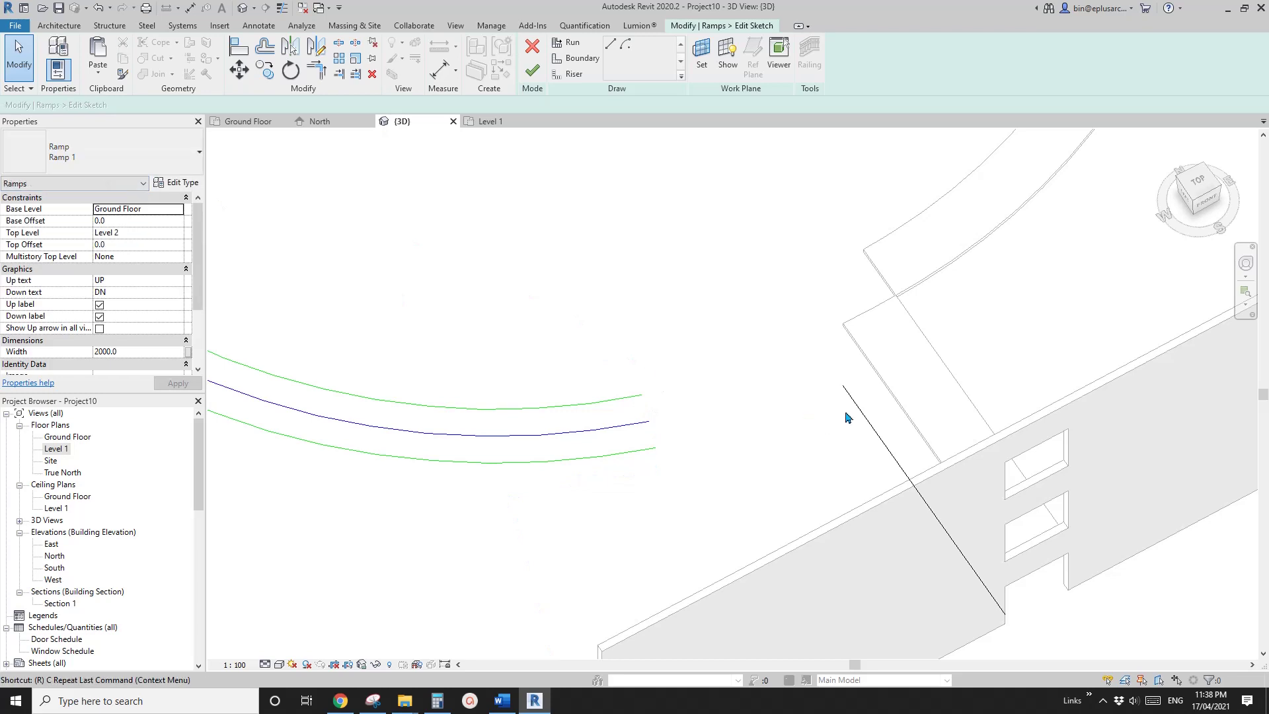
Trim and extend the ramp's two boundary arcs and its run line to the new riser
key(t)
key(r)
click(859, 416)
click(623, 396)
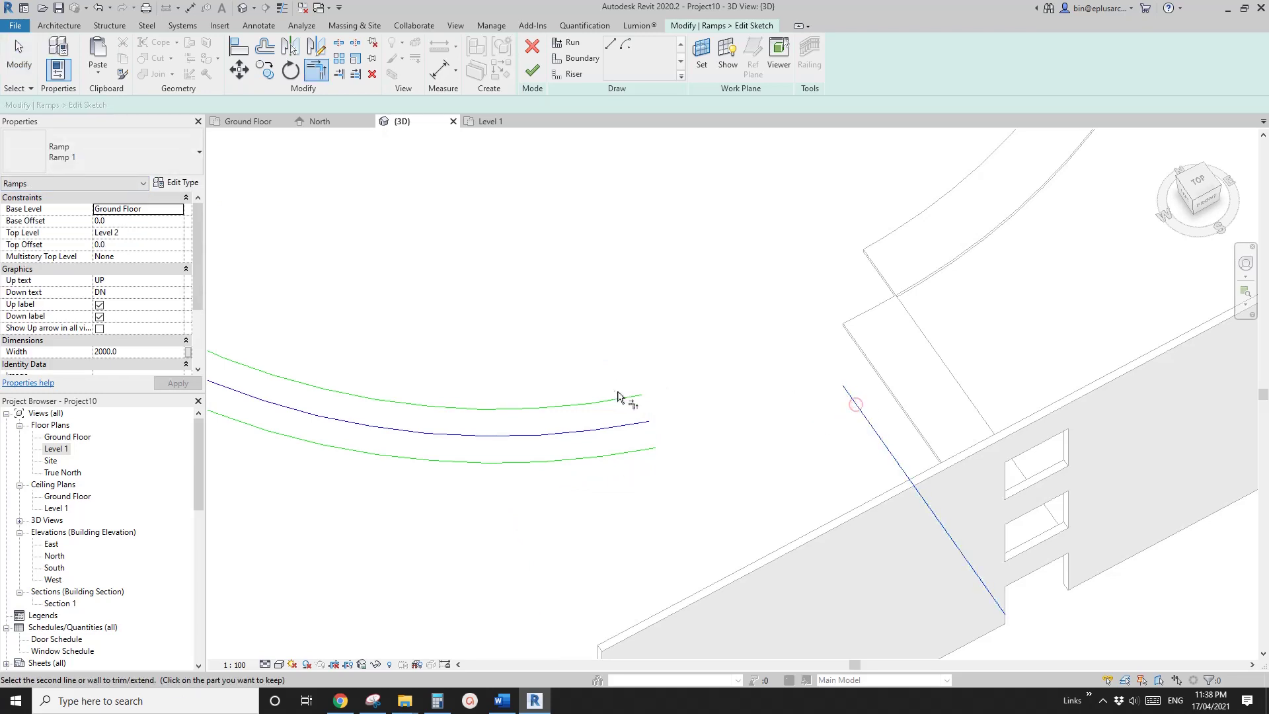
click(645, 425)
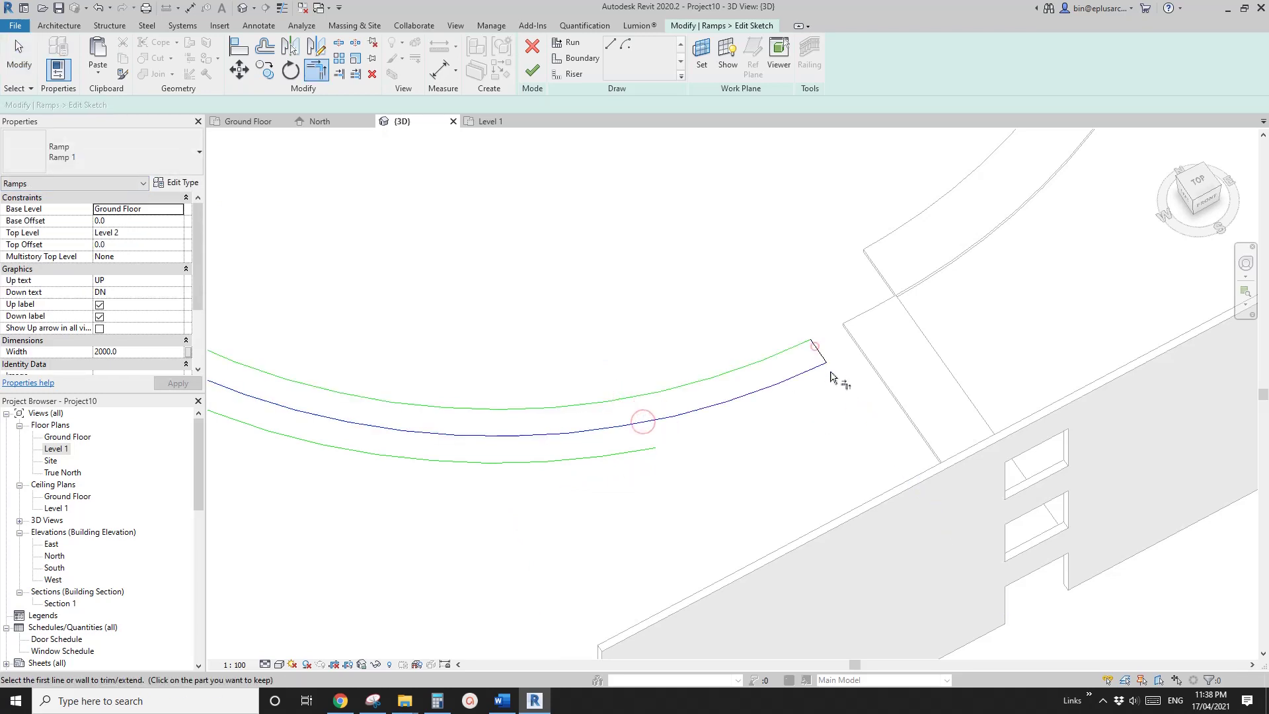
click(647, 449)
key(Escape)
Set the upper ramp's base level to Level 1 and finish the sketch
scroll(859, 343, down, 2)
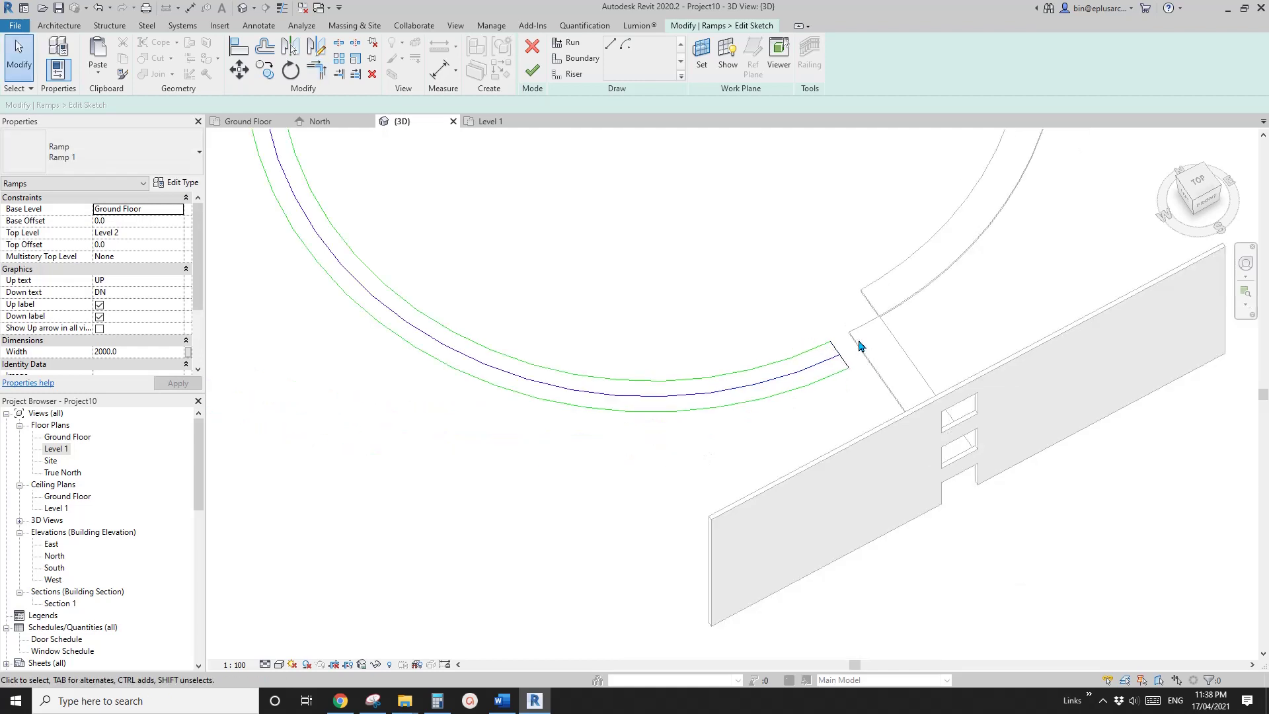
shift+middle_drag(859, 342, 723, 393)
scroll(685, 336, down, 3)
scroll(667, 408, up, 2)
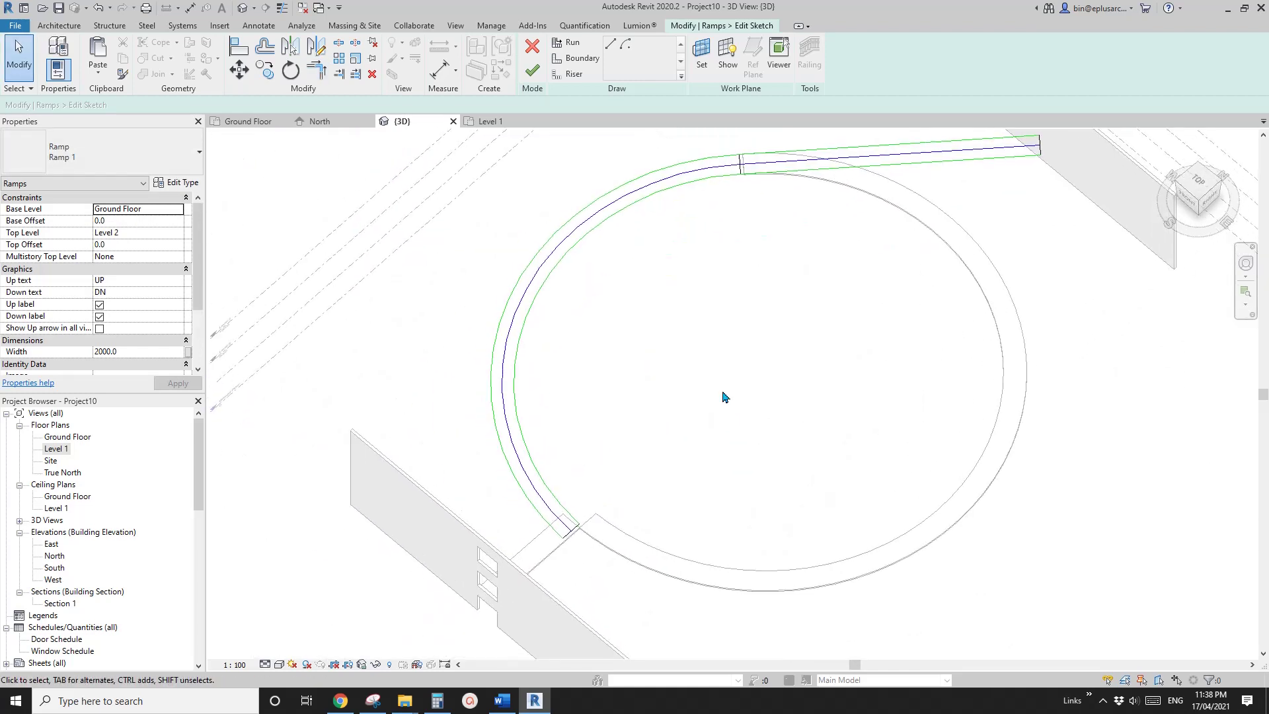
click(178, 211)
click(109, 231)
scroll(585, 223, down, 1)
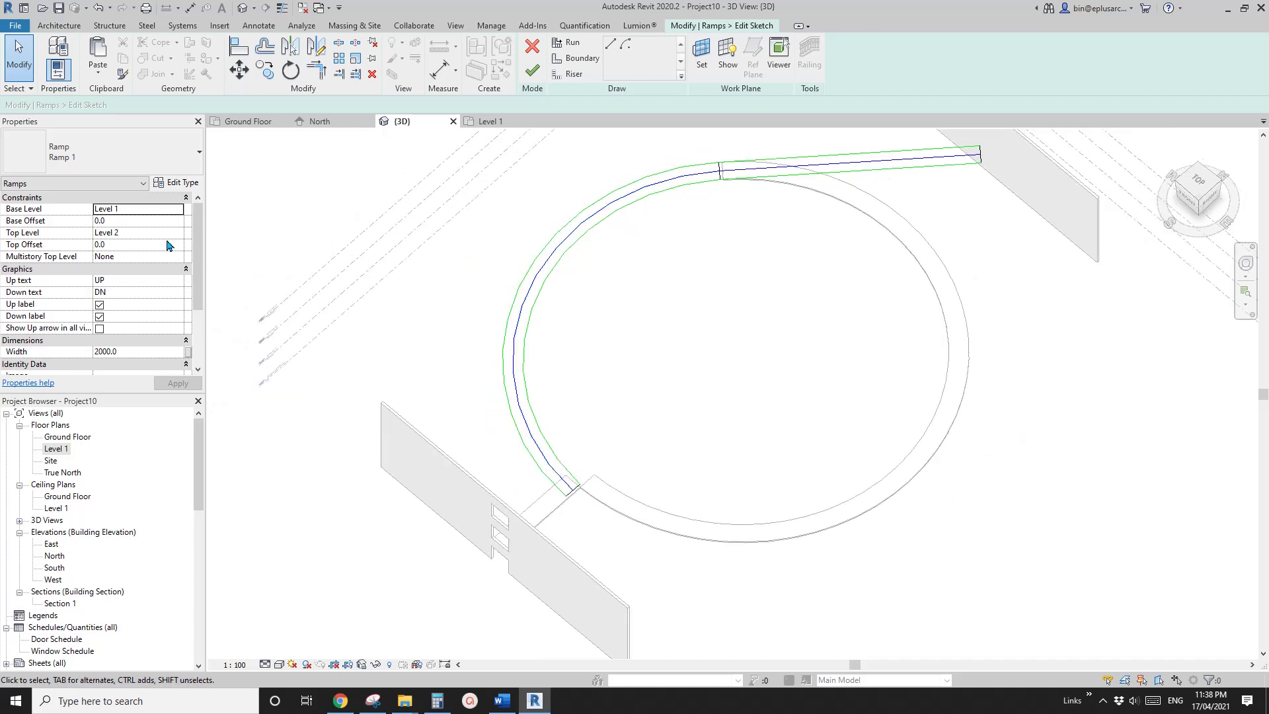
middle_drag(806, 225, 793, 239)
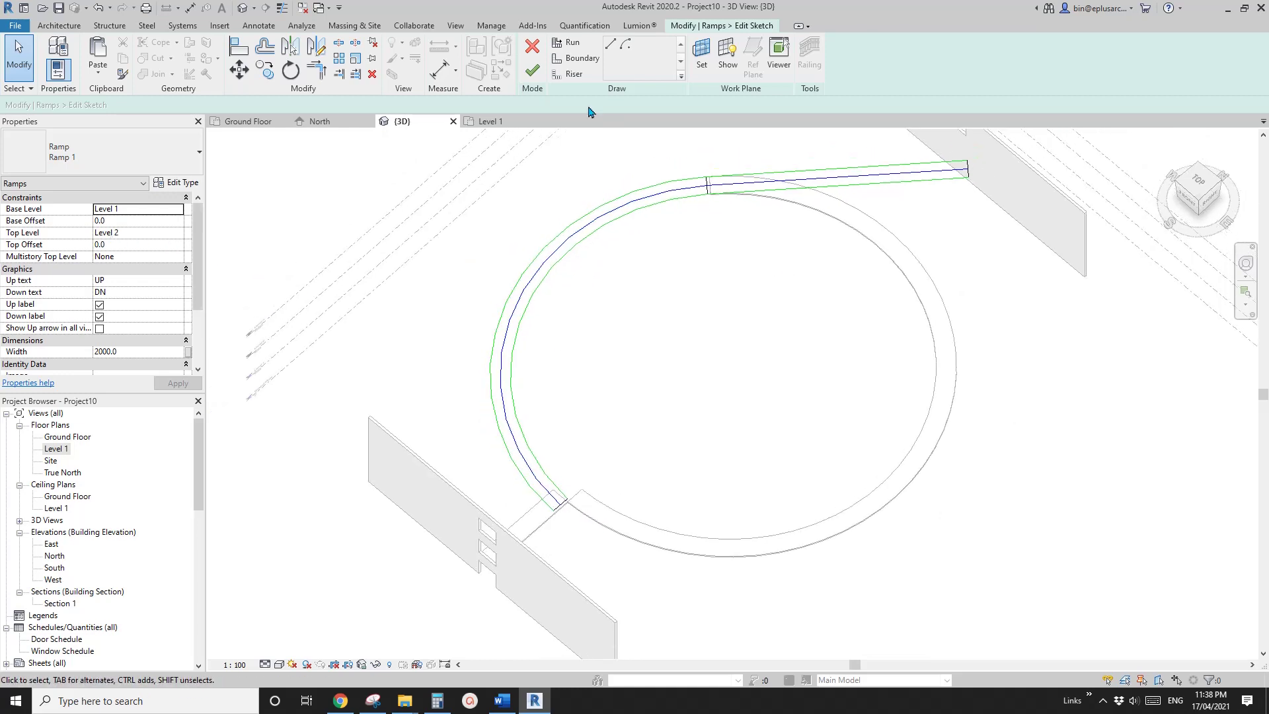
click(533, 73)
Examine the gap between the two ramp ends and the end of the connecting floor
scroll(825, 223, down, 1)
shift+middle_drag(757, 300, 730, 242)
shift+middle_drag(648, 369, 618, 335)
click(618, 337)
shift+middle_drag(634, 394, 502, 382)
scroll(471, 391, up, 5)
click(479, 368)
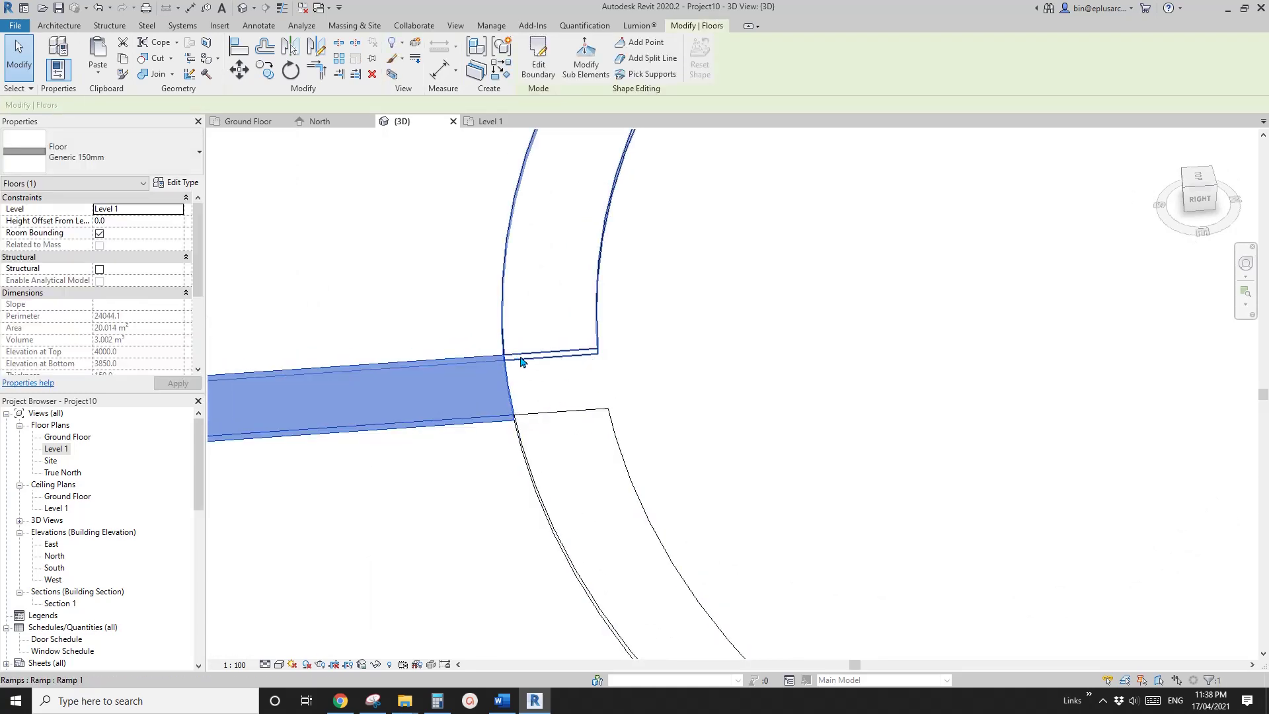
middle_drag(564, 375, 567, 383)
click(567, 383)
Edit the connecting floor's boundary and add a boundary line along the ramp's inner curved edge
click(450, 390)
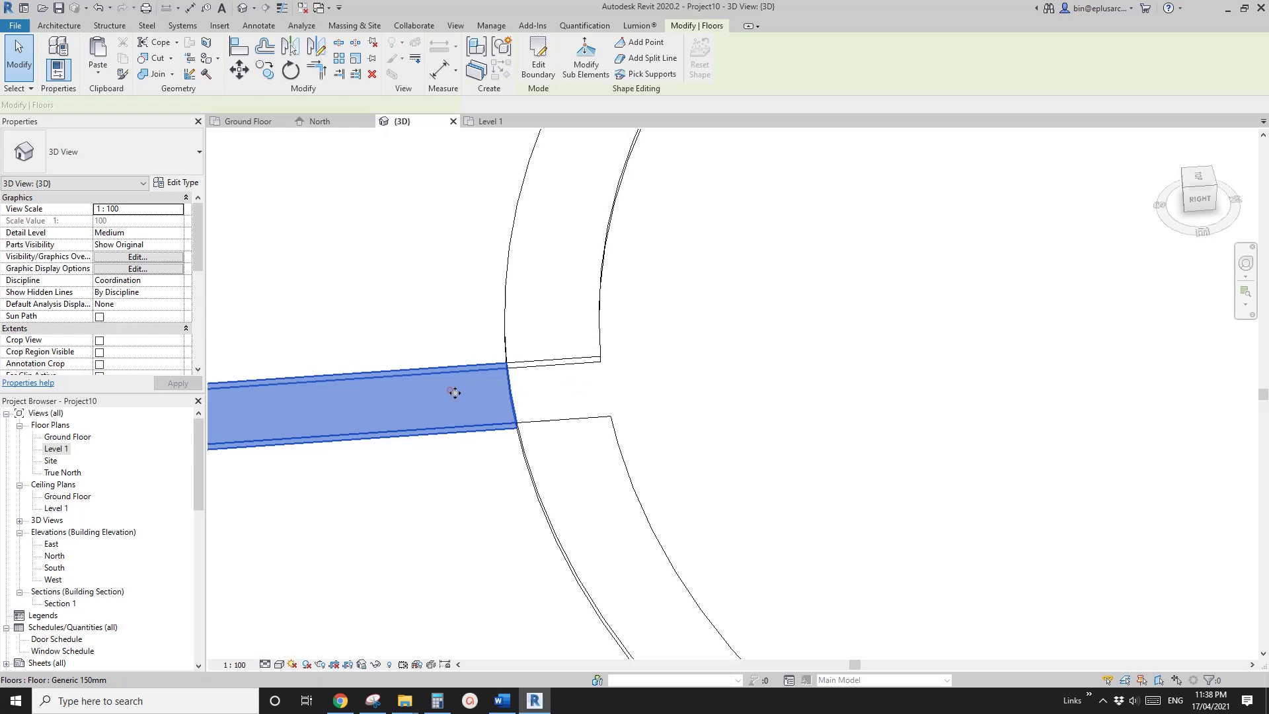
click(537, 79)
click(513, 390)
mouse_move(513, 390)
mouse_down()
mouse_move(609, 385)
mouse_move(579, 388)
mouse_up()
key(Escape)
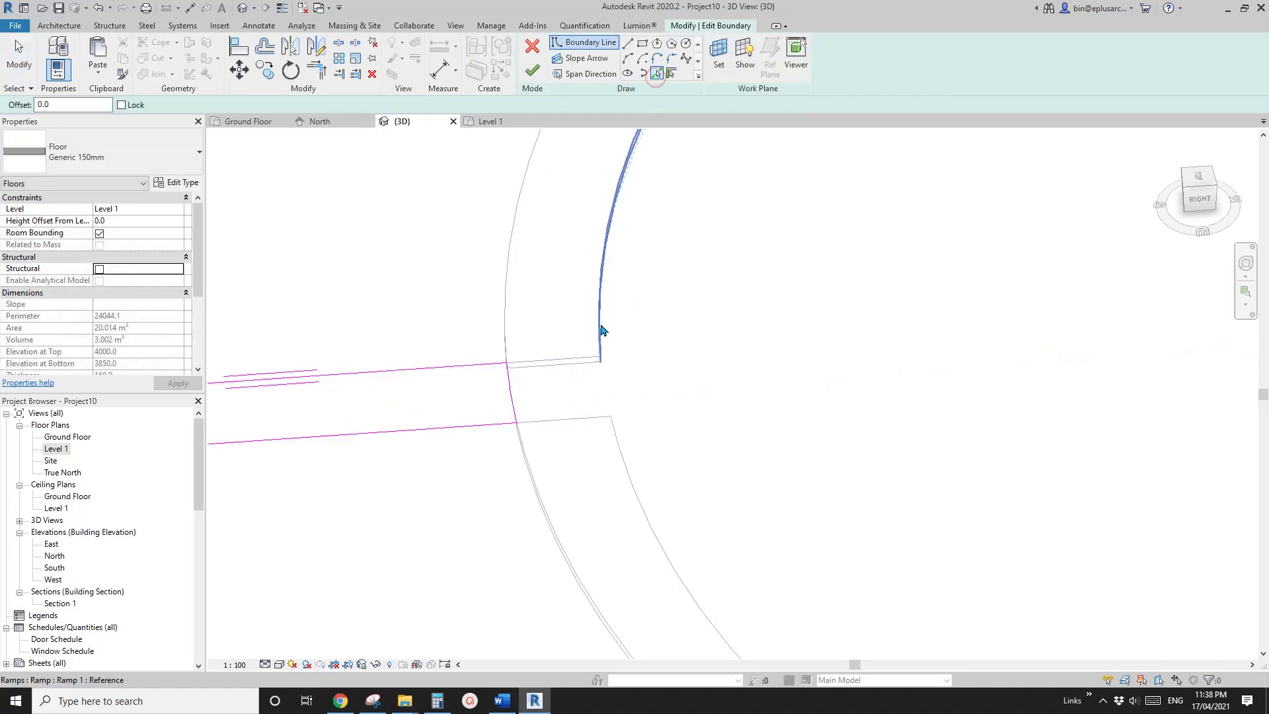
Trim the floor's side lines to the inner arc, delete the old curved end line and finish the boundary
key(t)
key(r)
click(494, 362)
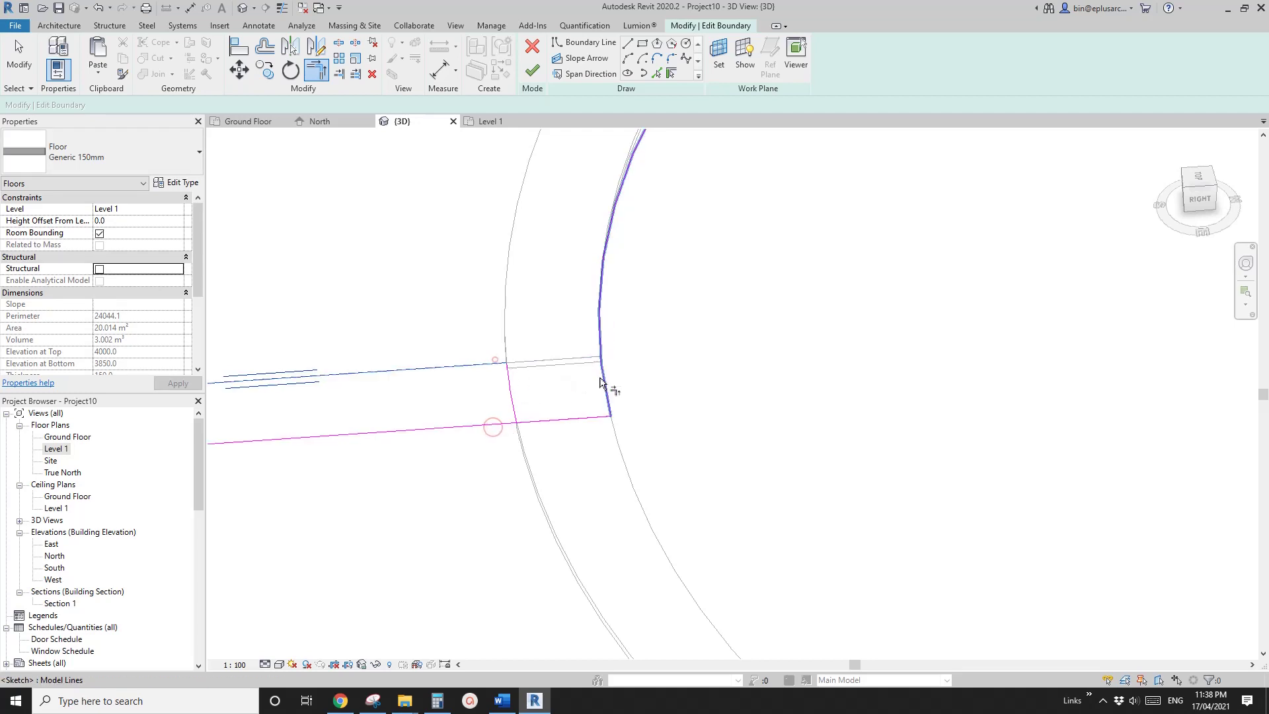
click(600, 379)
click(511, 391)
key(Delete)
scroll(440, 384, down, 1)
mouse_move(328, 409)
middle_down()
mouse_move(446, 393)
mouse_move(429, 404)
middle_up()
click(530, 72)
click(673, 375)
Examine how the extended floor joins both ramps, up close and across the whole model
scroll(662, 375, down, 2)
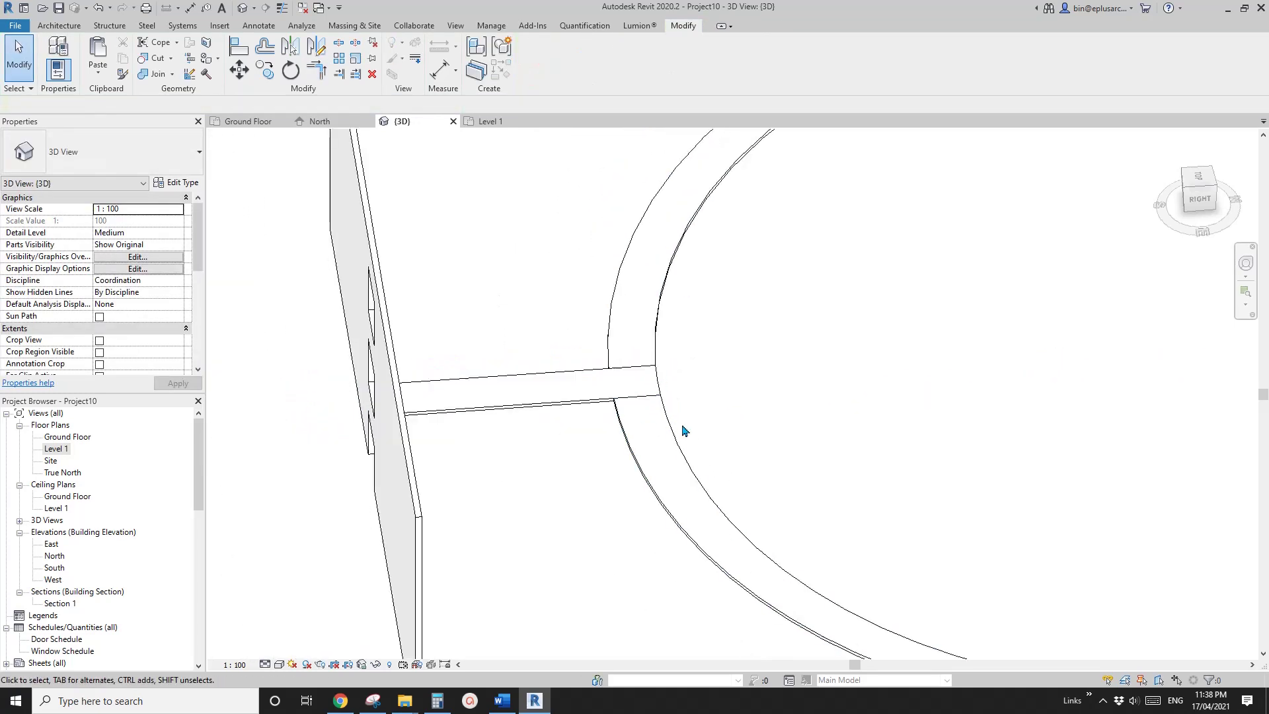
click(681, 443)
shift+middle_drag(647, 442, 759, 393)
key(Escape)
click(734, 365)
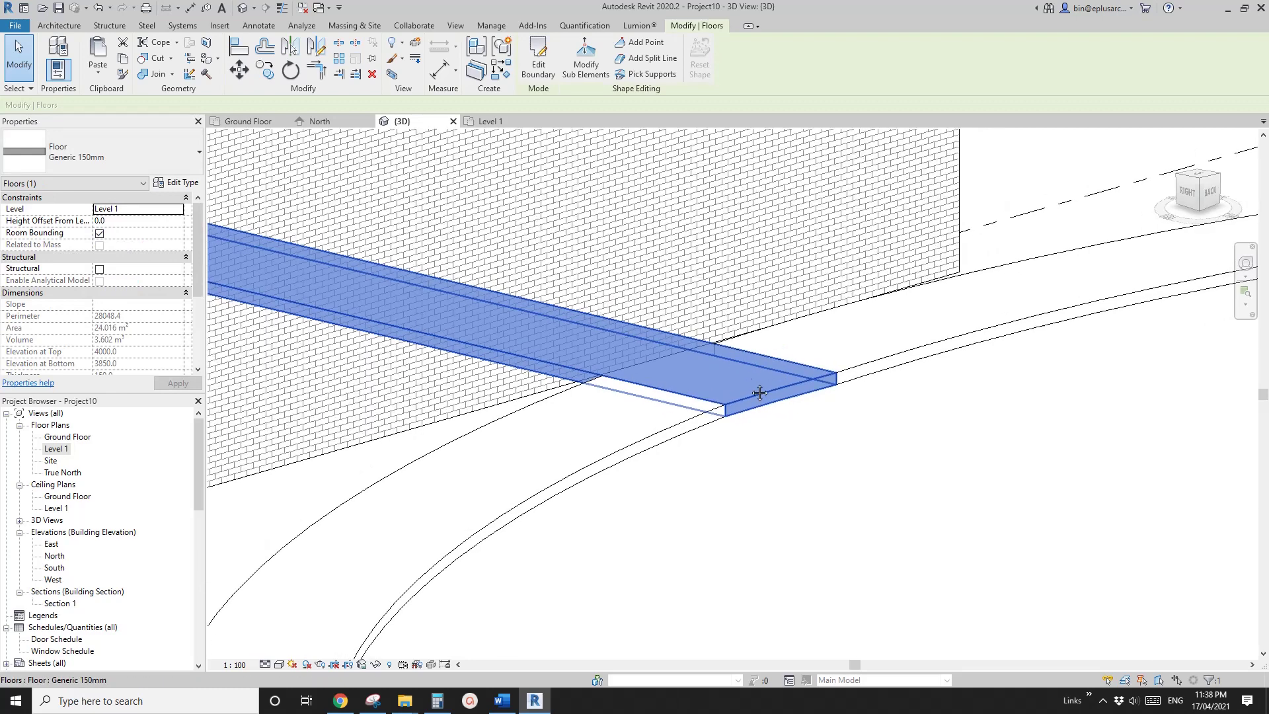
shift+middle_drag(680, 362, 926, 403)
scroll(615, 383, down, 3)
shift+middle_drag(677, 328, 780, 334)
key(Escape)
shift+middle_drag(619, 371, 837, 433)
scroll(814, 439, down, 3)
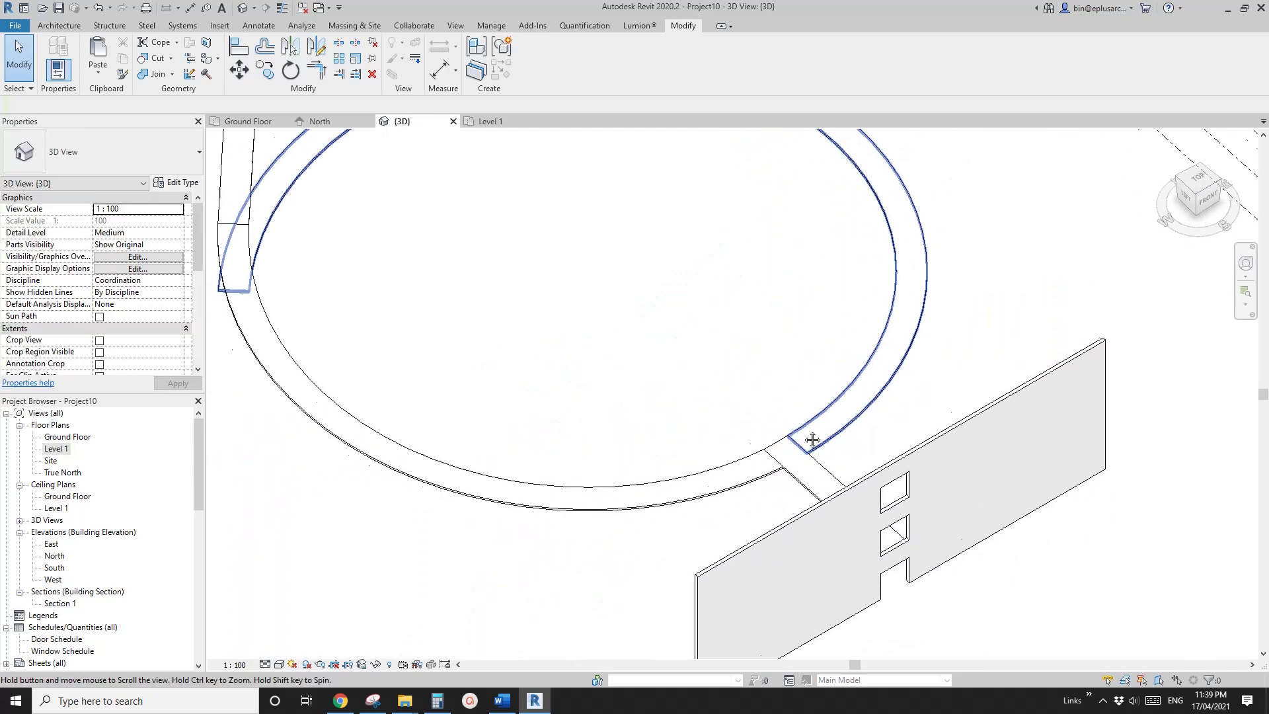
middle_drag(701, 329, 735, 377)
shift+middle_drag(735, 377, 708, 371)
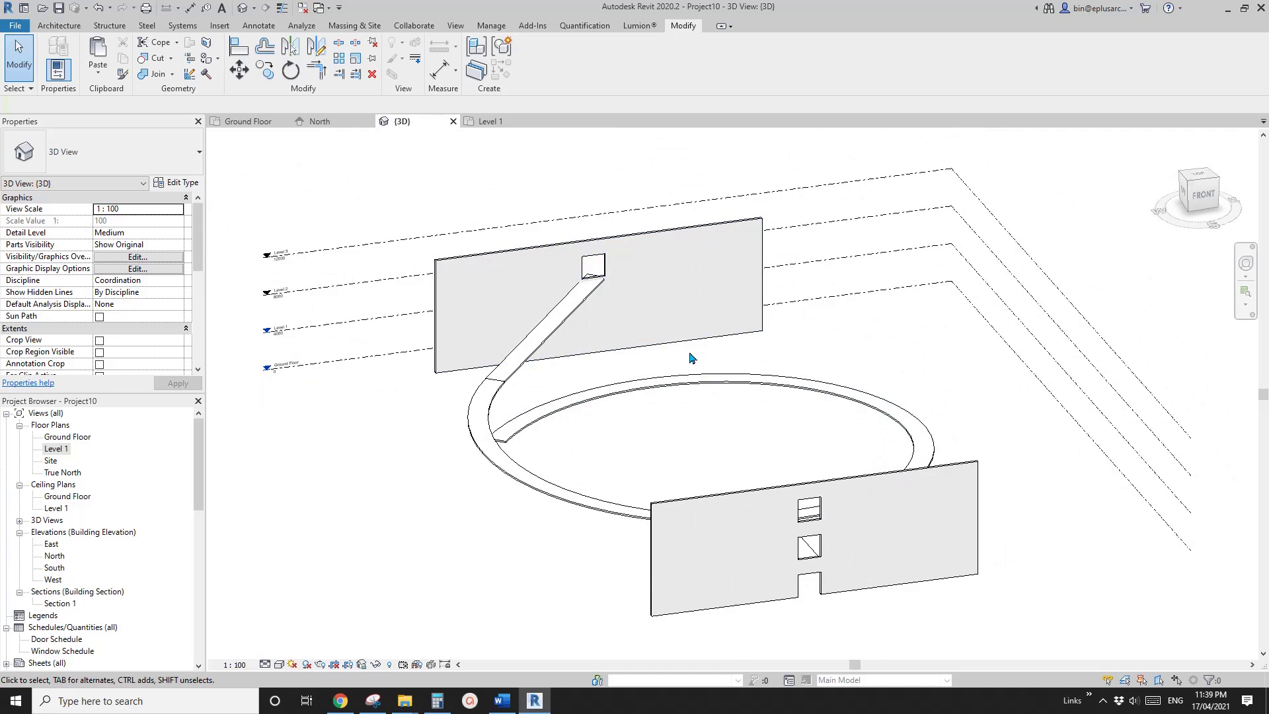
Check the elevation of the upper ramp's end at the far wall opening with Spot Elevation
scroll(690, 358, up, 5)
click(677, 302)
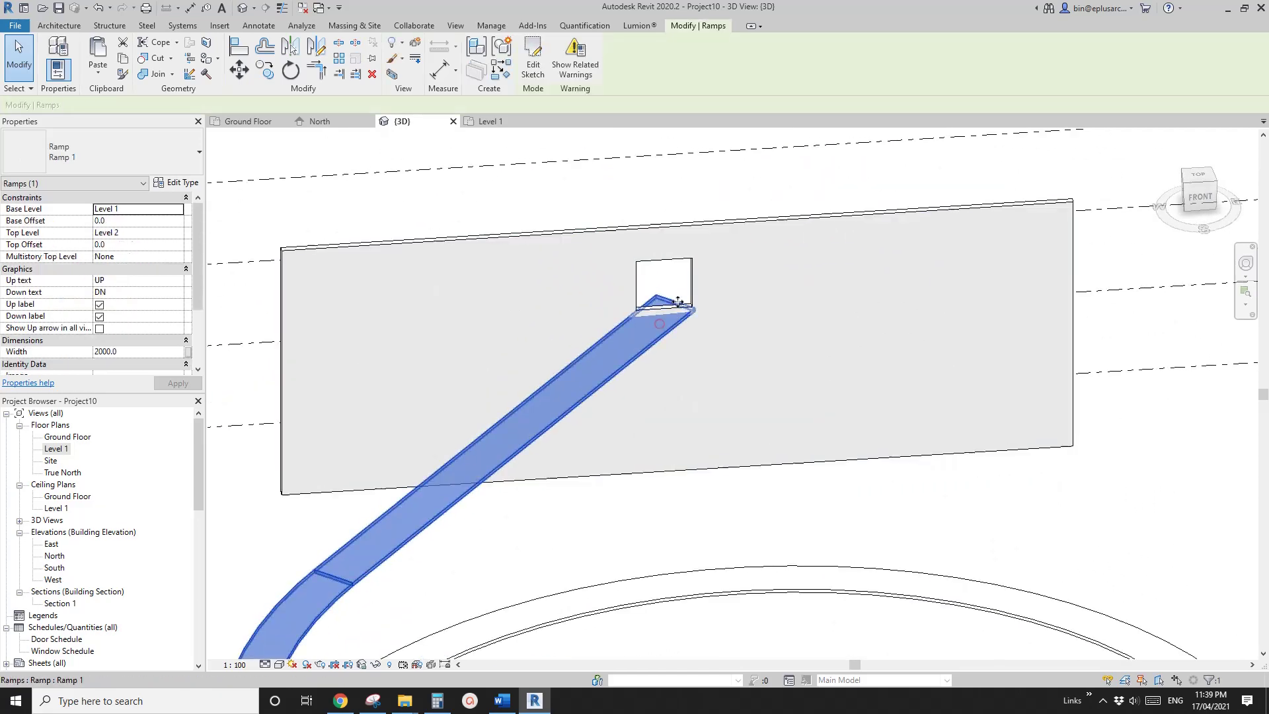
scroll(678, 302, up, 5)
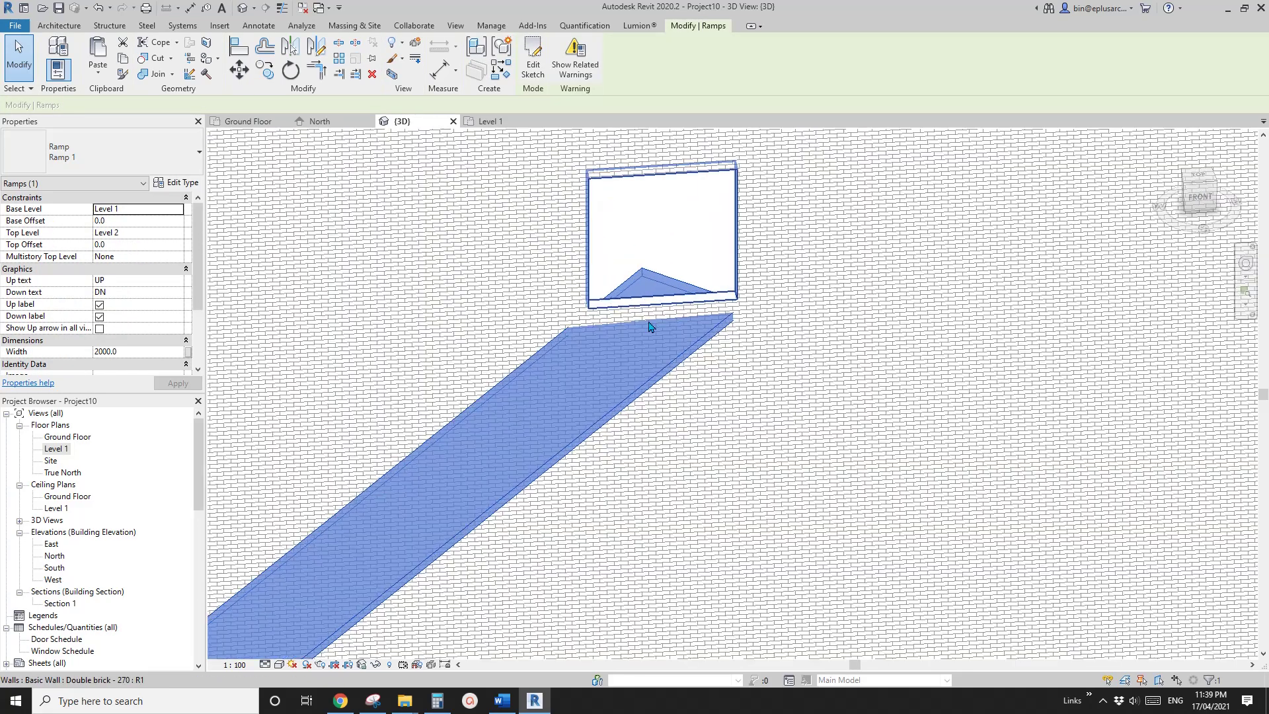
scroll(649, 326, up, 2)
click(259, 25)
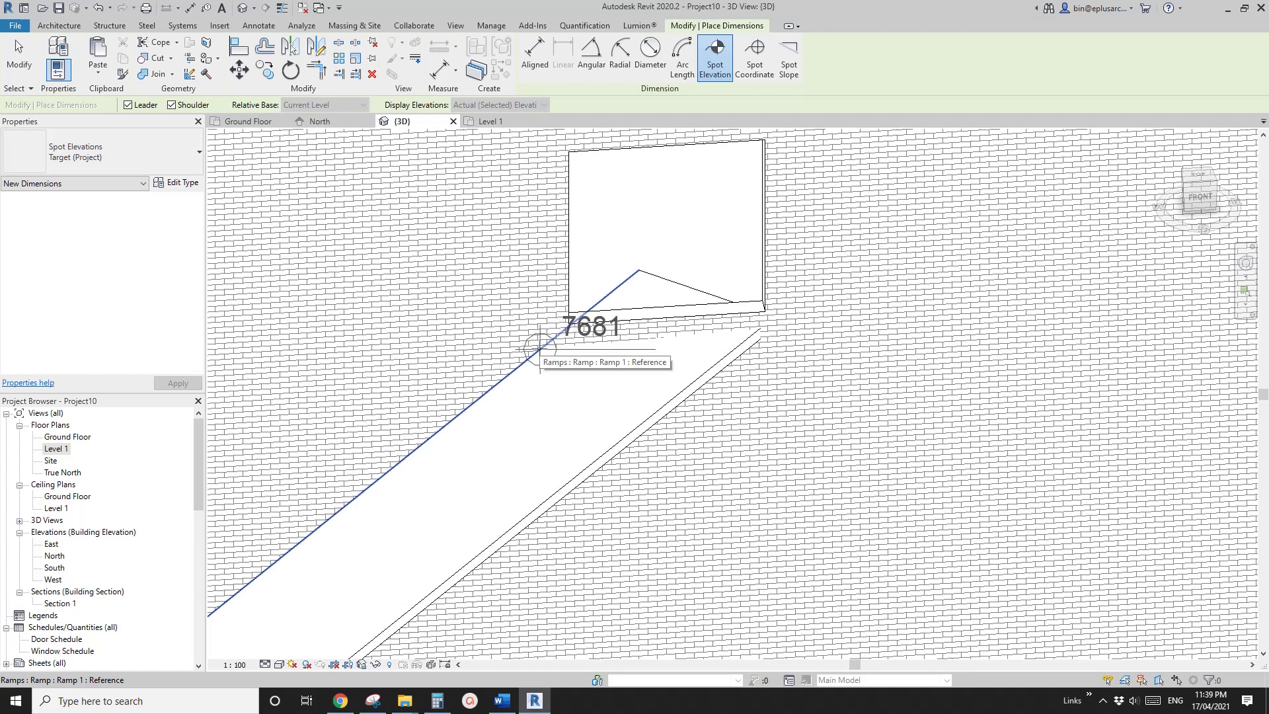
key(Escape)
key(Escape)
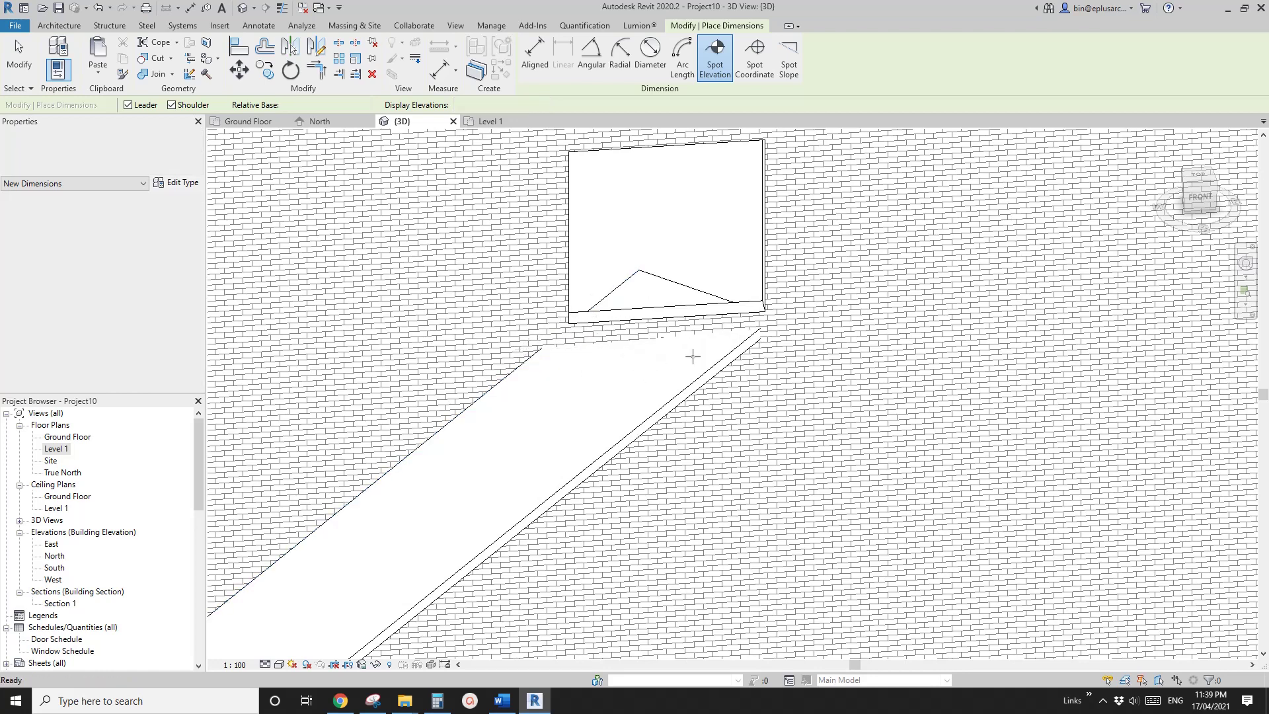
Examine both ramps, the wall openings and the level markers across the whole 3D model
scroll(661, 357, down, 4)
shift+middle_drag(675, 324, 740, 408)
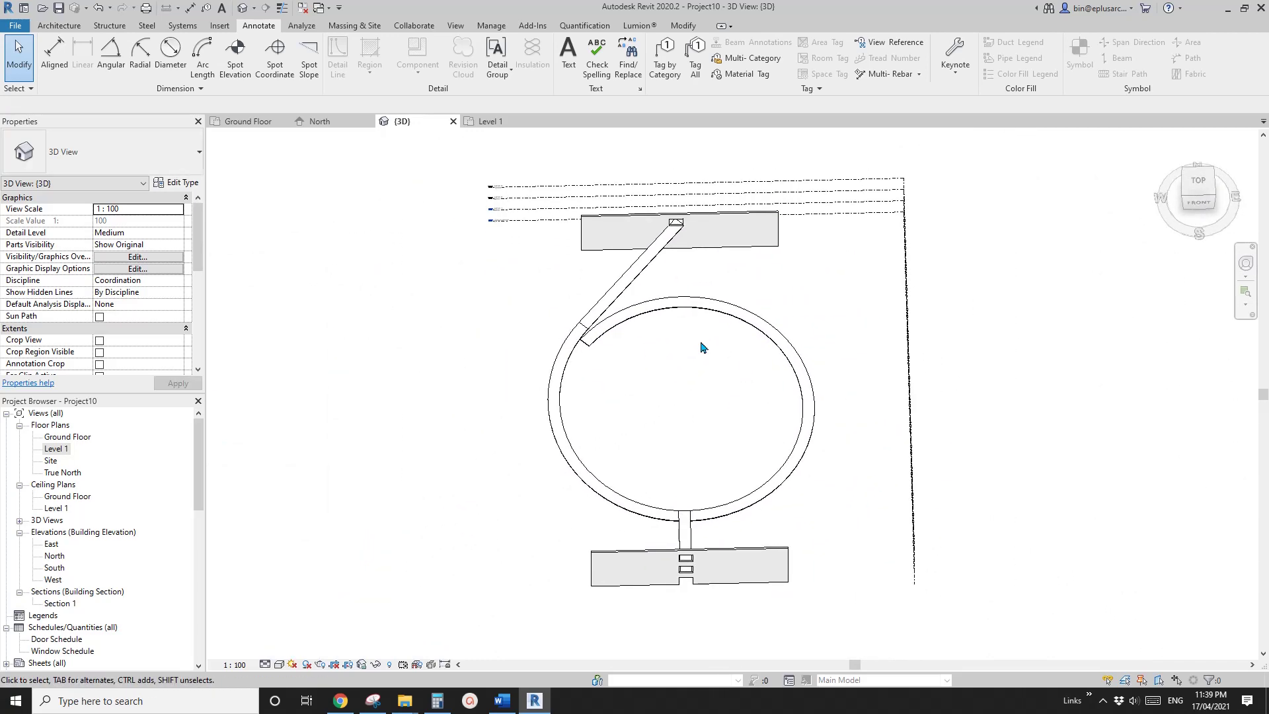
click(660, 320)
shift+middle_drag(661, 320, 698, 380)
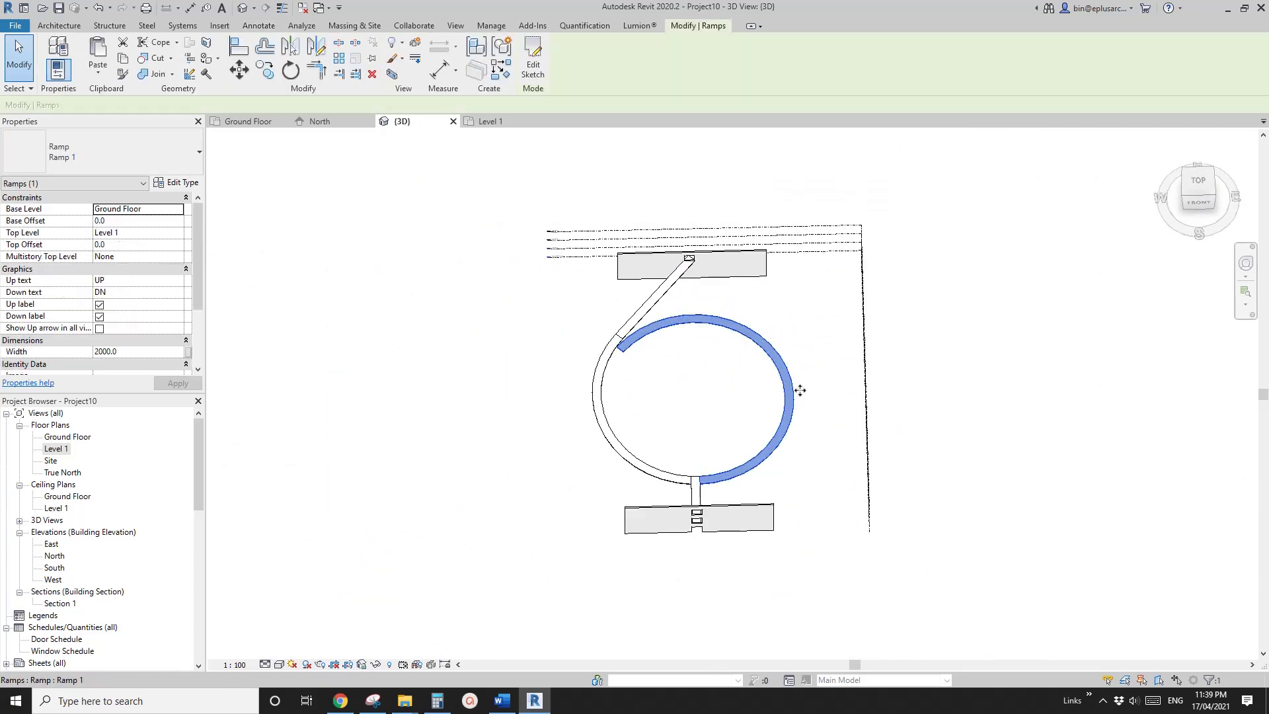
click(685, 428)
shift+middle_drag(756, 410, 706, 396)
scroll(706, 414, up, 3)
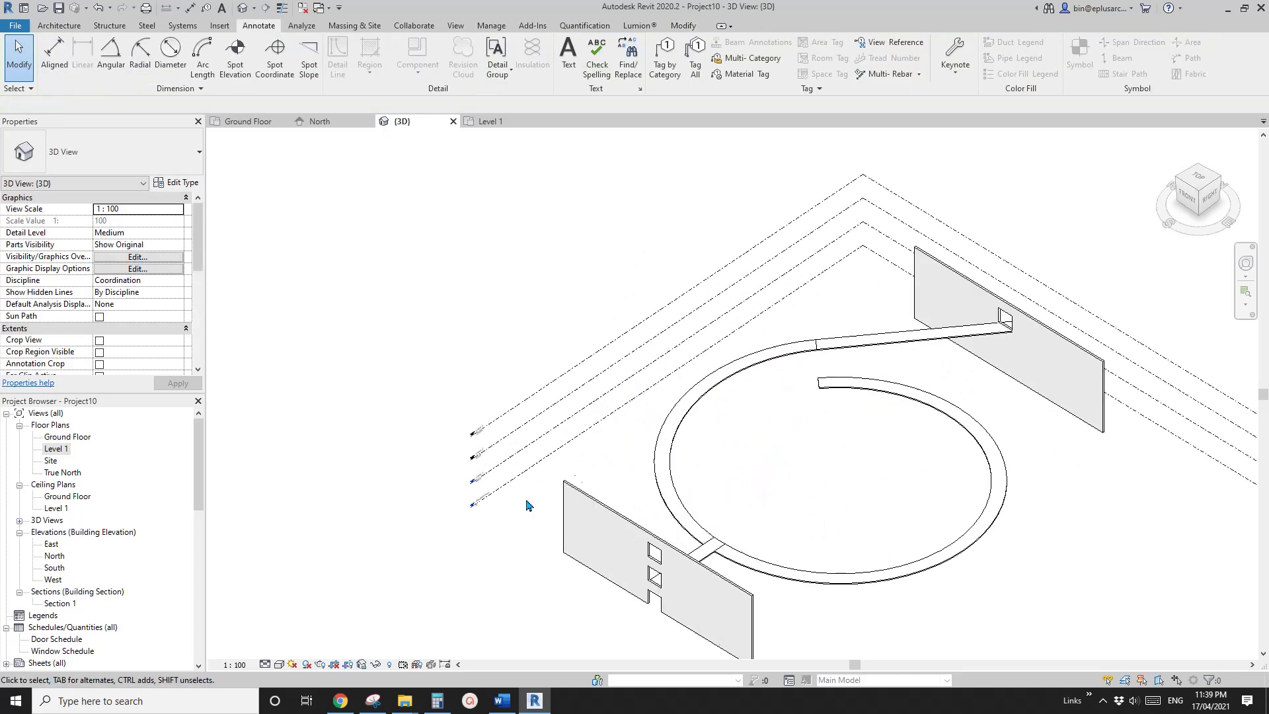
scroll(478, 506, up, 2)
scroll(476, 505, up, 3)
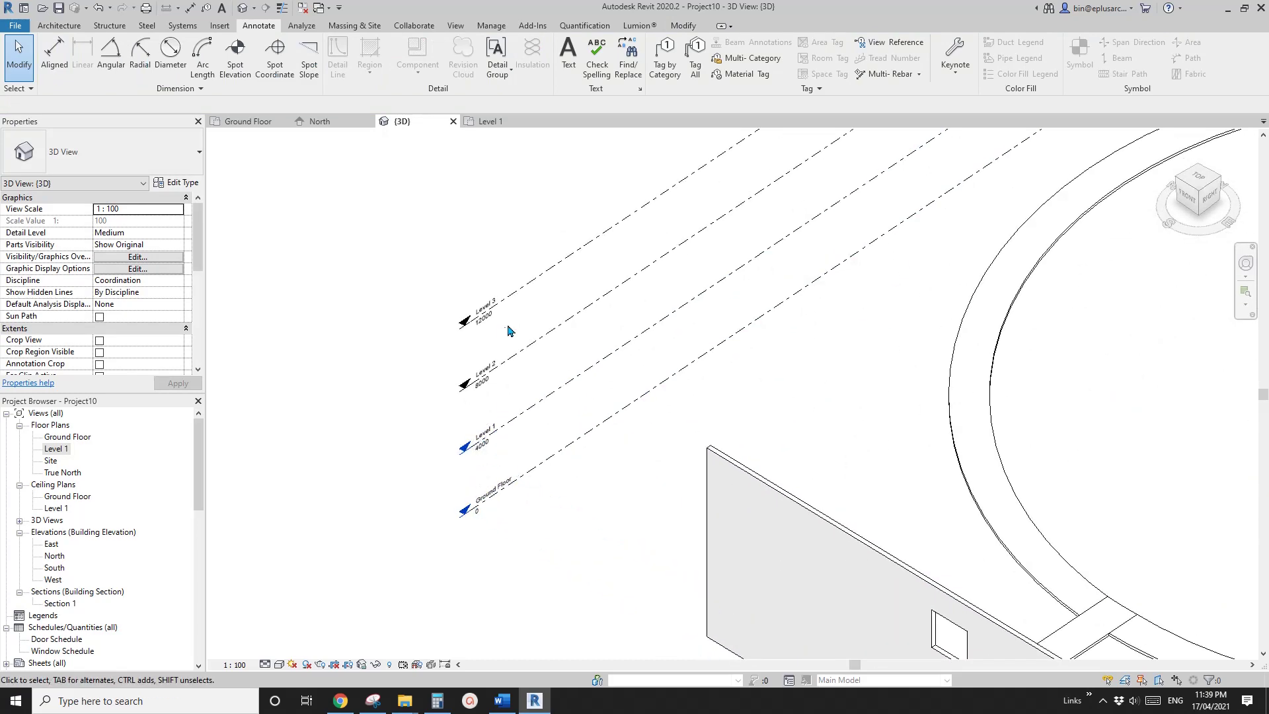
scroll(831, 402, down, 4)
shift+middle_drag(831, 402, 864, 374)
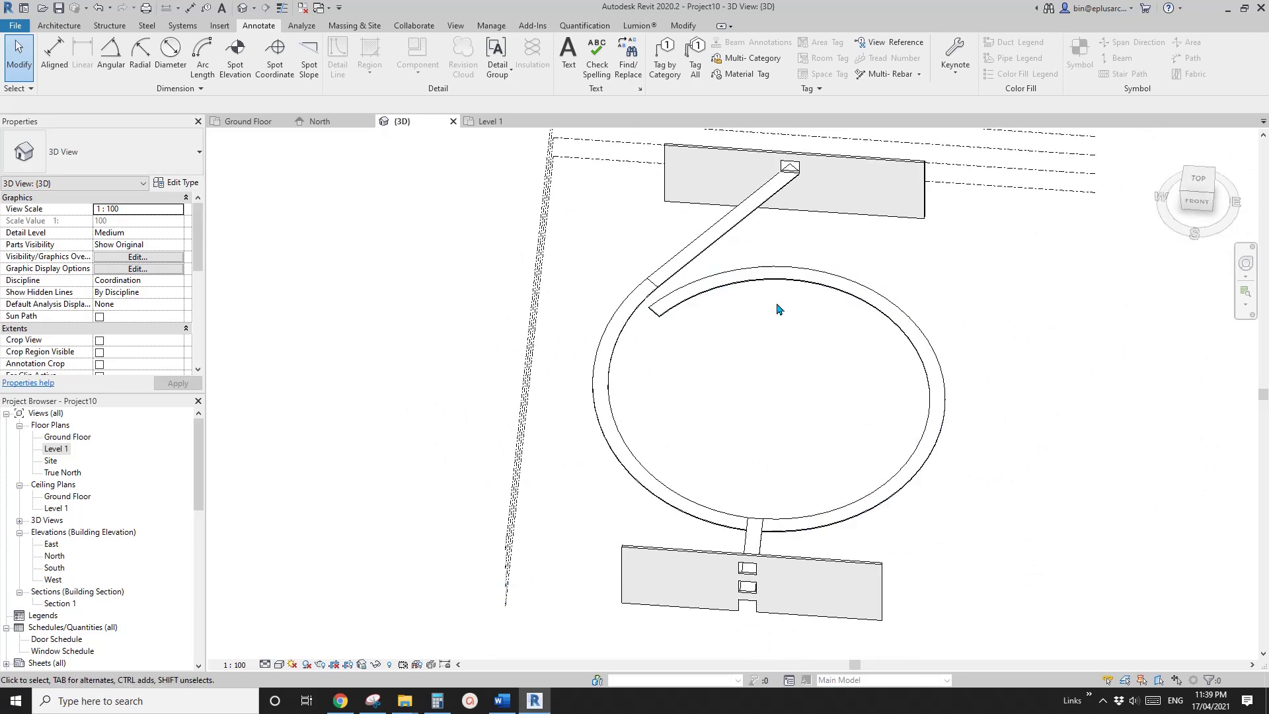
shift+middle_drag(783, 324, 819, 427)
scroll(826, 425, down, 2)
middle_drag(833, 425, 855, 457)
drag(860, 479, 661, 350)
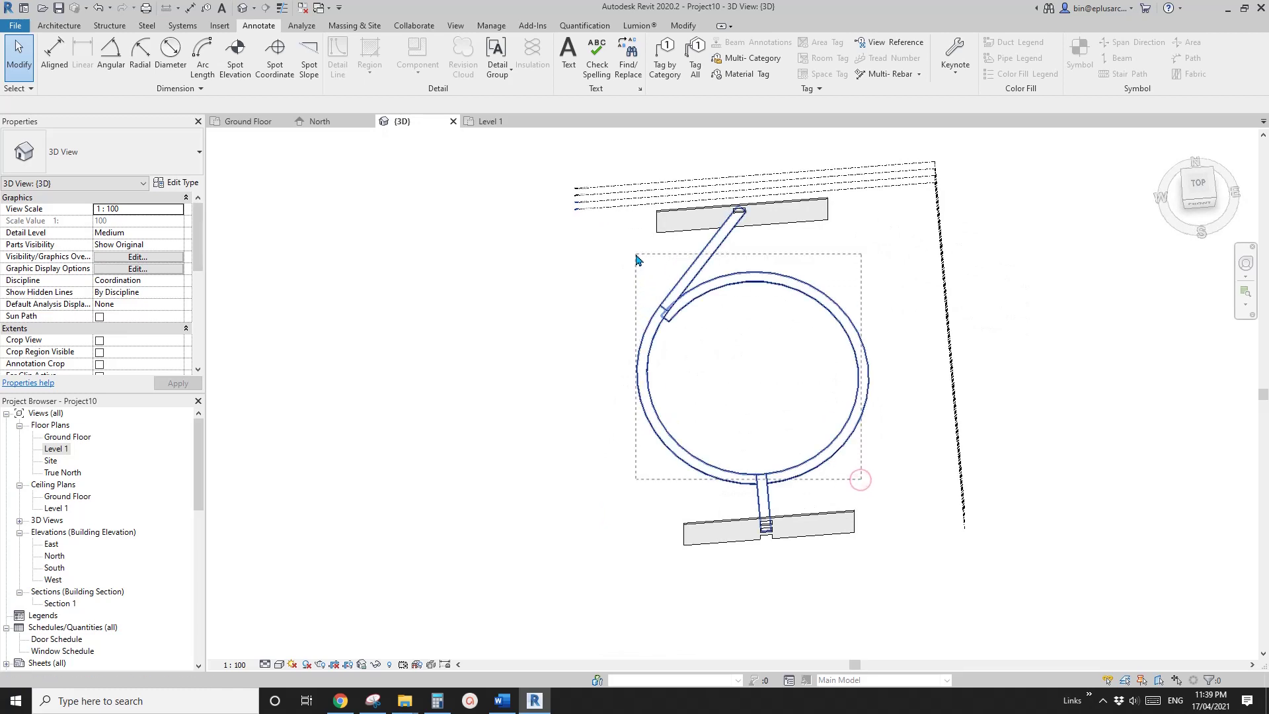
drag(636, 259, 636, 259)
double_click(68, 436)
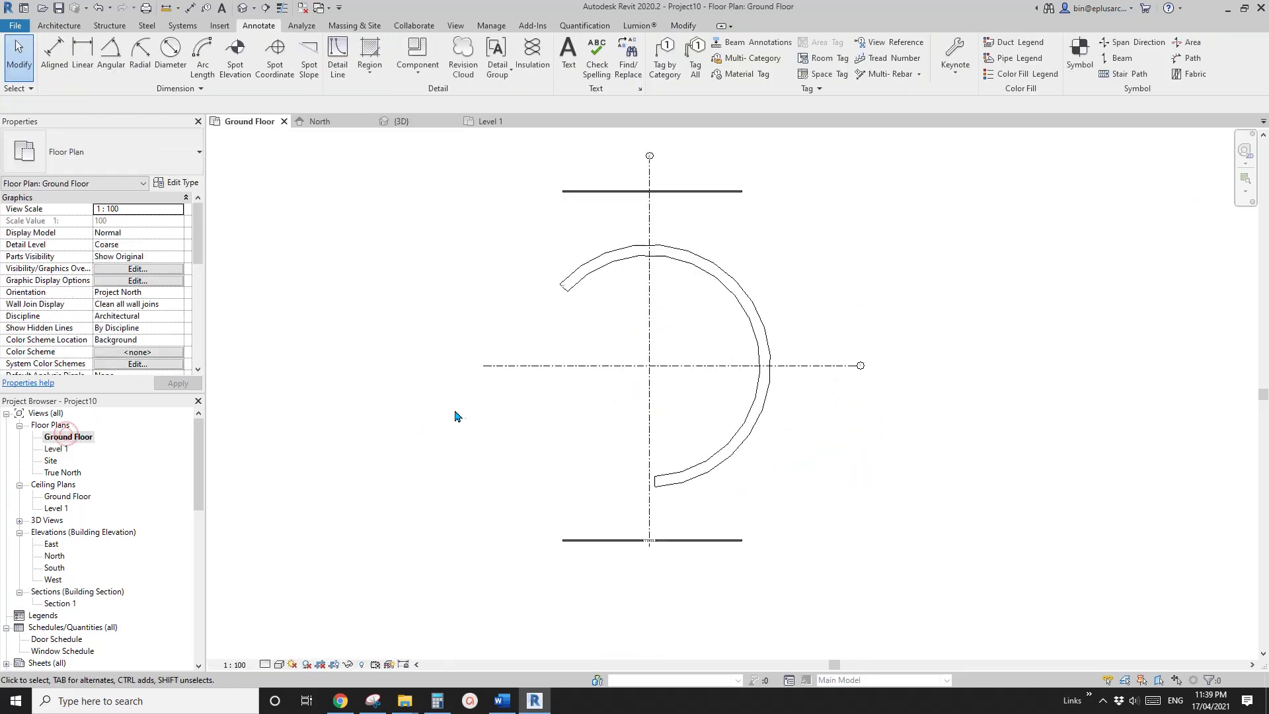
double_click(51, 462)
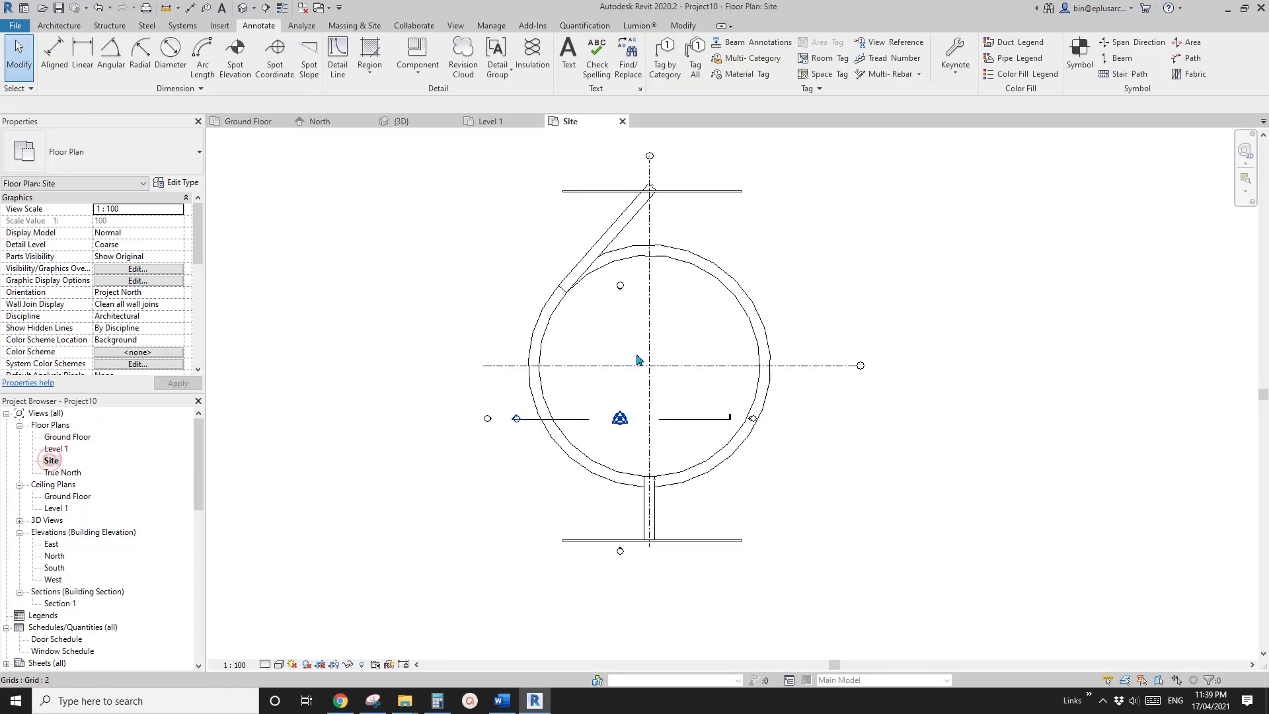
middle_drag(666, 369, 662, 400)
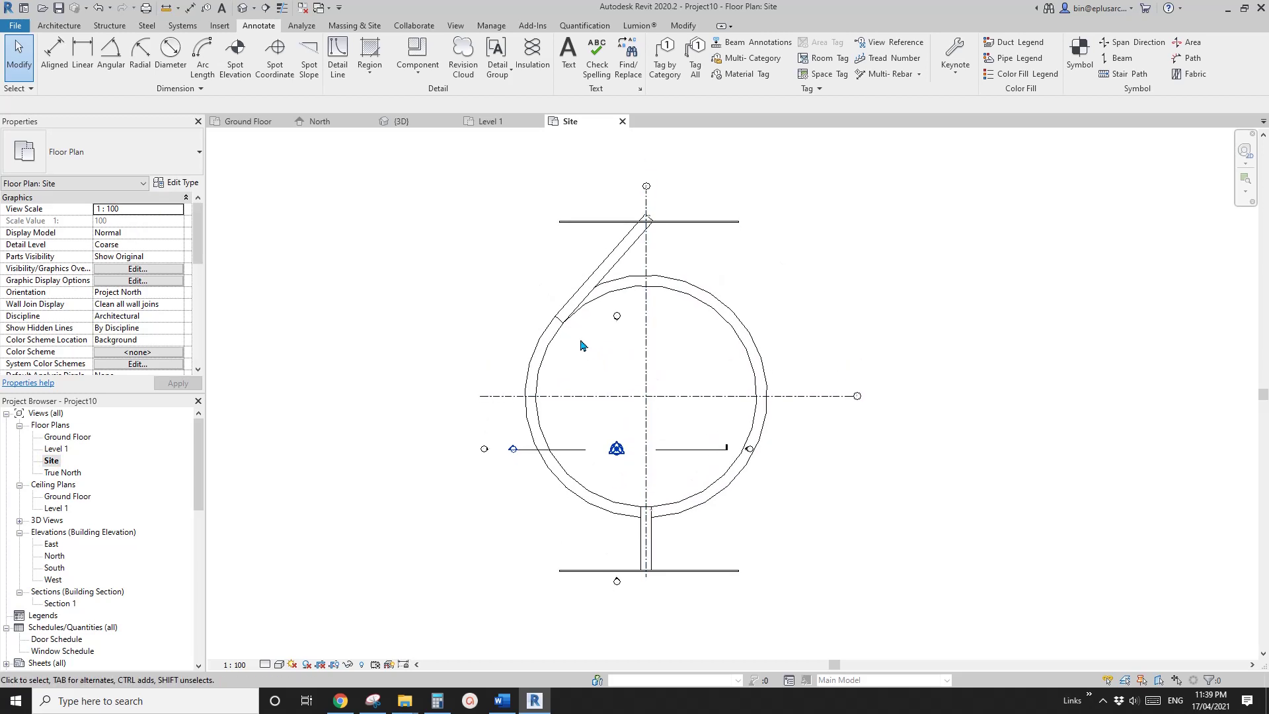
click(638, 277)
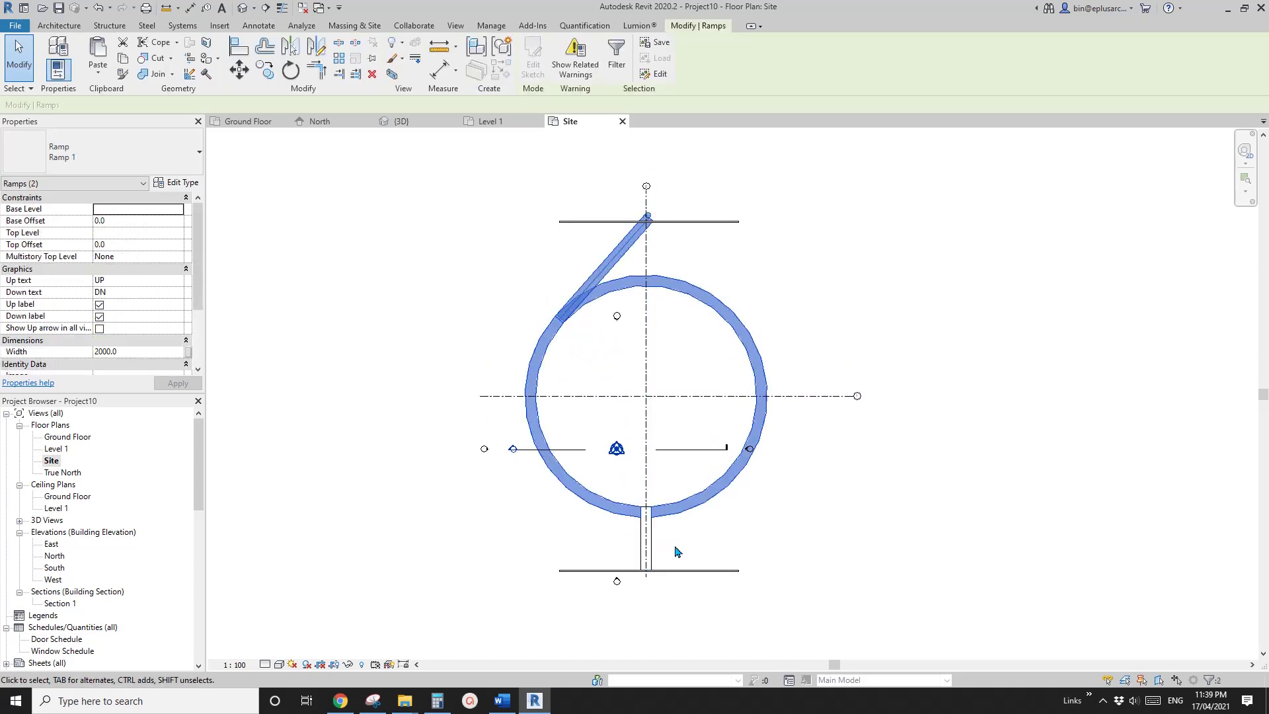
ctrl+drag(630, 479, 679, 574)
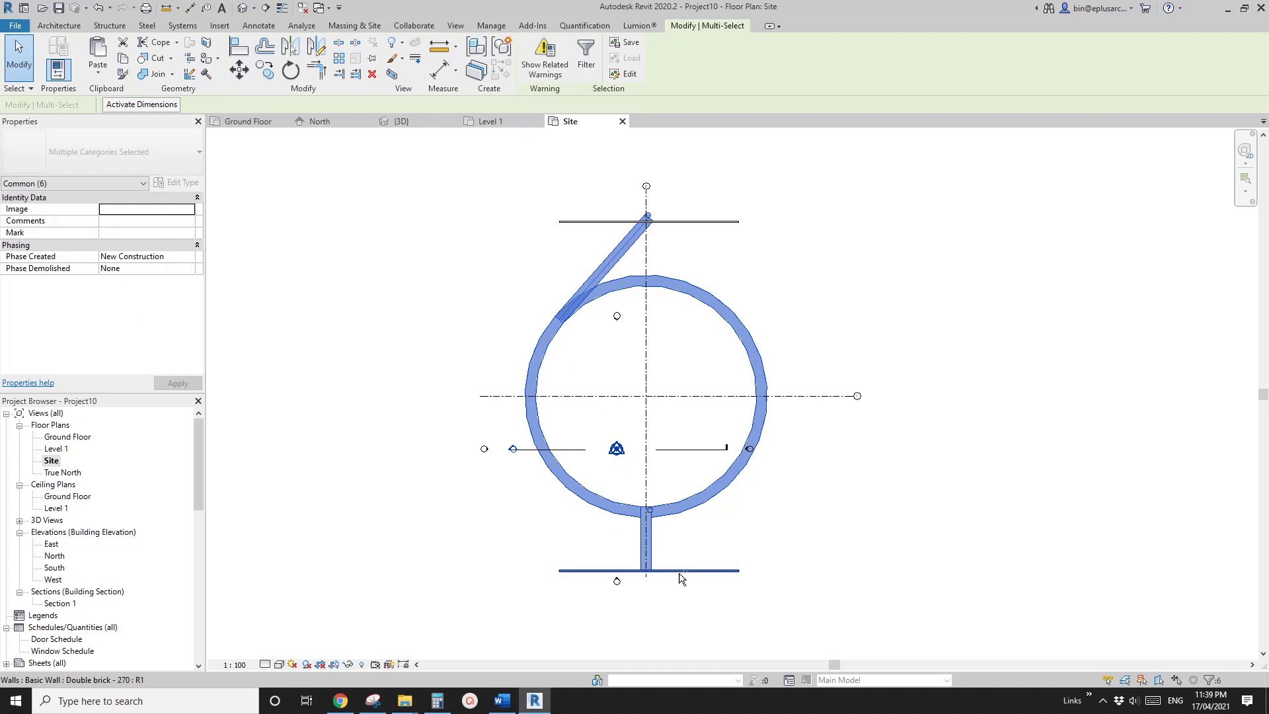
key(Escape)
scroll(652, 577, up, 3)
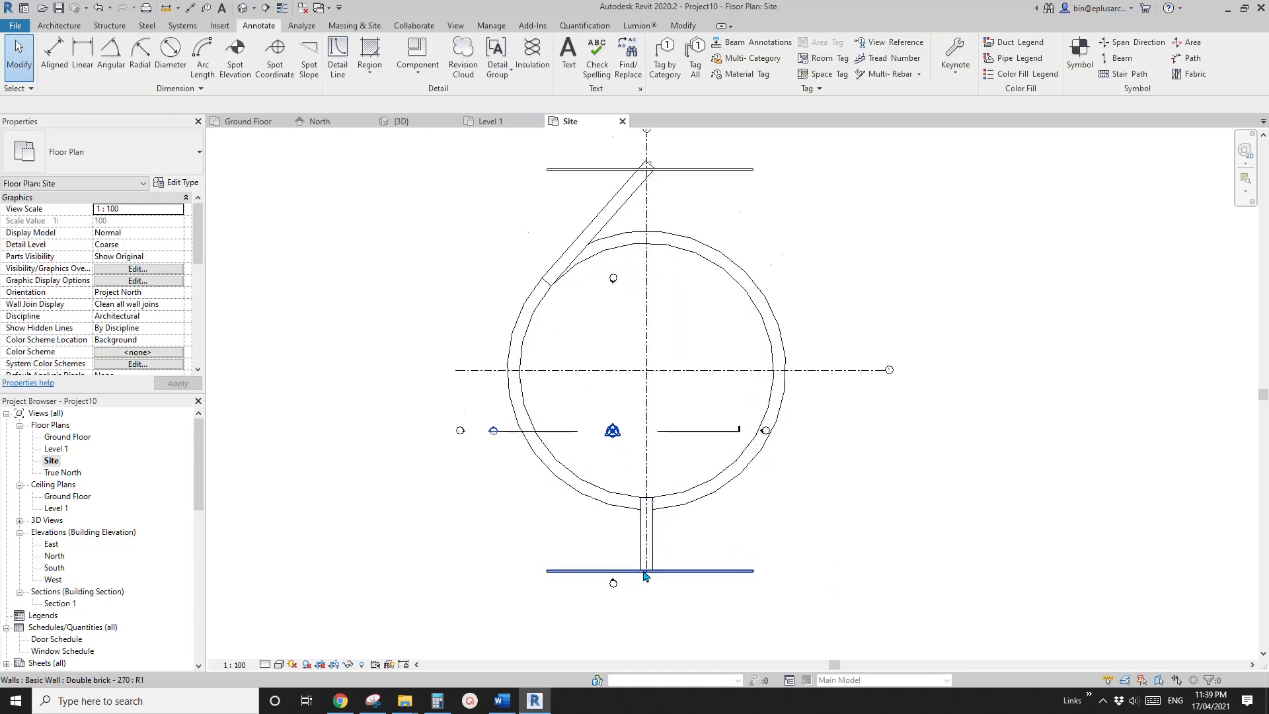
scroll(677, 538, down, 3)
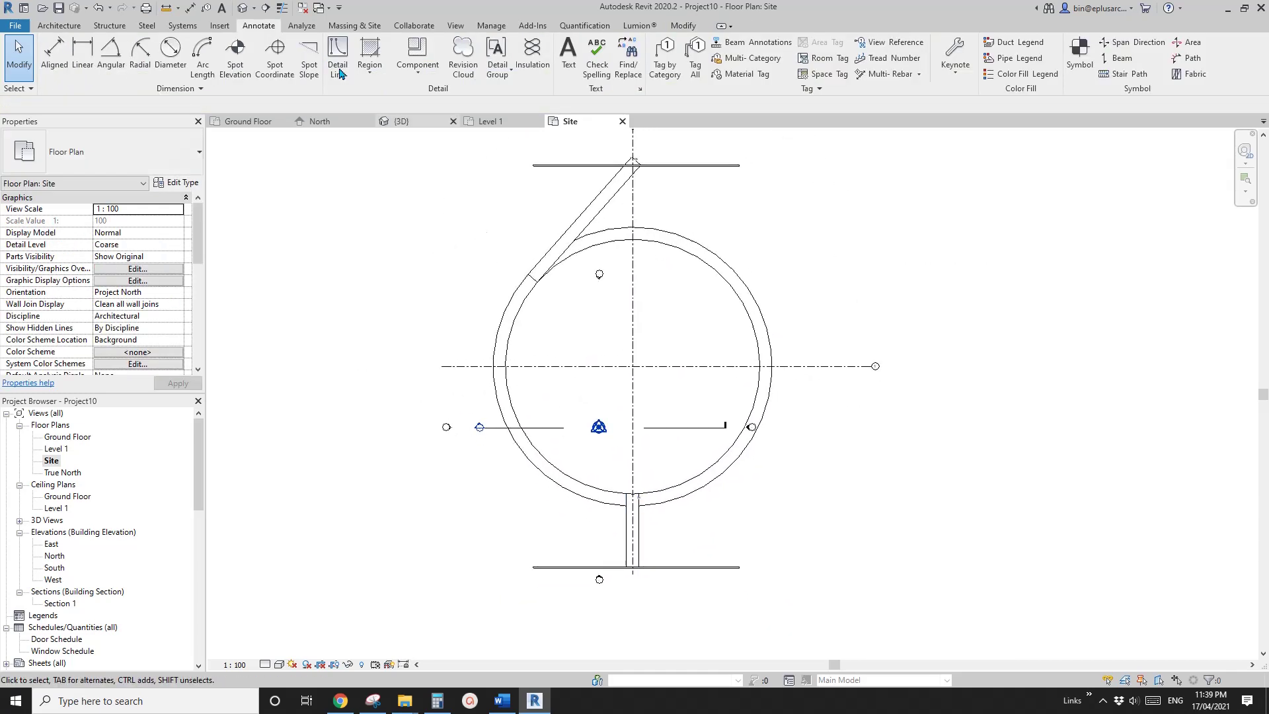
Delete the opening in the far wall at the end of the upper ramp in the 3D view
click(242, 8)
shift+middle_drag(688, 238, 820, 250)
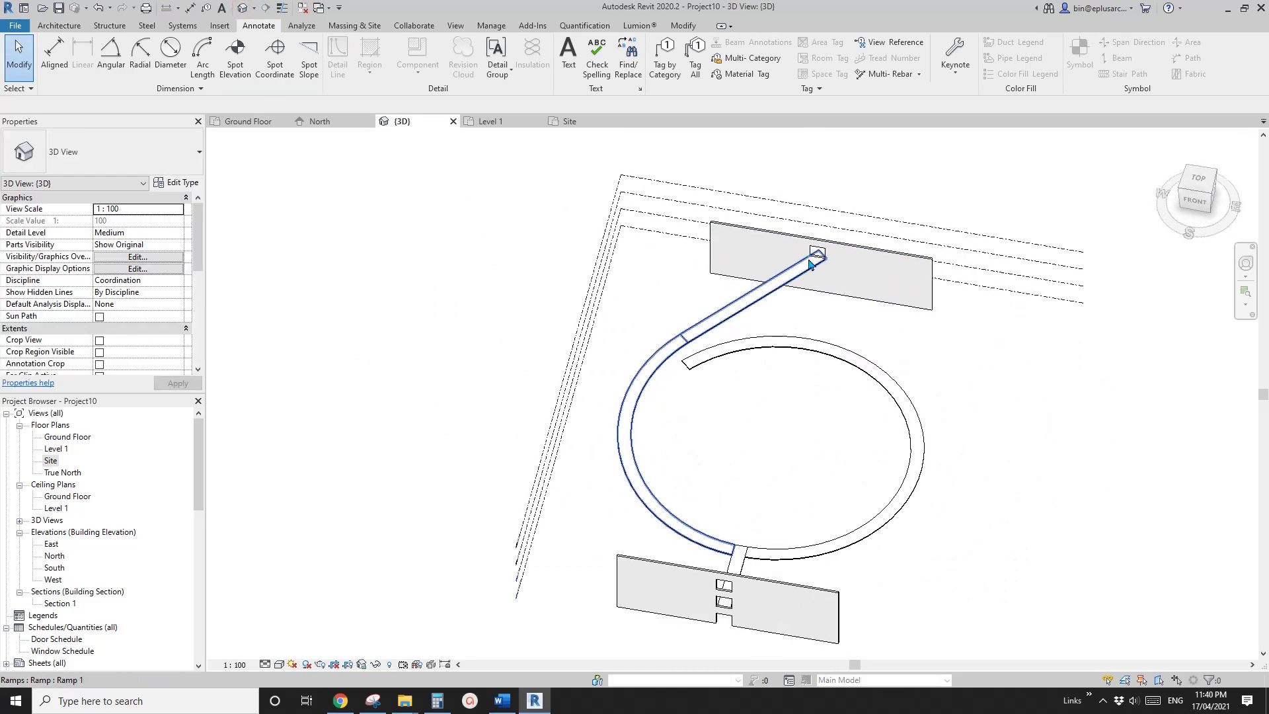
click(816, 255)
key(Delete)
scroll(820, 280, down, 1)
shift+middle_drag(842, 343, 862, 368)
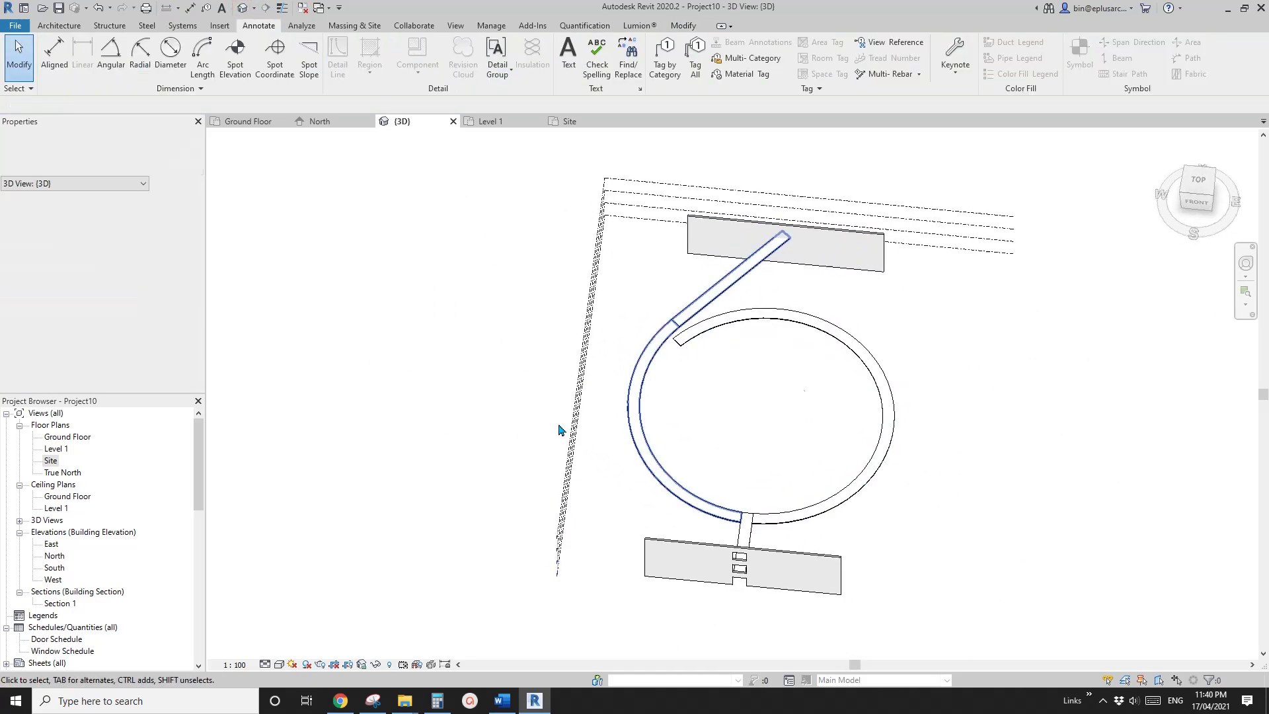
Open the Site floor plan
double_click(67, 437)
double_click(51, 461)
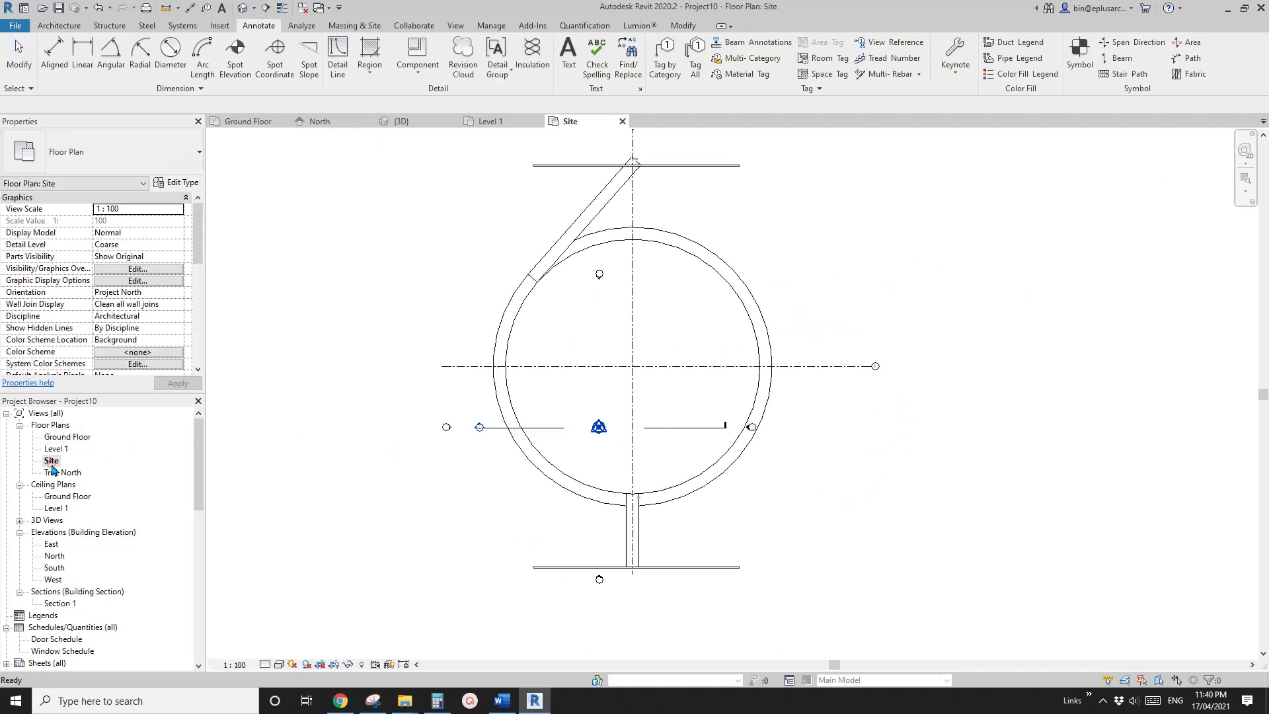
Try mirroring both ramps, the connecting floor and the near wall's openings about the horizontal grid line, and undo it
click(636, 245)
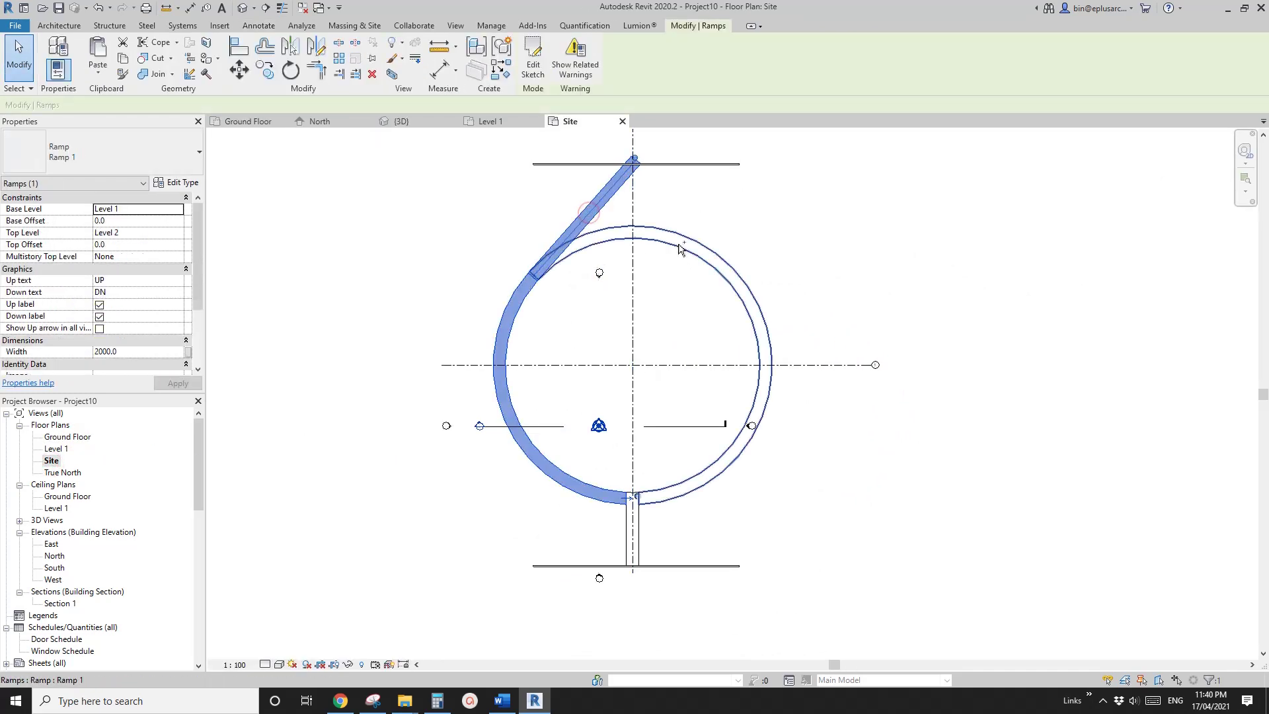
ctrl+click(685, 266)
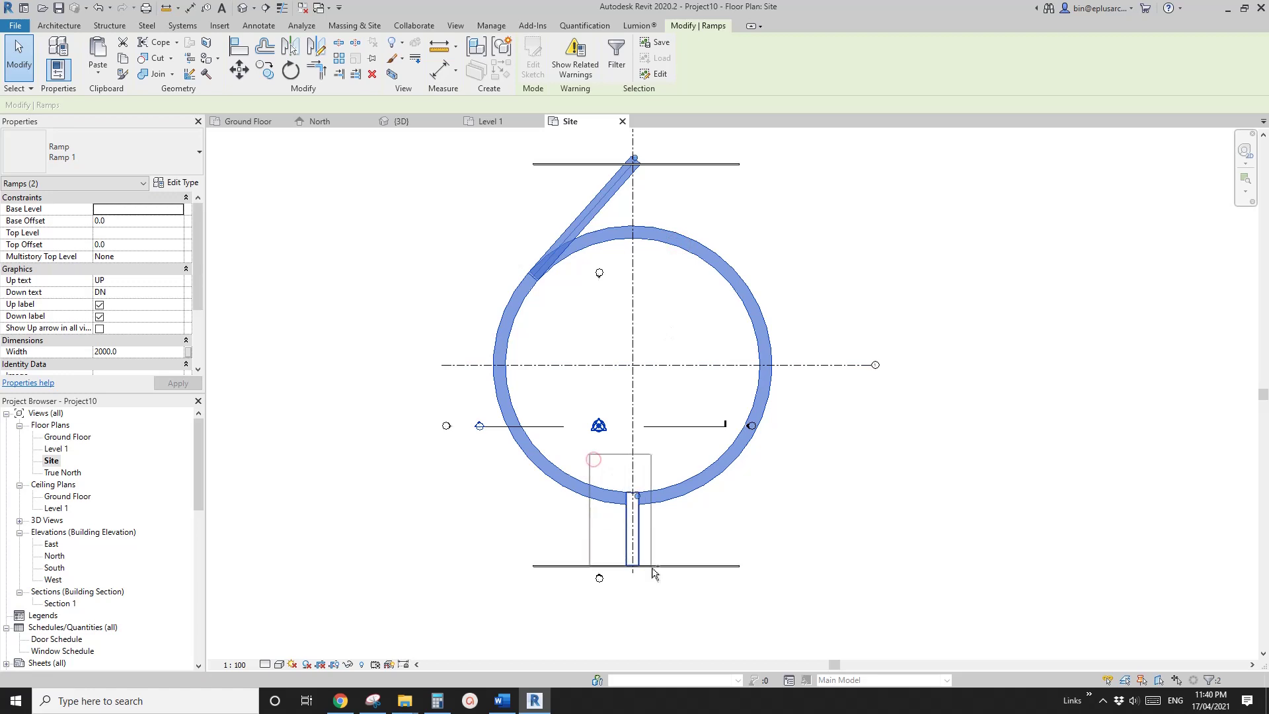
ctrl+drag(657, 576, 657, 574)
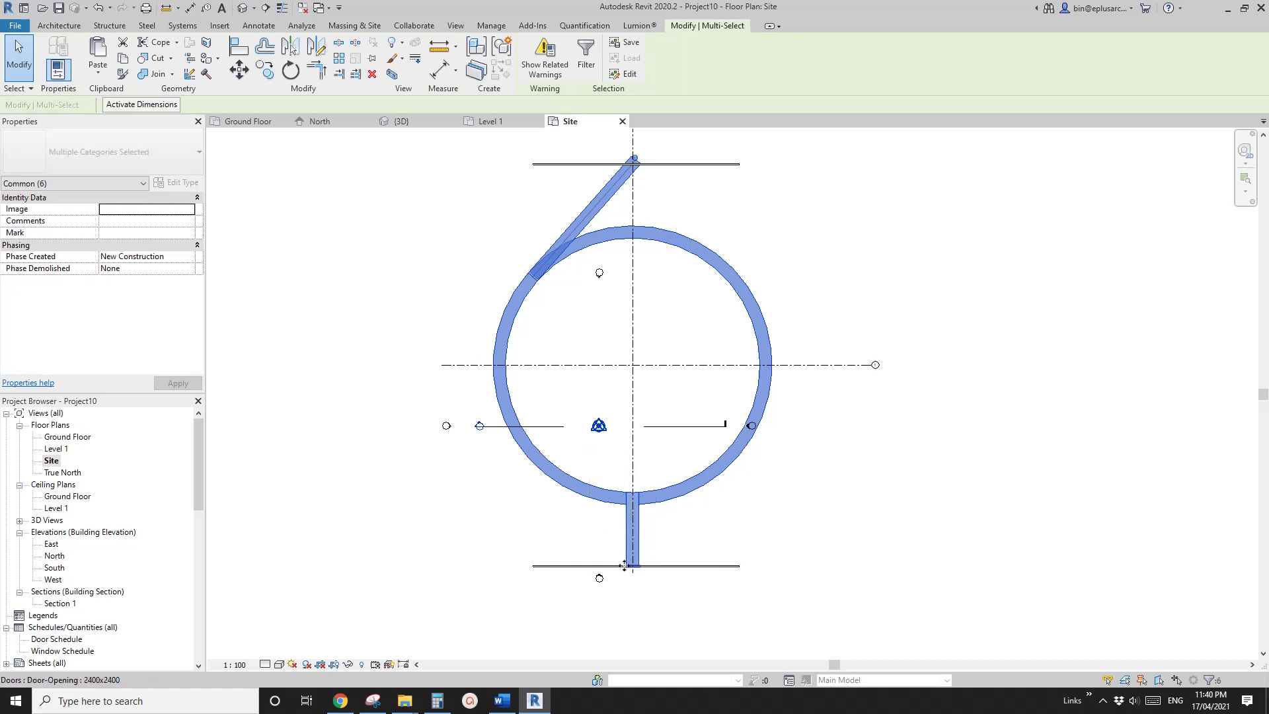
middle_drag(690, 487, 633, 500)
key(m)
key(m)
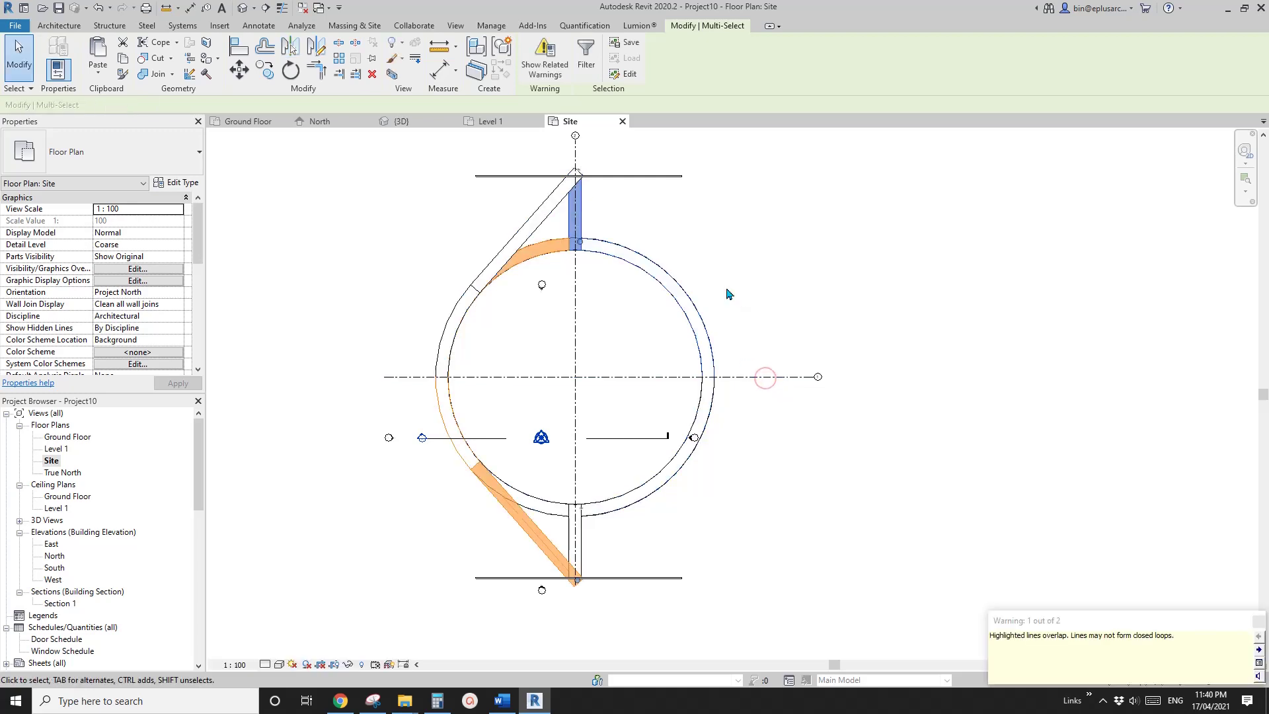
click(775, 284)
middle_drag(872, 252, 859, 251)
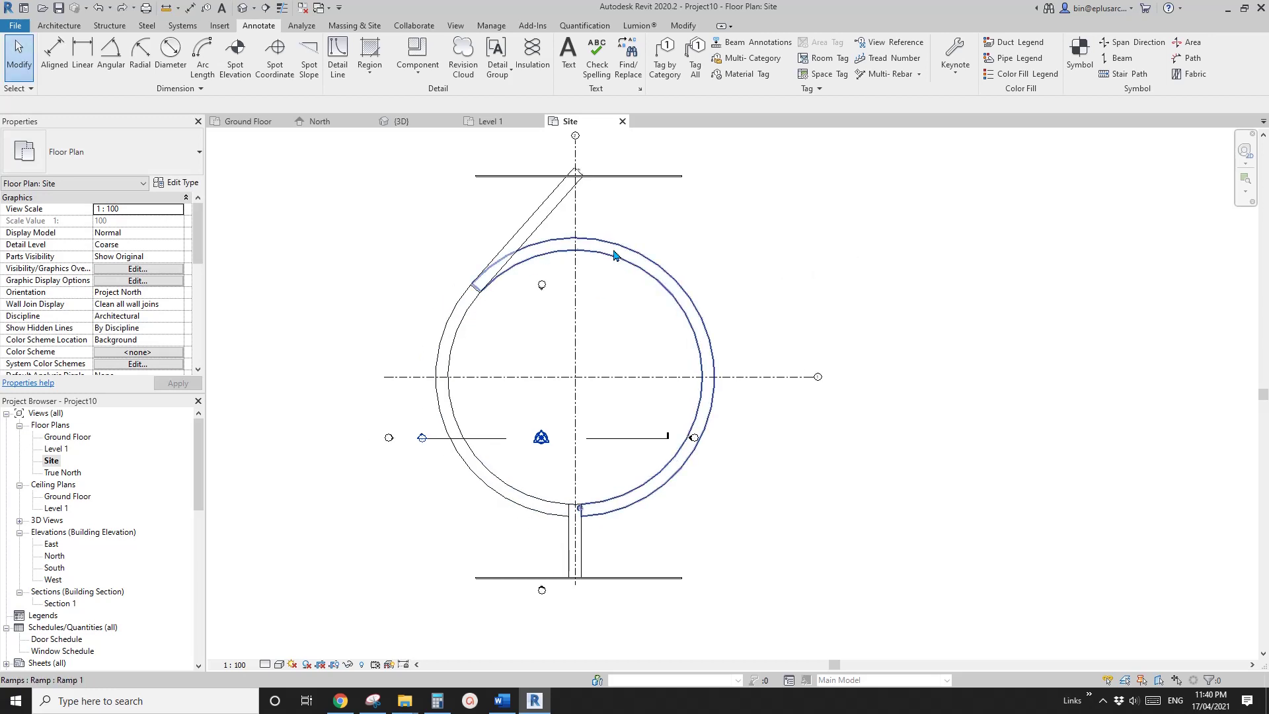
key(ctrl+z)
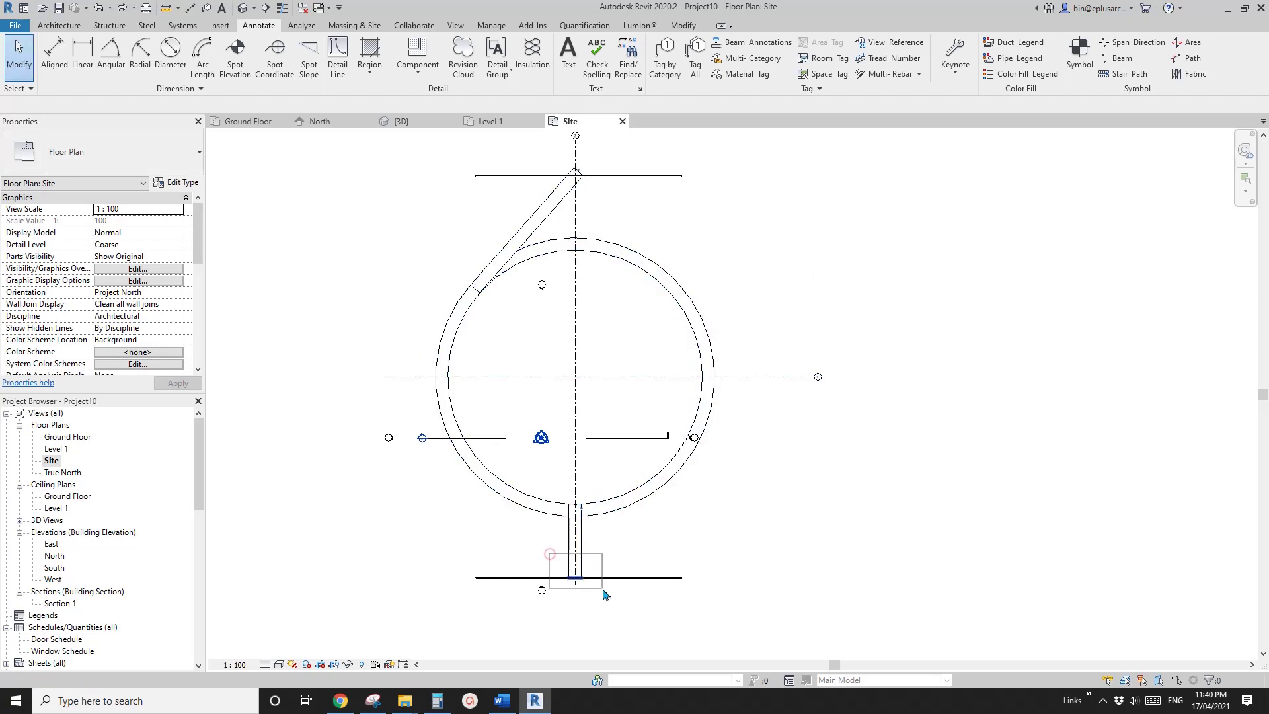
Mirror only the connecting floor and the near wall's three openings about the horizontal grid line onto the far wall side
drag(602, 589, 603, 589)
drag(550, 484, 611, 598)
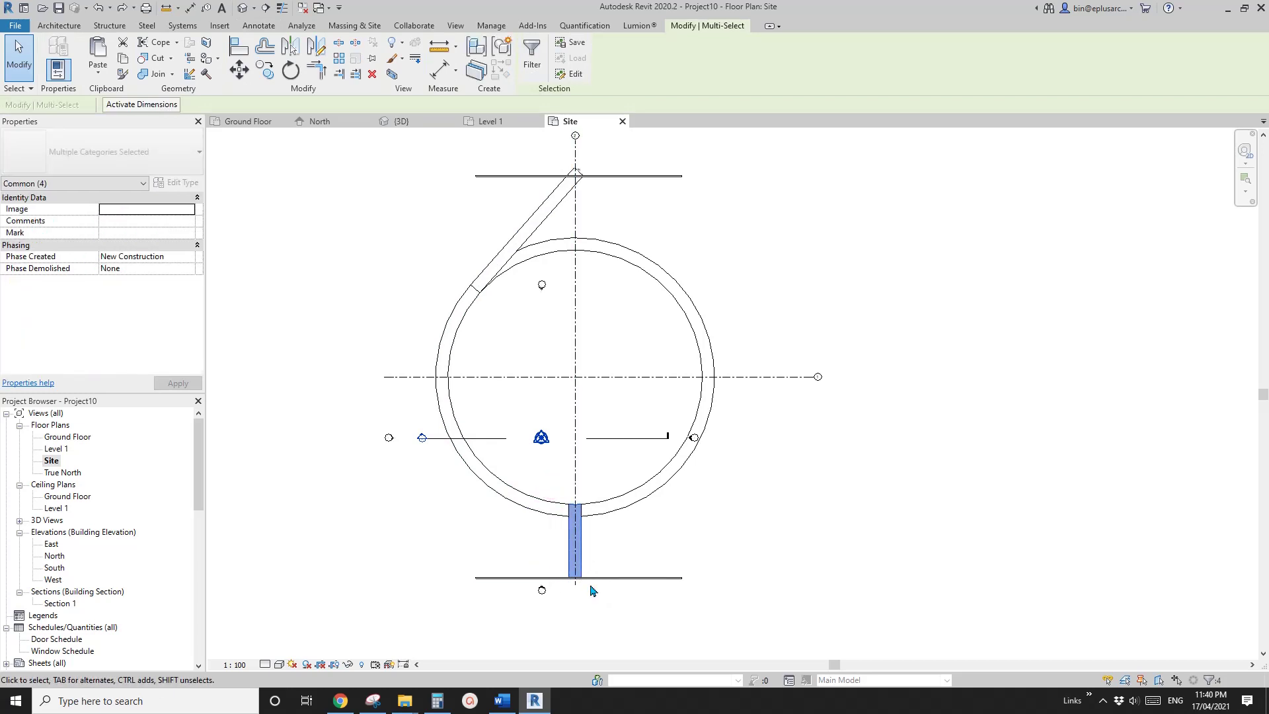
middle_drag(715, 495, 683, 515)
key(m)
key(m)
click(720, 398)
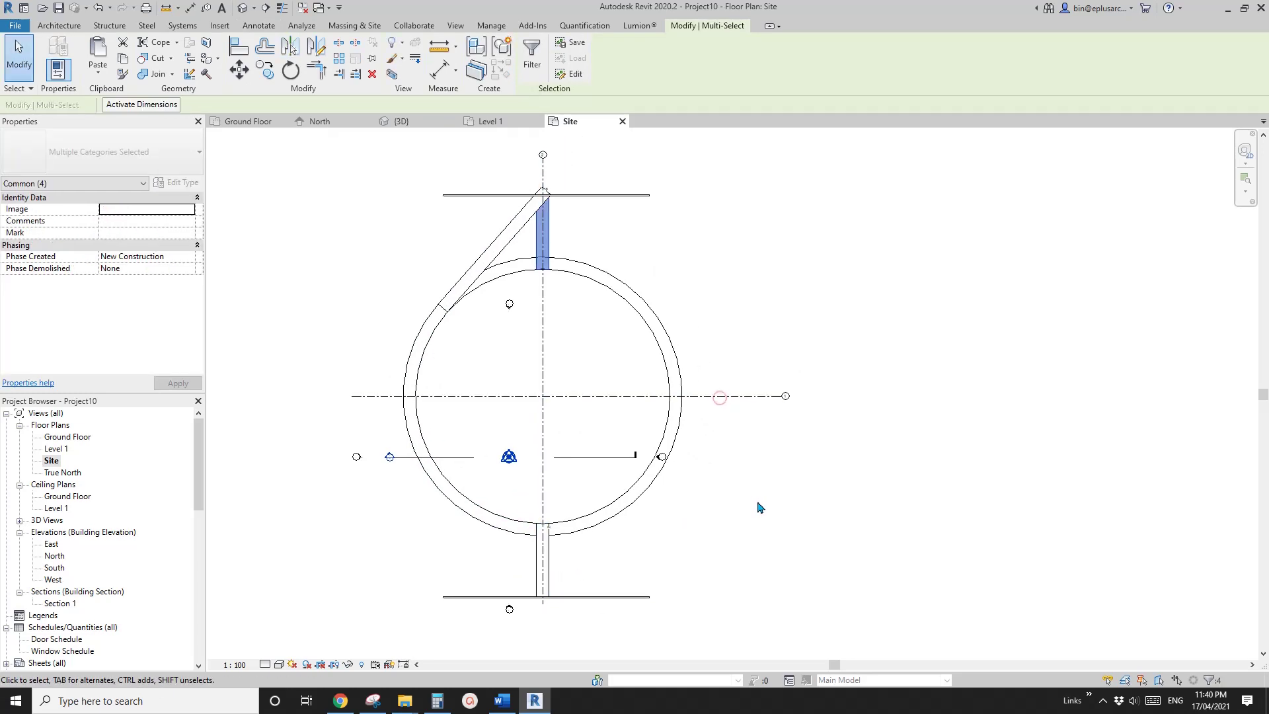
click(758, 507)
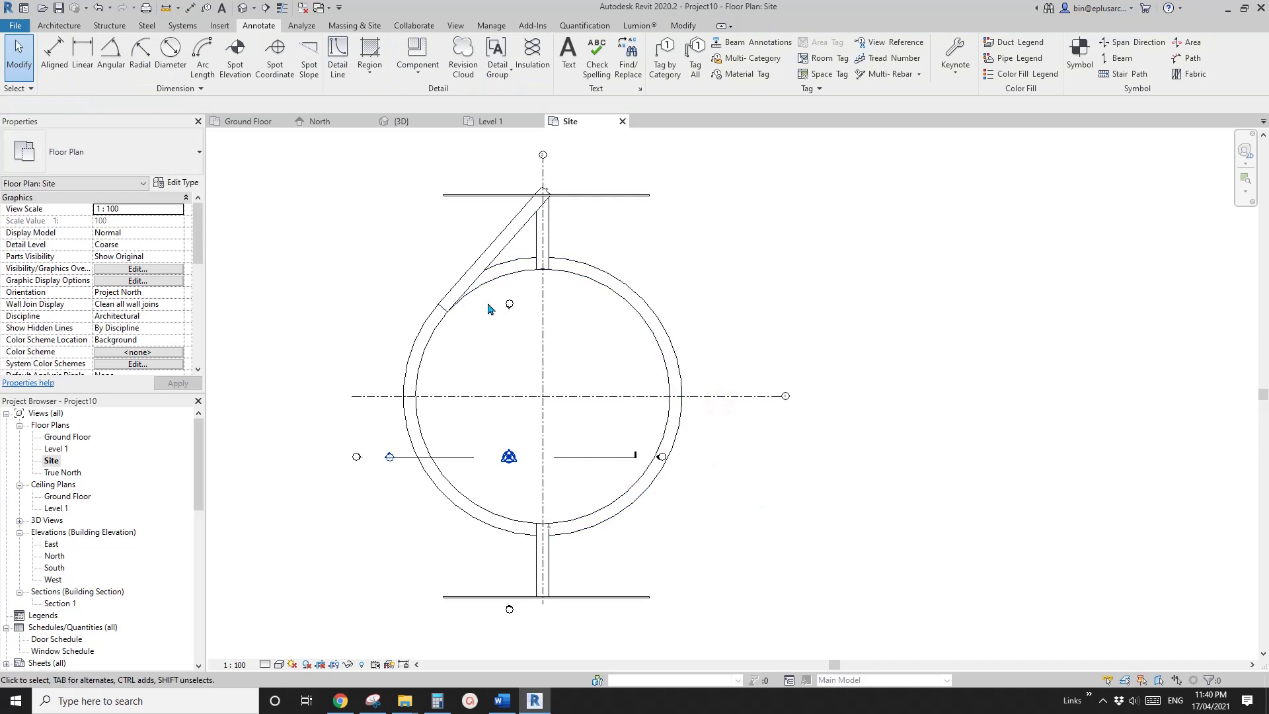
Try rotating both ramps half a turn about the grid intersection without copying, and undo the rotation
click(496, 256)
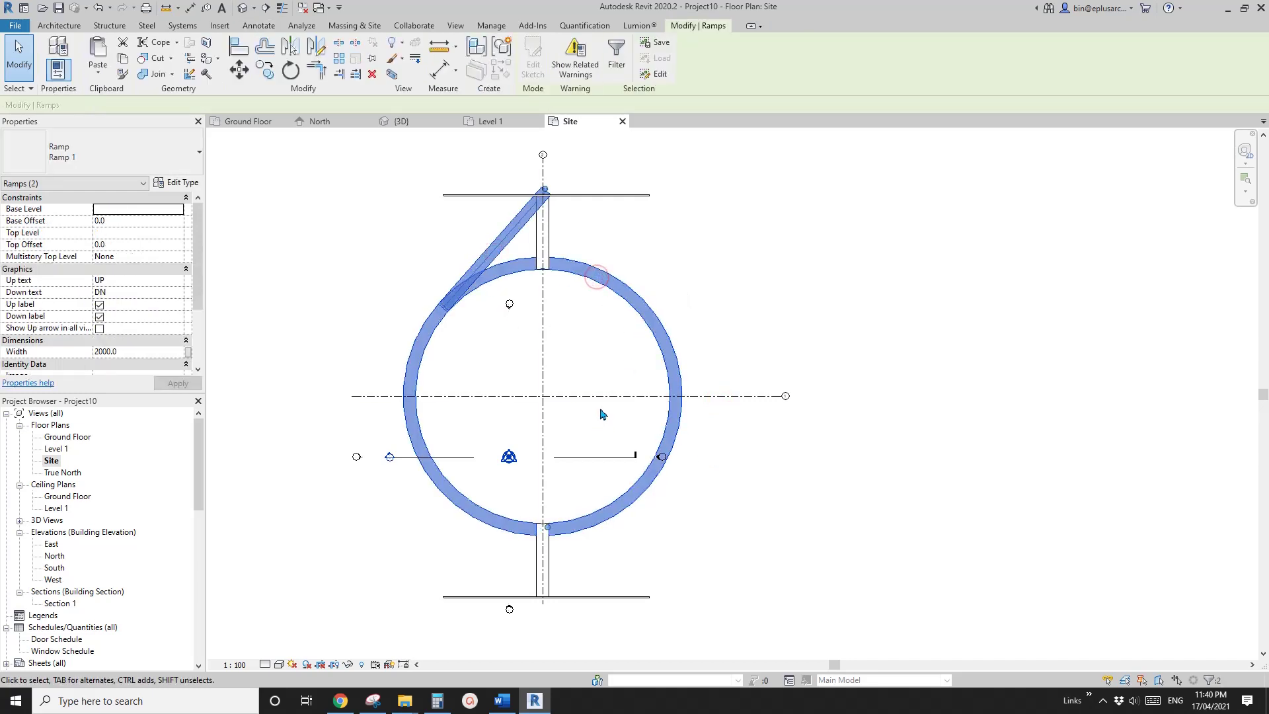
key(o)
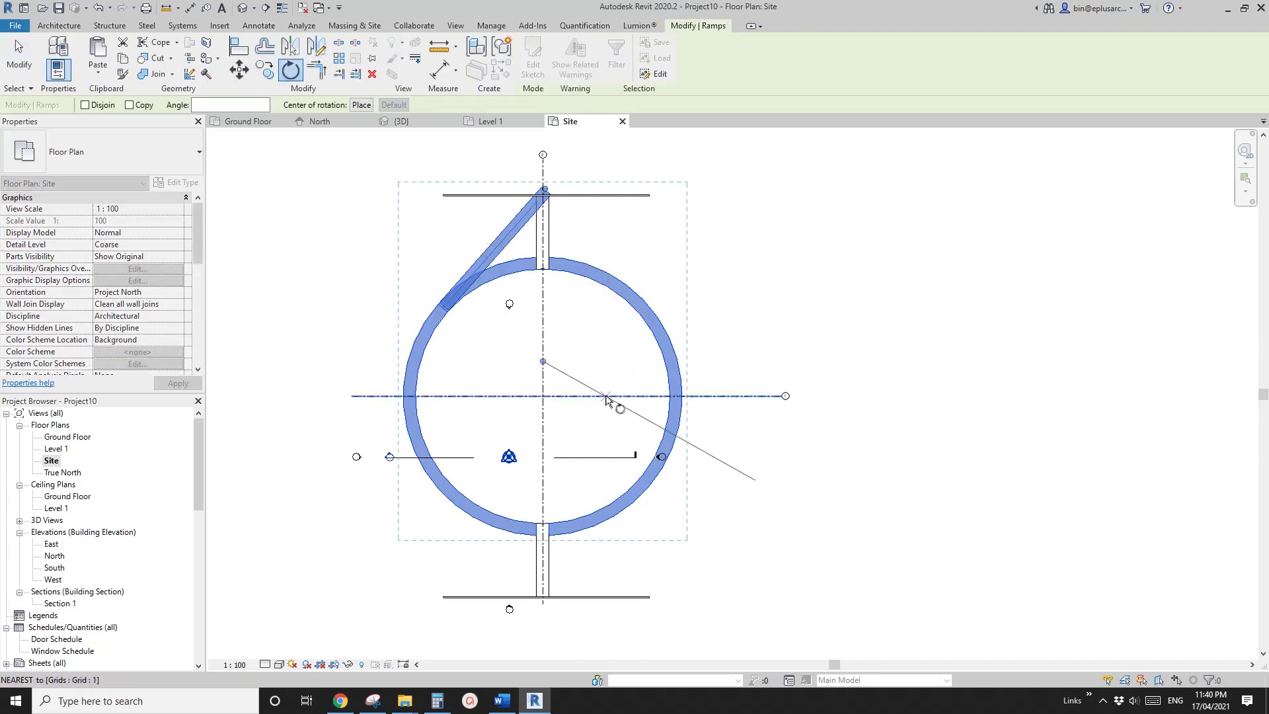
drag(605, 391, 543, 397)
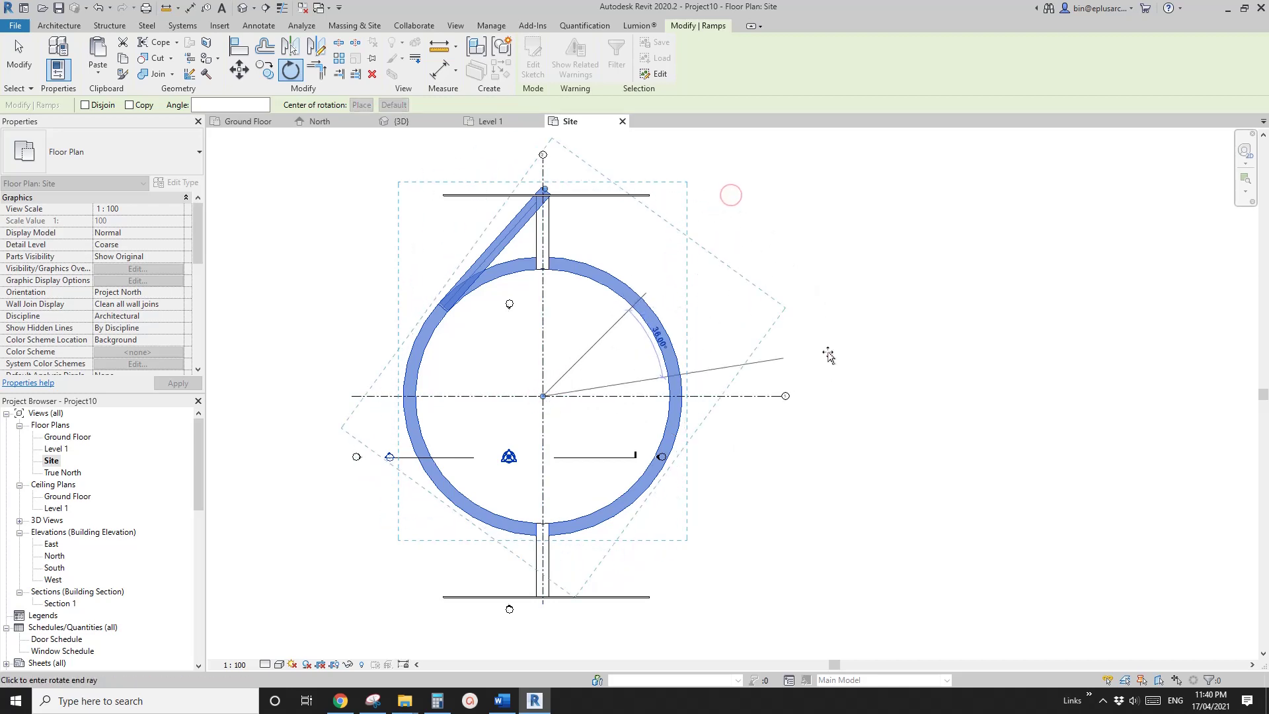
key(Return)
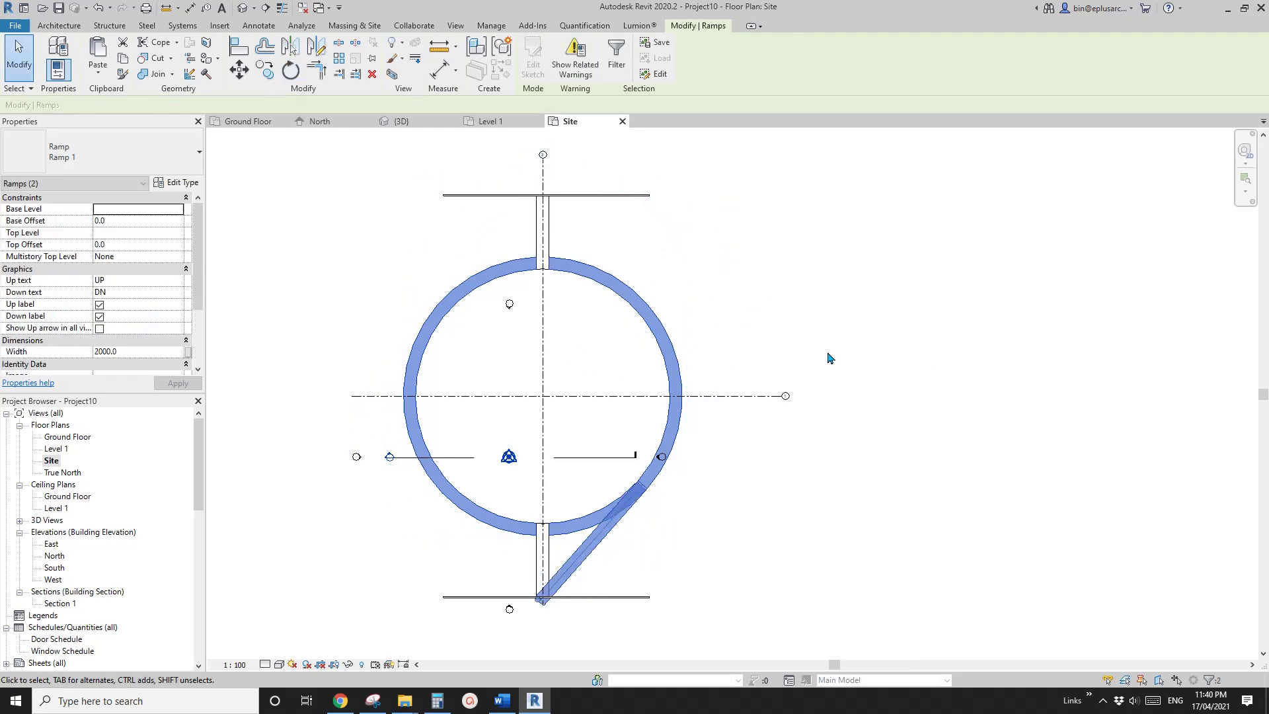
click(639, 257)
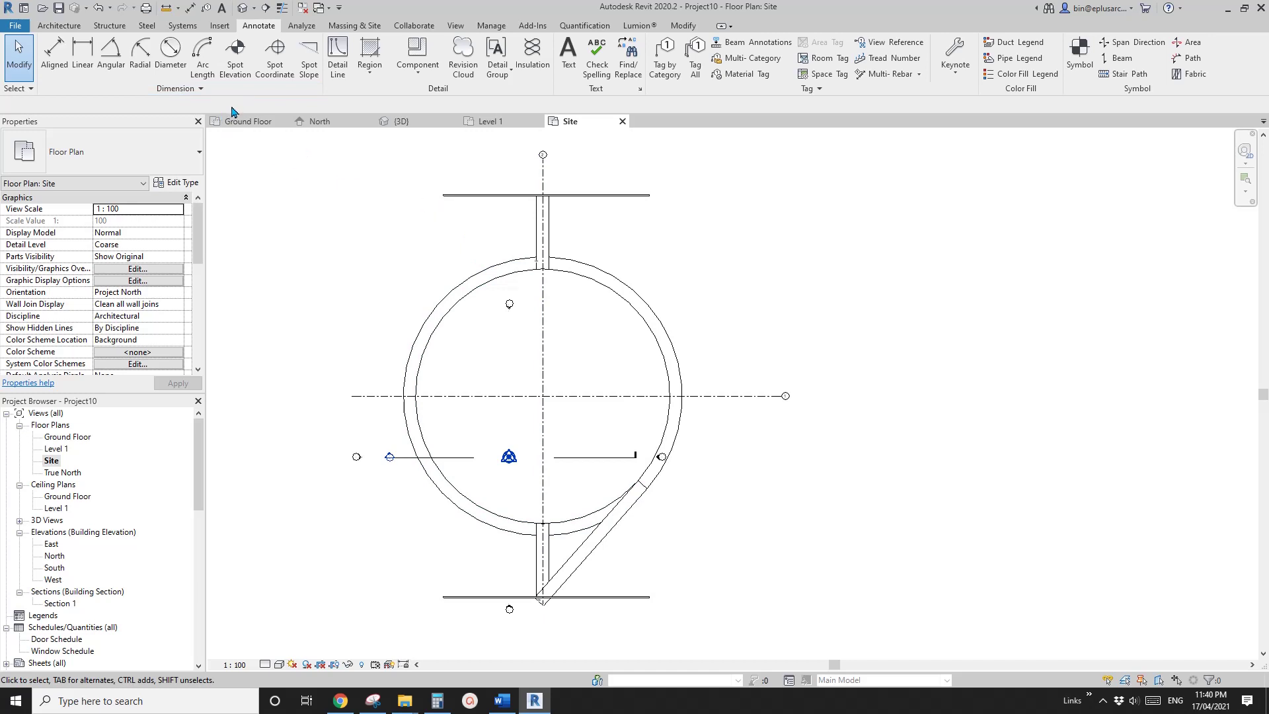
key(ctrl+z)
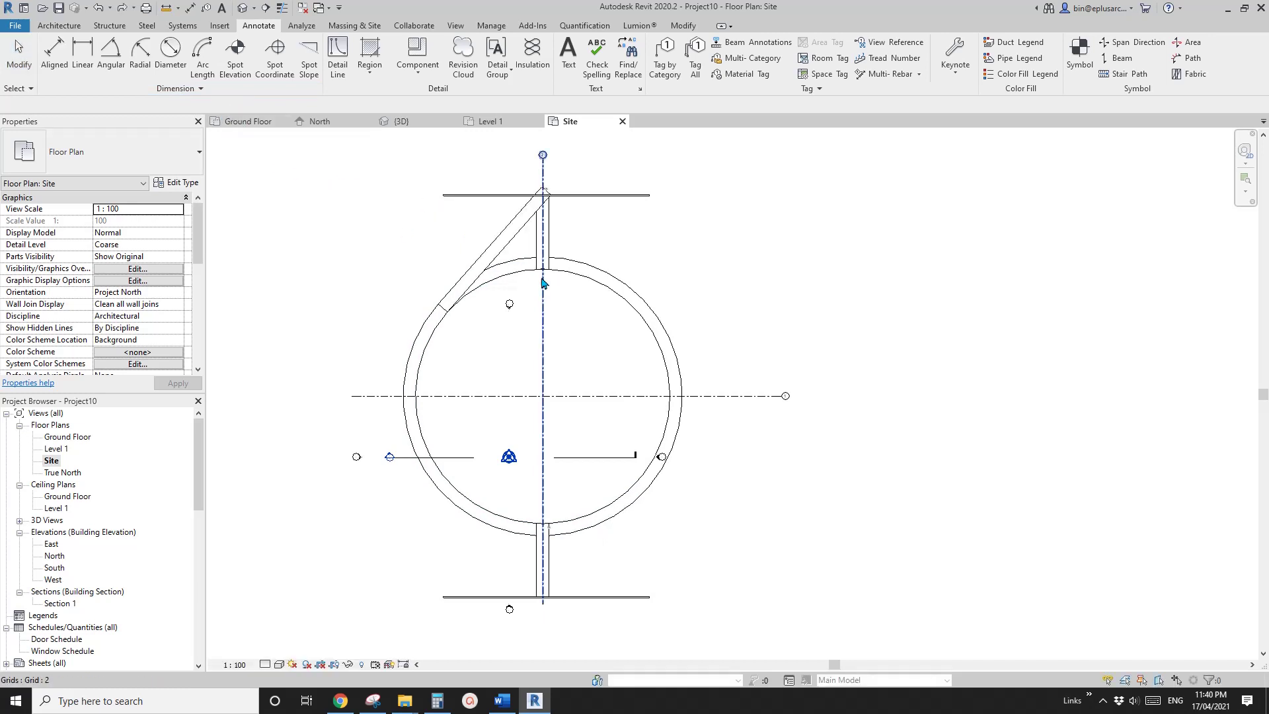
Rotate both ramps half a turn about the grid intersection with Copy enabled, keeping the originals
click(503, 244)
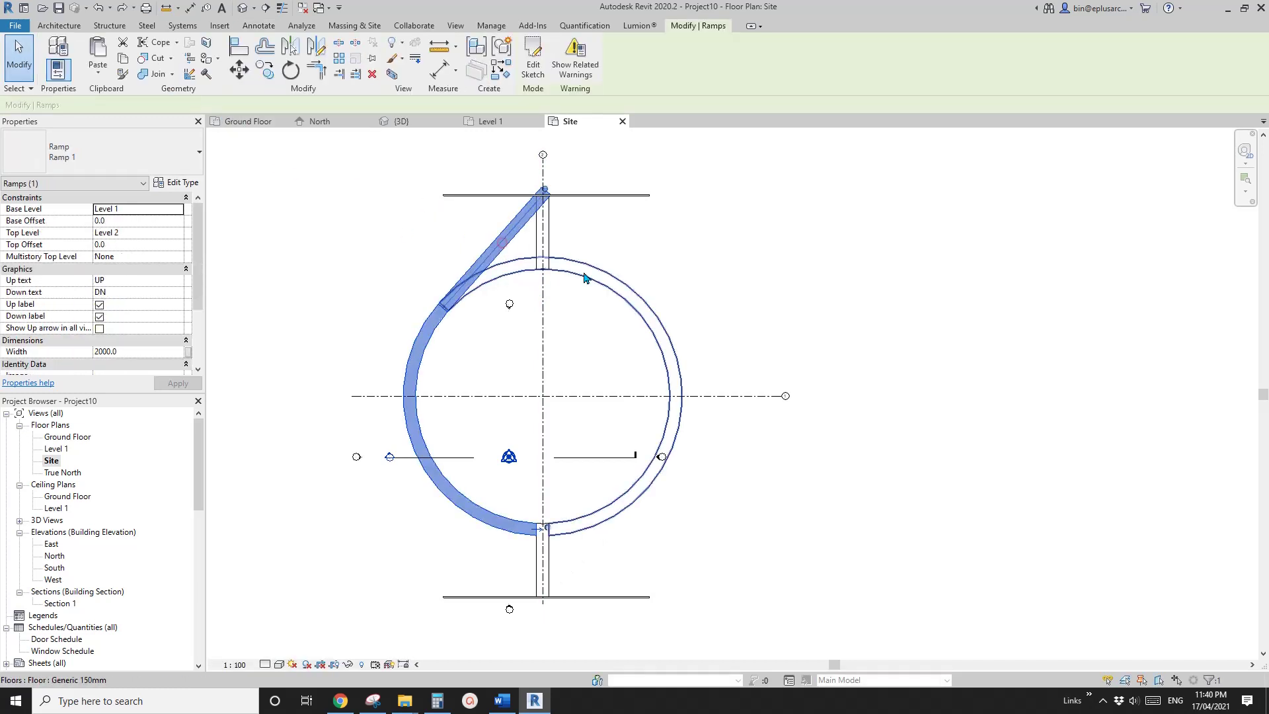
ctrl+click(622, 284)
key(r)
key(o)
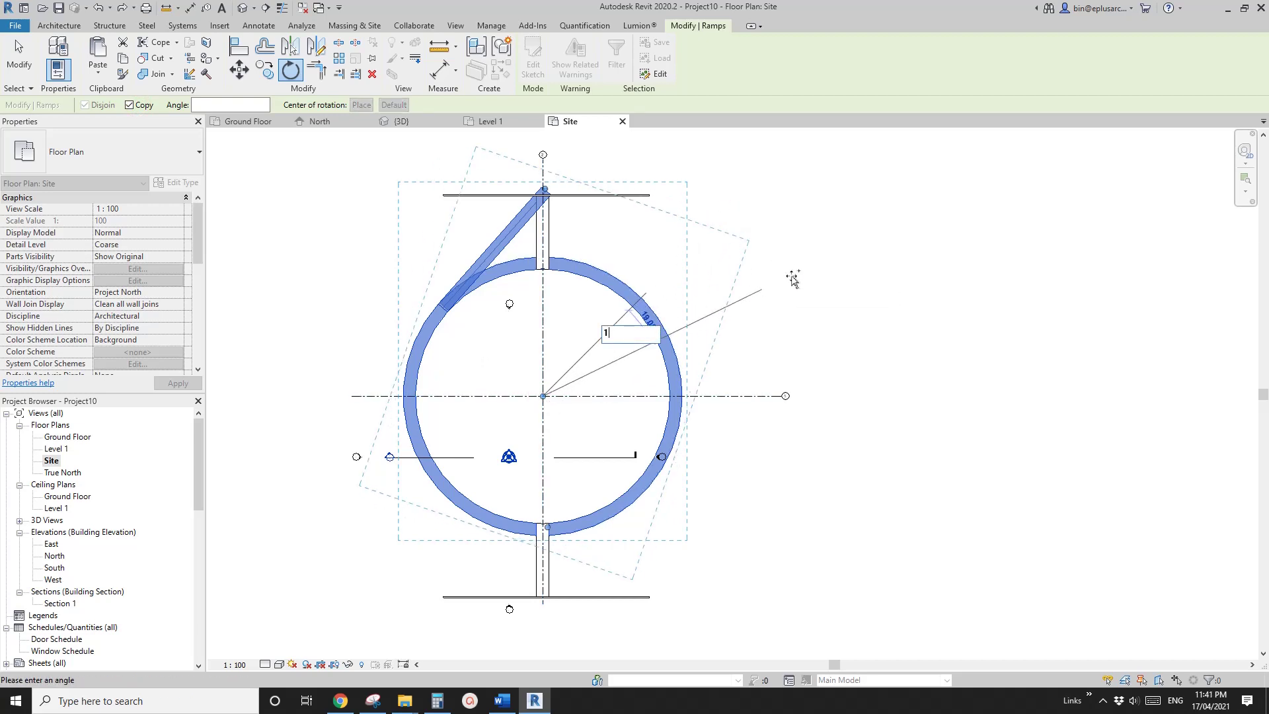
key(Return)
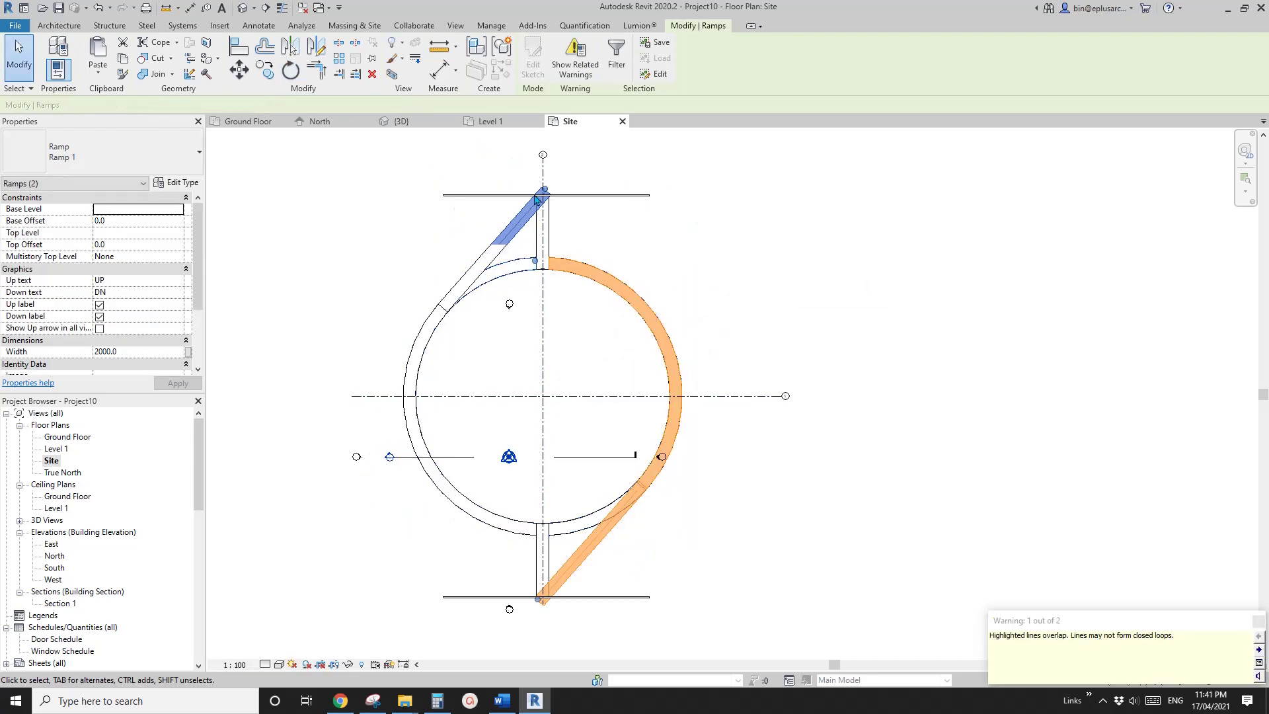
Examine the intertwined ramps, both connecting floors and the wall openings in the 3D view
click(243, 9)
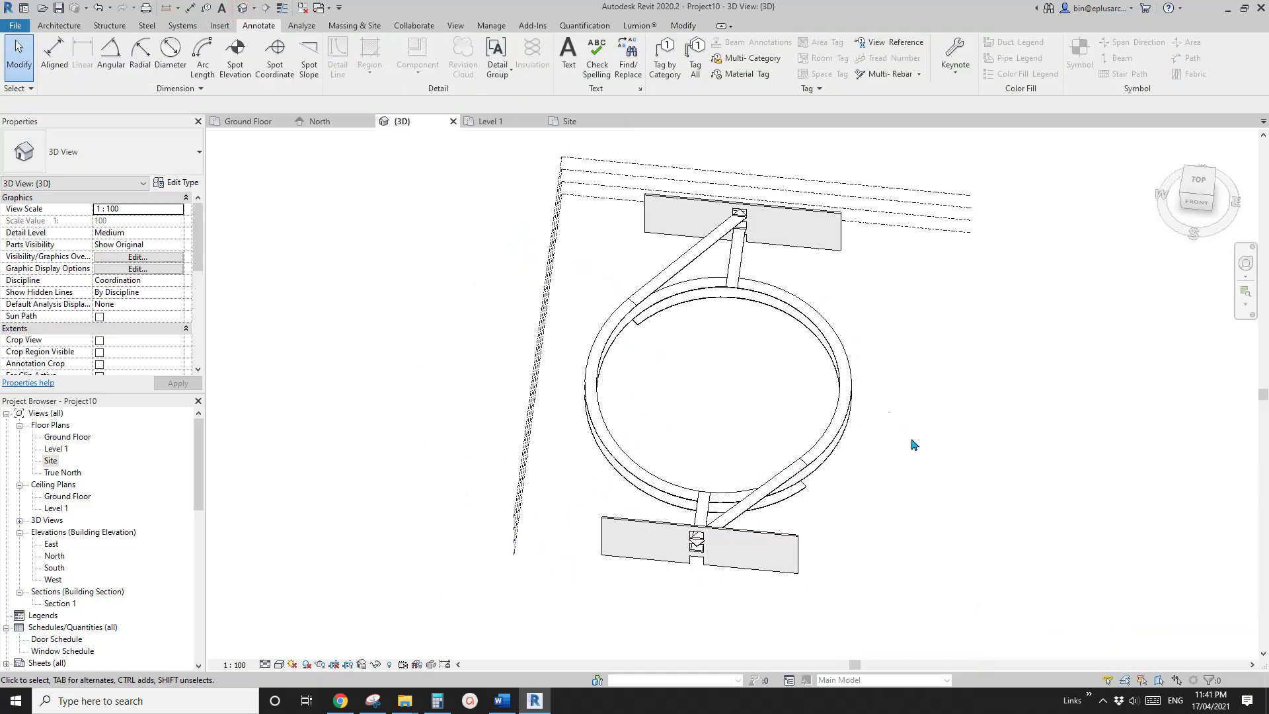
scroll(922, 500, up, 4)
shift+middle_drag(922, 500, 927, 458)
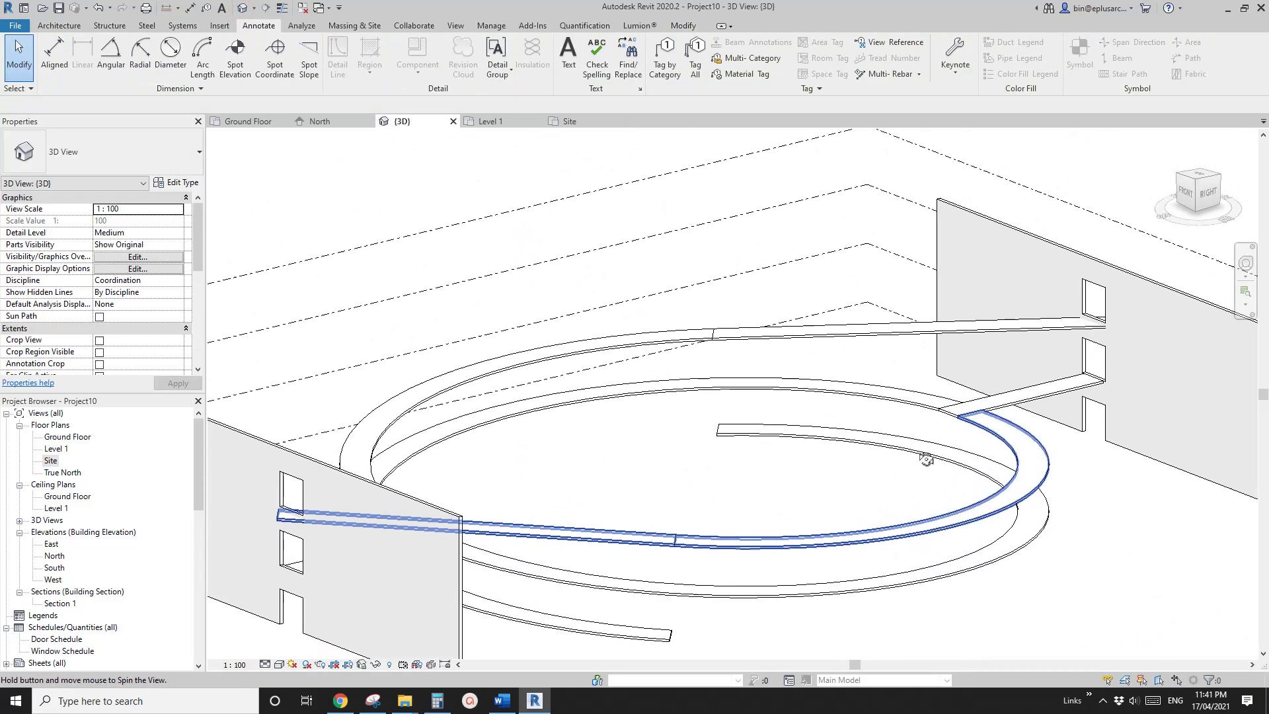
click(1021, 448)
shift+middle_drag(1020, 519, 780, 489)
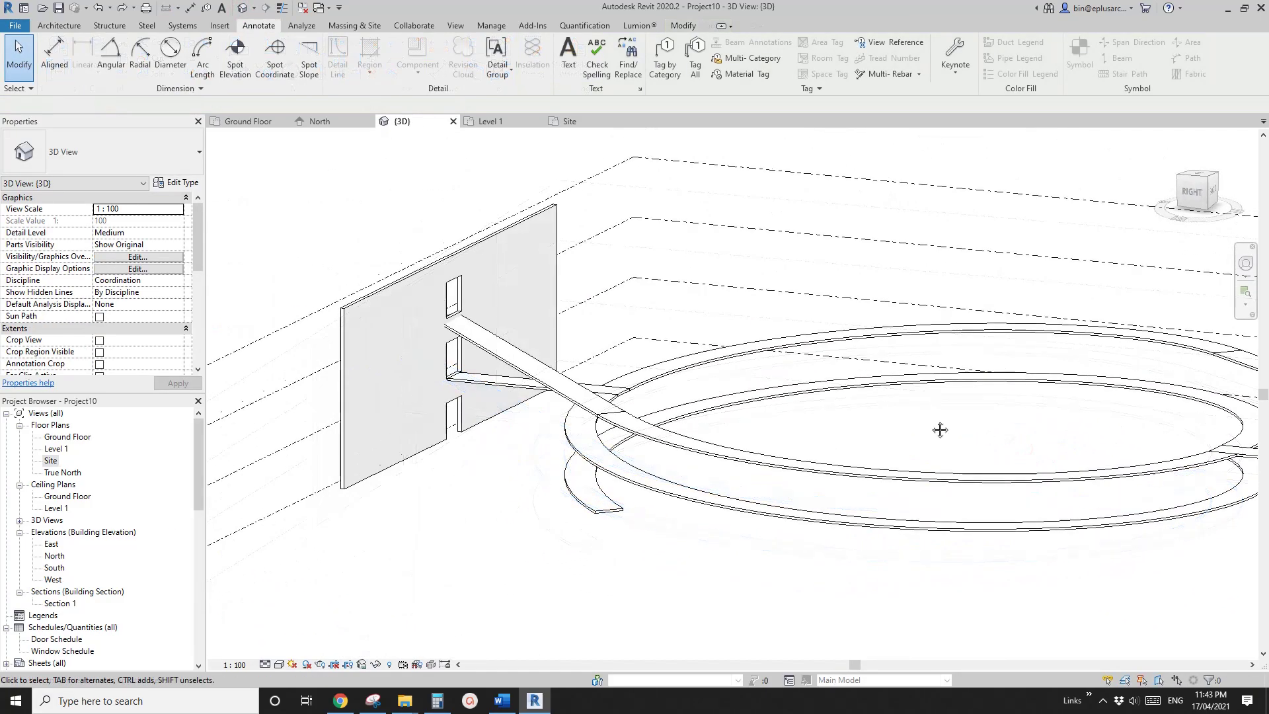
mouse_move(938, 430)
shift+middle_down()
mouse_move(867, 405)
mouse_move(846, 460)
mouse_move(946, 370)
mouse_move(733, 448)
mouse_move(935, 481)
mouse_move(873, 445)
mouse_move(958, 423)
mouse_move(1115, 421)
mouse_move(814, 452)
mouse_move(799, 426)
shift+middle_up()
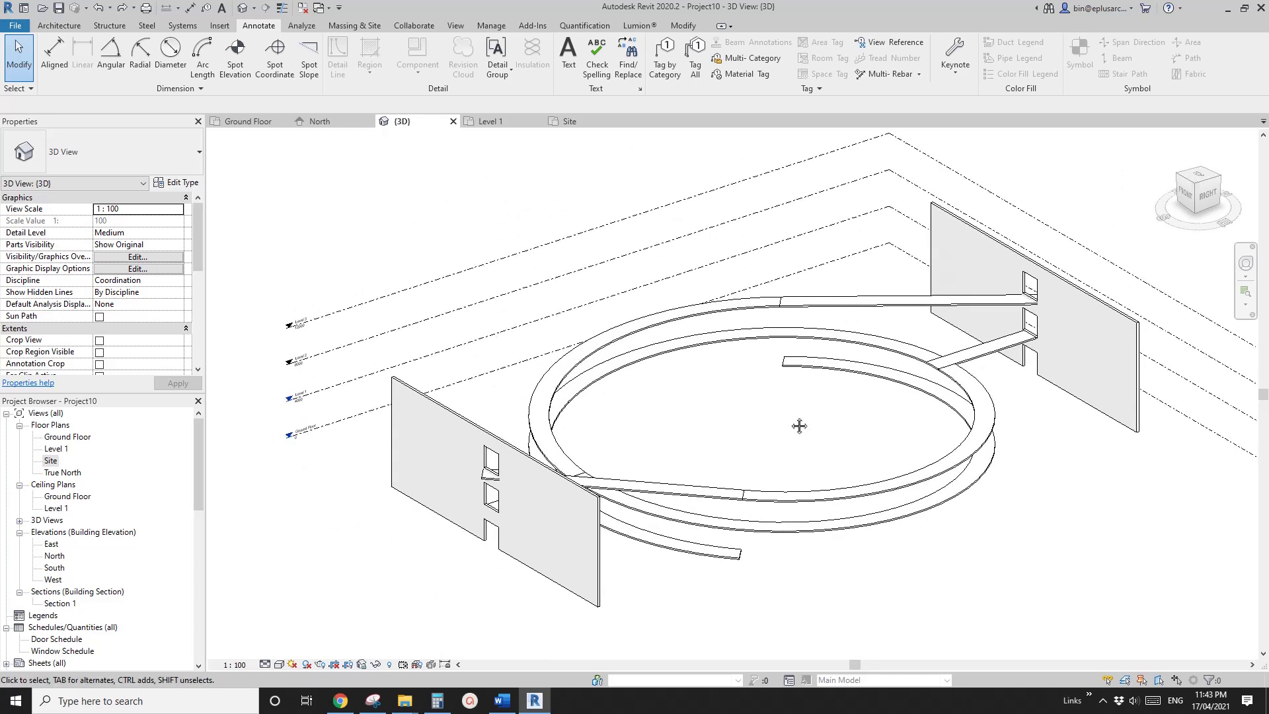